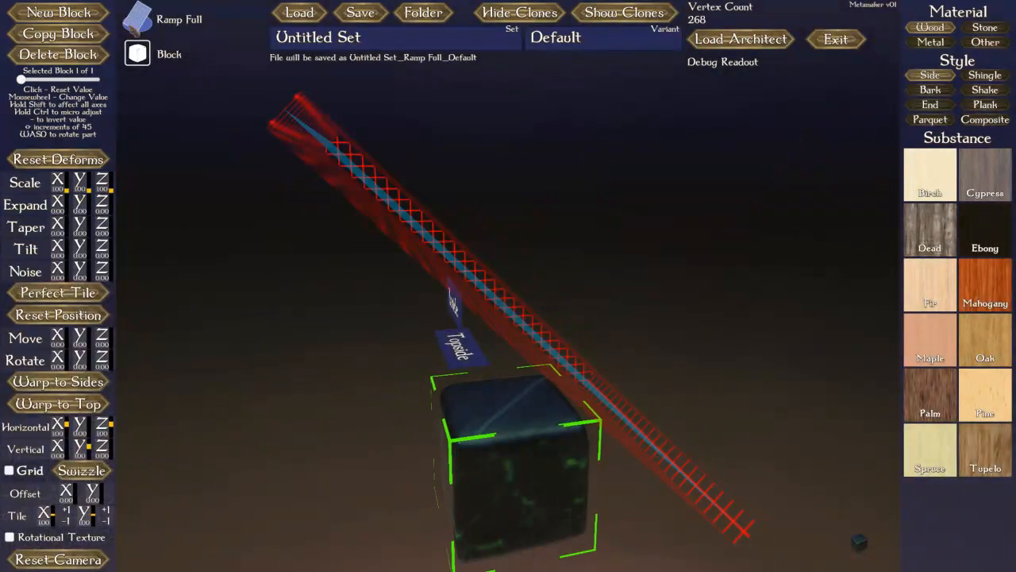
Set the tile type of the set to Wall Full
{"action": "left_click", "coordinate": [139, 22]}
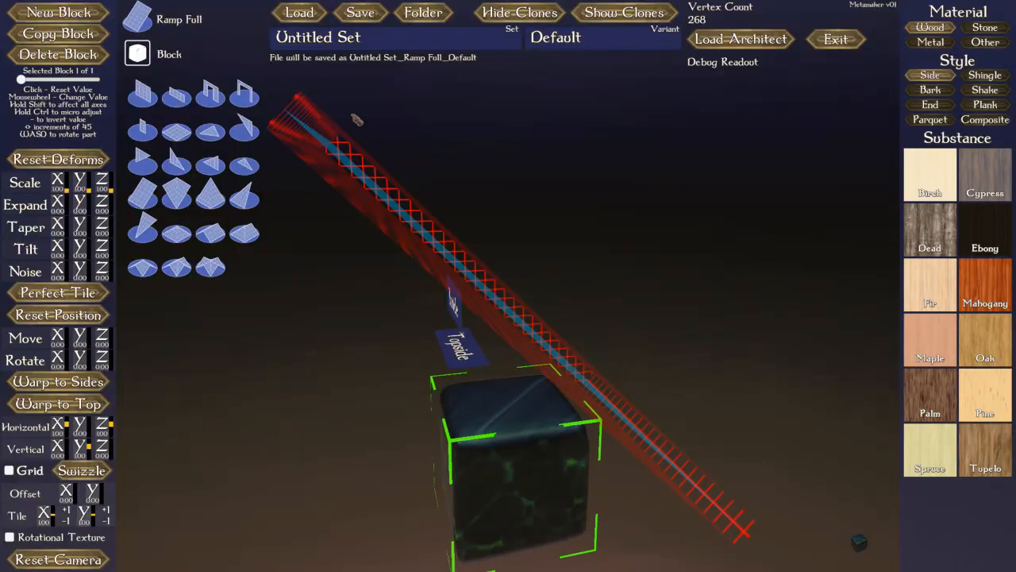
{"action": "mouse_move", "coordinate": [475, 141]}
{"action": "middle_mouse_down"}
{"action": "mouse_move", "coordinate": [453, 230]}
{"action": "mouse_move", "coordinate": [509, 373]}
{"action": "mouse_move", "coordinate": [462, 401]}
{"action": "mouse_move", "coordinate": [468, 144]}
{"action": "mouse_move", "coordinate": [484, 146]}
{"action": "middle_mouse_up"}
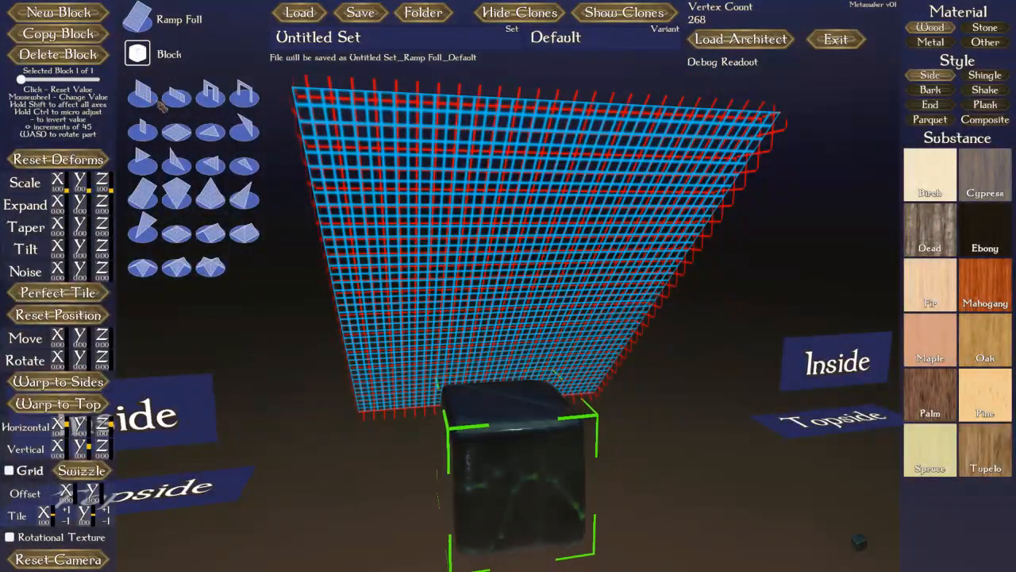
{"action": "left_click", "coordinate": [146, 102]}
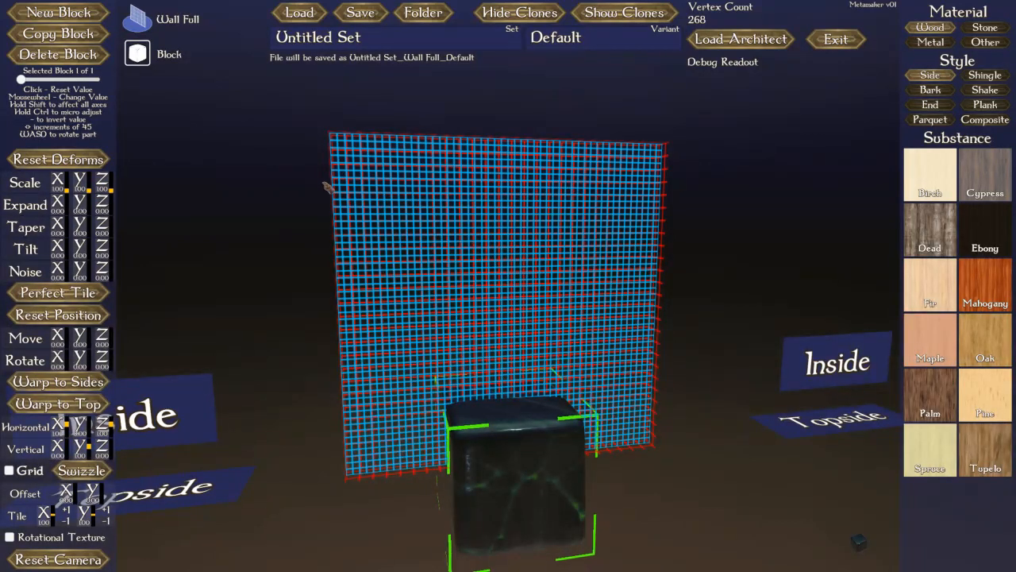
Change the selected block's shape to Chamcube
{"action": "left_click", "coordinate": [139, 55]}
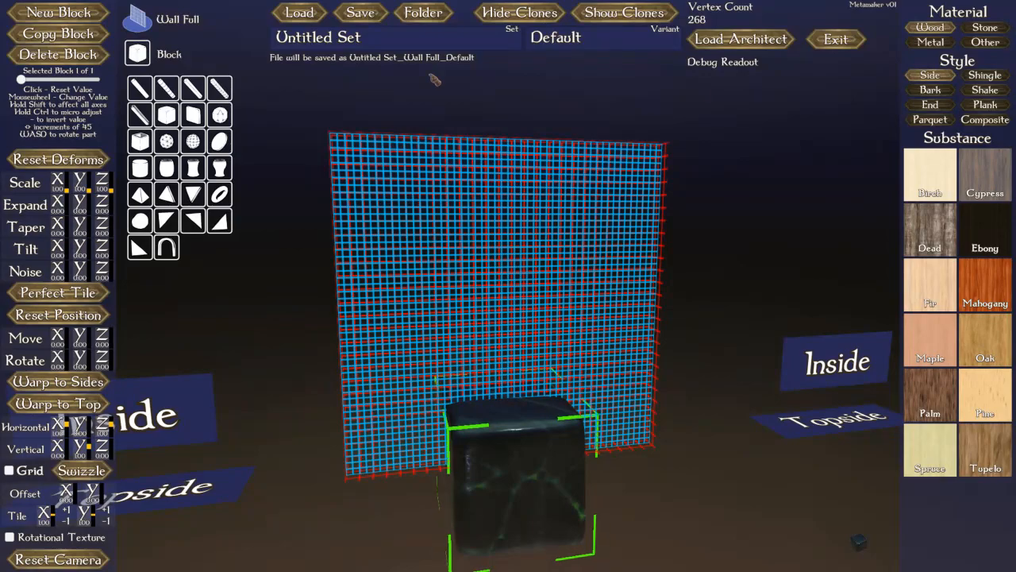
{"action": "left_click", "coordinate": [220, 115]}
{"action": "middle_click_drag", "start_coordinate": [384, 308], "coordinate": [430, 297]}
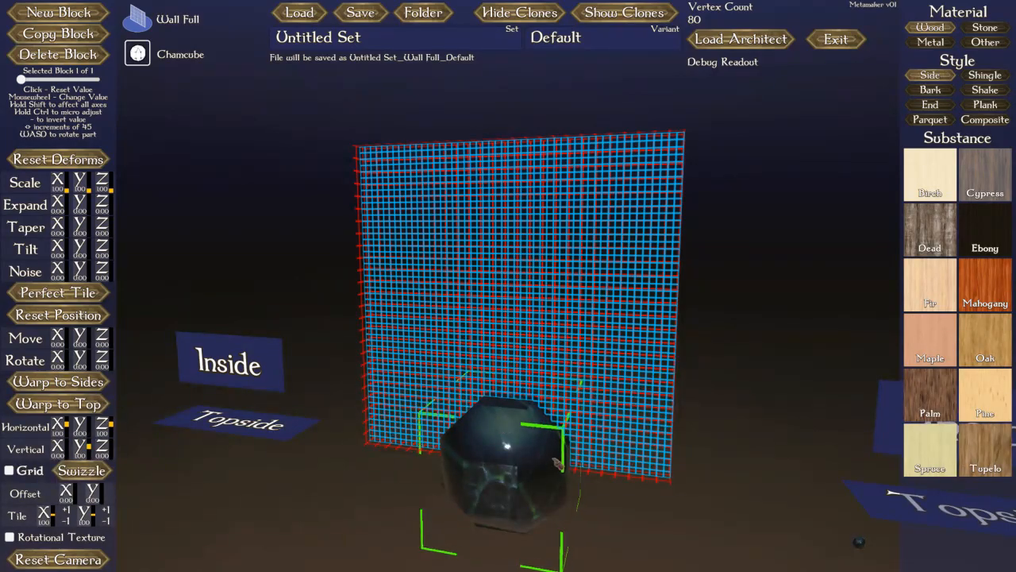
{"action": "middle_click_drag", "start_coordinate": [558, 463], "coordinate": [515, 328]}
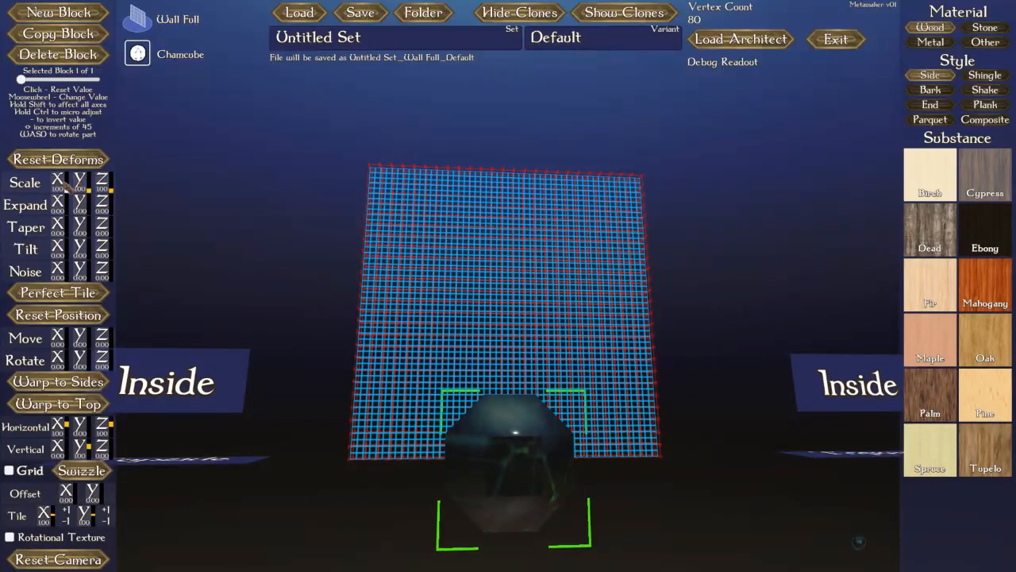
Expand the Chamcube to 0.62 in X, 0.40 in Y and -0.44 in Z
{"action": "scroll", "coordinate": [87, 211], "scroll_direction": "up", "scroll_amount": 5}
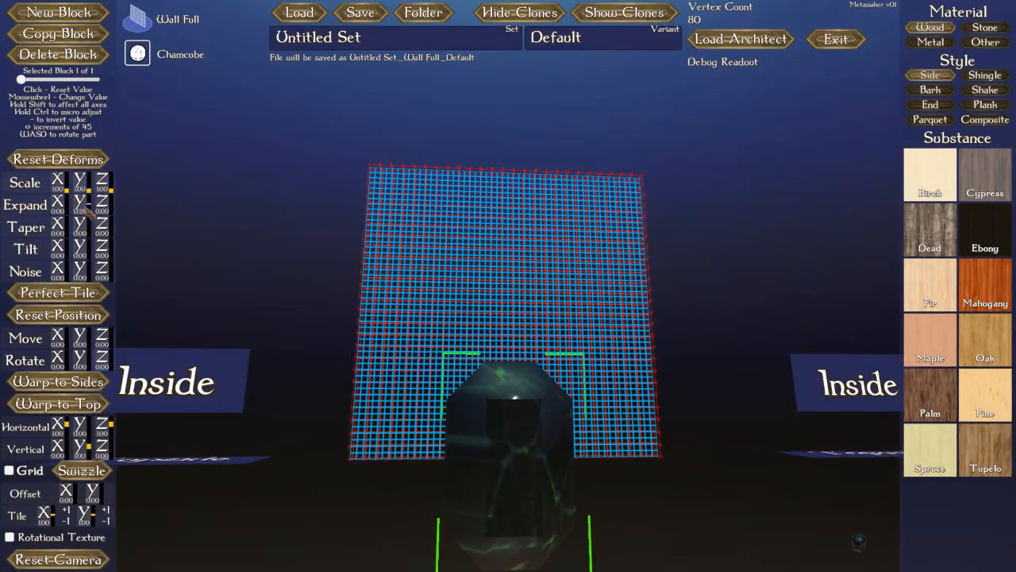
{"action": "scroll", "coordinate": [65, 209], "scroll_direction": "up", "scroll_amount": 4}
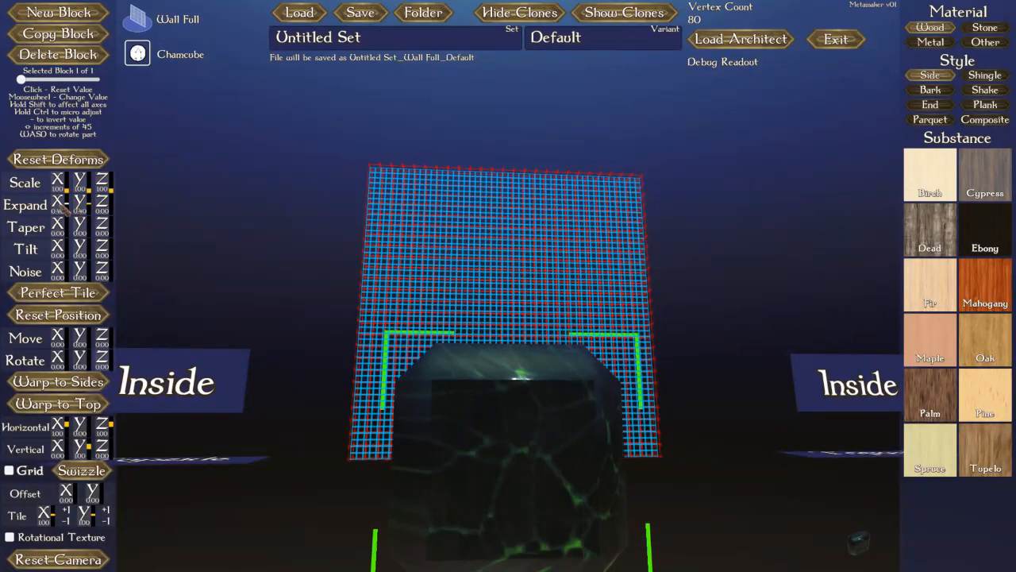
{"action": "scroll", "coordinate": [67, 208], "scroll_direction": "up", "scroll_amount": 3}
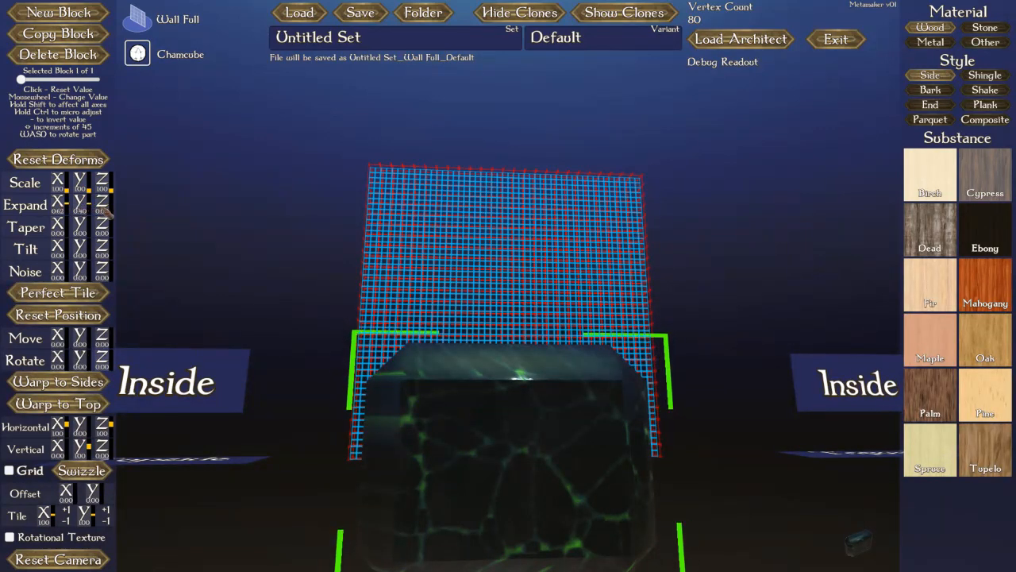
{"action": "scroll", "coordinate": [111, 213], "scroll_direction": "down", "scroll_amount": 5}
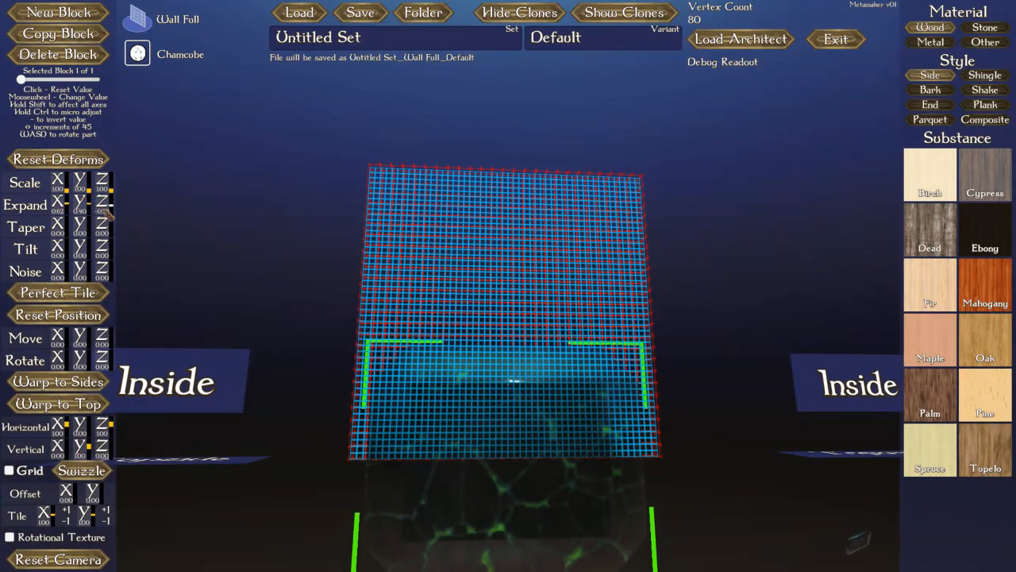
{"action": "scroll", "coordinate": [109, 213], "scroll_direction": "up", "scroll_amount": 1}
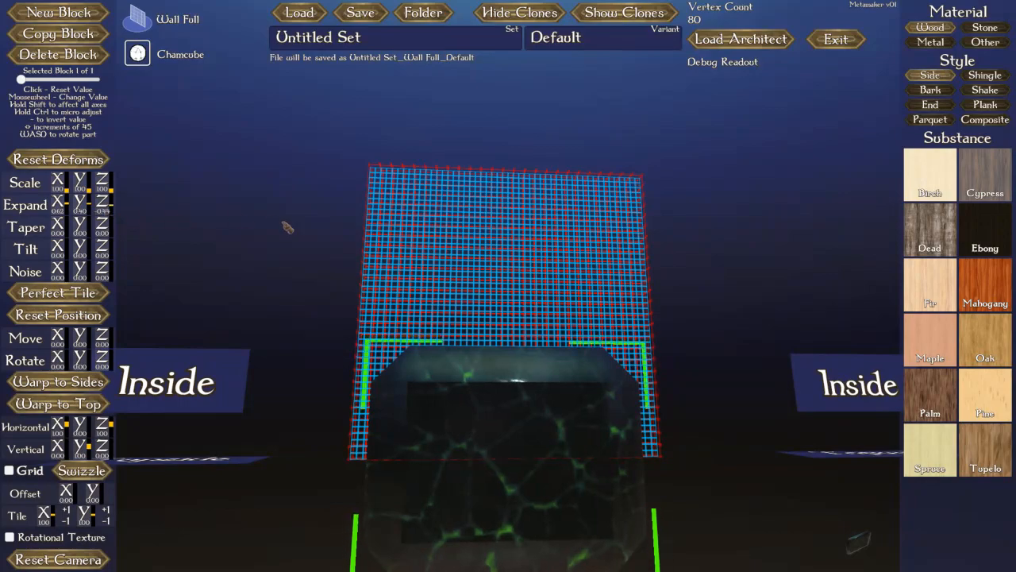
Move the Chamcube up to Y 1.25 so it sits centred on the wall grid
{"action": "mouse_move", "coordinate": [284, 223]}
{"action": "right_mouse_down"}
{"action": "mouse_move", "coordinate": [300, 242]}
{"action": "mouse_move", "coordinate": [292, 252]}
{"action": "mouse_move", "coordinate": [281, 219]}
{"action": "right_mouse_up"}
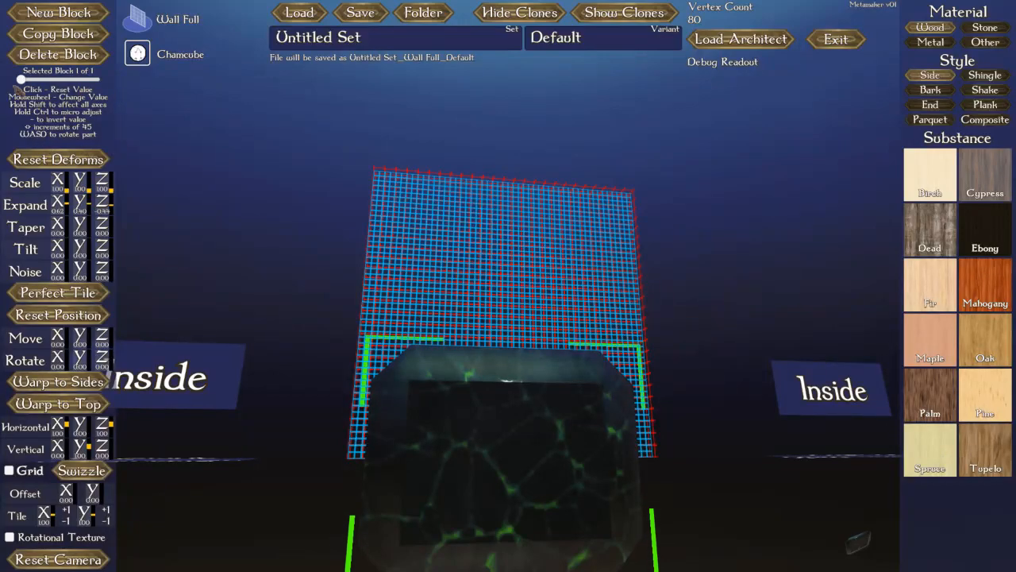
{"action": "right_click_drag", "start_coordinate": [386, 214], "coordinate": [390, 244]}
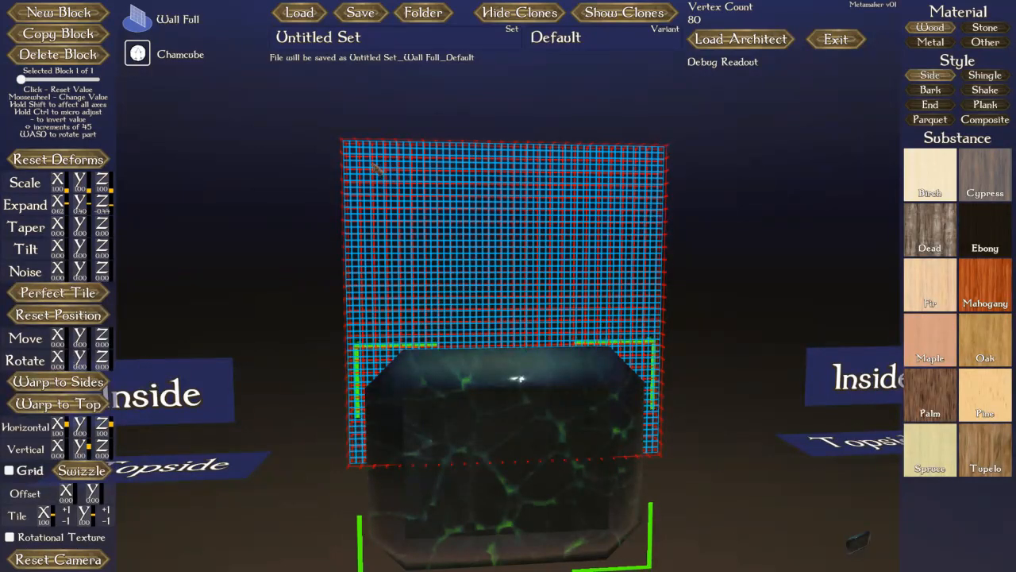
{"action": "mouse_move", "coordinate": [342, 301]}
{"action": "right_mouse_down"}
{"action": "mouse_move", "coordinate": [352, 322]}
{"action": "mouse_move", "coordinate": [341, 297]}
{"action": "mouse_move", "coordinate": [331, 298]}
{"action": "mouse_move", "coordinate": [357, 340]}
{"action": "mouse_move", "coordinate": [350, 288]}
{"action": "mouse_move", "coordinate": [352, 333]}
{"action": "mouse_move", "coordinate": [339, 293]}
{"action": "mouse_move", "coordinate": [340, 304]}
{"action": "right_mouse_up"}
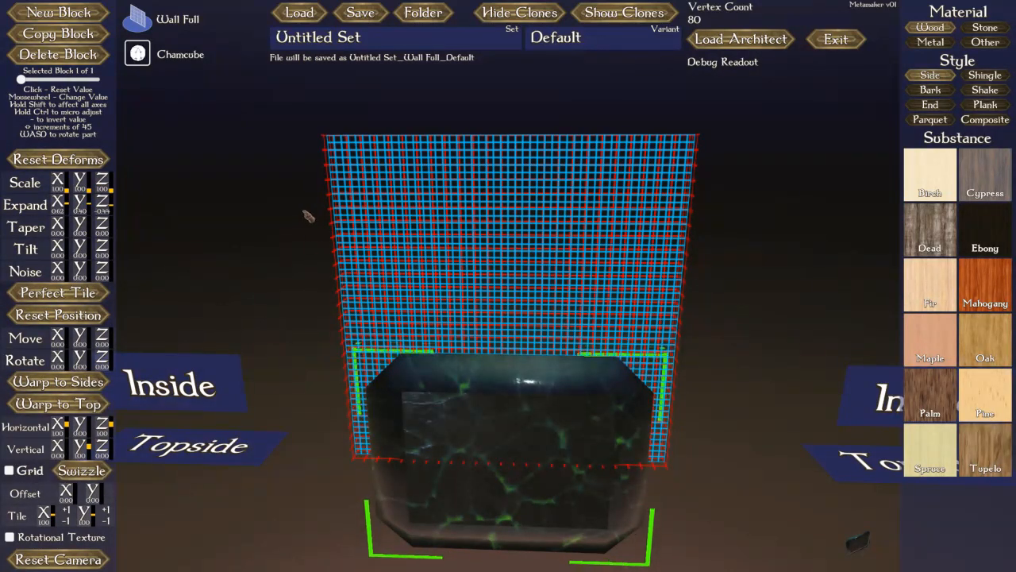
{"action": "right_click_drag", "start_coordinate": [310, 217], "coordinate": [501, 343]}
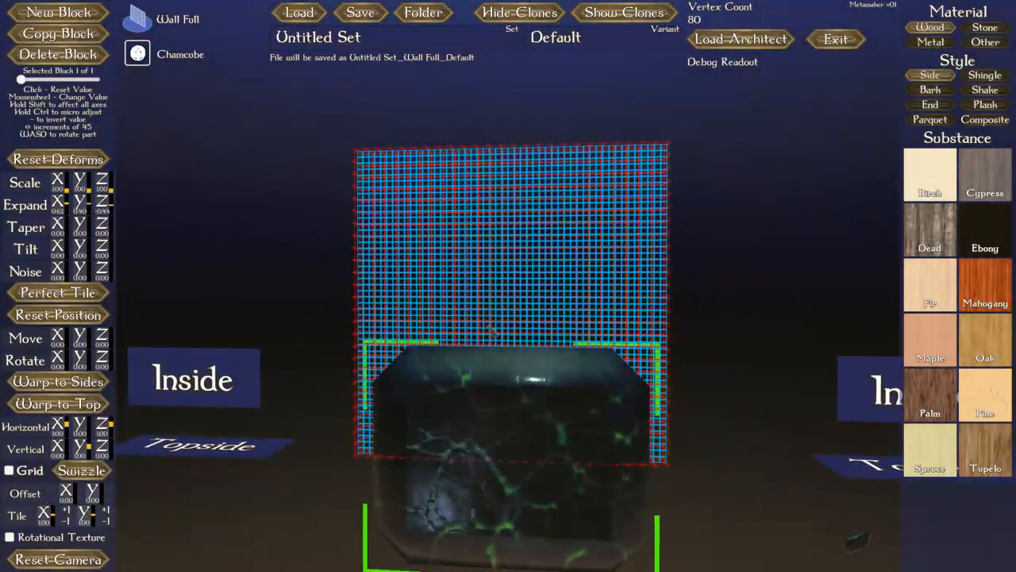
{"action": "left_click", "coordinate": [517, 289]}
{"action": "left_click_drag", "start_coordinate": [517, 289], "coordinate": [512, 309]}
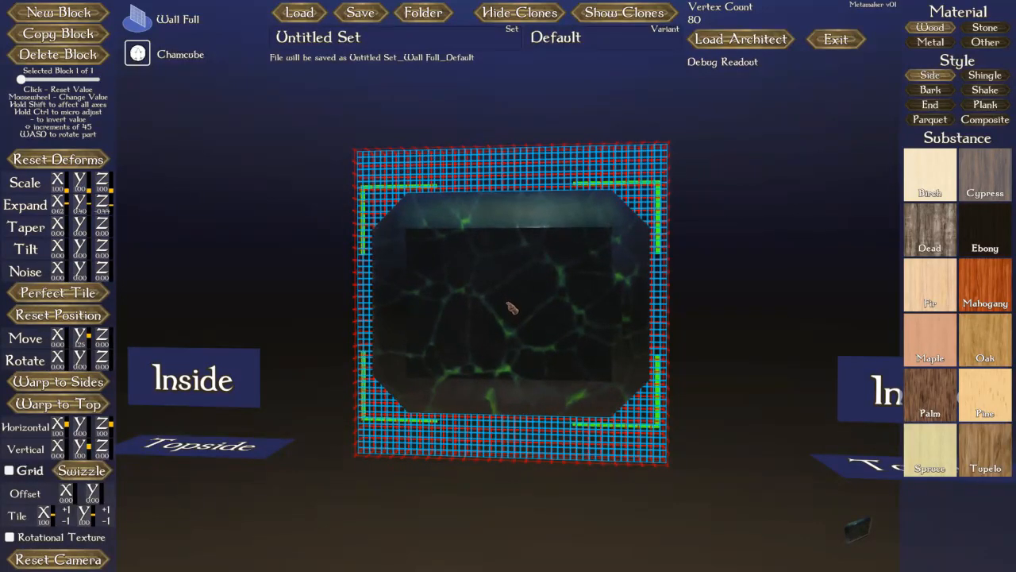
Expand the Chamcube to 0.76 in X and Y, and fit it to the wall grid with Perfect Tile
{"action": "scroll", "coordinate": [60, 208], "scroll_direction": "up", "scroll_amount": 3}
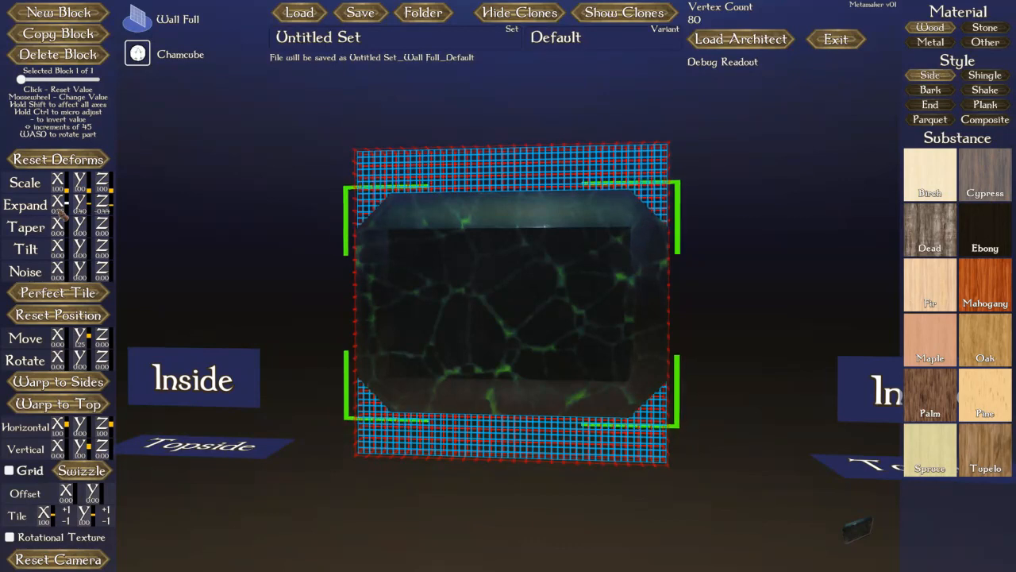
{"action": "scroll", "coordinate": [64, 212], "scroll_direction": "down", "scroll_amount": 1}
{"action": "scroll", "coordinate": [81, 210], "scroll_direction": "up", "scroll_amount": 6}
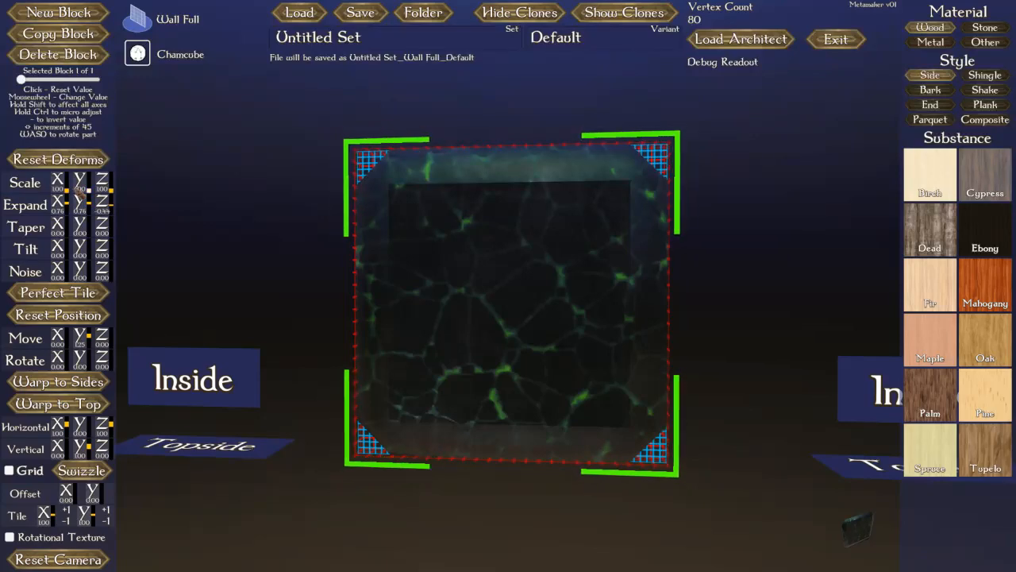
{"action": "left_click", "coordinate": [67, 295]}
Show the clones to inspect how the wall panel tiles, and hide them again
{"action": "right_click_drag", "start_coordinate": [289, 288], "coordinate": [294, 262]}
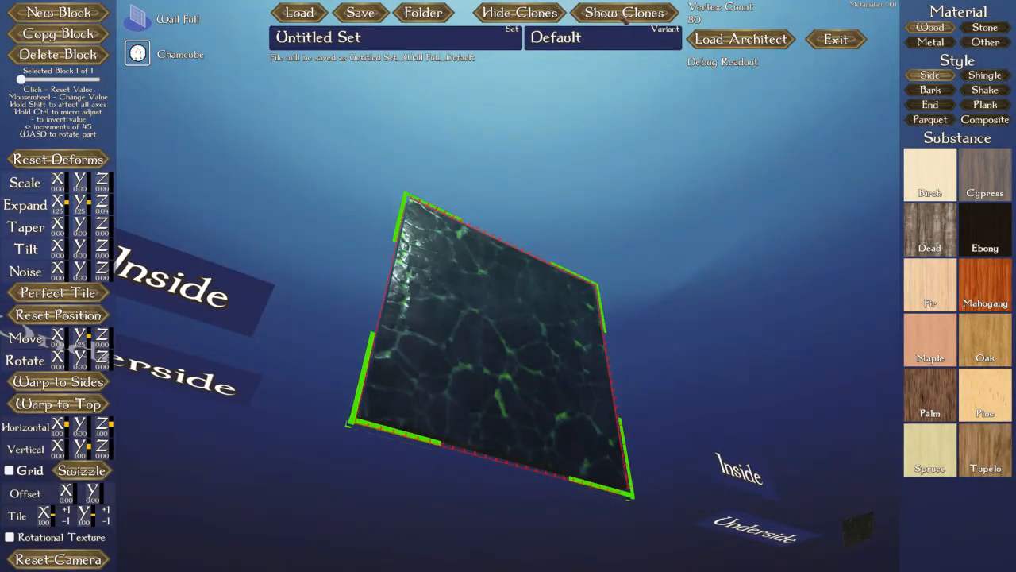
{"action": "left_click", "coordinate": [624, 13]}
{"action": "right_click_drag", "start_coordinate": [656, 244], "coordinate": [655, 260]}
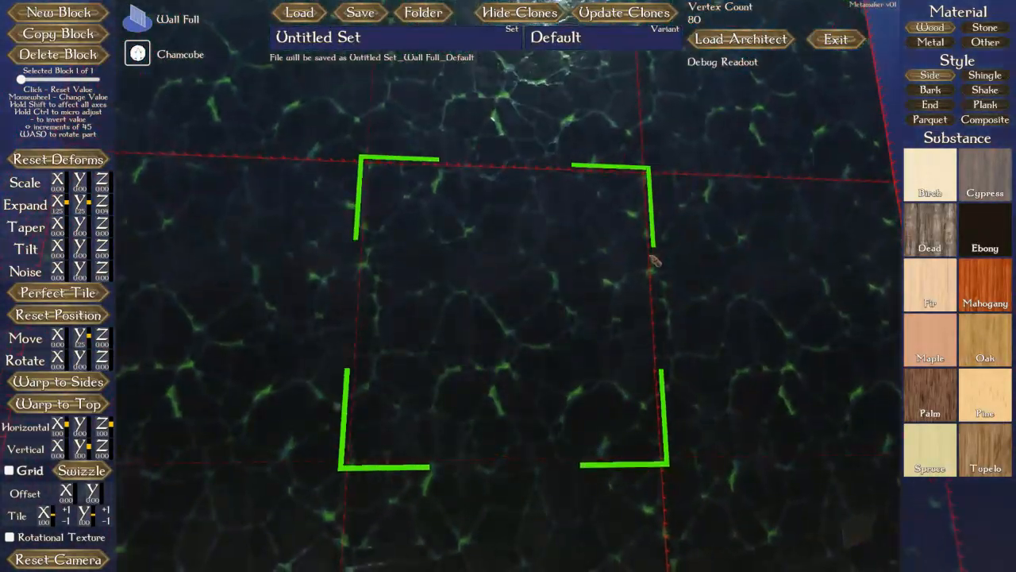
{"action": "left_click", "coordinate": [538, 17]}
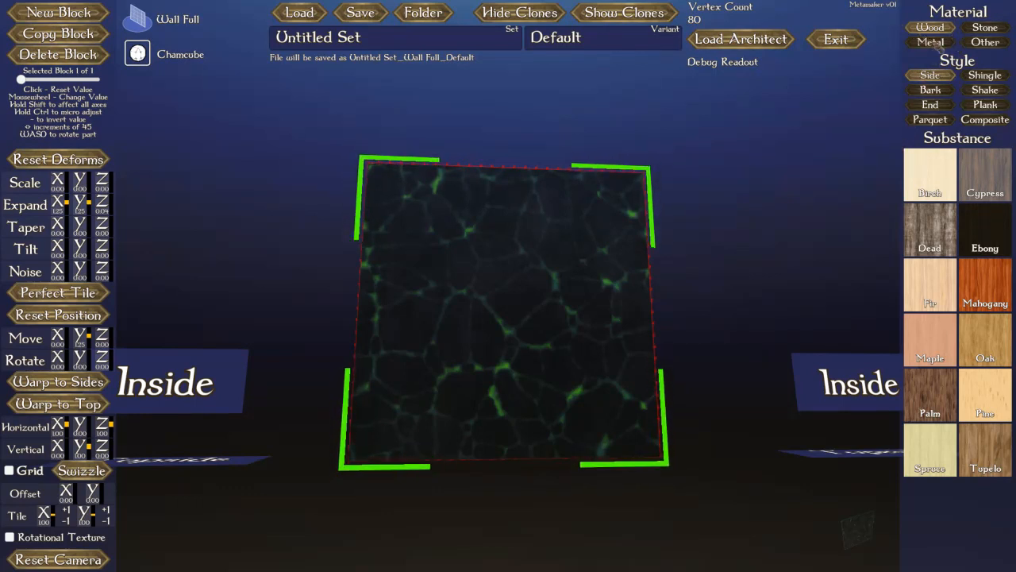
Apply the Plaster substance from the Other material's Cement style to the wall panel
{"action": "left_click", "coordinate": [982, 45]}
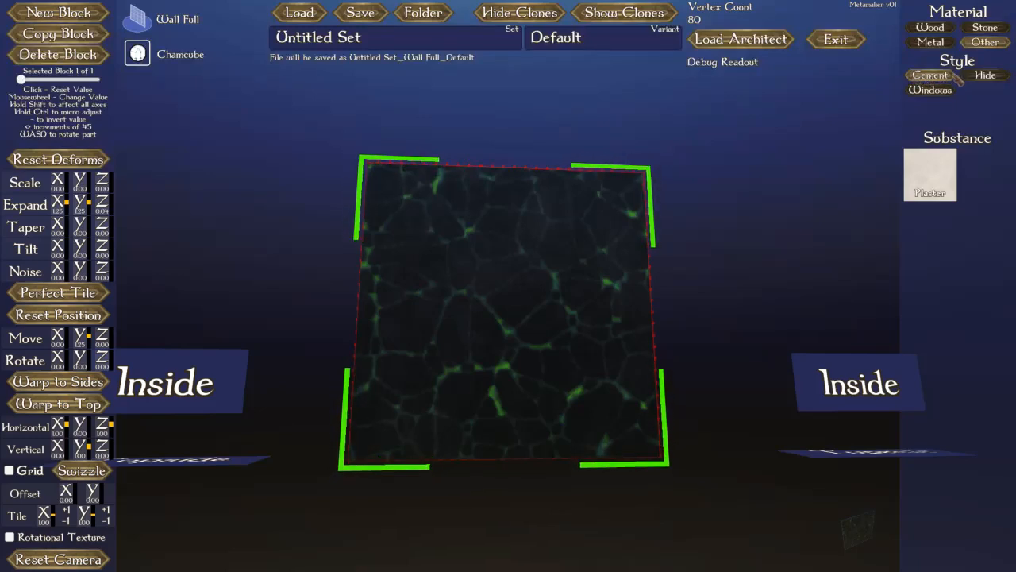
{"action": "left_click", "coordinate": [925, 162]}
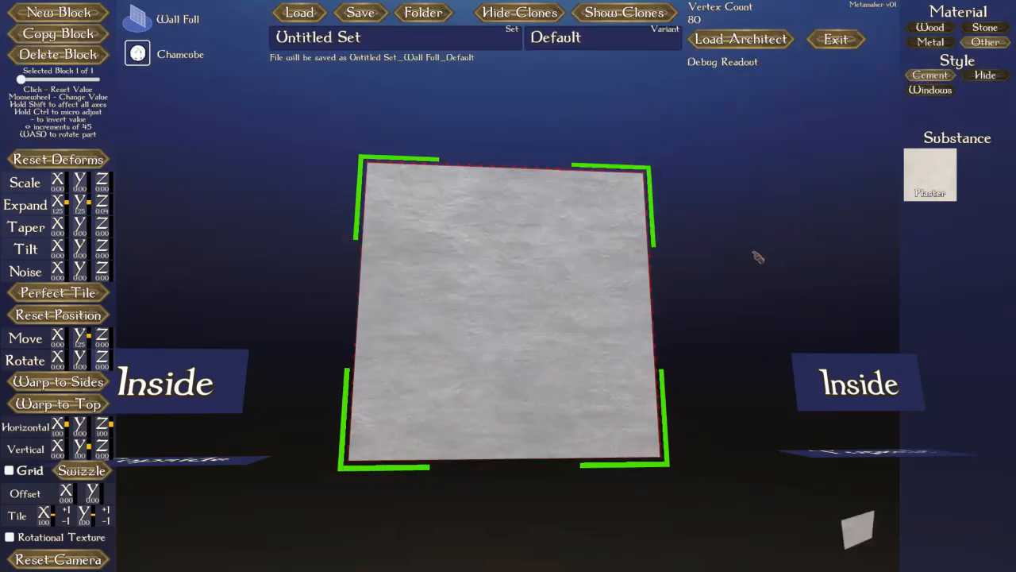
Add a second block in front of the plaster wall and change its shape to Beam
{"action": "mouse_move", "coordinate": [754, 253]}
{"action": "middle_mouse_down"}
{"action": "mouse_move", "coordinate": [756, 242]}
{"action": "mouse_move", "coordinate": [759, 260]}
{"action": "mouse_move", "coordinate": [780, 257]}
{"action": "mouse_move", "coordinate": [755, 268]}
{"action": "mouse_move", "coordinate": [749, 240]}
{"action": "mouse_move", "coordinate": [748, 275]}
{"action": "mouse_move", "coordinate": [752, 262]}
{"action": "middle_mouse_up"}
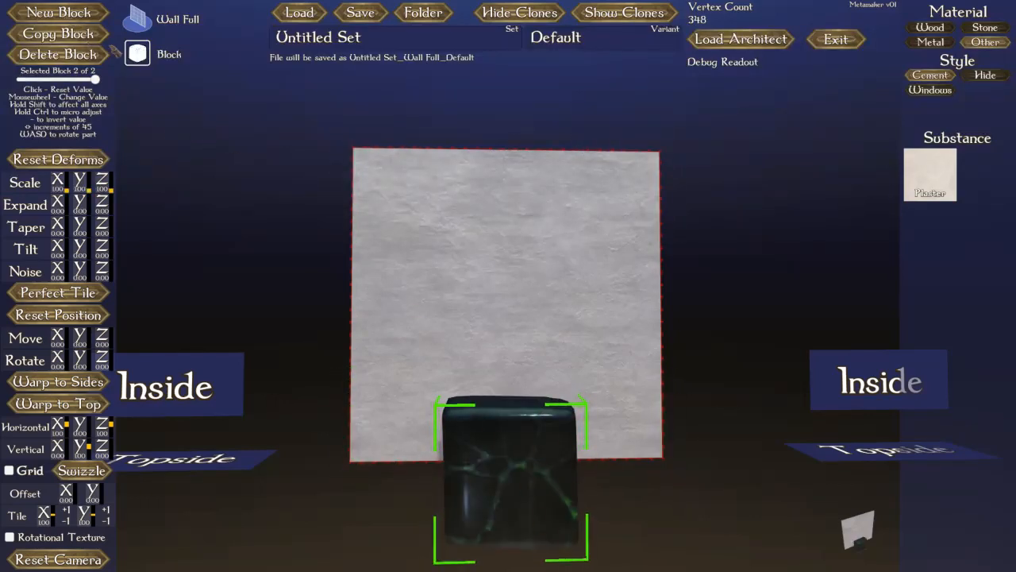
{"action": "left_click", "coordinate": [139, 54]}
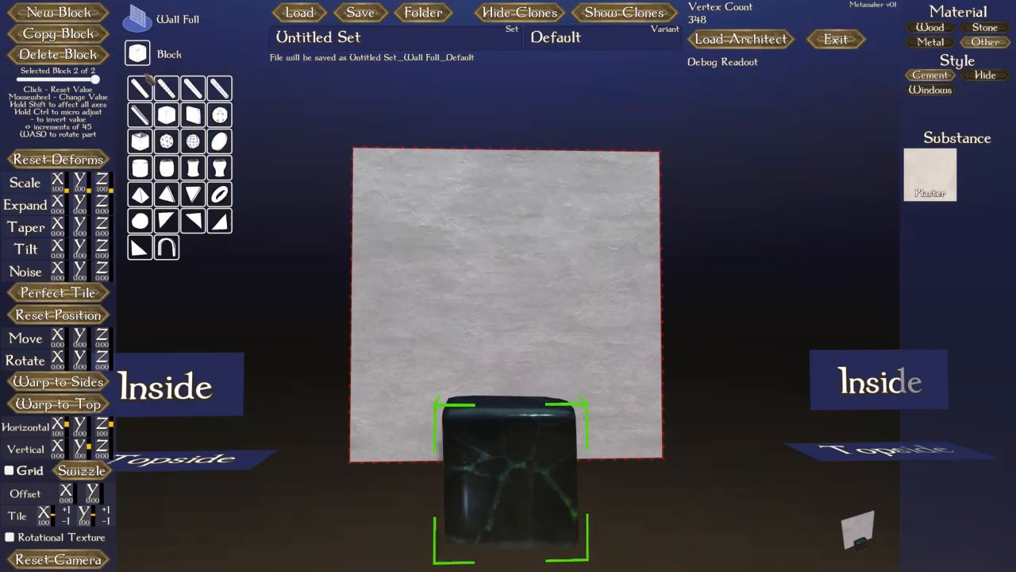
{"action": "left_click", "coordinate": [193, 88]}
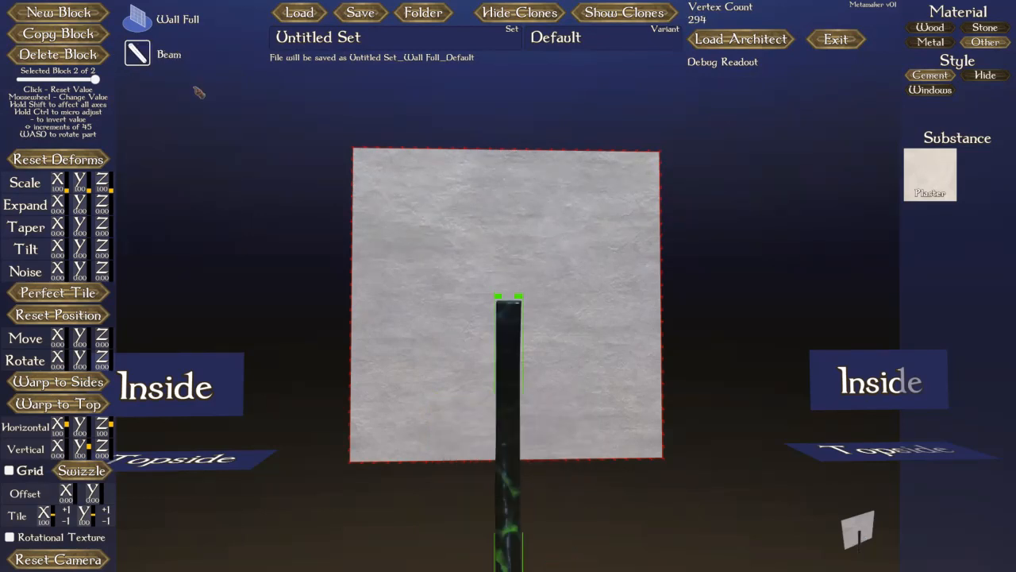
Apply the Tupelo wood substance in the Side style to the beam
{"action": "middle_click_drag", "start_coordinate": [632, 327], "coordinate": [621, 362]}
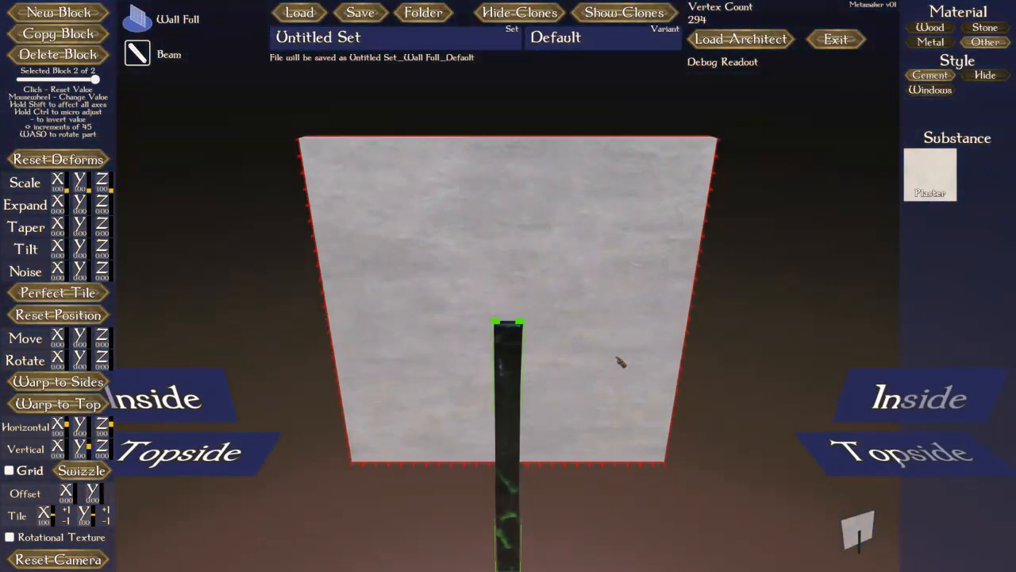
{"action": "scroll", "coordinate": [620, 359], "scroll_direction": "down", "scroll_amount": 5}
{"action": "scroll", "coordinate": [621, 360], "scroll_direction": "up", "scroll_amount": 5}
{"action": "middle_click_drag", "start_coordinate": [531, 305], "coordinate": [528, 277]}
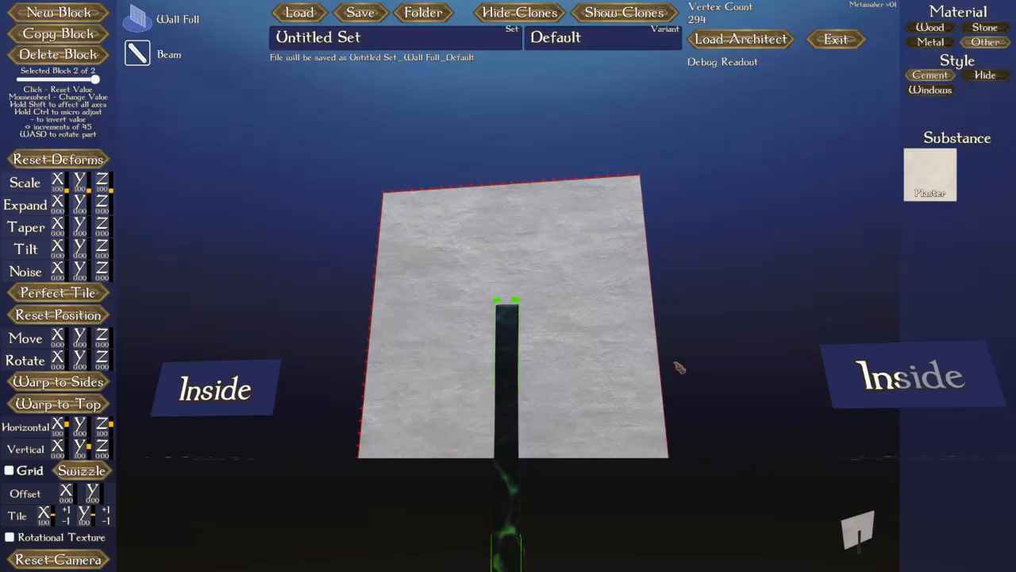
{"action": "middle_click_drag", "start_coordinate": [687, 176], "coordinate": [689, 188]}
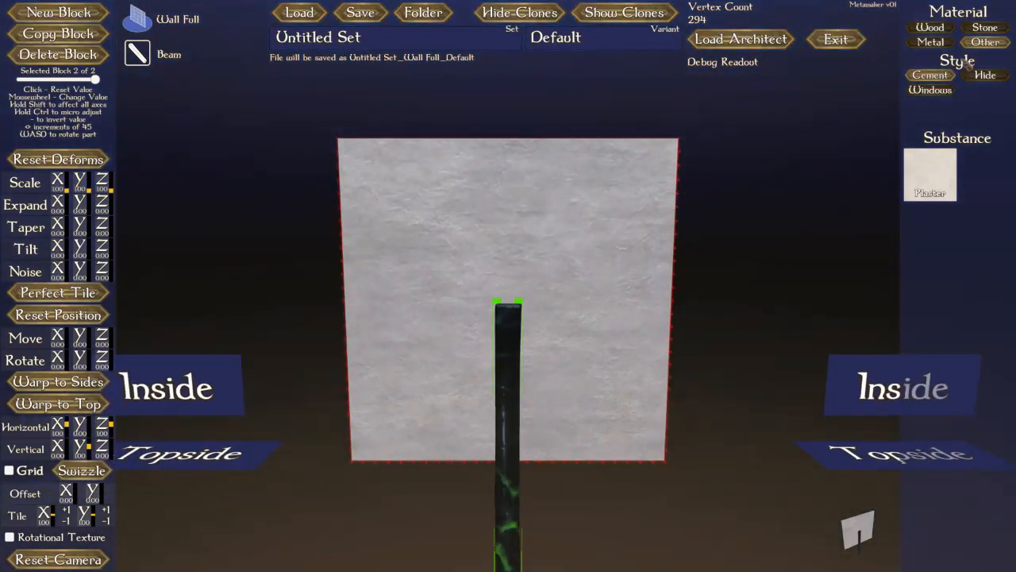
{"action": "left_click", "coordinate": [948, 35]}
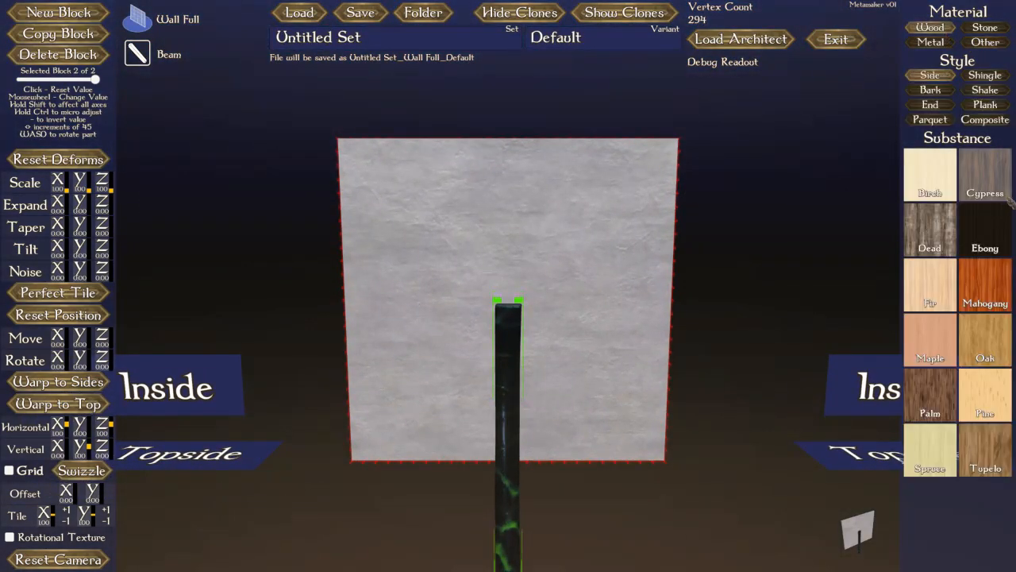
{"action": "left_click", "coordinate": [985, 453]}
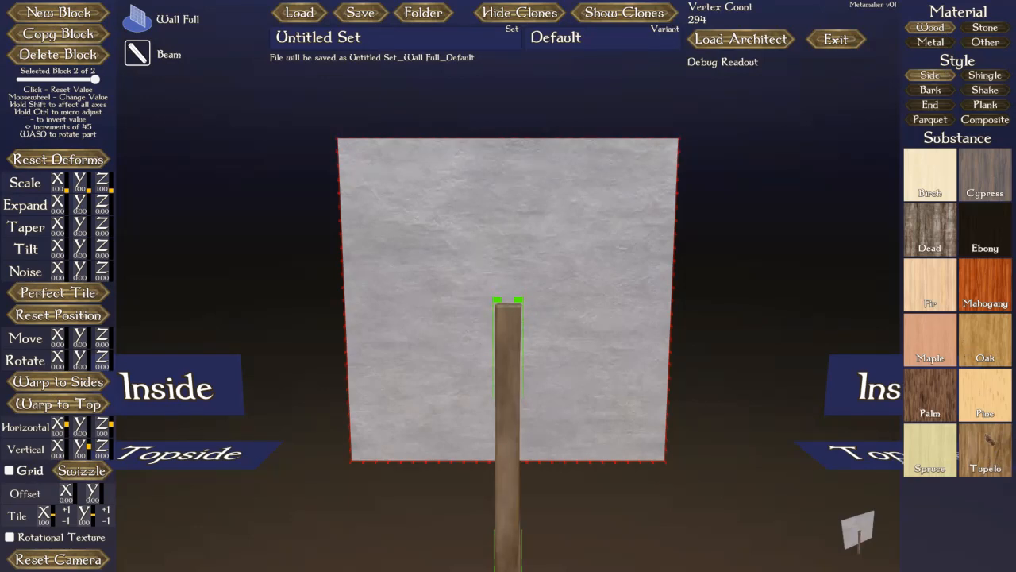
Rotate the beam 90 degrees around the Z axis so it lies horizontally along the plaster wall's base
{"action": "right_click_drag", "start_coordinate": [537, 446], "coordinate": [525, 375]}
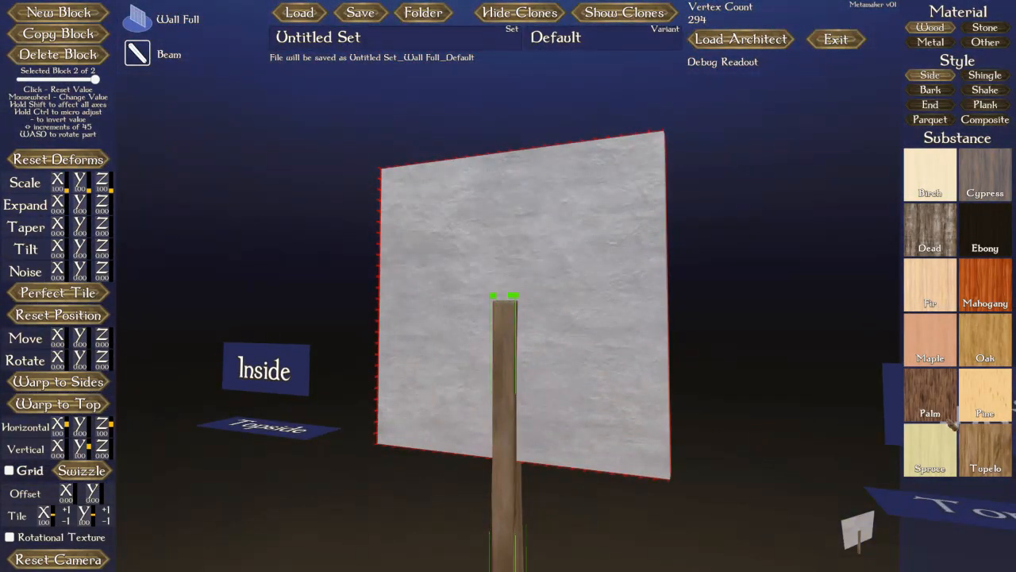
{"action": "right_click_drag", "start_coordinate": [657, 273], "coordinate": [658, 286]}
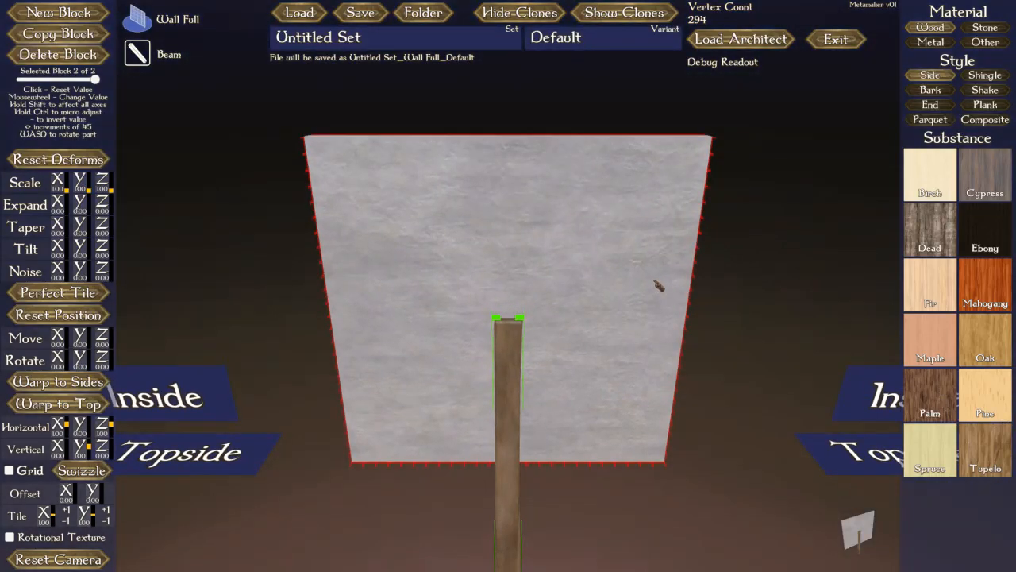
{"action": "middle_click_drag", "start_coordinate": [675, 397], "coordinate": [669, 391]}
{"action": "right_click_drag", "start_coordinate": [671, 373], "coordinate": [674, 352]}
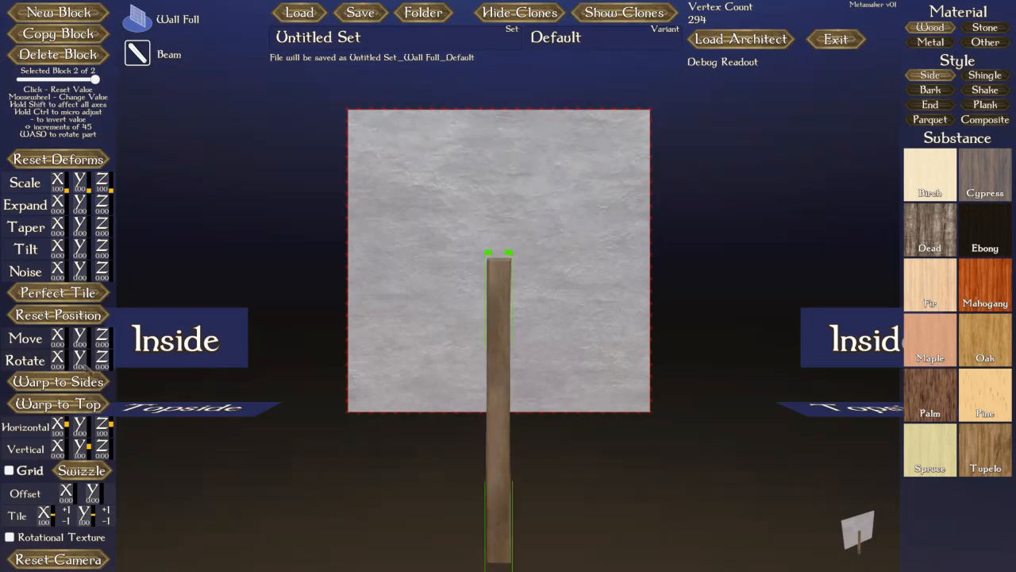
{"action": "scroll", "coordinate": [104, 361], "scroll_direction": "up", "scroll_amount": 7}
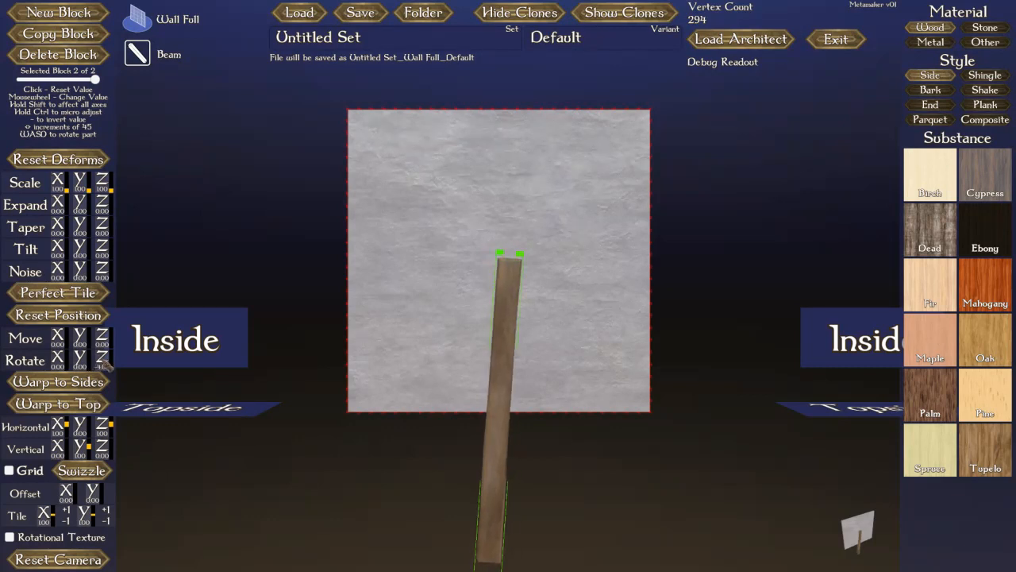
{"action": "left_click", "coordinate": [104, 362]}
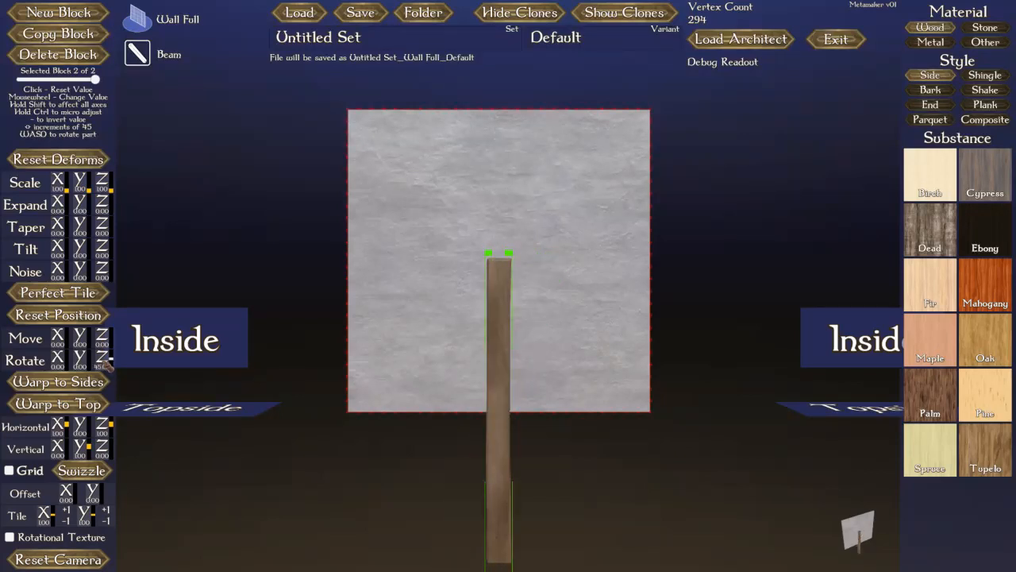
{"action": "key", "text": "period"}
{"action": "key", "text": "period"}
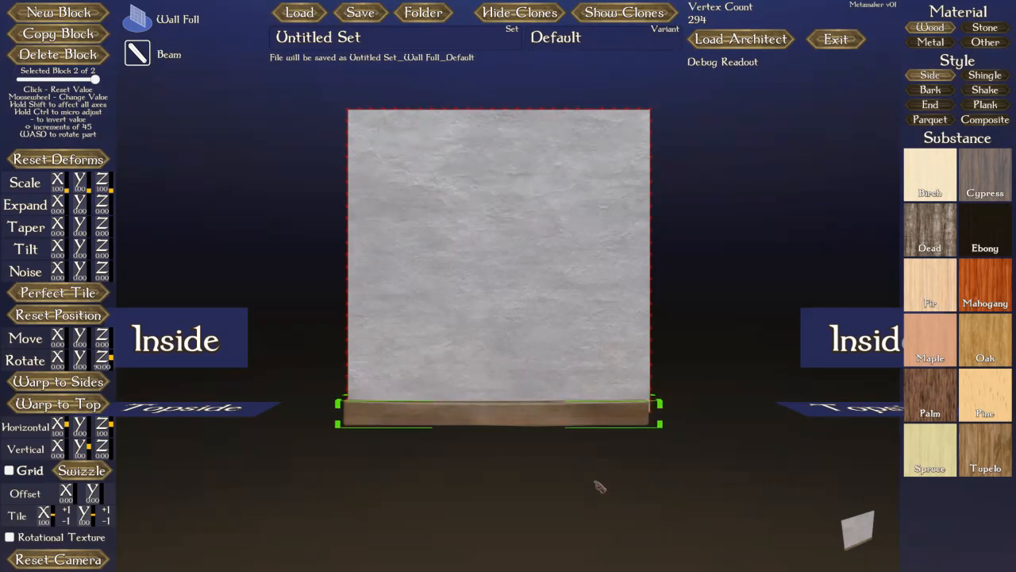
Shift the beam 0.02 along X and expand it 0.01 along Y to fit the wall's width
{"action": "mouse_move", "coordinate": [599, 484]}
{"action": "middle_mouse_down"}
{"action": "mouse_move", "coordinate": [601, 457]}
{"action": "mouse_move", "coordinate": [585, 462]}
{"action": "mouse_move", "coordinate": [622, 472]}
{"action": "mouse_move", "coordinate": [606, 477]}
{"action": "middle_mouse_up"}
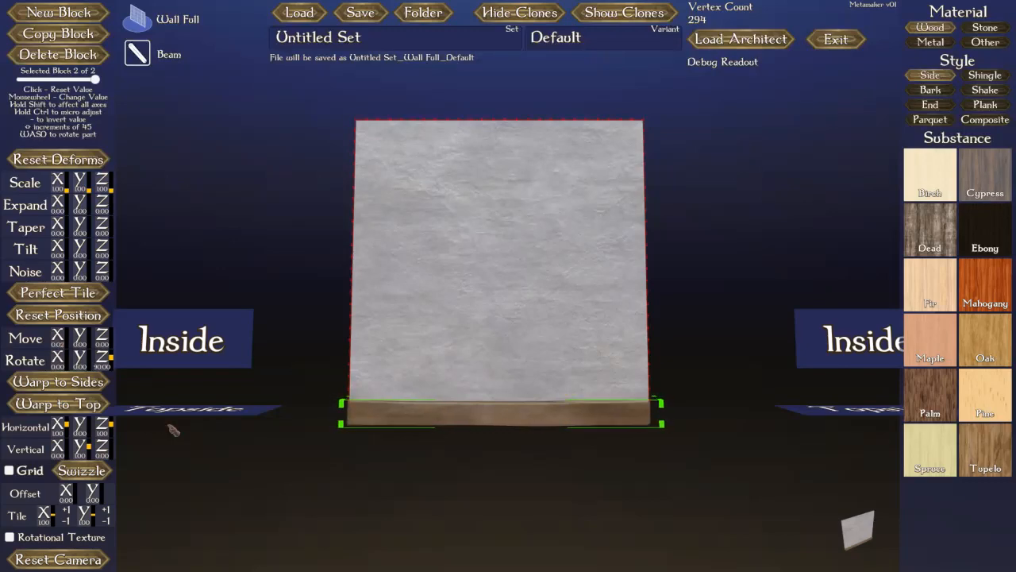
{"action": "middle_click_drag", "start_coordinate": [394, 522], "coordinate": [401, 518]}
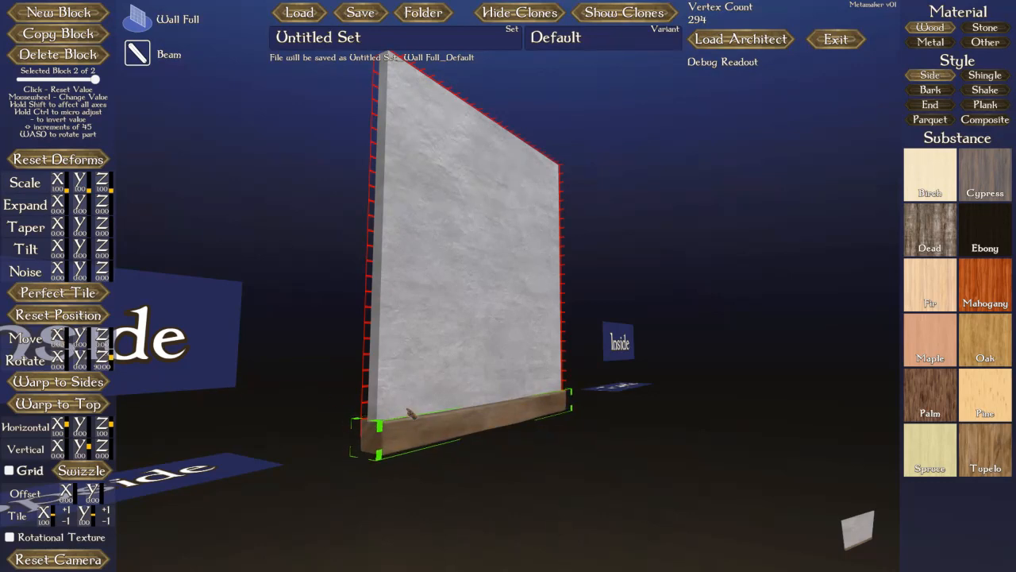
{"action": "middle_click_drag", "start_coordinate": [552, 504], "coordinate": [540, 503]}
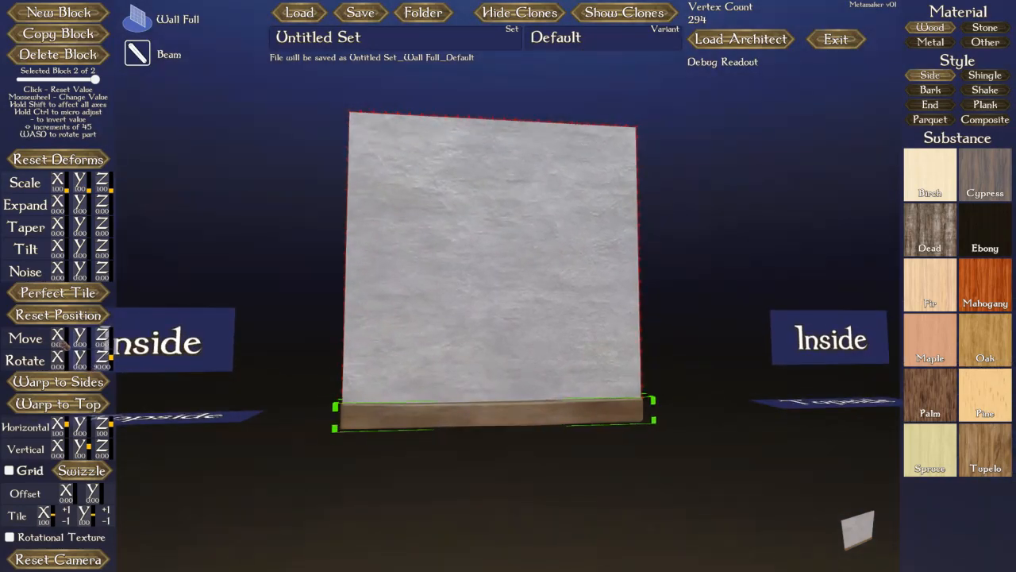
{"action": "middle_click_drag", "start_coordinate": [530, 567], "coordinate": [569, 447]}
{"action": "mouse_move", "coordinate": [504, 493]}
{"action": "middle_mouse_down"}
{"action": "mouse_move", "coordinate": [511, 422]}
{"action": "mouse_move", "coordinate": [509, 483]}
{"action": "middle_mouse_up"}
{"action": "middle_click_drag", "start_coordinate": [606, 479], "coordinate": [590, 484]}
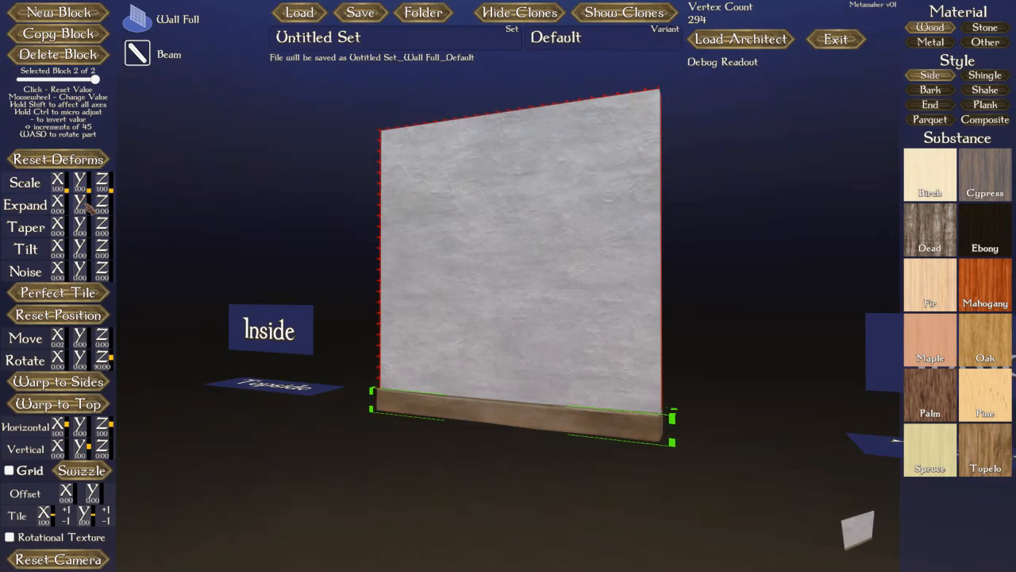
{"action": "mouse_move", "coordinate": [467, 405]}
{"action": "middle_mouse_down"}
{"action": "mouse_move", "coordinate": [470, 397]}
{"action": "mouse_move", "coordinate": [483, 410]}
{"action": "mouse_move", "coordinate": [471, 409]}
{"action": "middle_mouse_up"}
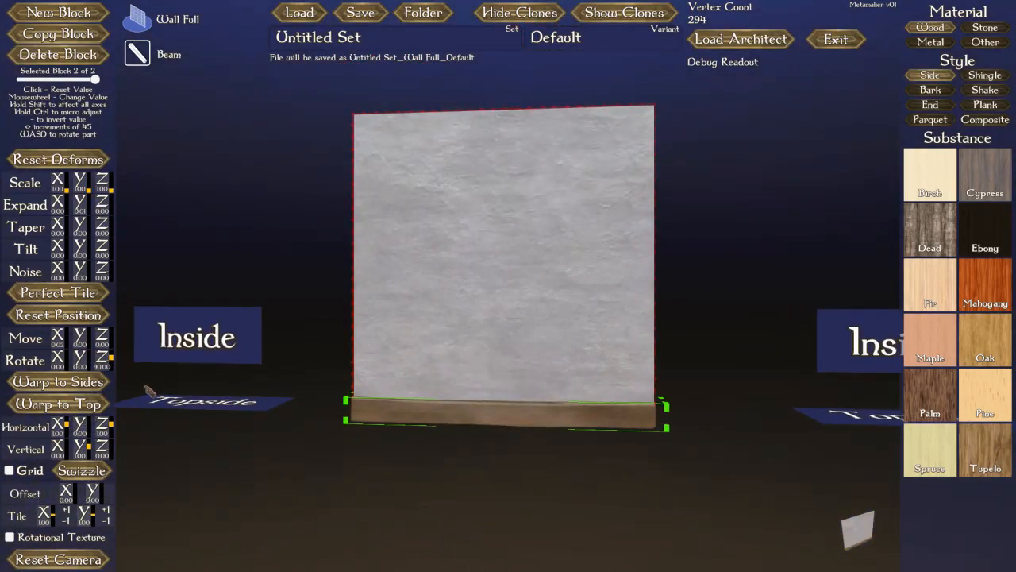
Raise the beam 0.08 along Y so it covers the bottom edge of the plaster panel
{"action": "middle_click_drag", "start_coordinate": [402, 518], "coordinate": [369, 492]}
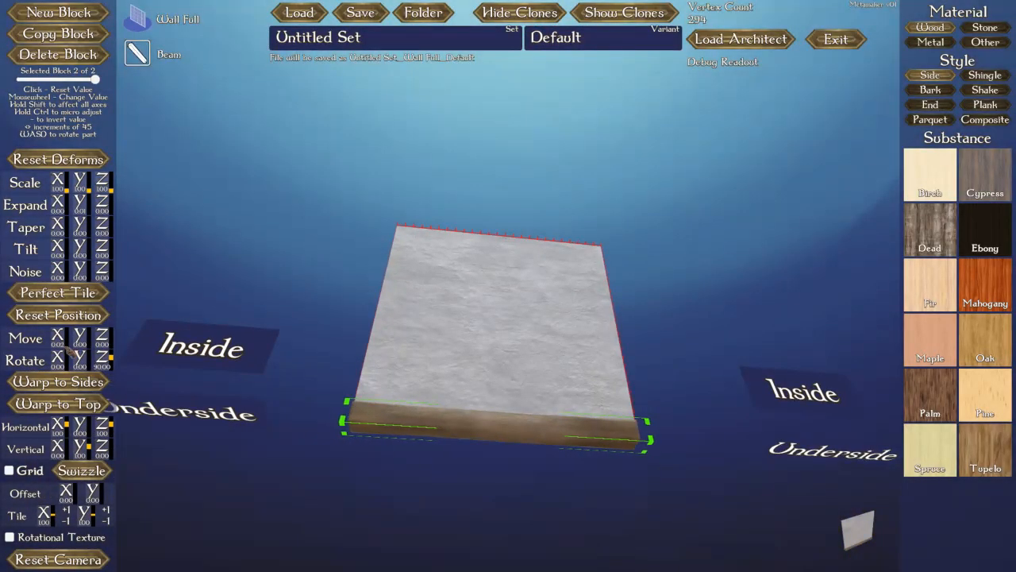
{"action": "scroll", "coordinate": [84, 345], "scroll_direction": "up", "scroll_amount": 2}
{"action": "scroll", "coordinate": [85, 345], "scroll_direction": "up", "scroll_amount": 2}
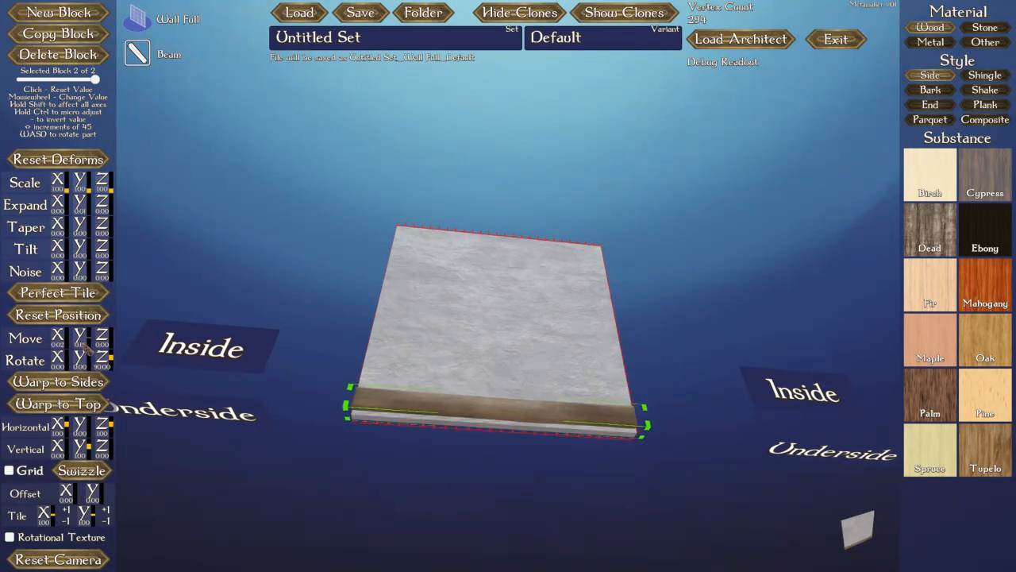
{"action": "scroll", "coordinate": [85, 345], "scroll_direction": "up", "scroll_amount": 1}
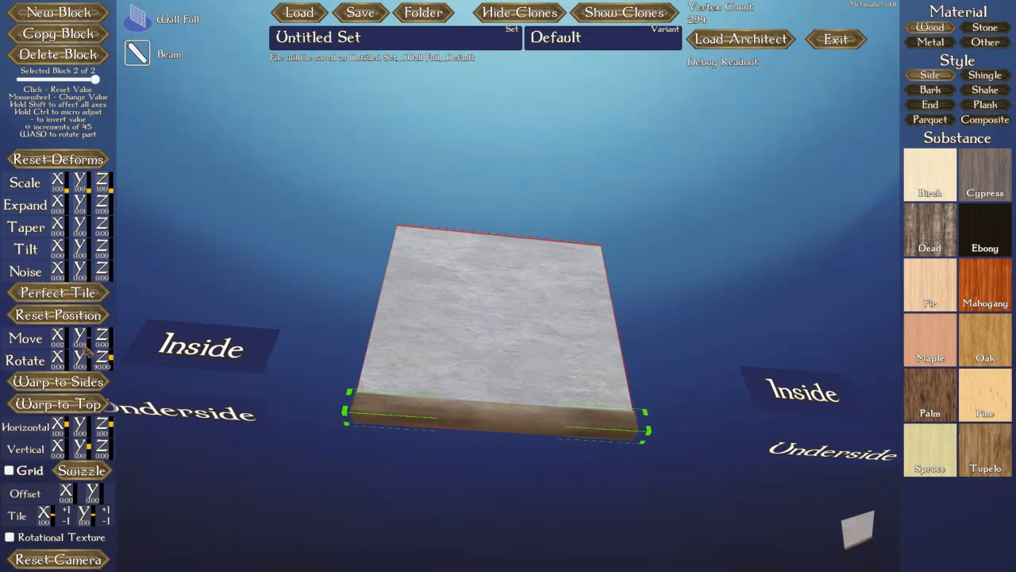
{"action": "mouse_move", "coordinate": [360, 297]}
{"action": "middle_mouse_down"}
{"action": "mouse_move", "coordinate": [347, 304]}
{"action": "mouse_move", "coordinate": [361, 303]}
{"action": "mouse_move", "coordinate": [351, 297]}
{"action": "middle_mouse_up"}
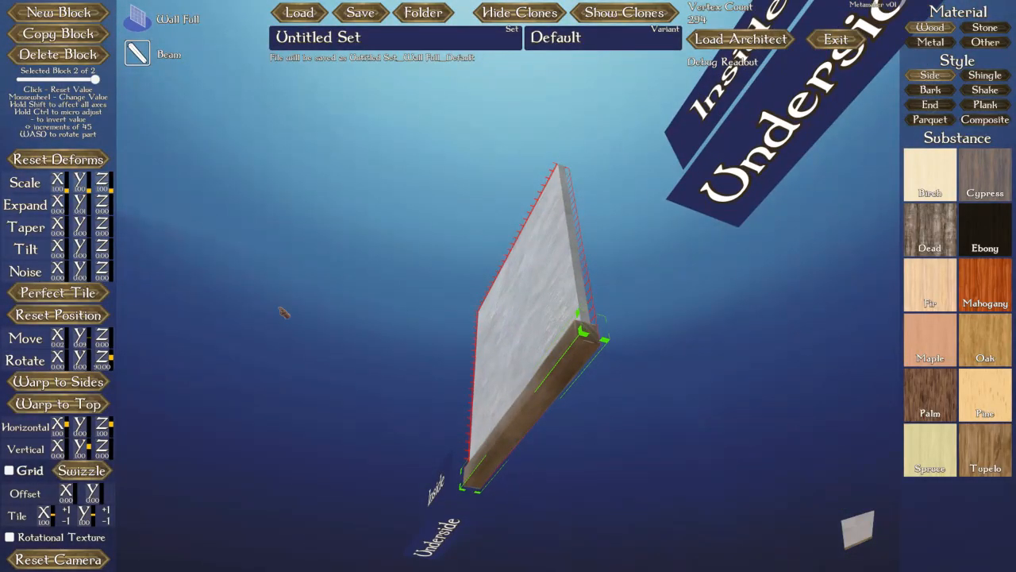
{"action": "scroll", "coordinate": [83, 208], "scroll_direction": "up", "scroll_amount": 1, "text": "ctrl"}
{"action": "middle_click_drag", "start_coordinate": [320, 329], "coordinate": [337, 363]}
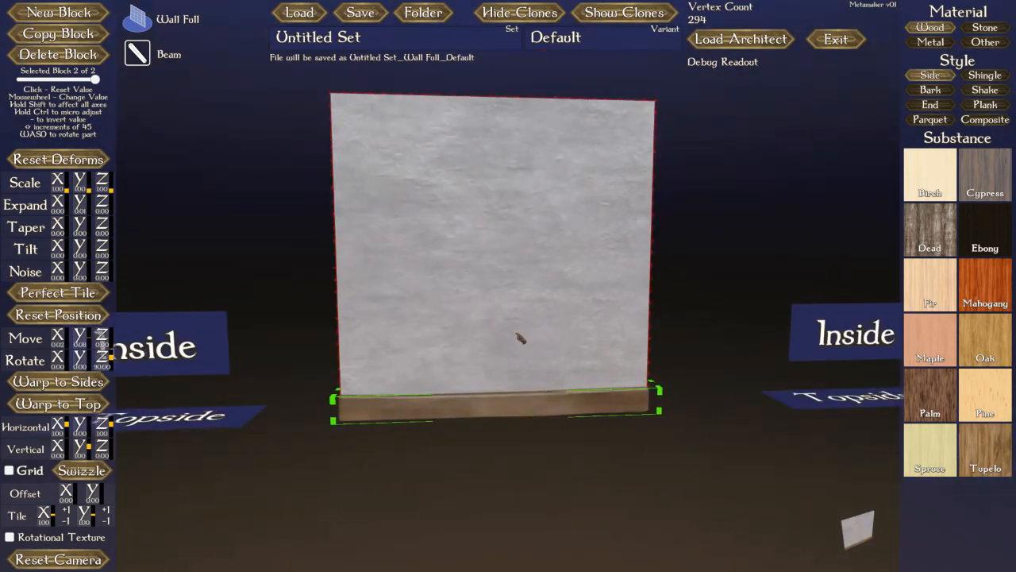
{"action": "middle_click_drag", "start_coordinate": [520, 338], "coordinate": [478, 224]}
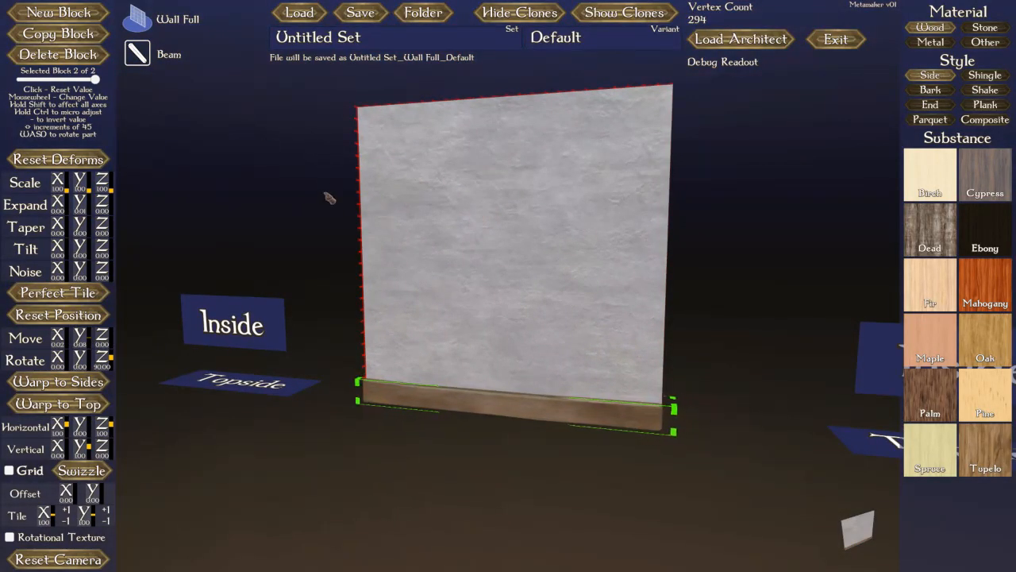
Show the clones to inspect how the lower beam joins between neighbouring tiles, toggling them off and on for comparison
{"action": "left_click", "coordinate": [613, 14]}
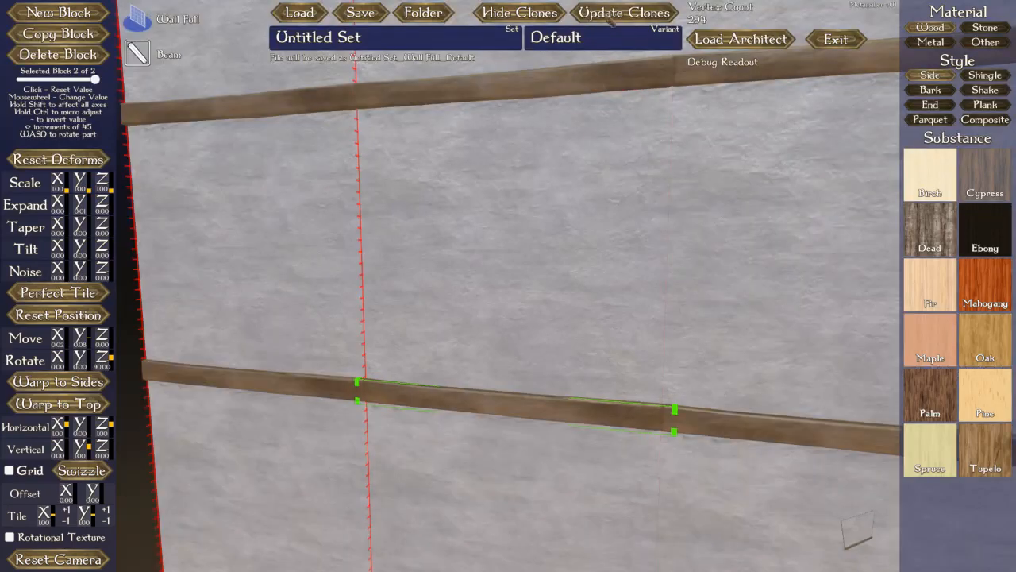
{"action": "mouse_move", "coordinate": [594, 221]}
{"action": "middle_mouse_down"}
{"action": "mouse_move", "coordinate": [595, 180]}
{"action": "mouse_move", "coordinate": [599, 219]}
{"action": "middle_mouse_up"}
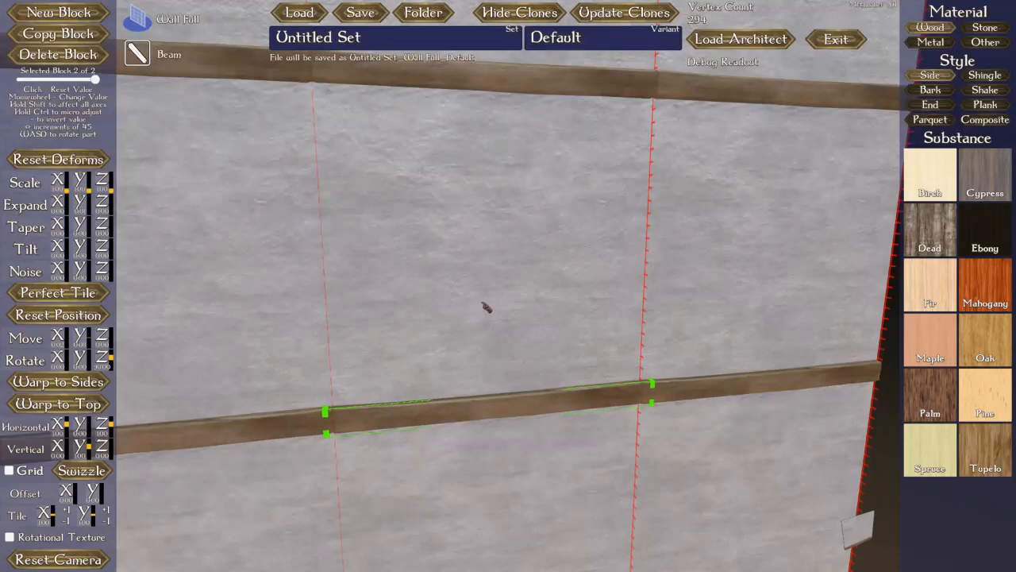
{"action": "left_click", "coordinate": [508, 16]}
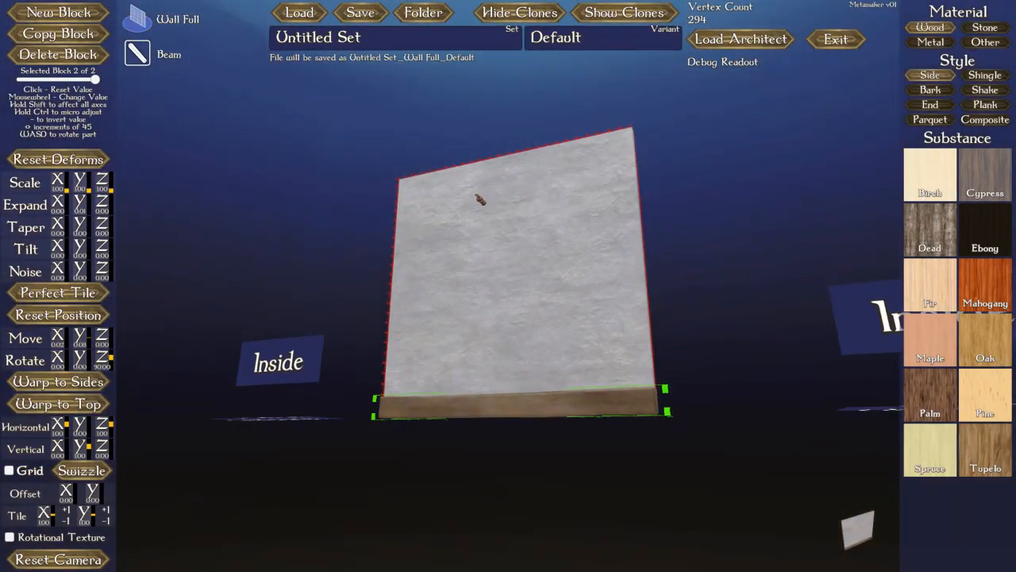
{"action": "left_click", "coordinate": [623, 13]}
{"action": "right_click_drag", "start_coordinate": [491, 238], "coordinate": [501, 246]}
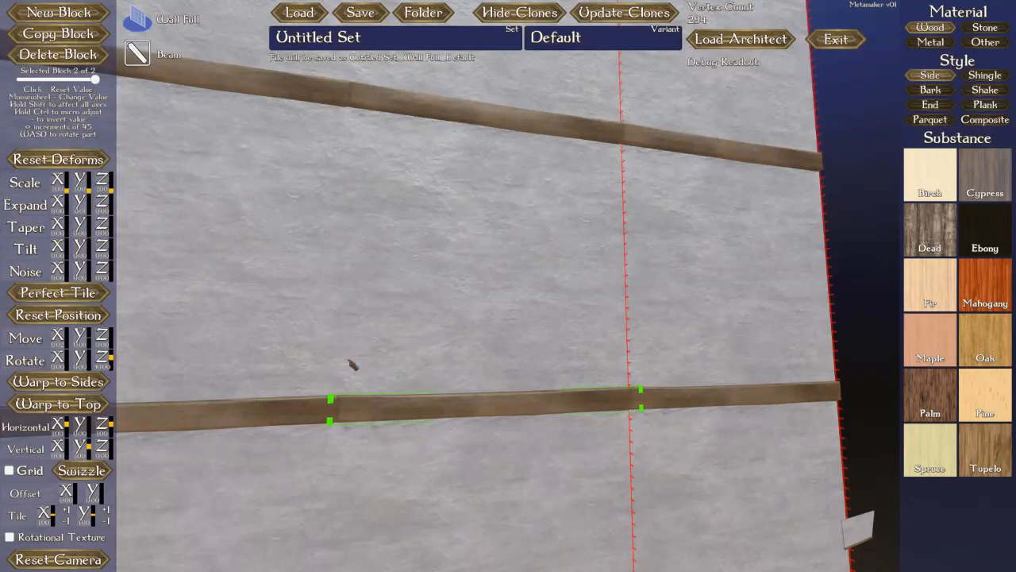
Copy the lower beam and raise the copy along Y to just below the cloned beam above the tile
{"action": "left_click", "coordinate": [49, 36]}
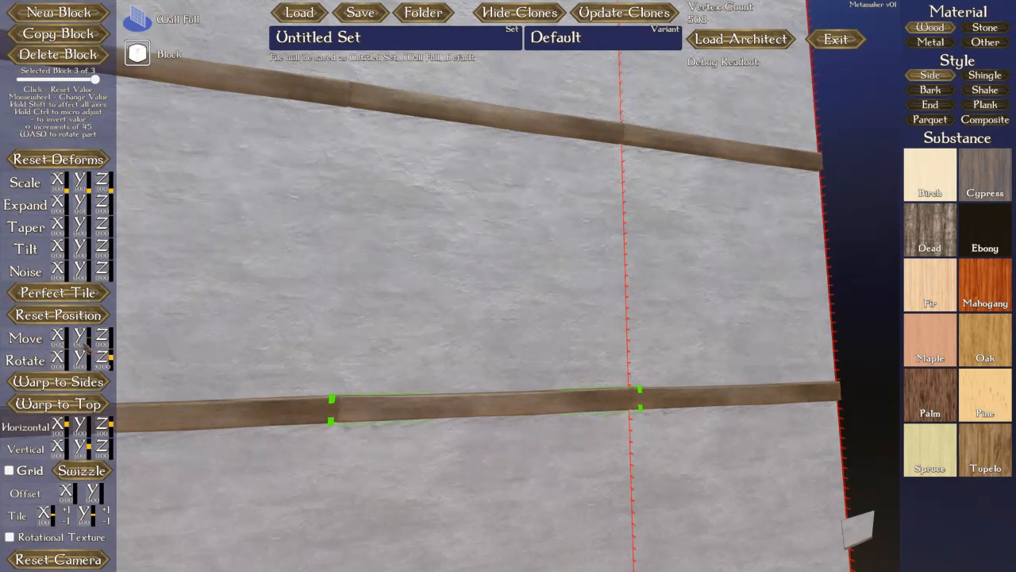
{"action": "scroll", "coordinate": [81, 339], "scroll_direction": "up", "scroll_amount": 5}
{"action": "scroll", "coordinate": [82, 342], "scroll_direction": "up", "scroll_amount": 12}
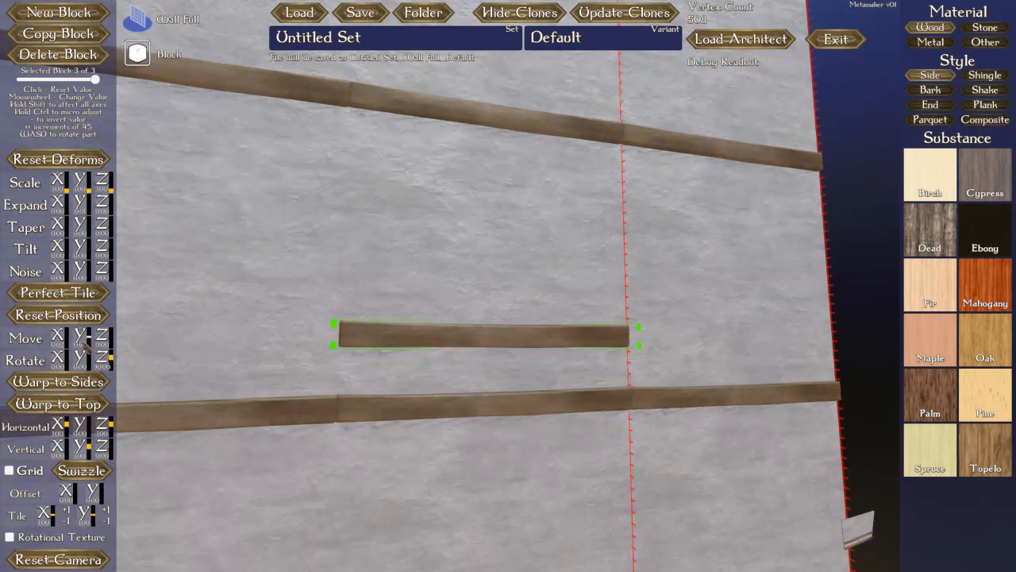
{"action": "scroll", "coordinate": [83, 343], "scroll_direction": "up", "scroll_amount": 10}
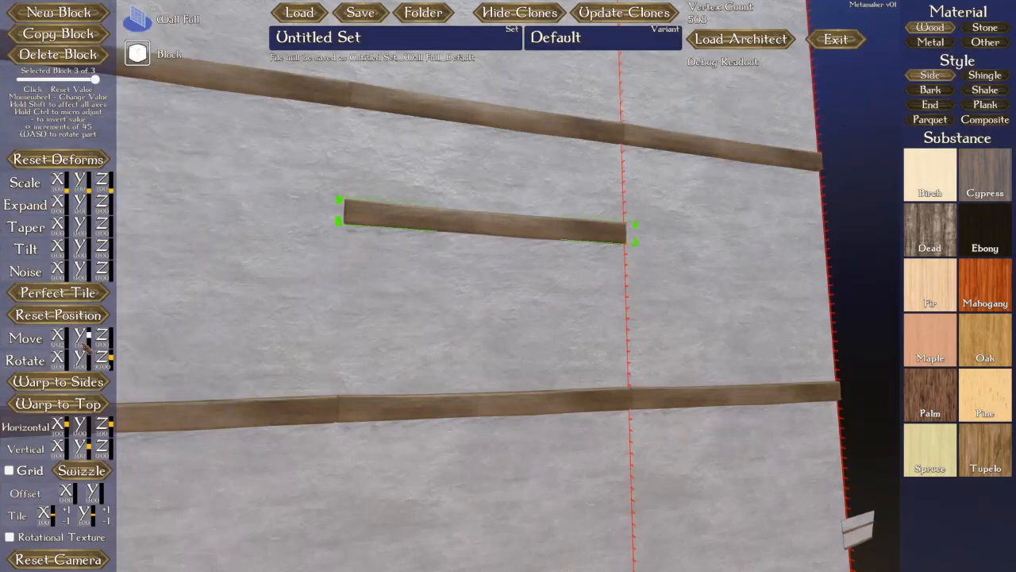
{"action": "scroll", "coordinate": [84, 343], "scroll_direction": "up", "scroll_amount": 4}
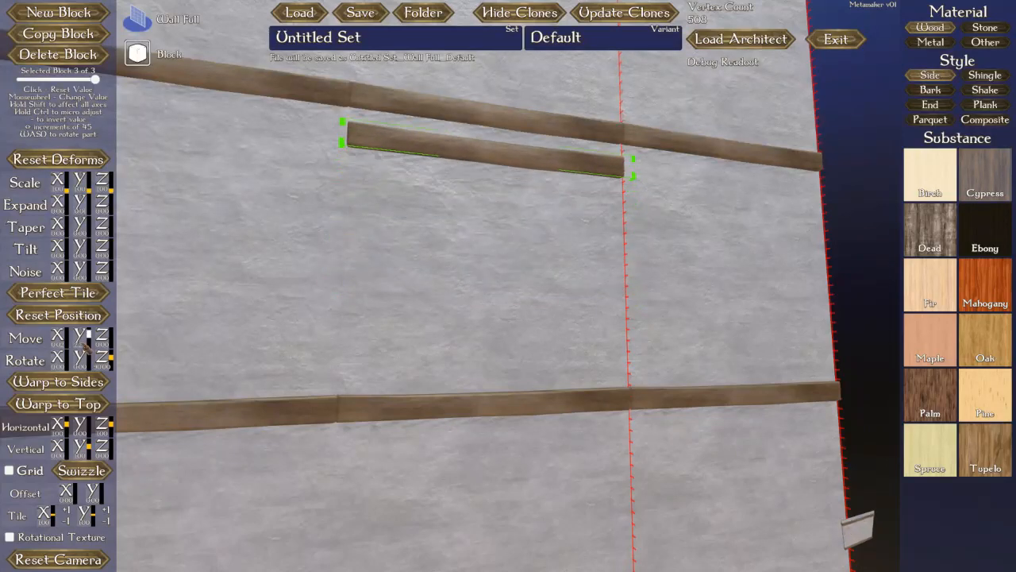
Fine-tune the copied beam's Y position to 2.40 so it meets the cloned beam above it
{"action": "right_click_drag", "start_coordinate": [401, 255], "coordinate": [397, 275]}
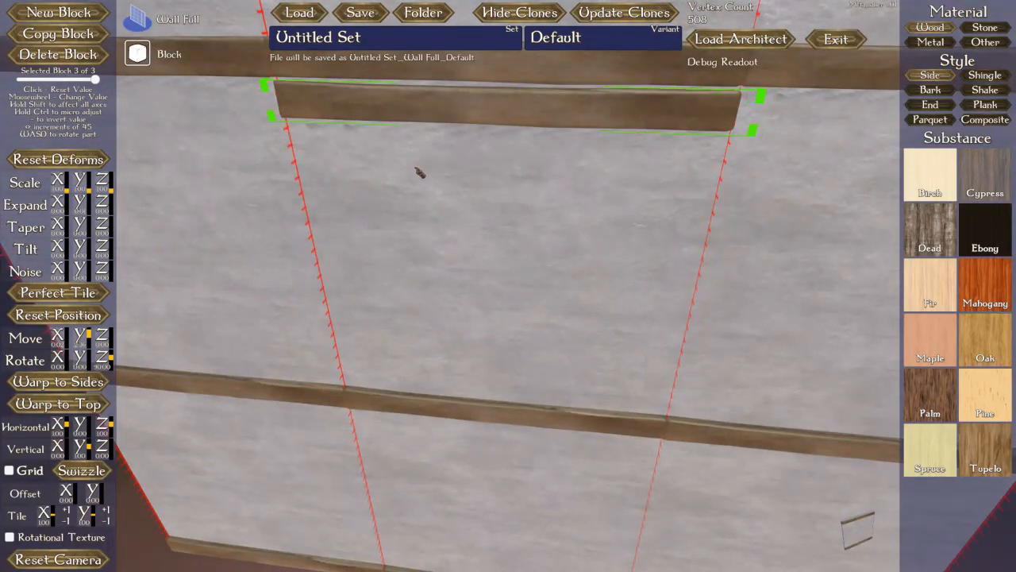
{"action": "right_click_drag", "start_coordinate": [417, 170], "coordinate": [490, 335]}
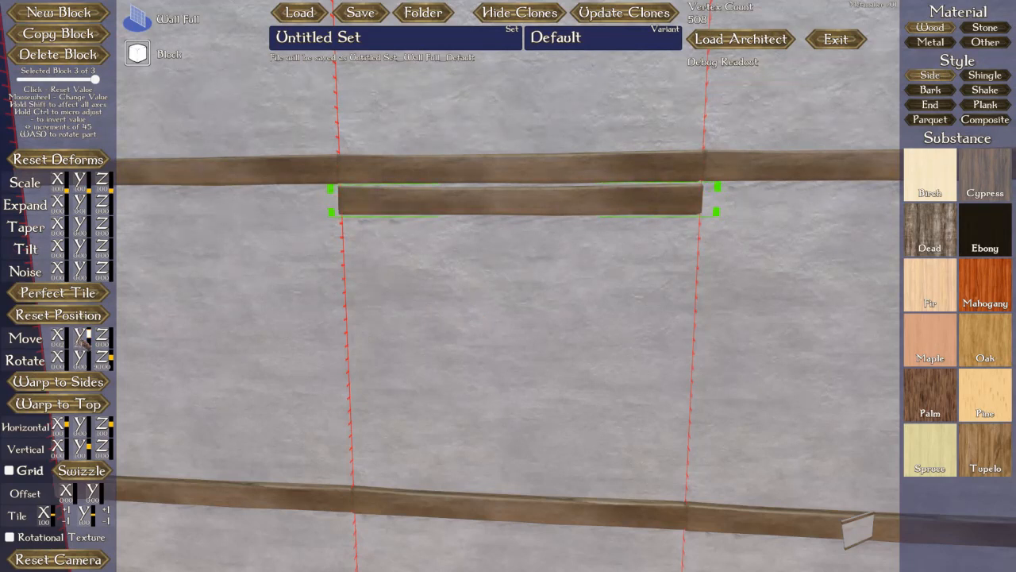
{"action": "scroll", "coordinate": [85, 340], "scroll_direction": "up", "scroll_amount": 2}
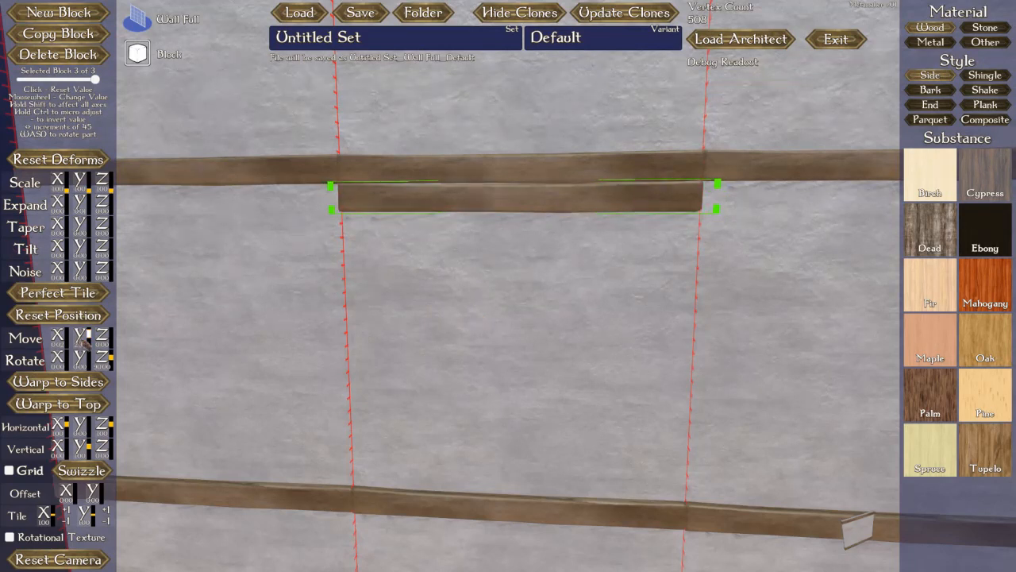
{"action": "scroll", "coordinate": [84, 340], "scroll_direction": "up", "scroll_amount": 1}
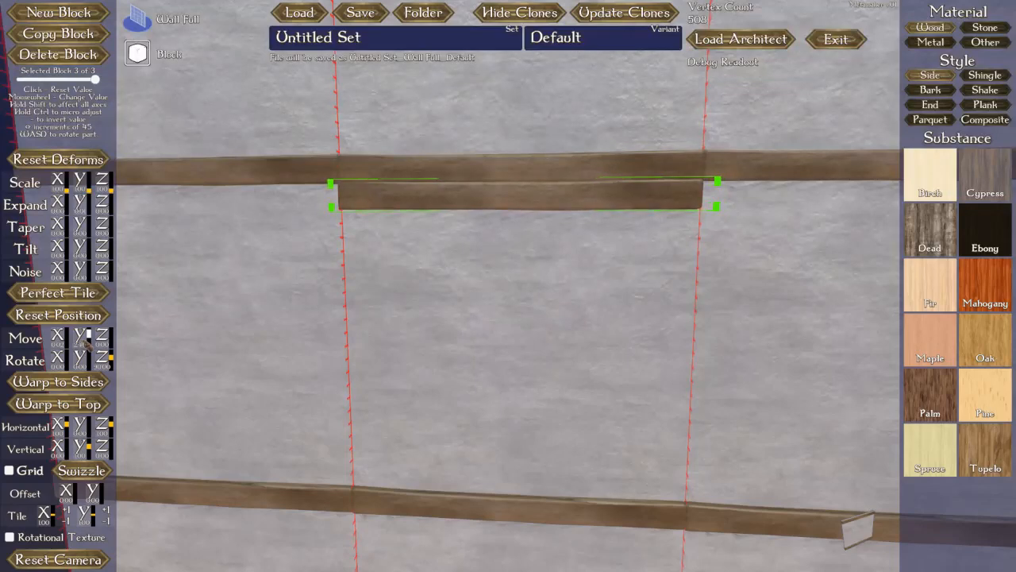
{"action": "right_click_drag", "start_coordinate": [338, 232], "coordinate": [358, 267]}
{"action": "right_click_drag", "start_coordinate": [431, 349], "coordinate": [420, 320]}
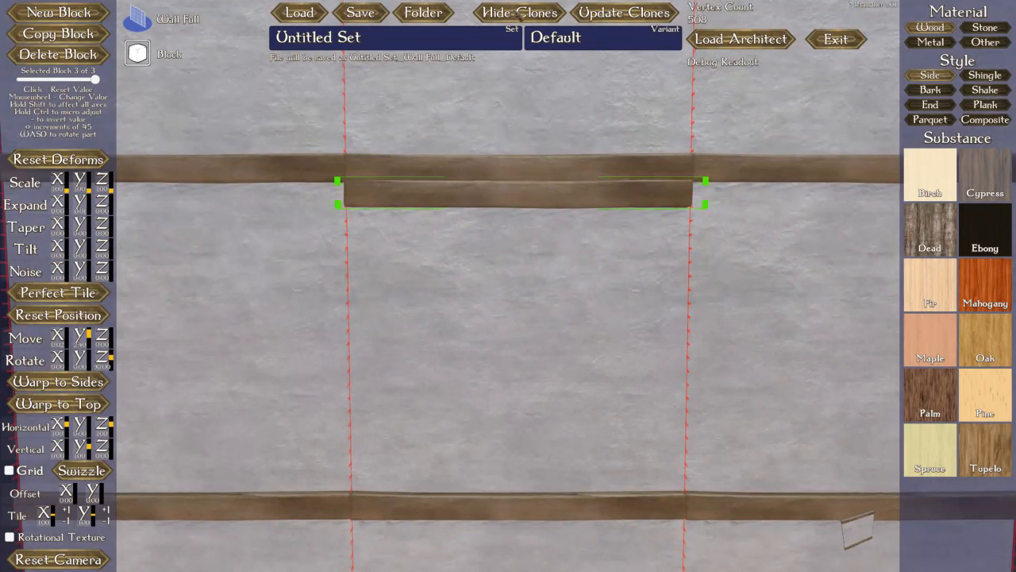
Inspect the upper beam and the exposed plaster on its top side with the clones hidden and shown, ending with them hidden
{"action": "left_click", "coordinate": [520, 13]}
{"action": "right_click_drag", "start_coordinate": [529, 180], "coordinate": [526, 209]}
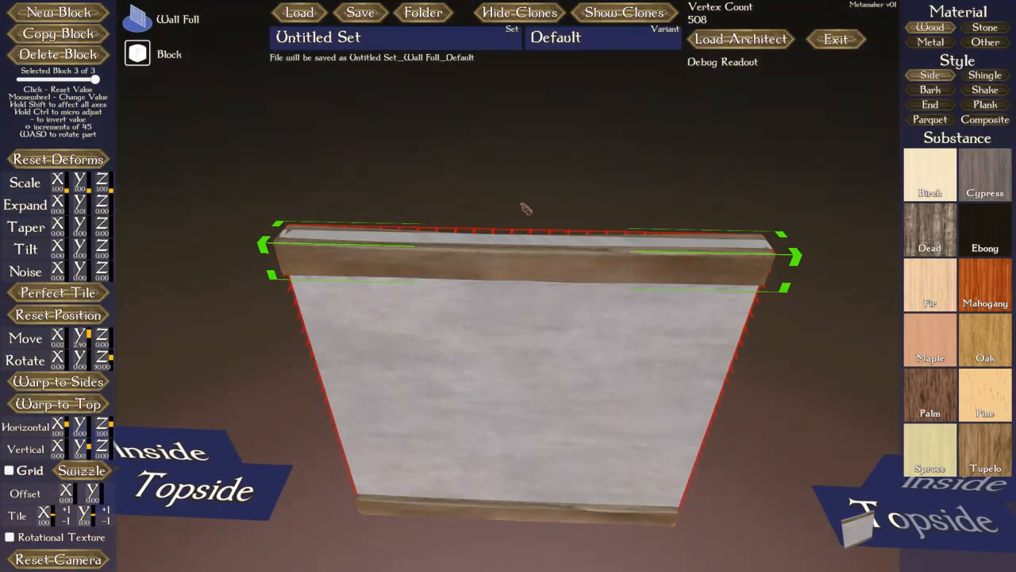
{"action": "mouse_move", "coordinate": [529, 342]}
{"action": "right_mouse_down"}
{"action": "mouse_move", "coordinate": [528, 320]}
{"action": "mouse_move", "coordinate": [529, 341]}
{"action": "right_mouse_up"}
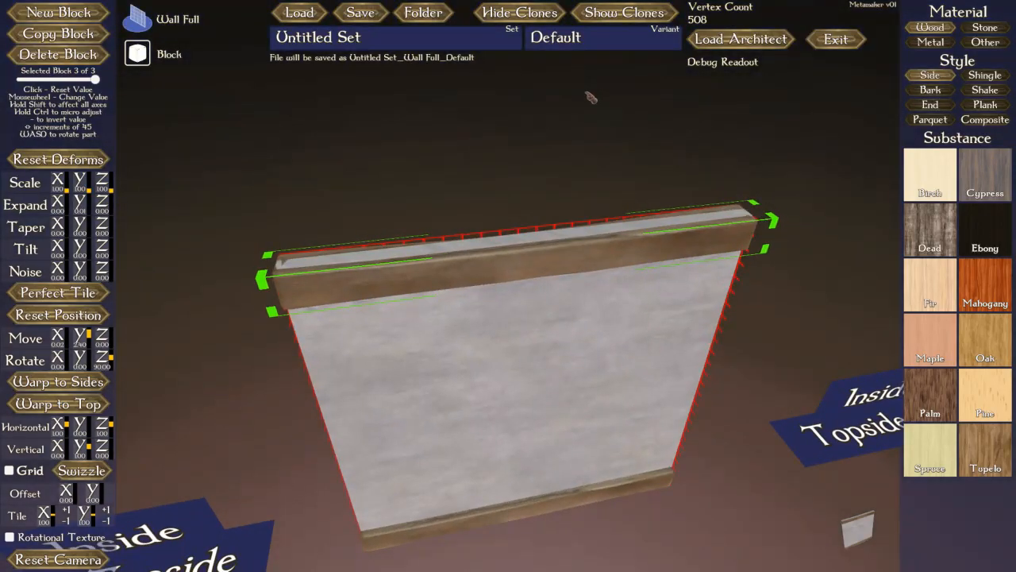
{"action": "left_click", "coordinate": [616, 16]}
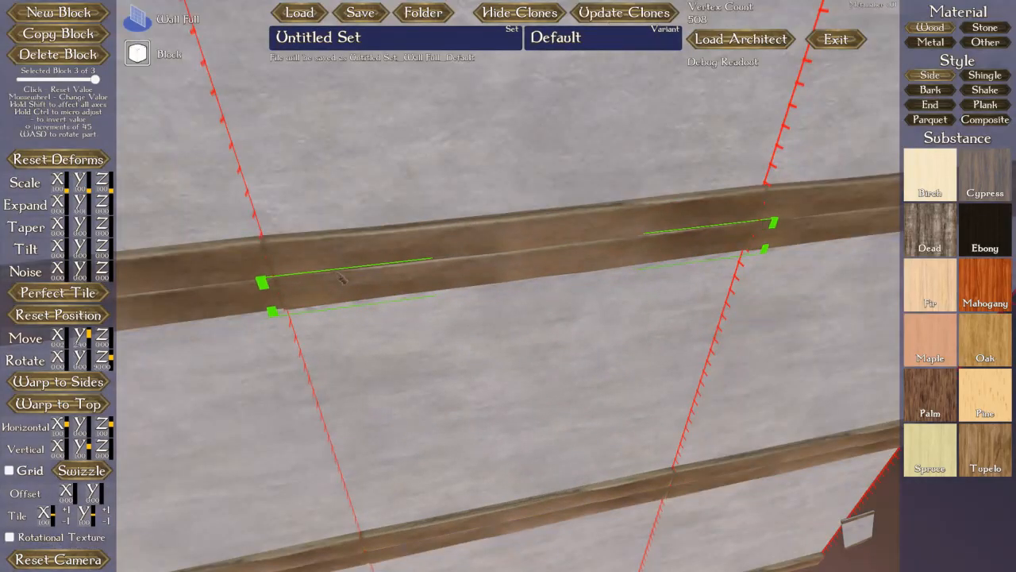
{"action": "left_click", "coordinate": [520, 13]}
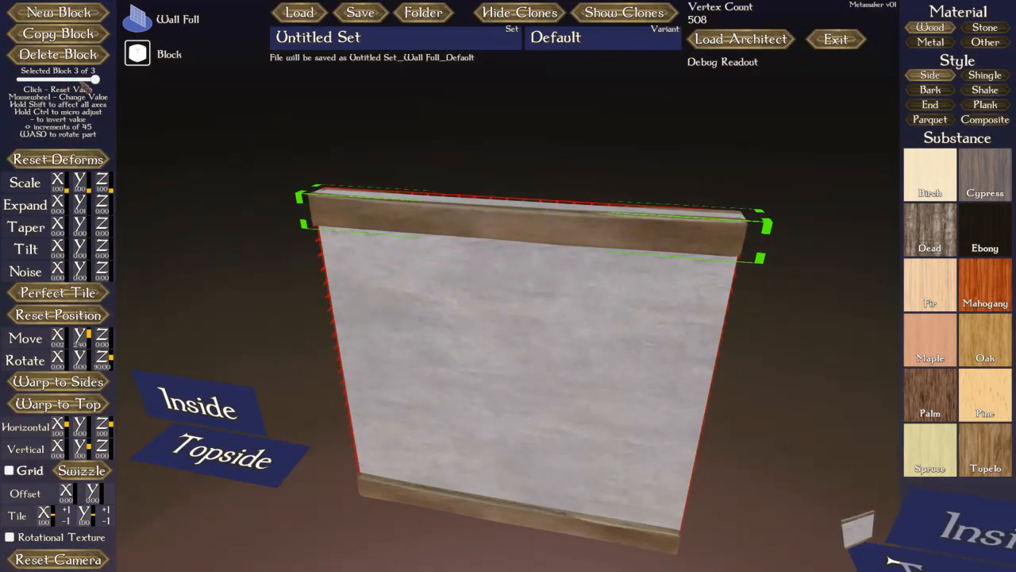
Select the plaster wall panel and set its Y expansion to 1.23 so its top edge sits inside the upper beam
{"action": "left_click_drag", "start_coordinate": [97, 80], "coordinate": [22, 81]}
{"action": "right_click_drag", "start_coordinate": [283, 250], "coordinate": [233, 227]}
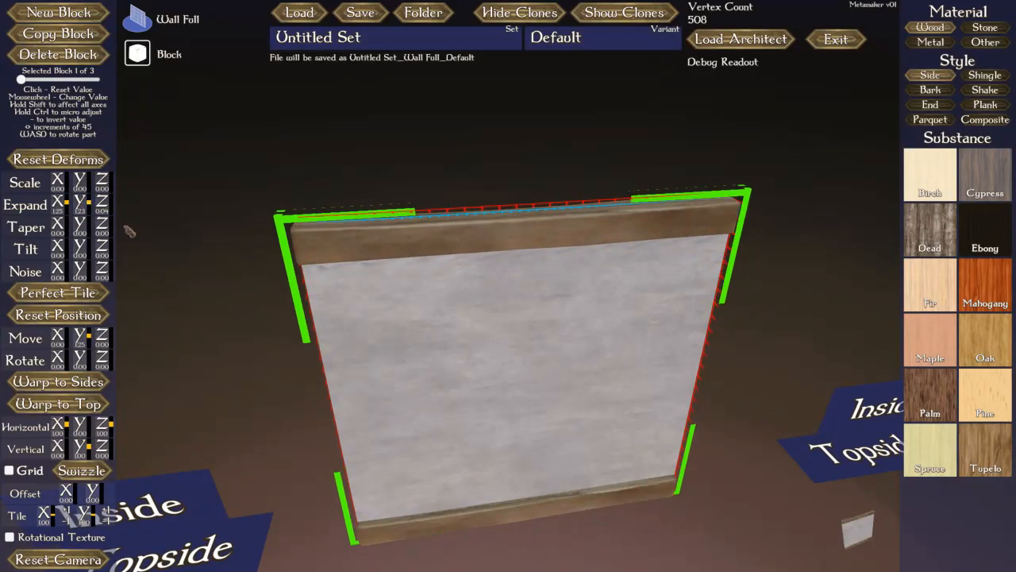
Select the upper beam, raise its Y position to 2.41 and show the surrounding clones
{"action": "mouse_move", "coordinate": [225, 279]}
{"action": "right_mouse_down"}
{"action": "mouse_move", "coordinate": [228, 295]}
{"action": "mouse_move", "coordinate": [224, 273]}
{"action": "right_mouse_up"}
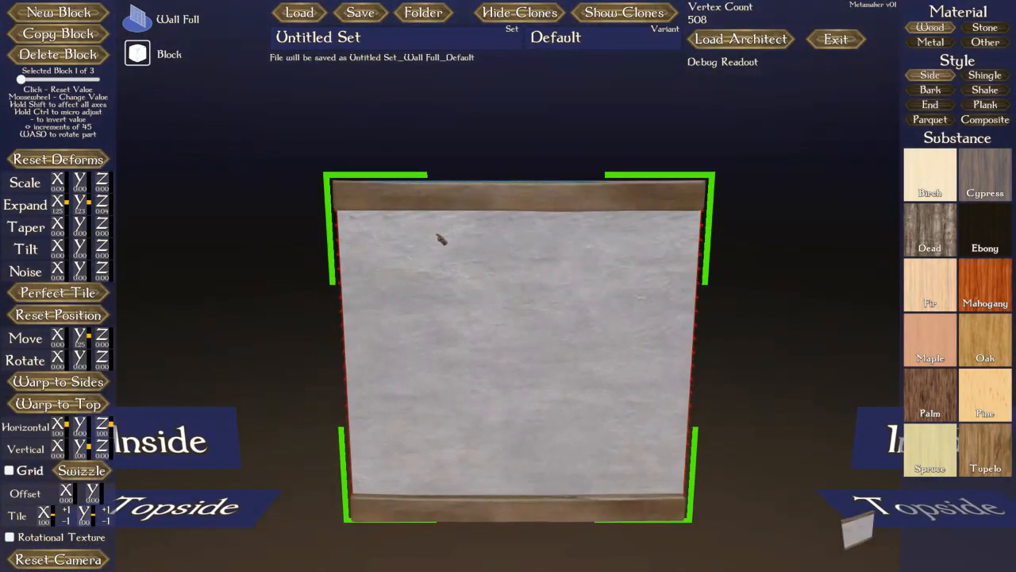
{"action": "mouse_move", "coordinate": [547, 331]}
{"action": "right_mouse_down"}
{"action": "mouse_move", "coordinate": [545, 270]}
{"action": "mouse_move", "coordinate": [553, 341]}
{"action": "mouse_move", "coordinate": [545, 341]}
{"action": "right_mouse_up"}
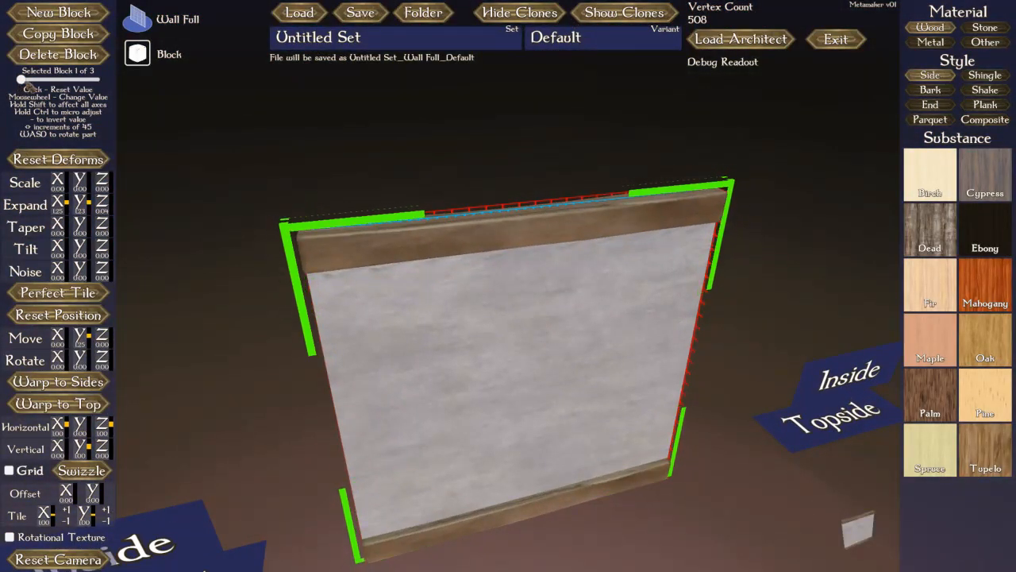
{"action": "left_click_drag", "start_coordinate": [23, 79], "coordinate": [125, 85]}
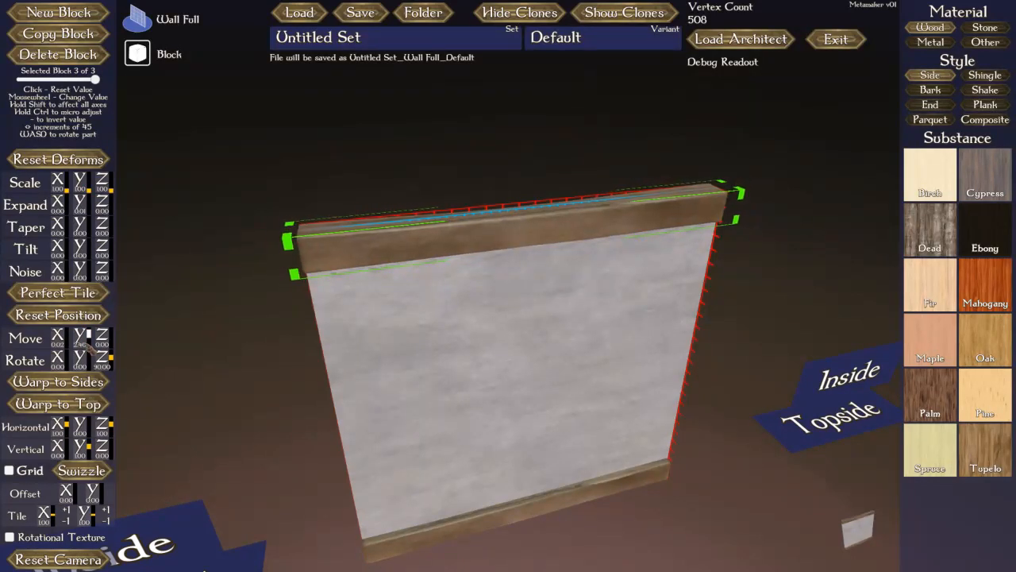
{"action": "scroll", "coordinate": [89, 343], "scroll_direction": "up", "scroll_amount": 1}
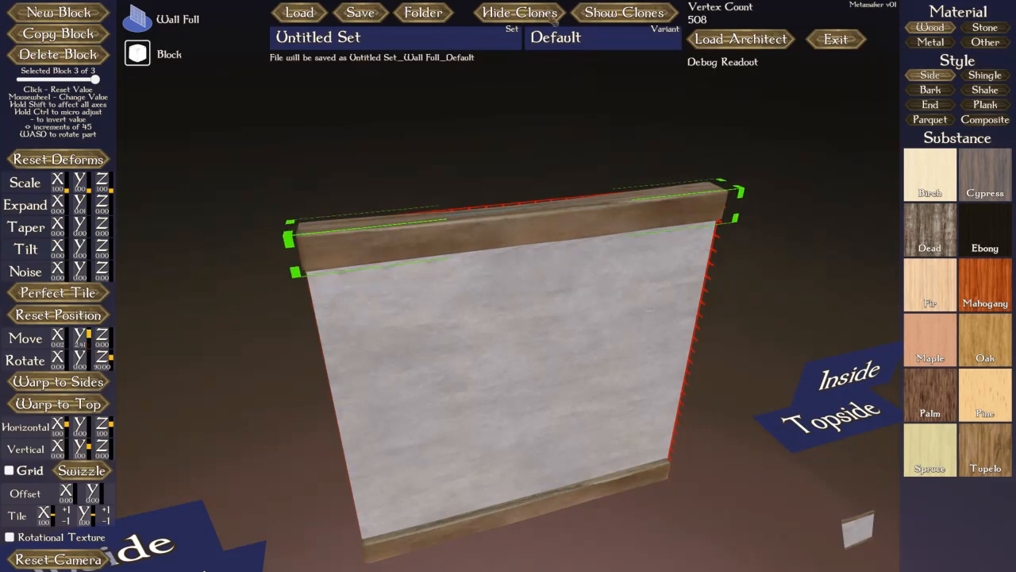
{"action": "left_click", "coordinate": [614, 14]}
{"action": "scroll", "coordinate": [619, 239], "scroll_direction": "down", "scroll_amount": 3}
{"action": "mouse_move", "coordinate": [619, 244]}
{"action": "middle_mouse_down"}
{"action": "mouse_move", "coordinate": [614, 220]}
{"action": "mouse_move", "coordinate": [615, 236]}
{"action": "mouse_move", "coordinate": [612, 228]}
{"action": "middle_mouse_up"}
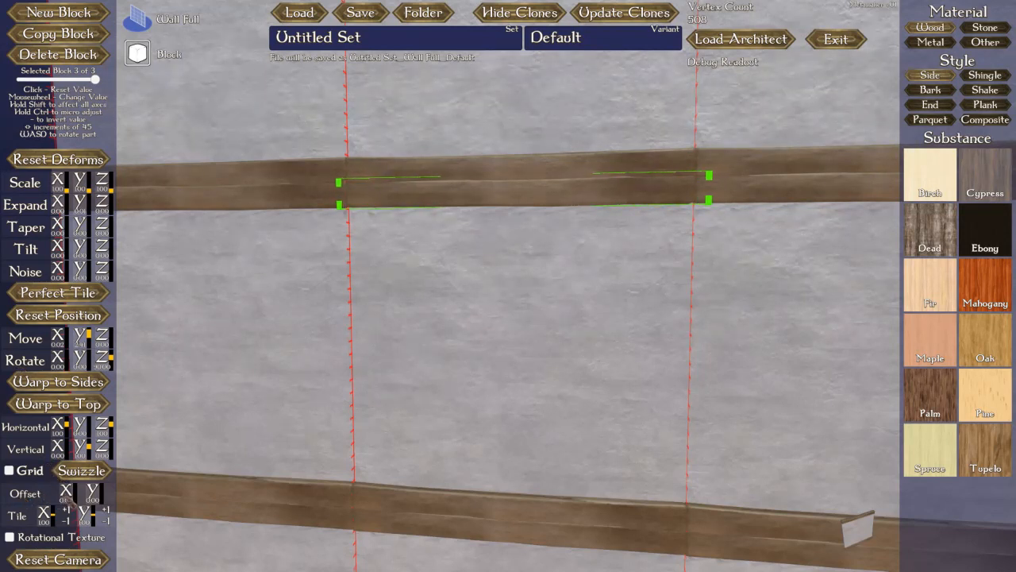
Set the upper beam's texture offset to X 0.04 and Y 0.34 and update the clones with it
{"action": "scroll", "coordinate": [72, 499], "scroll_direction": "up", "scroll_amount": 2}
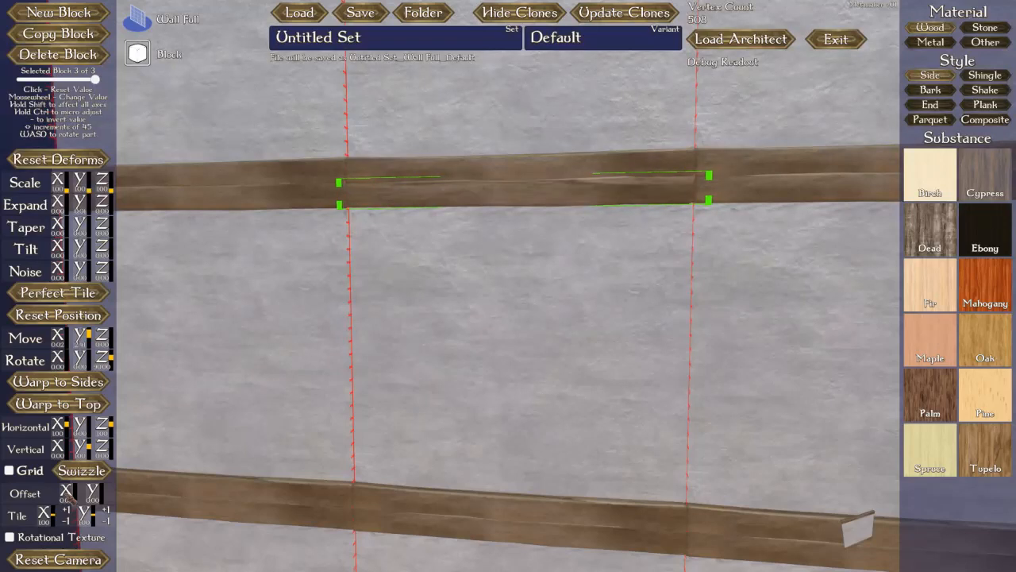
{"action": "scroll", "coordinate": [72, 498], "scroll_direction": "up", "scroll_amount": 2}
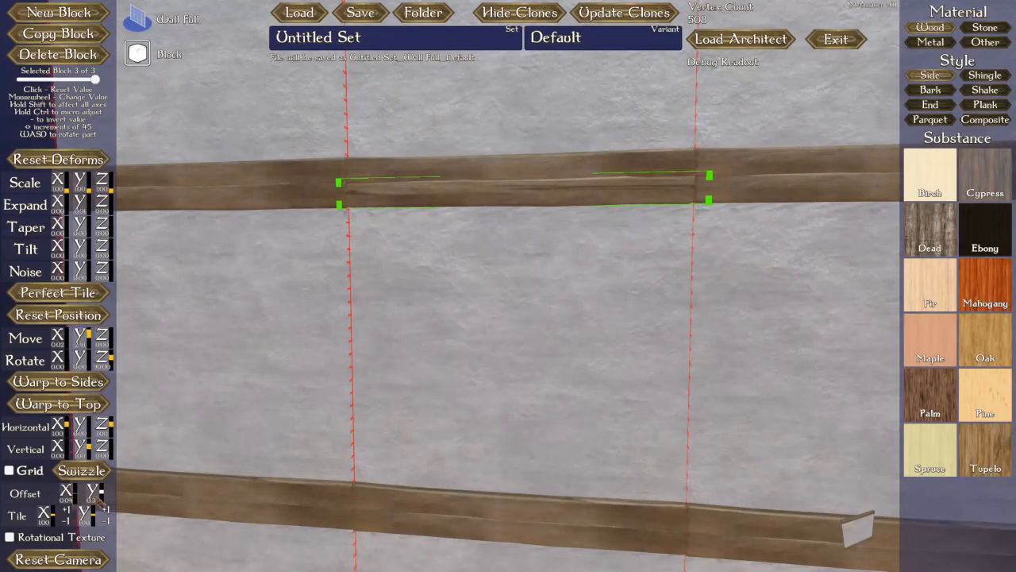
{"action": "right_click_drag", "start_coordinate": [373, 319], "coordinate": [400, 292]}
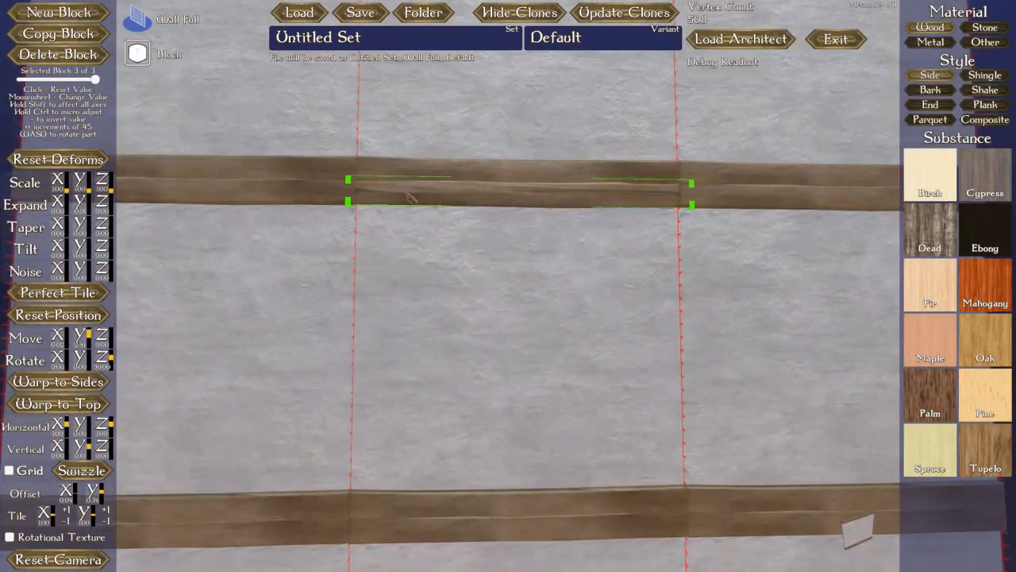
{"action": "left_click", "coordinate": [611, 14]}
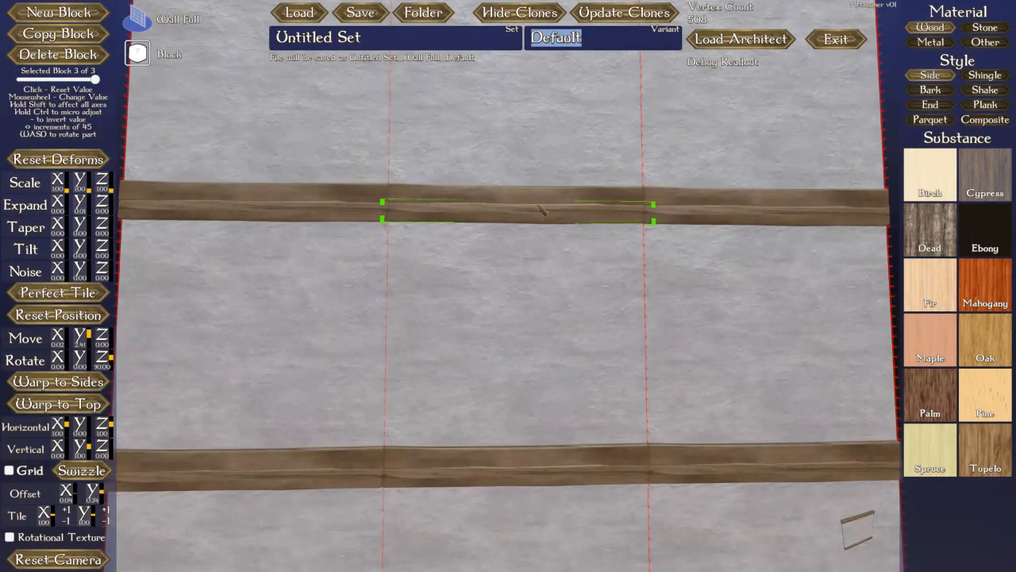
Examine the paired beams' wood texture across the clones, and hide the clones to view the single wall tile
{"action": "mouse_move", "coordinate": [689, 282]}
{"action": "right_mouse_down"}
{"action": "mouse_move", "coordinate": [683, 290]}
{"action": "mouse_move", "coordinate": [686, 268]}
{"action": "mouse_move", "coordinate": [688, 295]}
{"action": "right_mouse_up"}
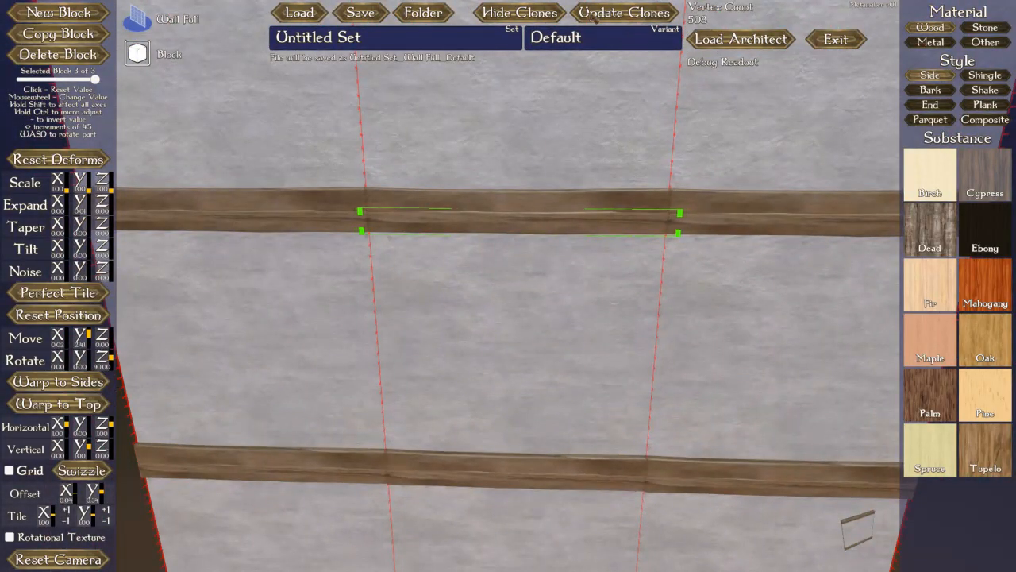
{"action": "left_click", "coordinate": [544, 23]}
{"action": "mouse_move", "coordinate": [611, 137]}
{"action": "right_mouse_down"}
{"action": "mouse_move", "coordinate": [611, 172]}
{"action": "mouse_move", "coordinate": [608, 139]}
{"action": "right_mouse_up"}
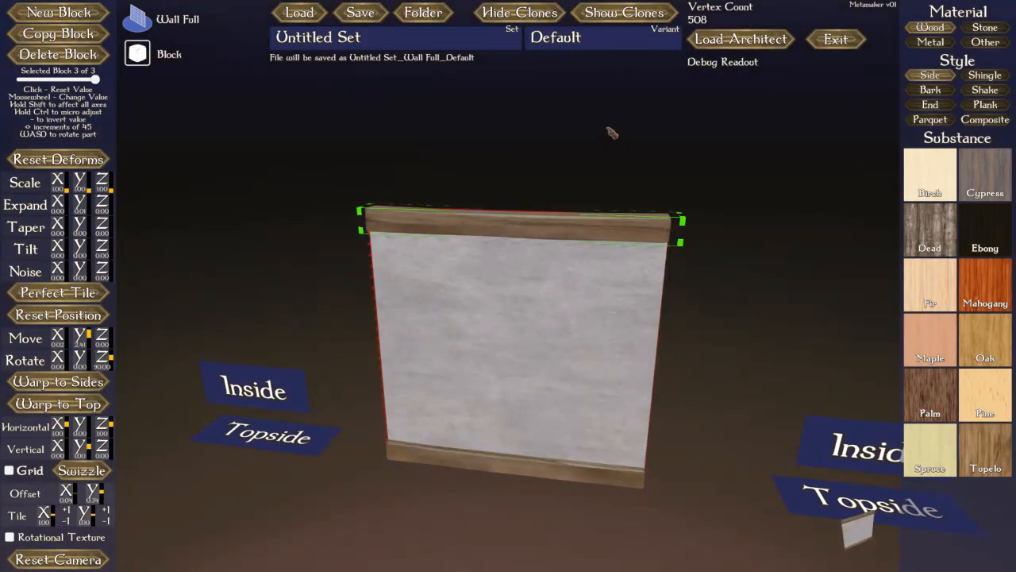
{"action": "right_click_drag", "start_coordinate": [582, 234], "coordinate": [582, 256]}
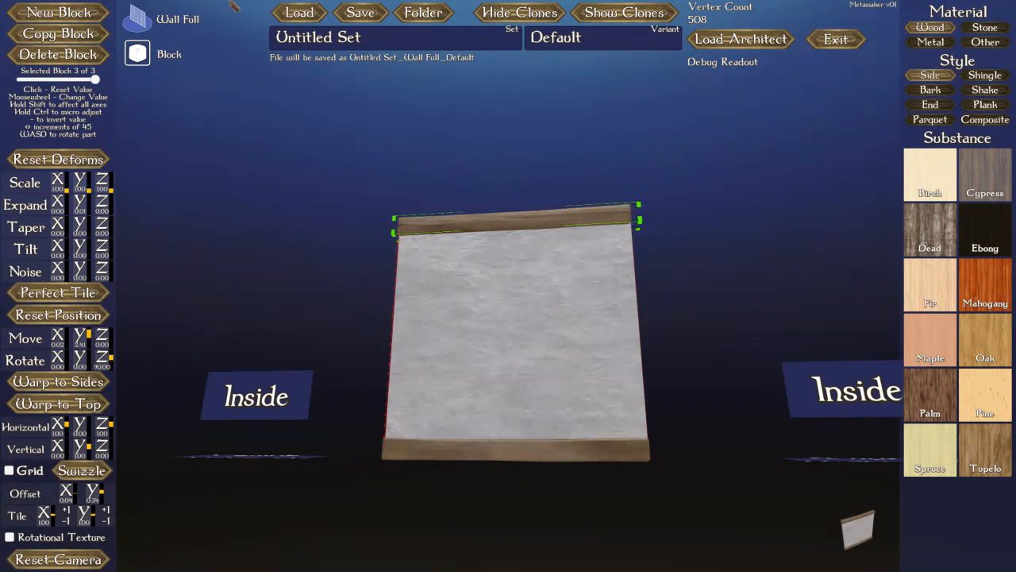
Name the set Tudor and keep the variant name Default
{"action": "left_click", "coordinate": [375, 47]}
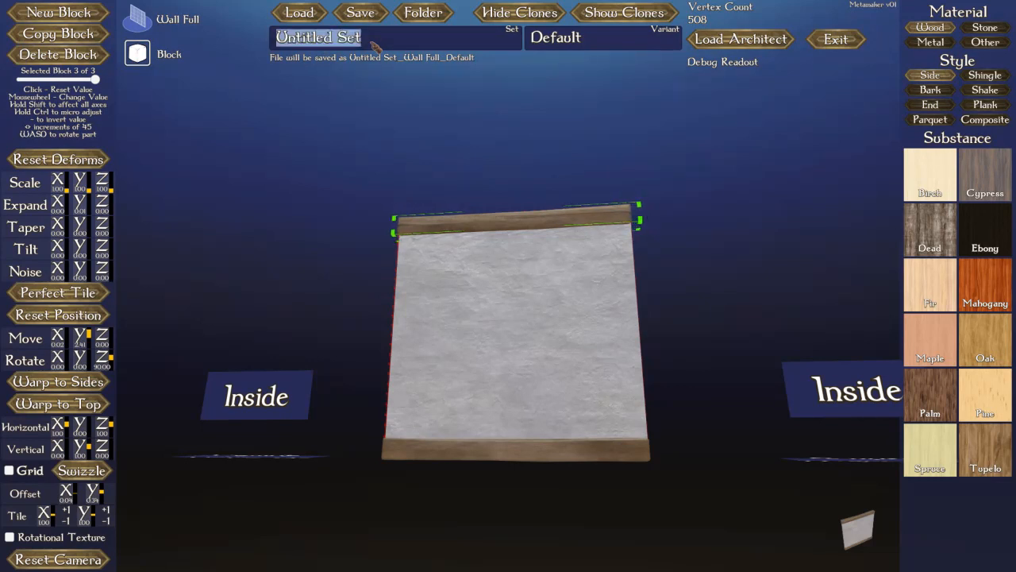
{"action": "type", "text": "tu"}
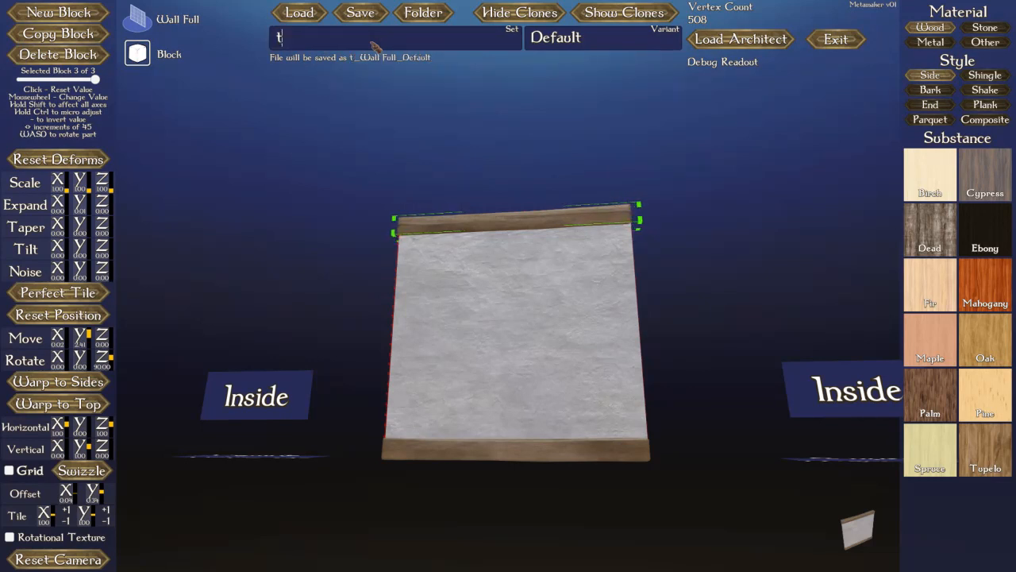
{"action": "key", "text": "BackSpace"}
{"action": "key", "text": "BackSpace"}
{"action": "type", "text": "Tudor"}
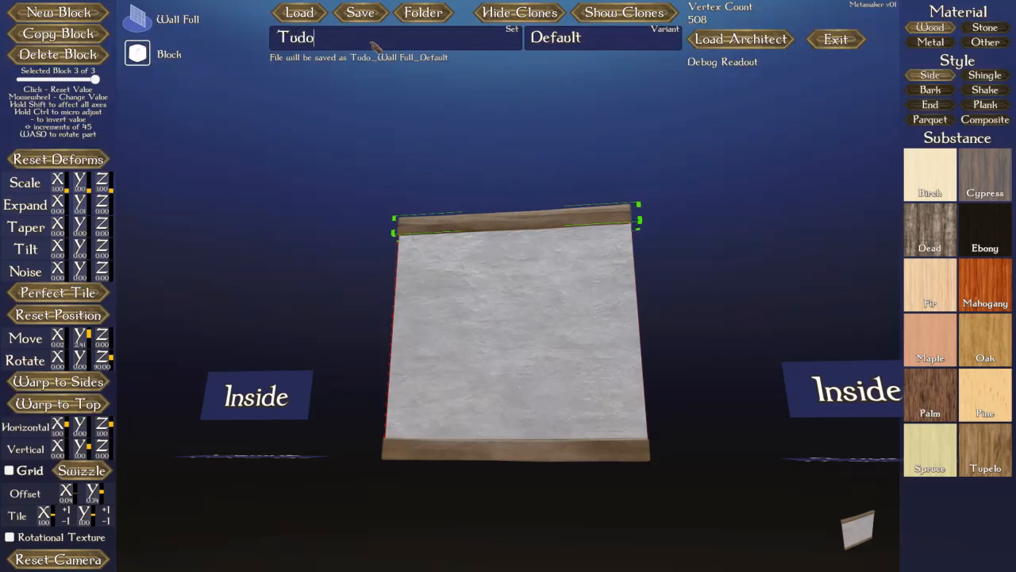
{"action": "left_click", "coordinate": [618, 46]}
{"action": "left_click", "coordinate": [394, 46]}
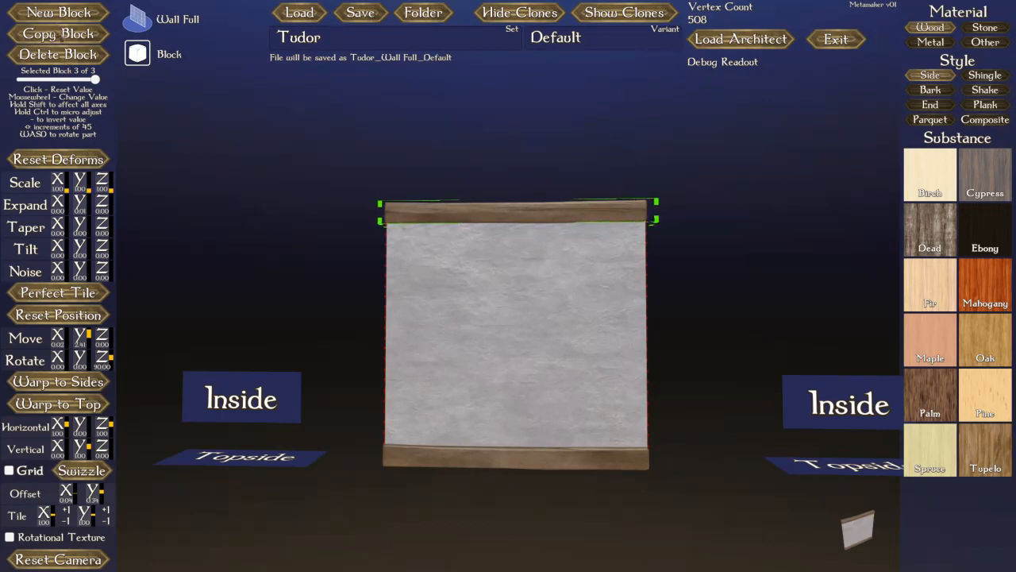
Copy the upper beam, reset the copy's Z rotation to 0 so it stands upright, and centre it vertically at Y position 1.22
{"action": "left_click", "coordinate": [58, 37]}
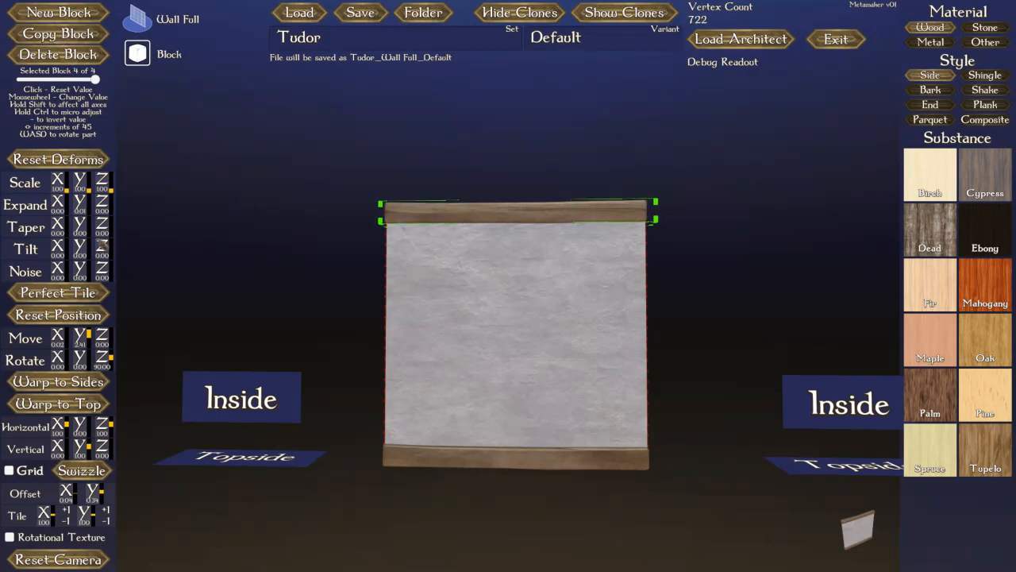
{"action": "left_click", "coordinate": [82, 341]}
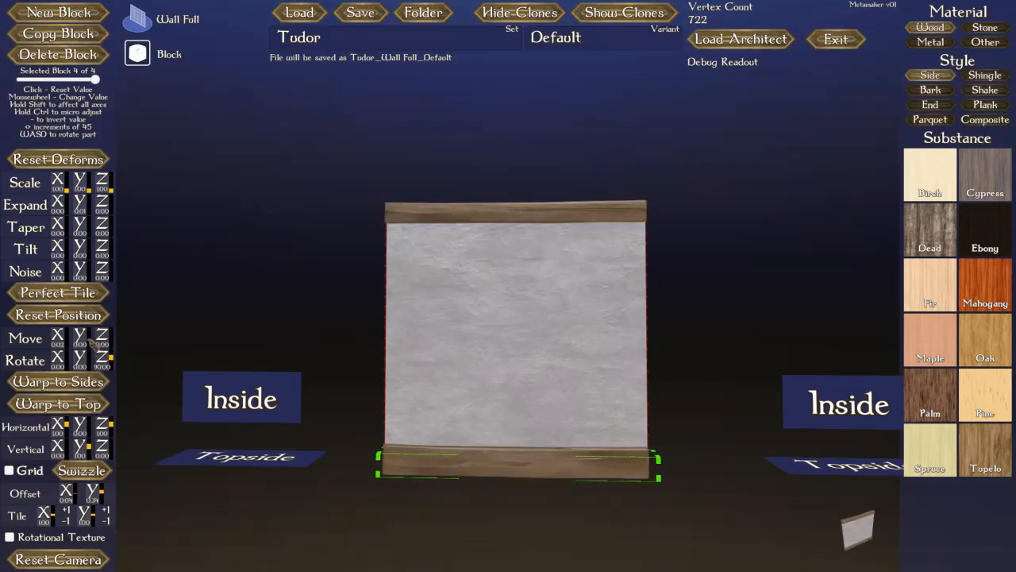
{"action": "scroll", "coordinate": [102, 362], "scroll_direction": "up", "scroll_amount": 2}
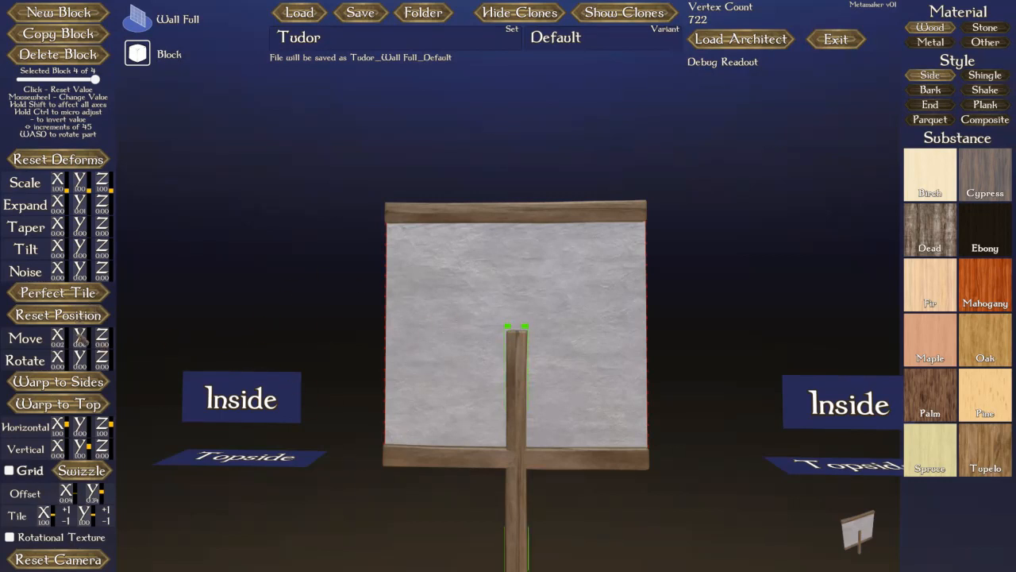
{"action": "scroll", "coordinate": [79, 339], "scroll_direction": "up", "scroll_amount": 1}
{"action": "scroll", "coordinate": [79, 339], "scroll_direction": "up", "scroll_amount": 10}
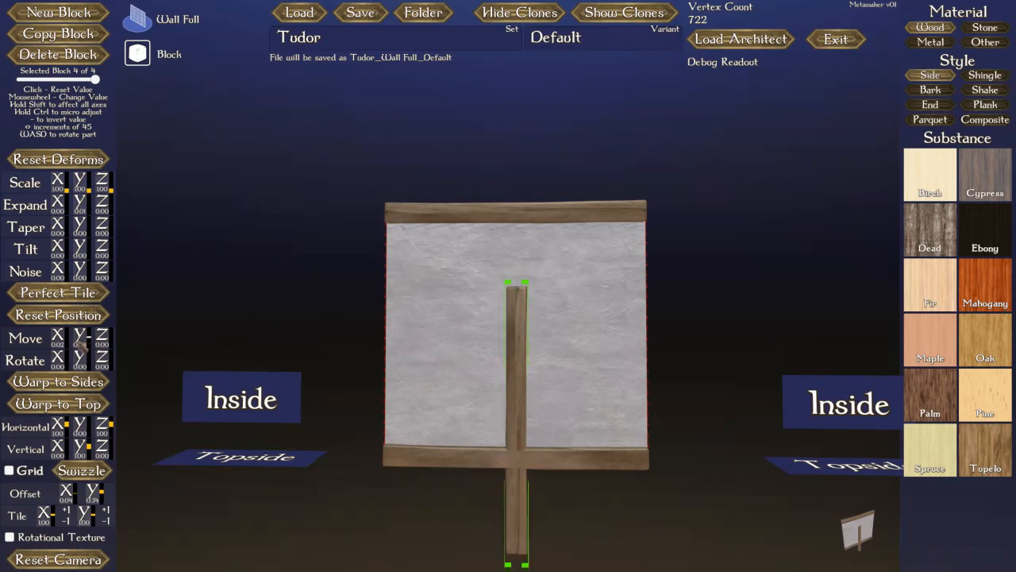
{"action": "scroll", "coordinate": [79, 347], "scroll_direction": "up", "scroll_amount": 6}
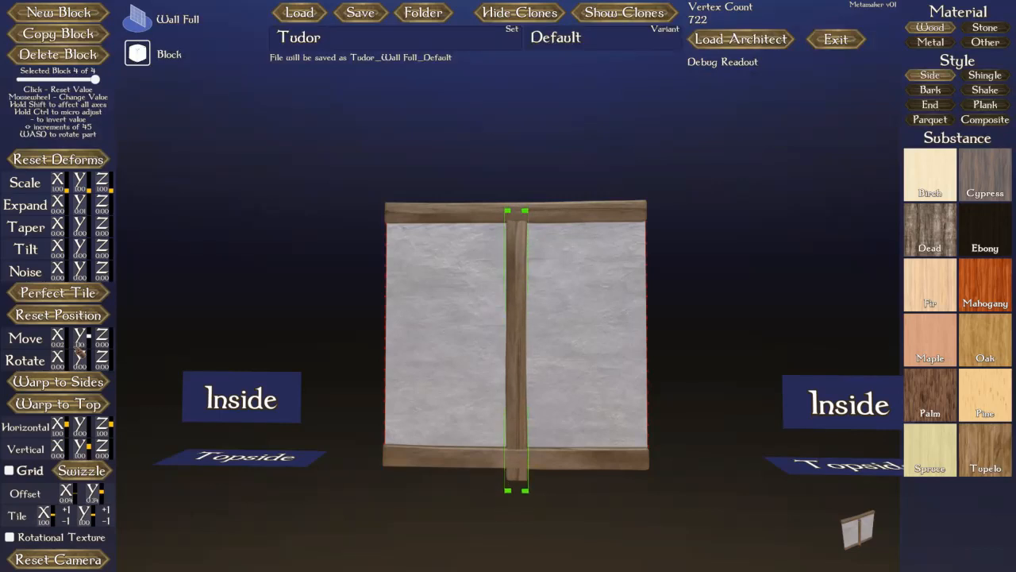
{"action": "scroll", "coordinate": [79, 347], "scroll_direction": "up", "scroll_amount": 3}
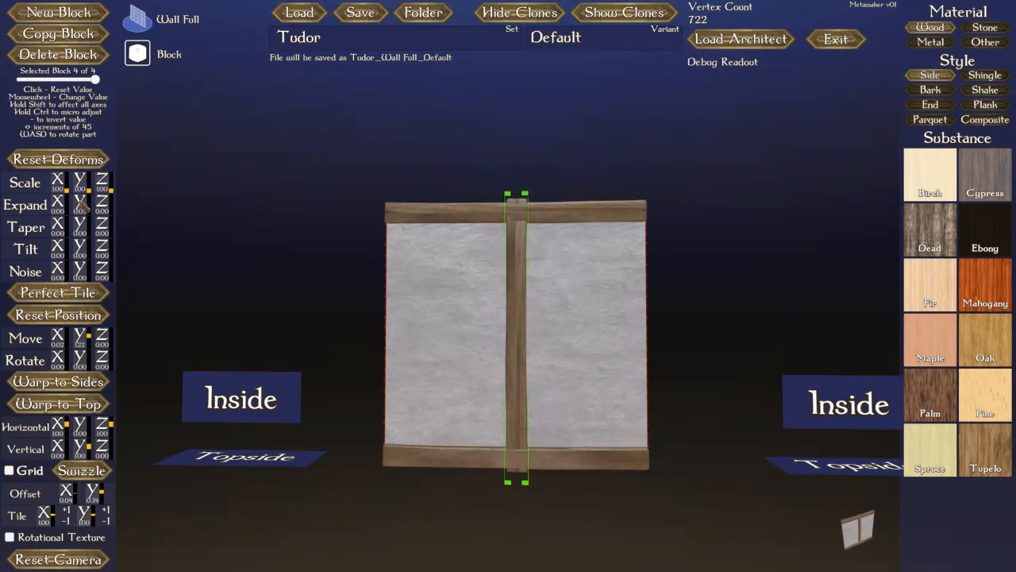
Try shortening the vertical beam with a Y expansion of -0.67 and reset the expansion to 0
{"action": "scroll", "coordinate": [79, 205], "scroll_direction": "up", "scroll_amount": 2}
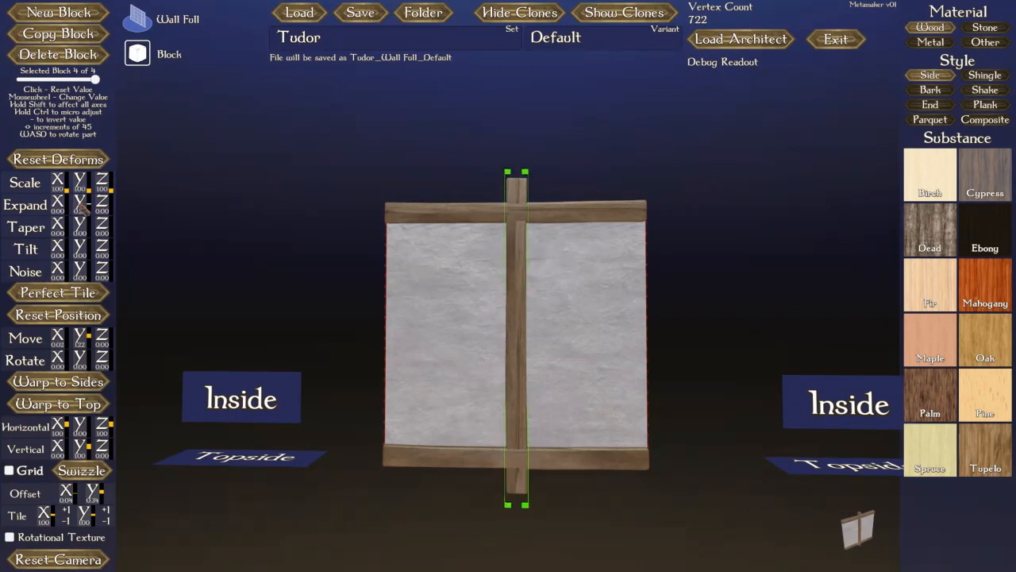
{"action": "scroll", "coordinate": [79, 205], "scroll_direction": "down", "scroll_amount": 3}
{"action": "scroll", "coordinate": [80, 205], "scroll_direction": "down", "scroll_amount": 8}
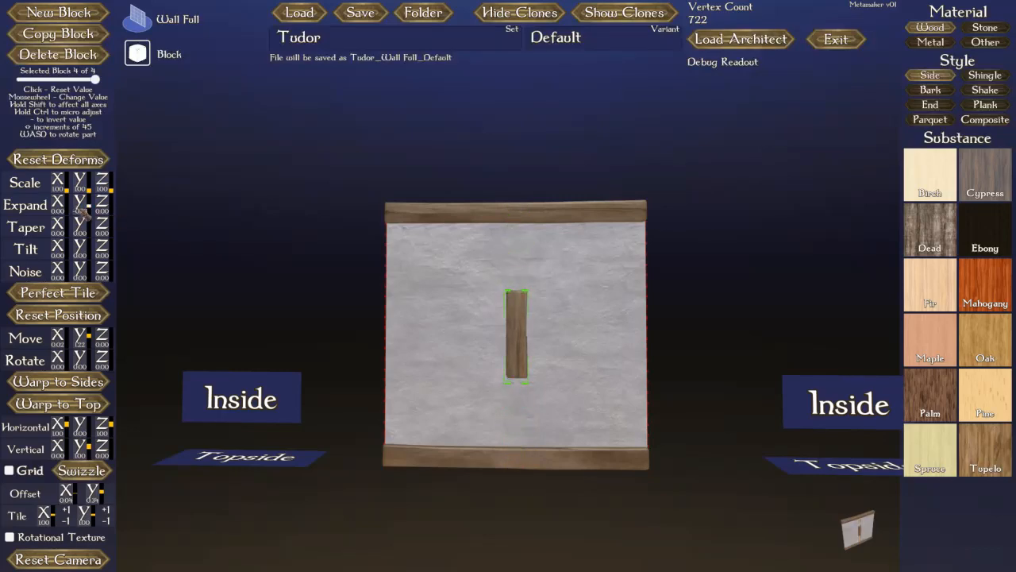
{"action": "scroll", "coordinate": [85, 213], "scroll_direction": "up", "scroll_amount": 3}
{"action": "middle_click_drag", "start_coordinate": [484, 317], "coordinate": [493, 323]}
{"action": "scroll", "coordinate": [589, 369], "scroll_direction": "up", "scroll_amount": 5}
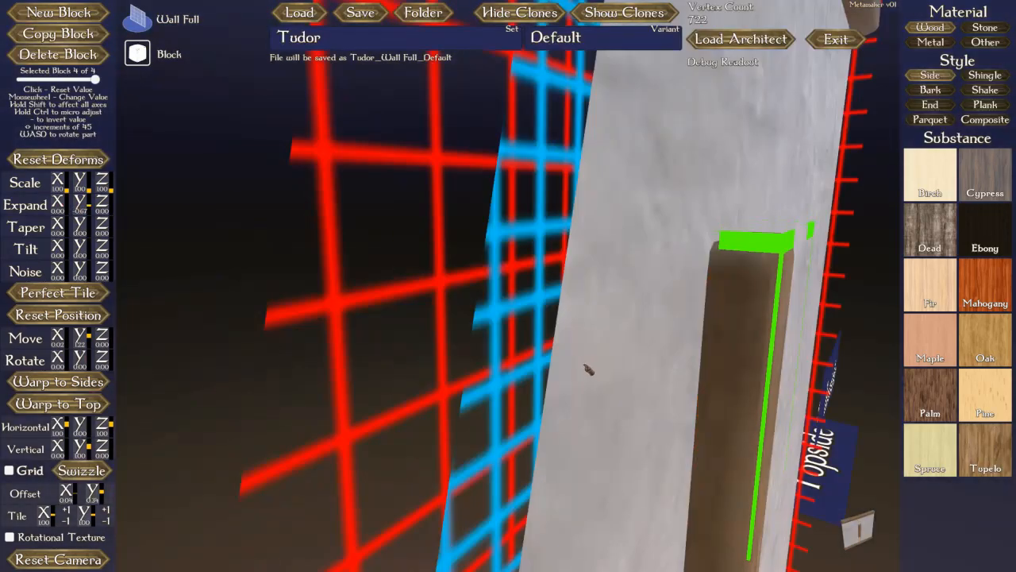
{"action": "scroll", "coordinate": [601, 381], "scroll_direction": "down", "scroll_amount": 4}
{"action": "middle_click_drag", "start_coordinate": [559, 278], "coordinate": [506, 353]}
{"action": "scroll", "coordinate": [540, 363], "scroll_direction": "down", "scroll_amount": 2}
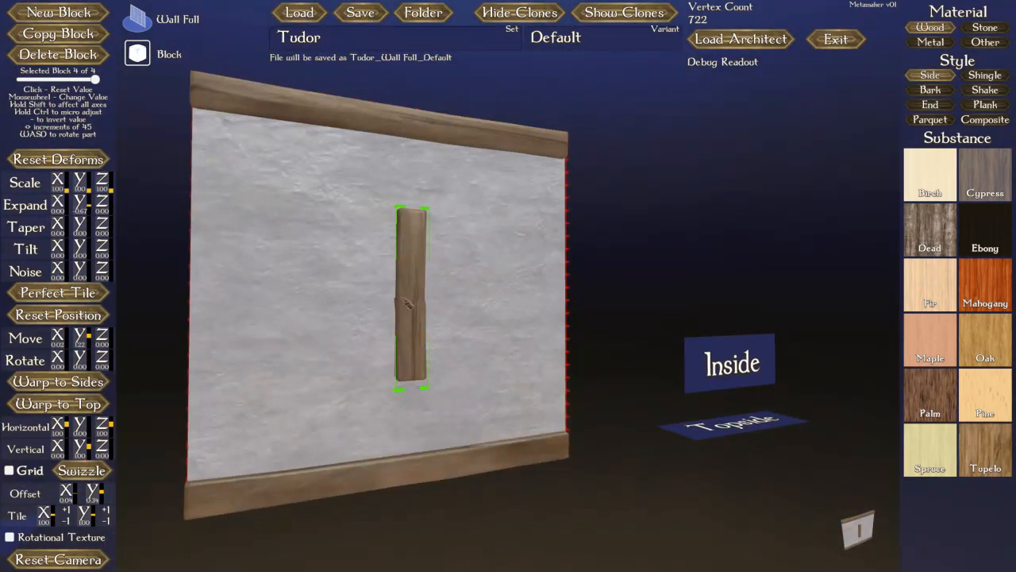
{"action": "scroll", "coordinate": [408, 301], "scroll_direction": "up", "scroll_amount": 1}
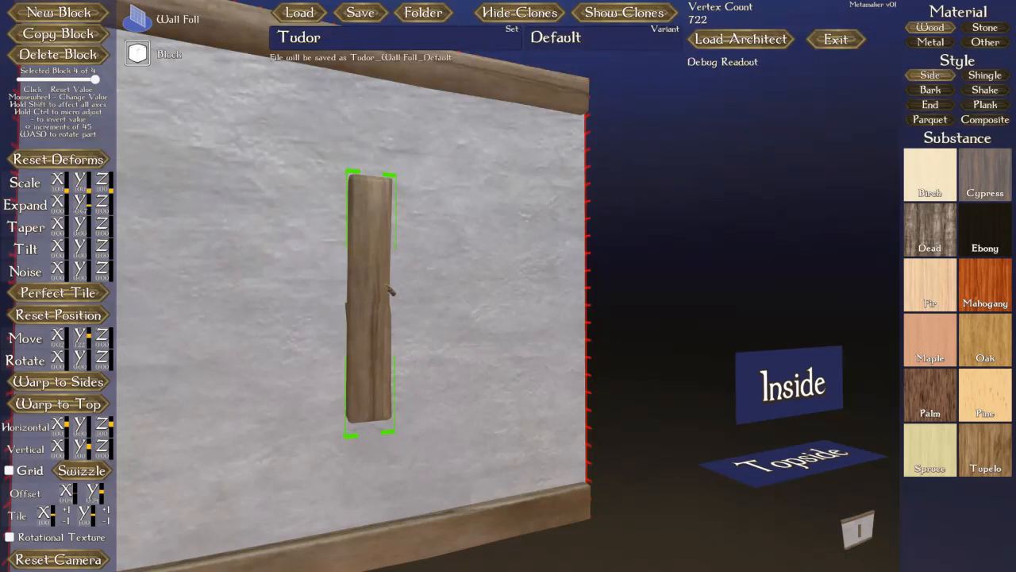
{"action": "left_click", "coordinate": [83, 206]}
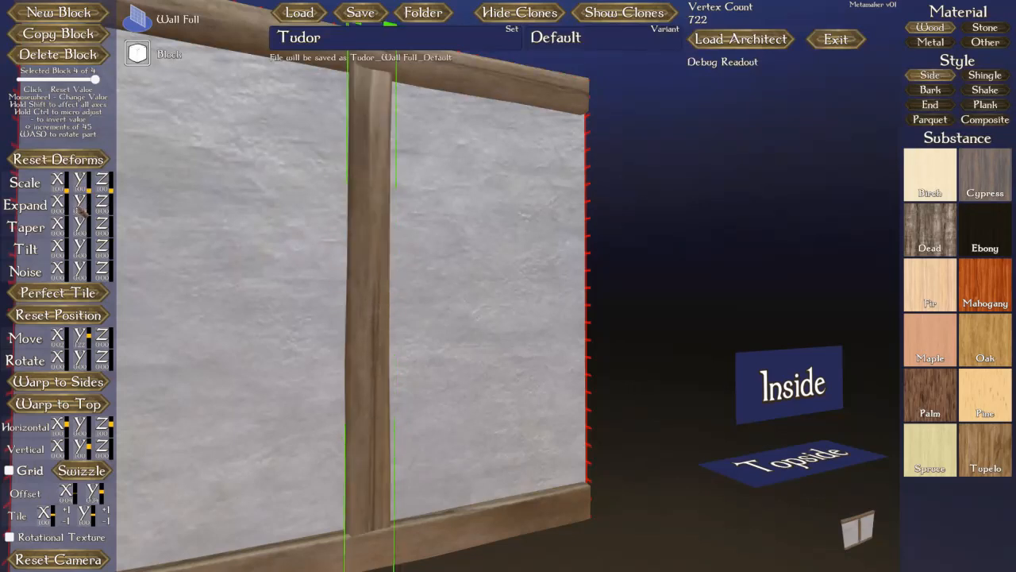
Reduce the vertical beam's Y scale until its ends sit just inside the upper and lower beams
{"action": "scroll", "coordinate": [79, 185], "scroll_direction": "down", "scroll_amount": 10}
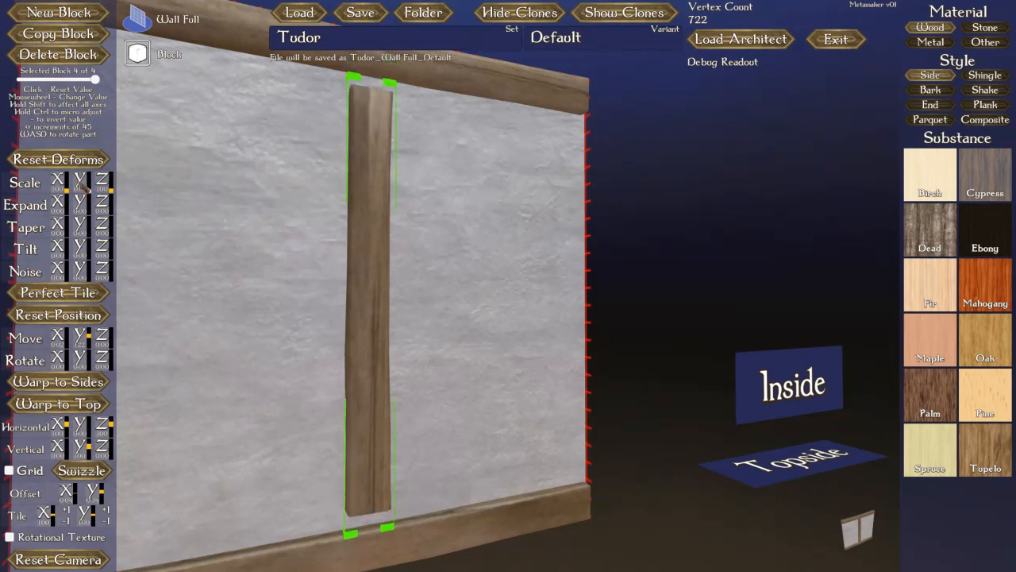
{"action": "scroll", "coordinate": [83, 188], "scroll_direction": "down", "scroll_amount": 3}
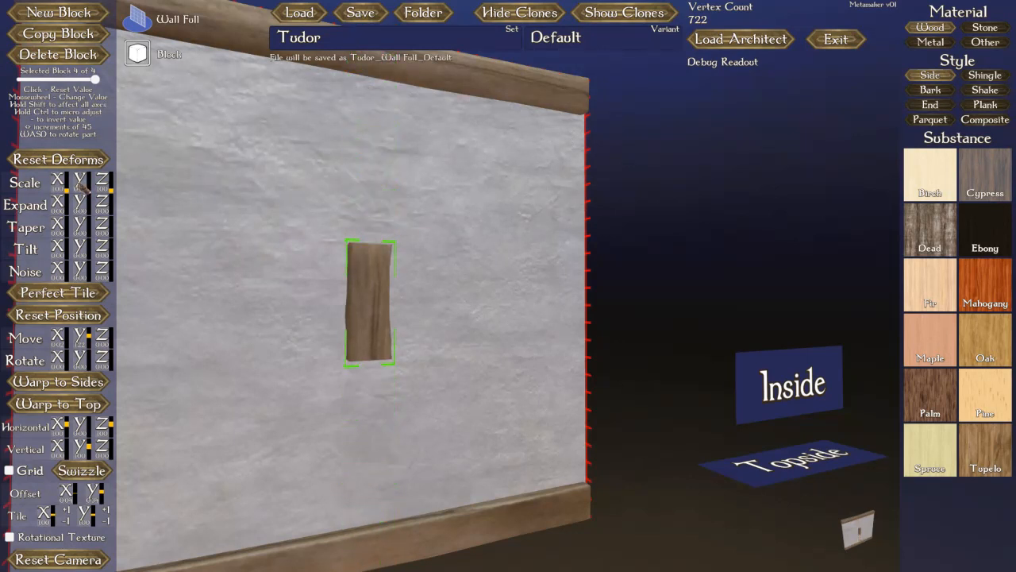
{"action": "scroll", "coordinate": [82, 187], "scroll_direction": "up", "scroll_amount": 4}
{"action": "scroll", "coordinate": [83, 187], "scroll_direction": "up", "scroll_amount": 8}
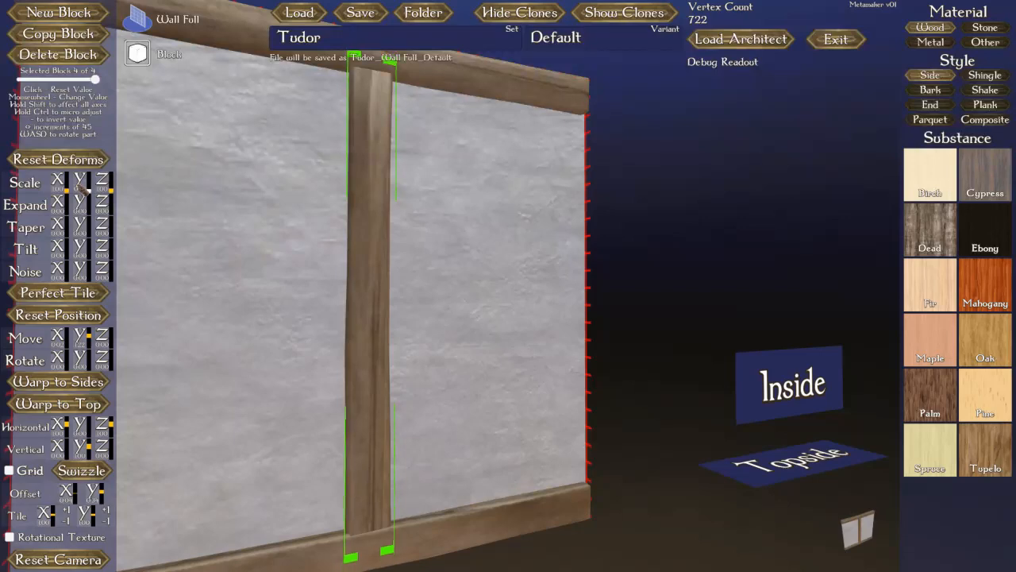
{"action": "scroll", "coordinate": [237, 230], "scroll_direction": "down", "scroll_amount": 3}
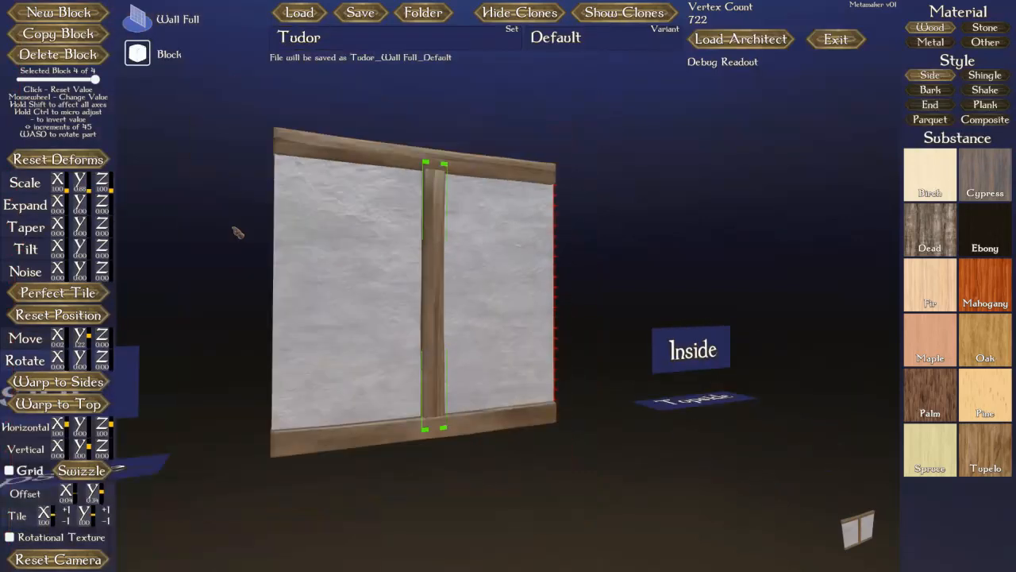
Thin the vertical beam to a Z scale of 0.70 and reset its texture Y offset to 0
{"action": "right_click_drag", "start_coordinate": [308, 238], "coordinate": [280, 238]}
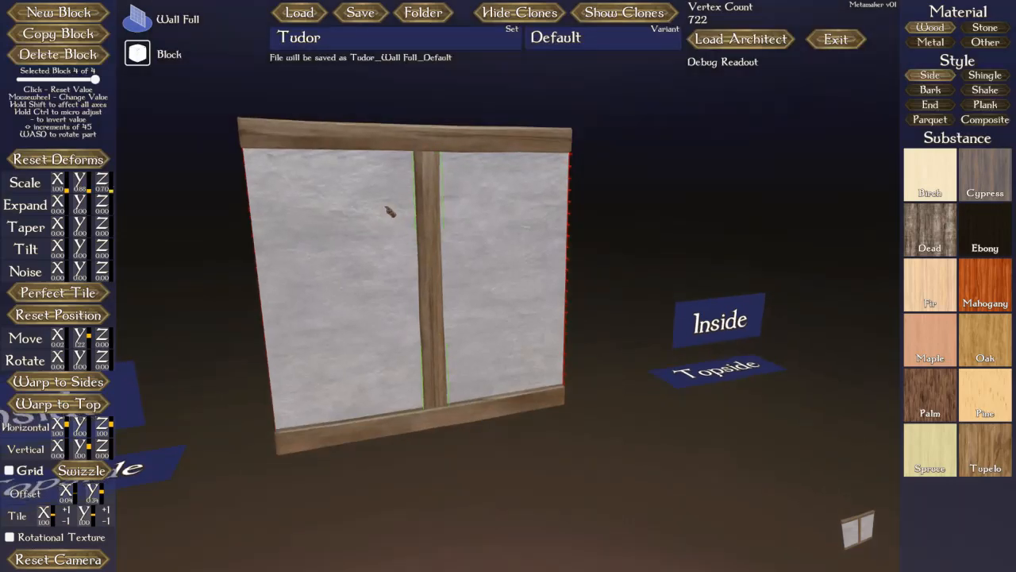
{"action": "mouse_move", "coordinate": [400, 214]}
{"action": "right_mouse_down"}
{"action": "mouse_move", "coordinate": [403, 222]}
{"action": "mouse_move", "coordinate": [400, 199]}
{"action": "mouse_move", "coordinate": [378, 211]}
{"action": "mouse_move", "coordinate": [385, 199]}
{"action": "right_mouse_up"}
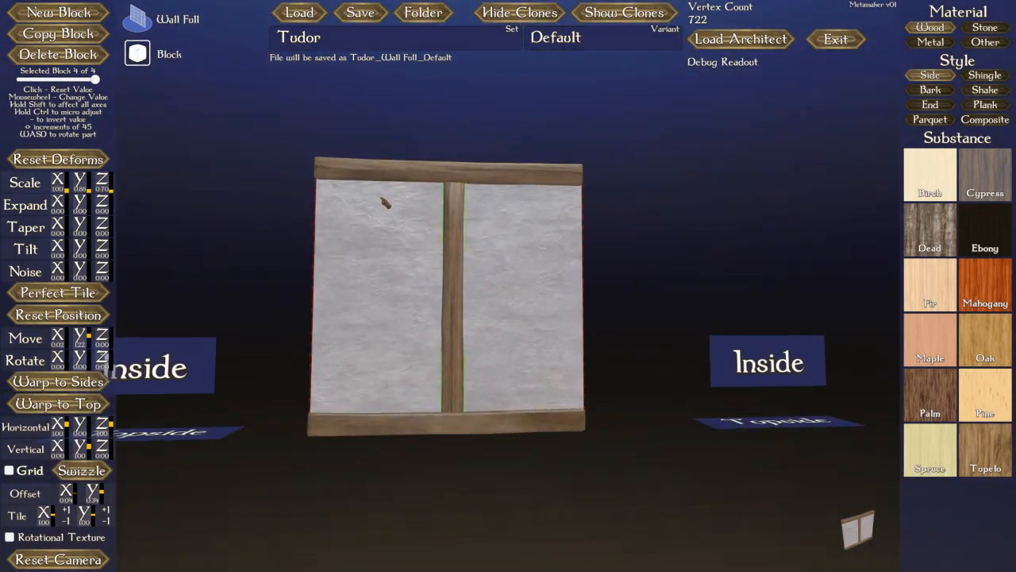
{"action": "left_click", "coordinate": [92, 493]}
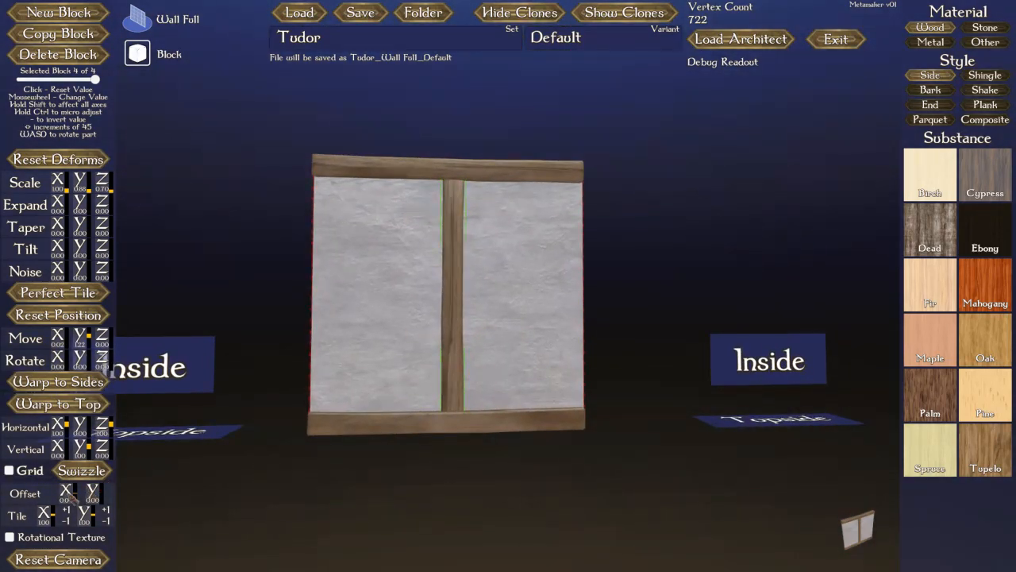
Shift the central vertical beam's texture with an X offset of -0.12 and a negative Y offset
{"action": "scroll", "coordinate": [72, 496], "scroll_direction": "down", "scroll_amount": 9}
{"action": "scroll", "coordinate": [72, 496], "scroll_direction": "up", "scroll_amount": 2}
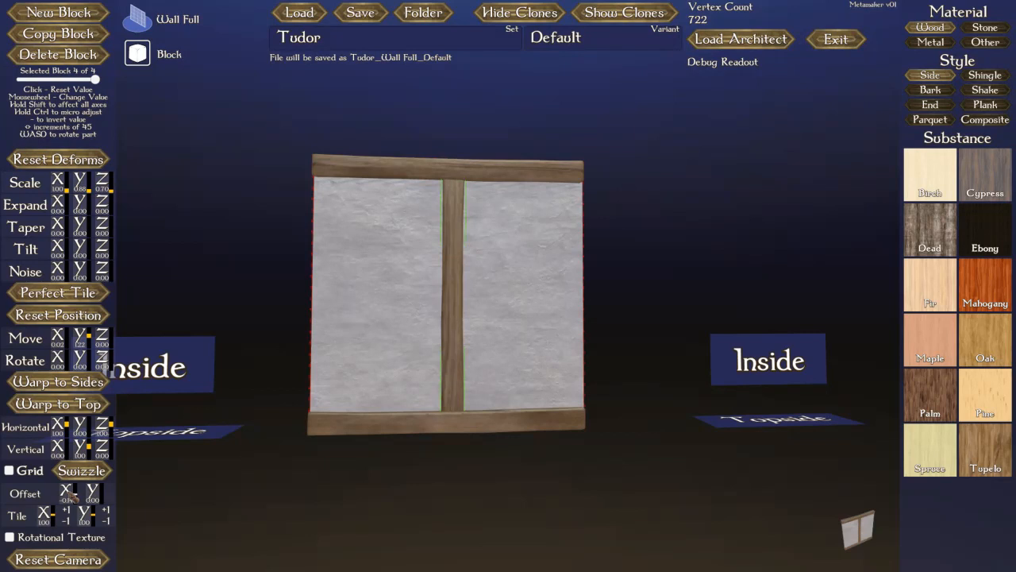
{"action": "scroll", "coordinate": [92, 496], "scroll_direction": "up", "scroll_amount": 6}
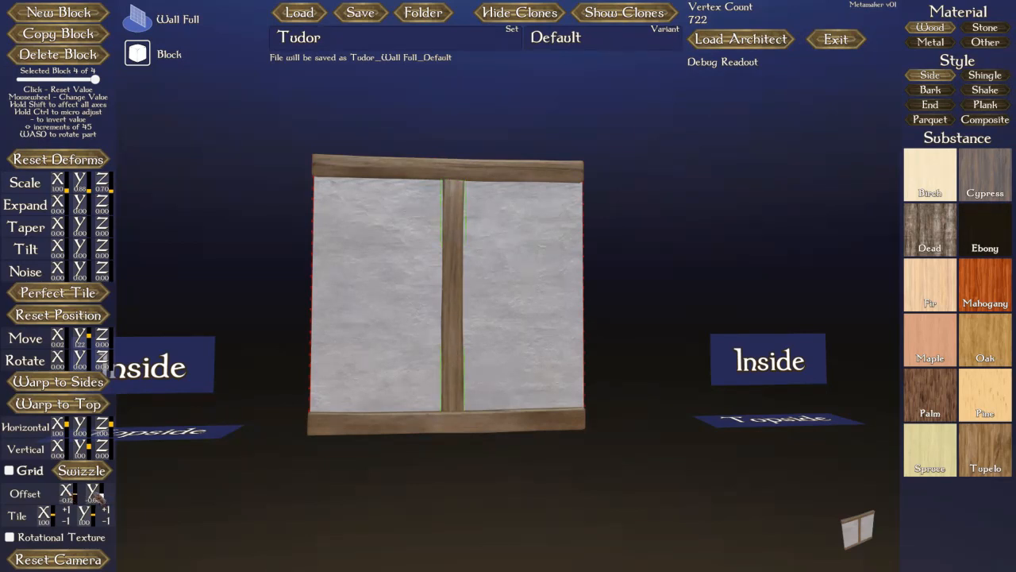
Show the neighbouring clones, examine how the beams and plaster tile across the wall, and hide the clones again
{"action": "mouse_move", "coordinate": [523, 451]}
{"action": "middle_mouse_down"}
{"action": "mouse_move", "coordinate": [512, 454]}
{"action": "mouse_move", "coordinate": [529, 447]}
{"action": "mouse_move", "coordinate": [523, 457]}
{"action": "middle_mouse_up"}
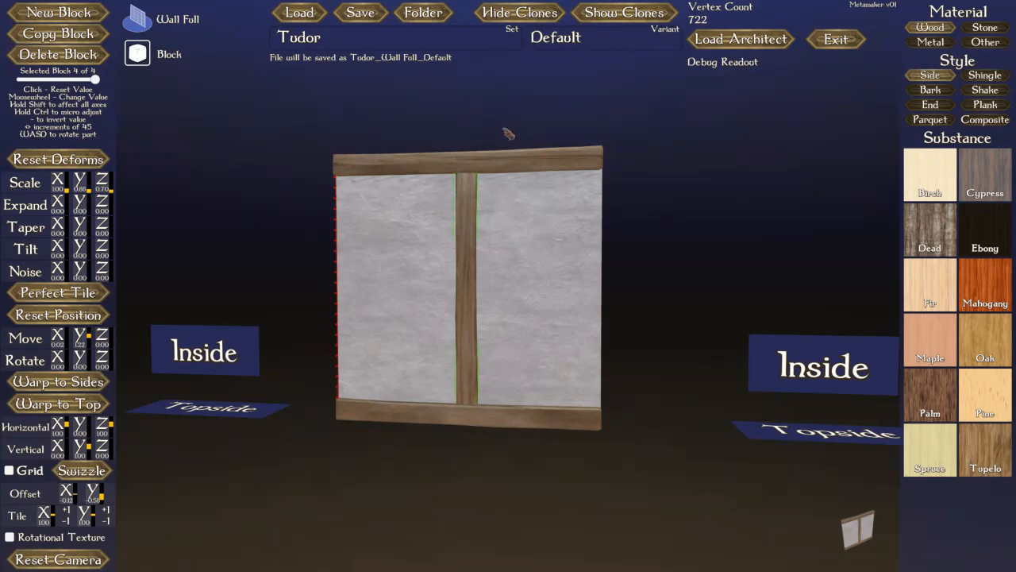
{"action": "left_click", "coordinate": [610, 14]}
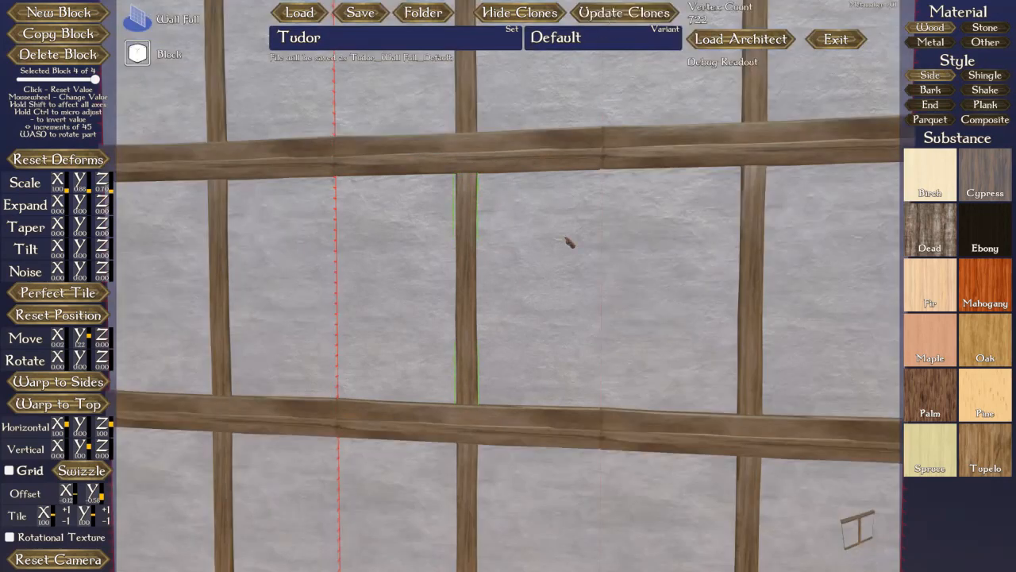
{"action": "key", "text": "s"}
{"action": "middle_click_drag", "start_coordinate": [523, 339], "coordinate": [533, 316]}
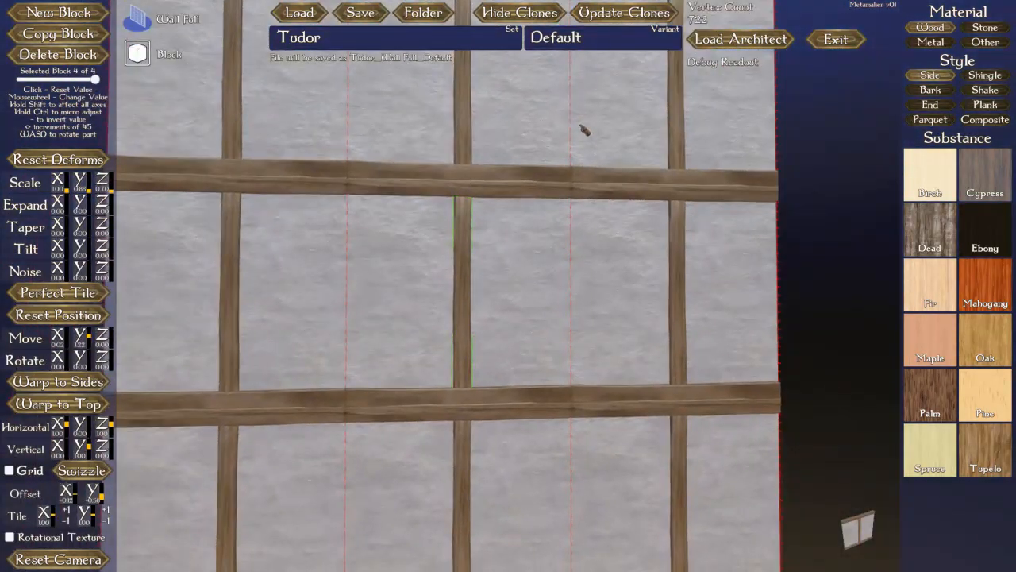
{"action": "left_click", "coordinate": [549, 15]}
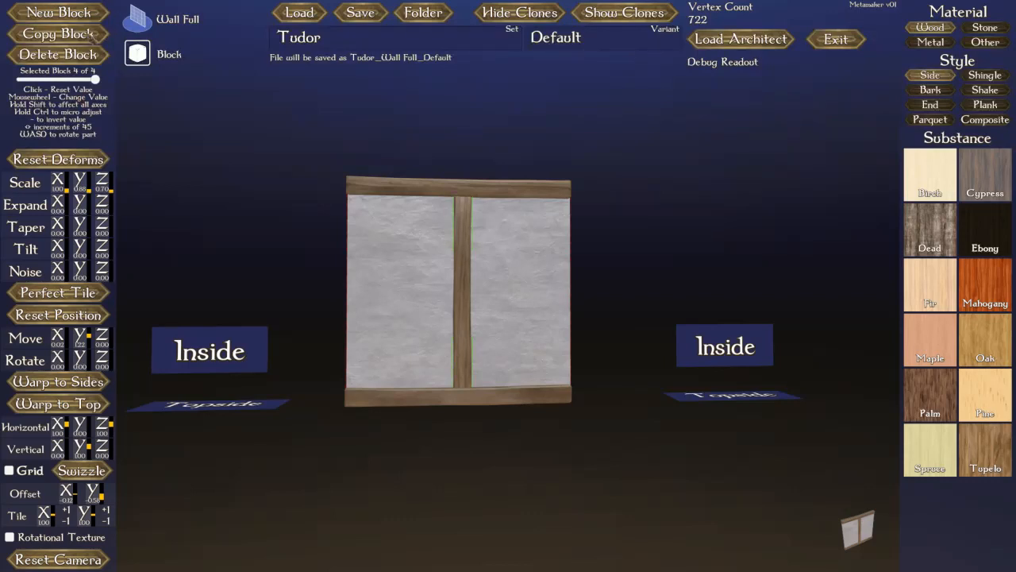
Copy the central vertical beam and move the copy to X position 0.64
{"action": "left_click", "coordinate": [90, 33]}
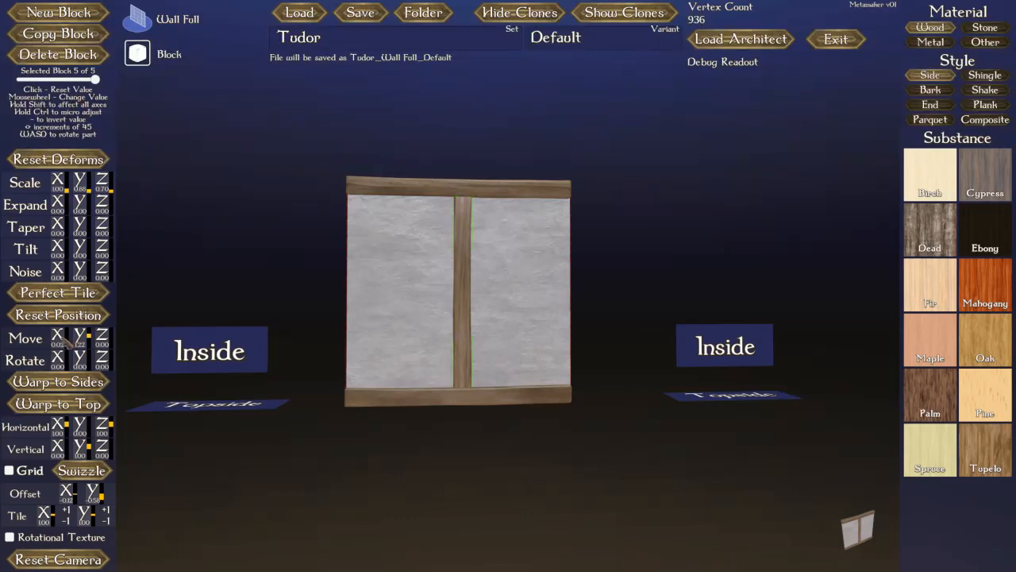
{"action": "scroll", "coordinate": [68, 341], "scroll_direction": "up", "scroll_amount": 10}
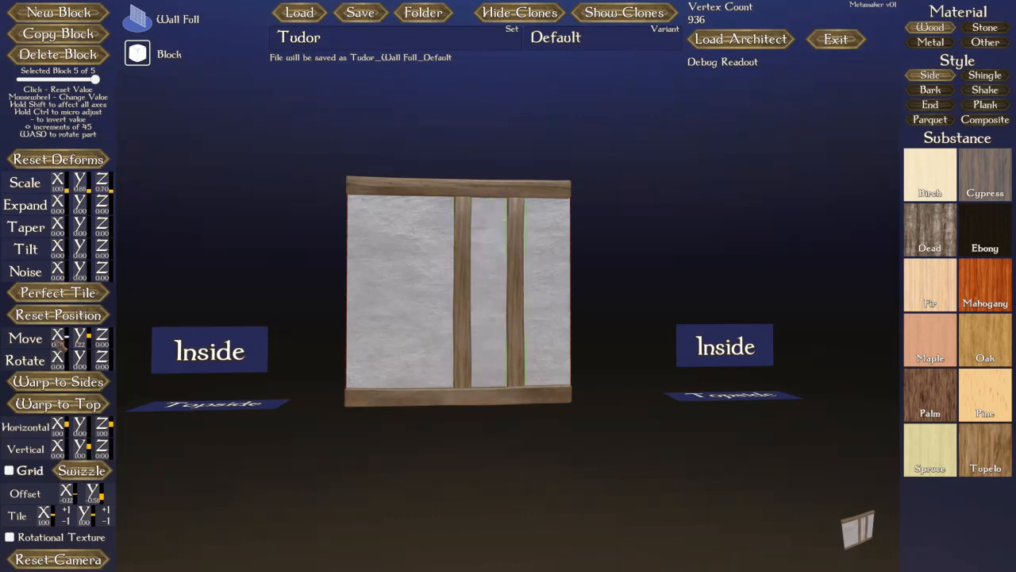
{"action": "scroll", "coordinate": [64, 339], "scroll_direction": "up", "scroll_amount": 5}
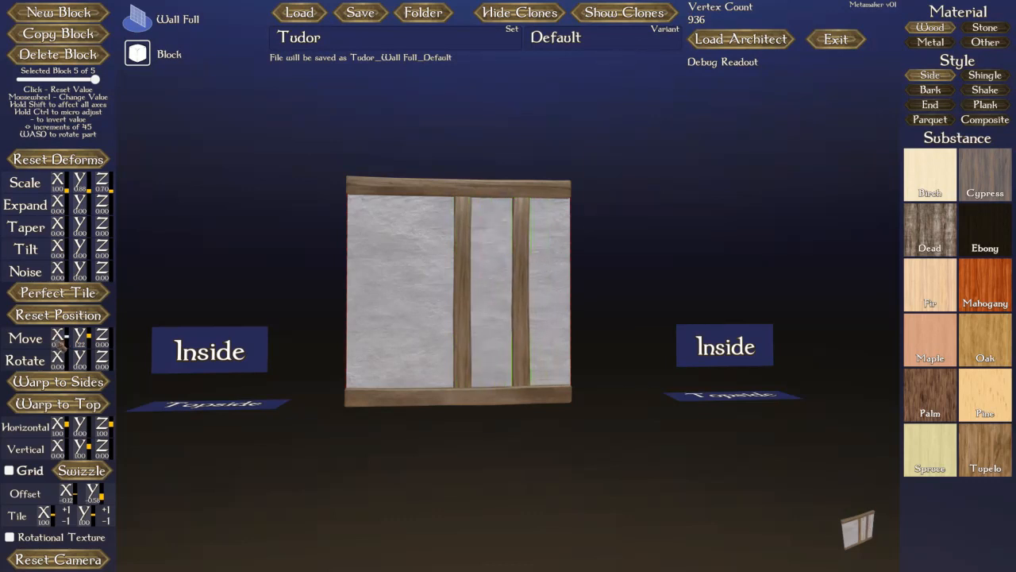
{"action": "scroll", "coordinate": [63, 339], "scroll_direction": "down", "scroll_amount": 4}
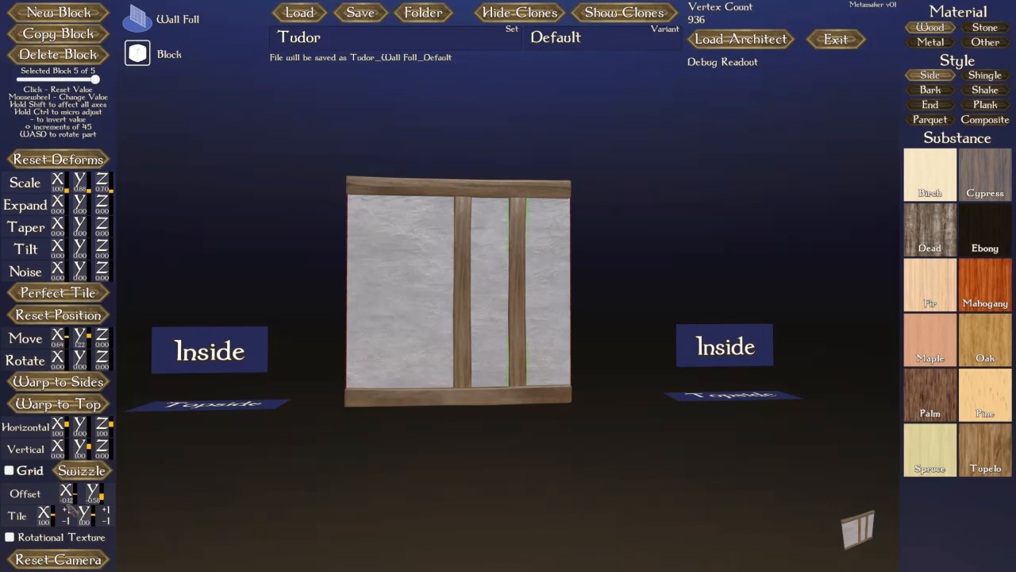
Vary the copied beam's wood grain with a texture offset of X 0.14 and Y -0.26
{"action": "scroll", "coordinate": [68, 499], "scroll_direction": "up", "scroll_amount": 3}
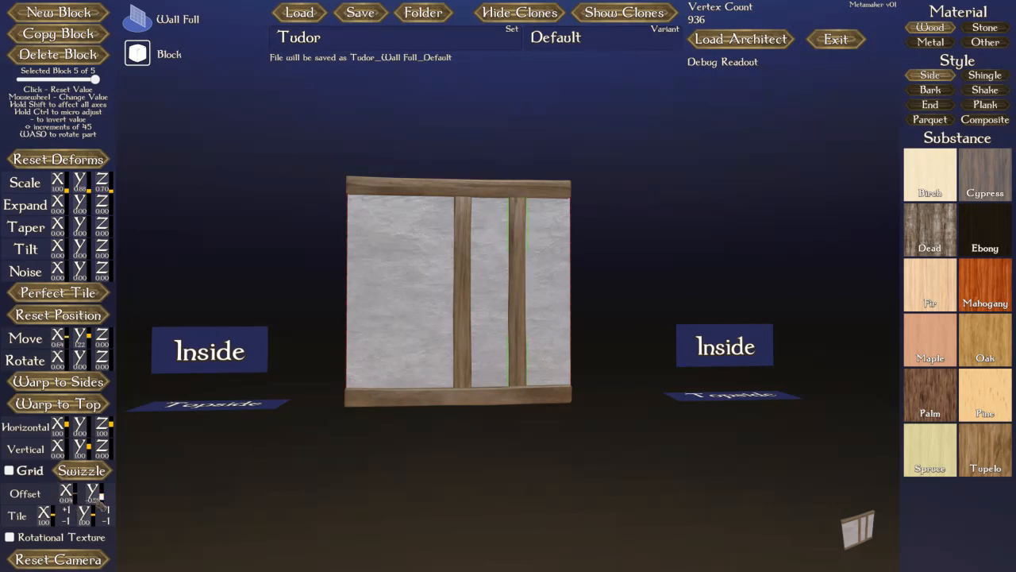
{"action": "scroll", "coordinate": [98, 502], "scroll_direction": "up", "scroll_amount": 2}
{"action": "scroll", "coordinate": [99, 501], "scroll_direction": "up", "scroll_amount": 2}
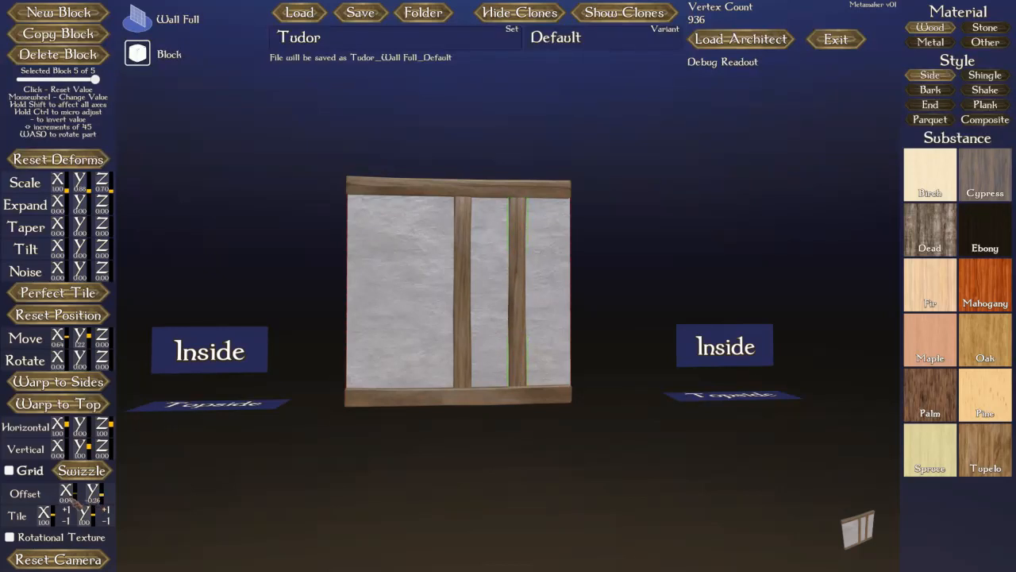
{"action": "scroll", "coordinate": [68, 498], "scroll_direction": "up", "scroll_amount": 3}
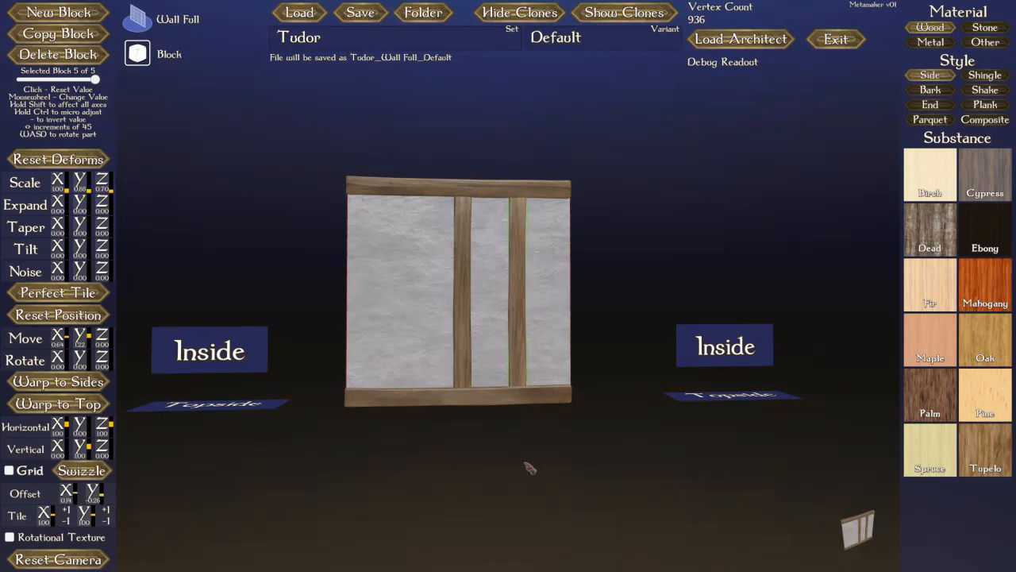
Try slanting the copied beam with an X tilt of -0.44 and a horizontal Y value of -0.30
{"action": "scroll", "coordinate": [527, 464], "scroll_direction": "up", "scroll_amount": 5}
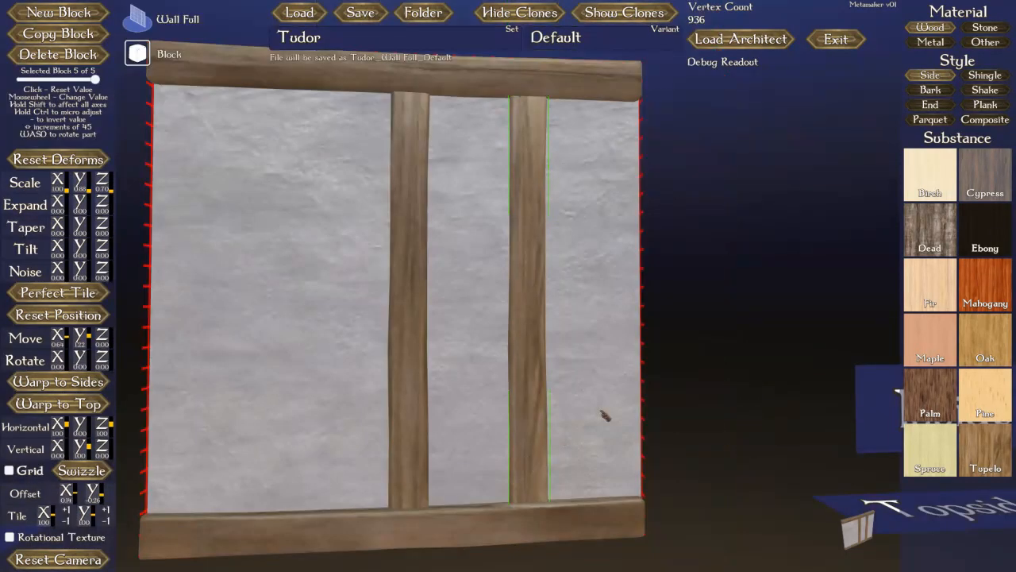
{"action": "right_click_drag", "start_coordinate": [688, 364], "coordinate": [687, 364]}
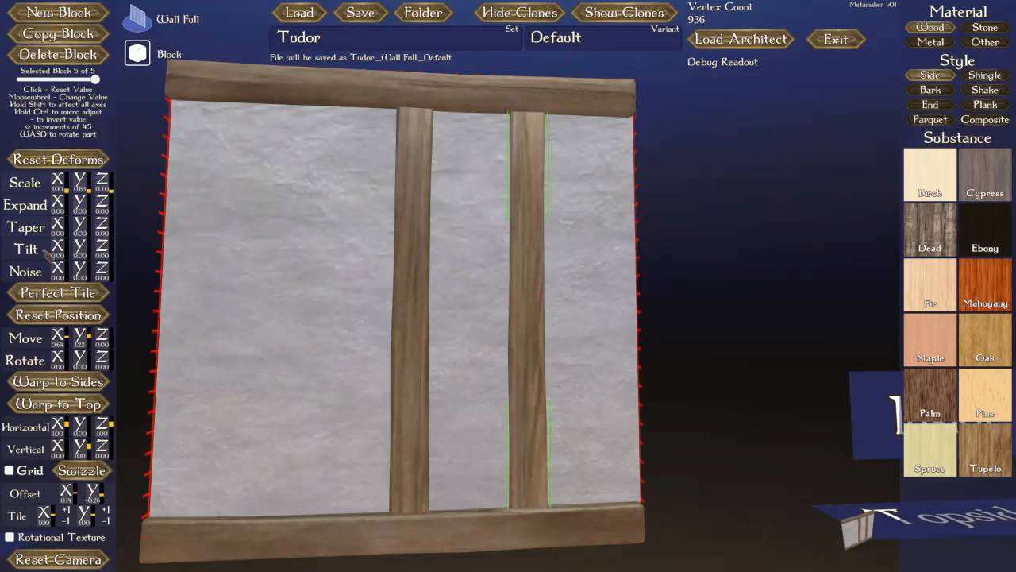
{"action": "scroll", "coordinate": [64, 257], "scroll_direction": "up", "scroll_amount": 2}
{"action": "scroll", "coordinate": [64, 258], "scroll_direction": "down", "scroll_amount": 6}
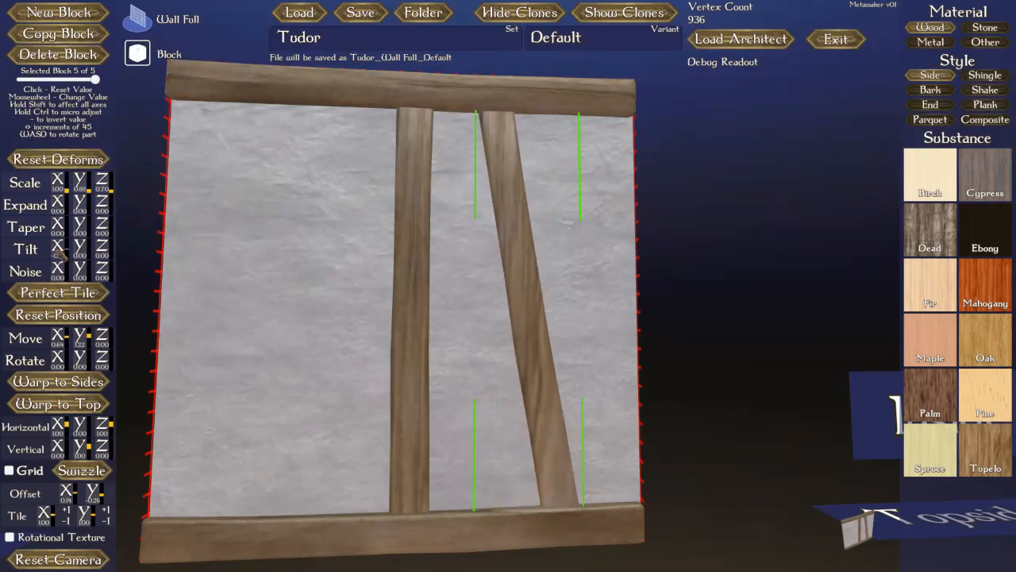
{"action": "scroll", "coordinate": [65, 257], "scroll_direction": "down", "scroll_amount": 4}
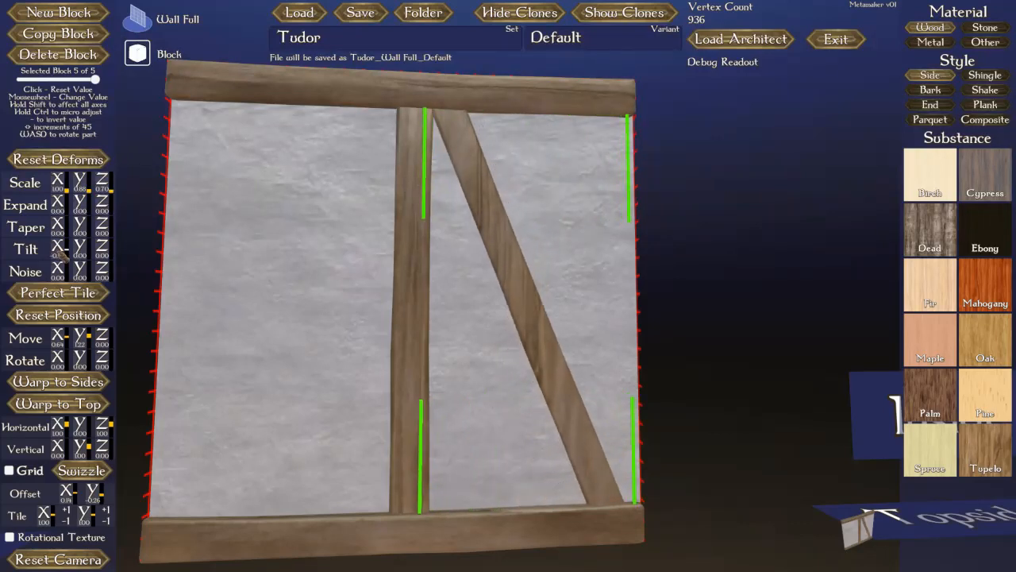
{"action": "scroll", "coordinate": [64, 257], "scroll_direction": "down", "scroll_amount": 2}
{"action": "scroll", "coordinate": [65, 257], "scroll_direction": "down", "scroll_amount": 2}
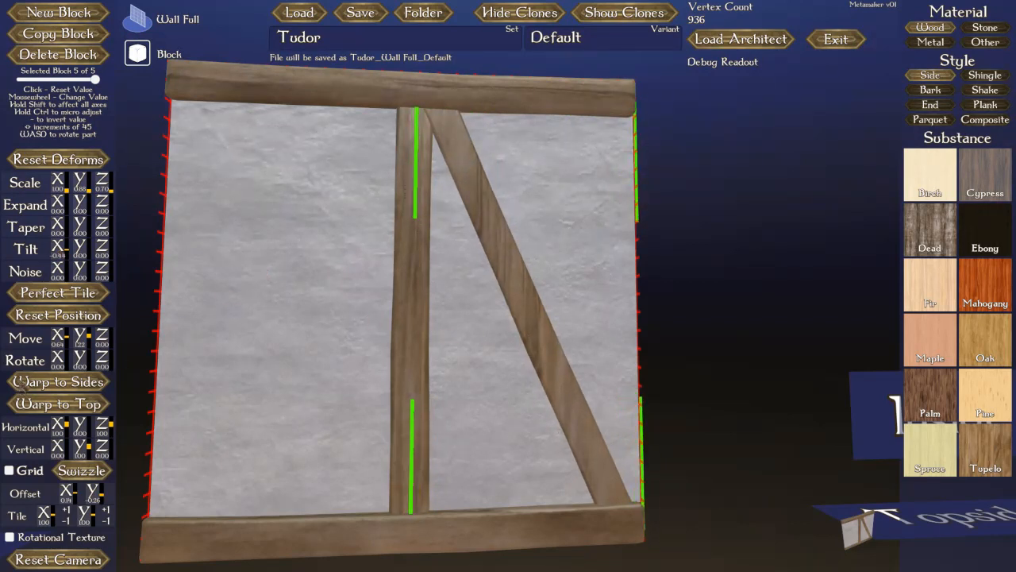
{"action": "scroll", "coordinate": [80, 430], "scroll_direction": "down", "scroll_amount": 2}
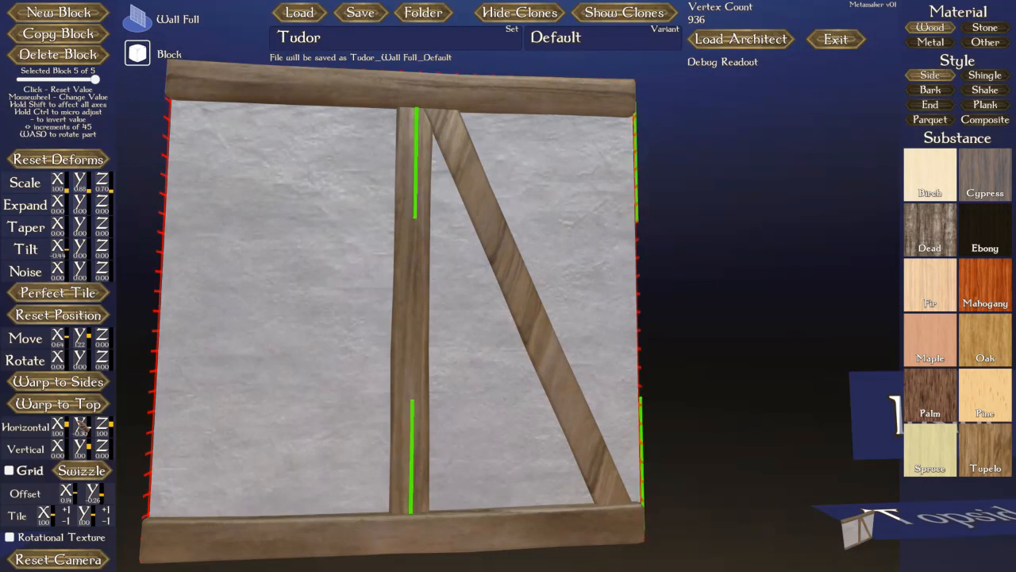
Try different heights for the slanted beam between the horizontal beams, settling on Y position 1.20
{"action": "scroll", "coordinate": [81, 430], "scroll_direction": "up", "scroll_amount": 1}
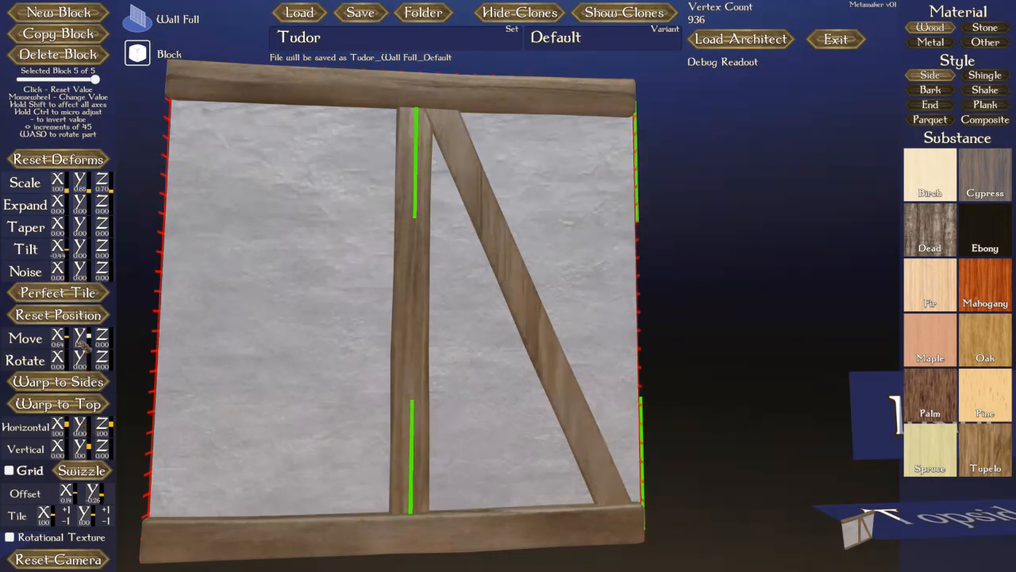
{"action": "scroll", "coordinate": [83, 343], "scroll_direction": "down", "scroll_amount": 4}
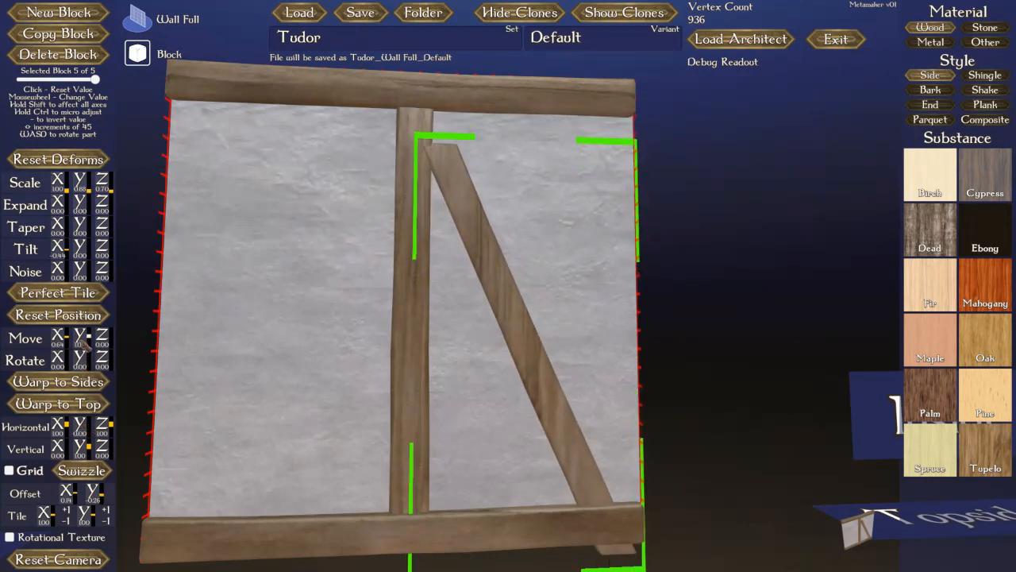
{"action": "scroll", "coordinate": [81, 341], "scroll_direction": "up", "scroll_amount": 3}
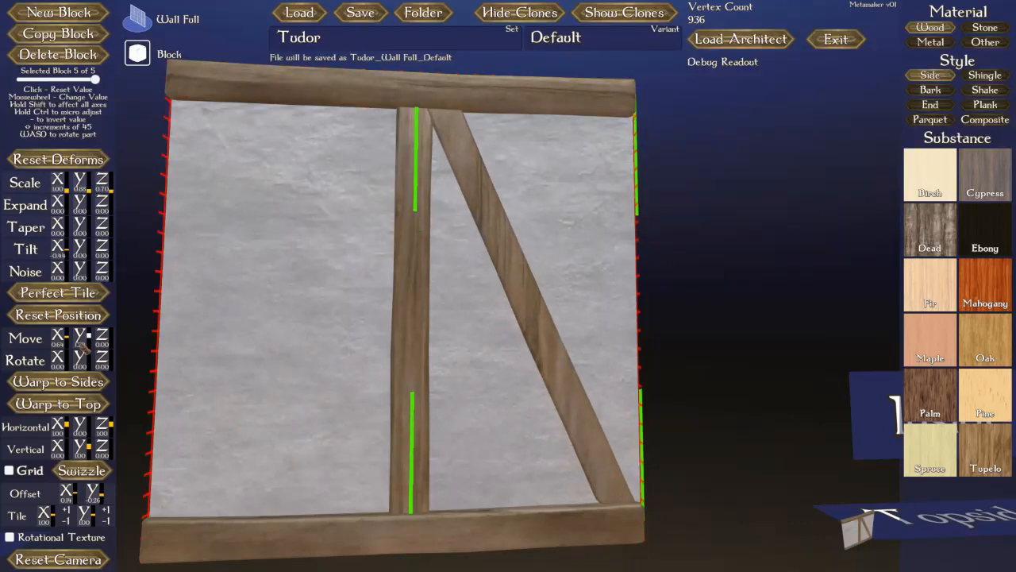
{"action": "scroll", "coordinate": [83, 347], "scroll_direction": "up", "scroll_amount": 1}
{"action": "scroll", "coordinate": [83, 347], "scroll_direction": "down", "scroll_amount": 1}
{"action": "scroll", "coordinate": [82, 342], "scroll_direction": "down", "scroll_amount": 2}
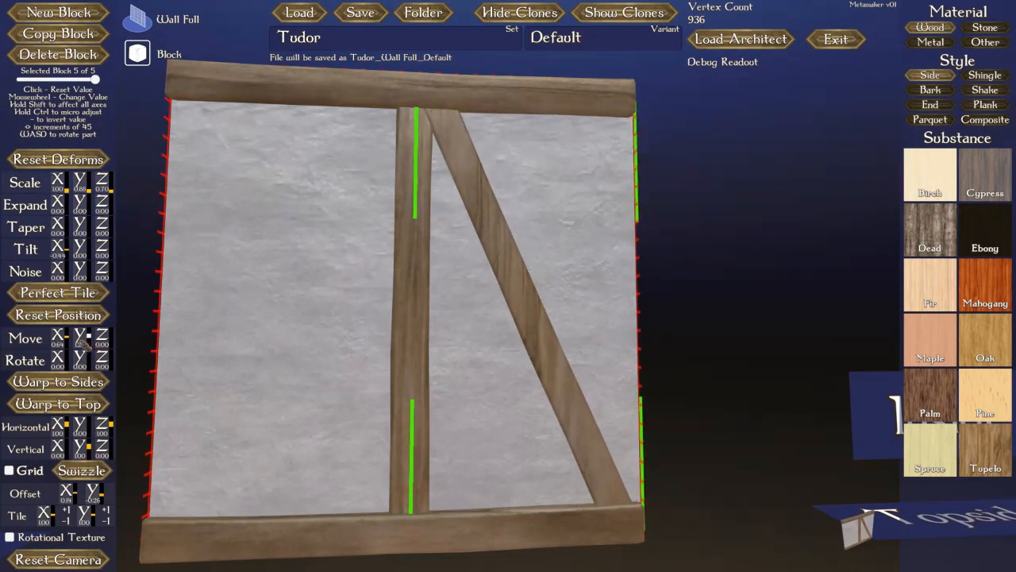
{"action": "scroll", "coordinate": [82, 343], "scroll_direction": "up", "scroll_amount": 1}
{"action": "scroll", "coordinate": [83, 343], "scroll_direction": "down", "scroll_amount": 2}
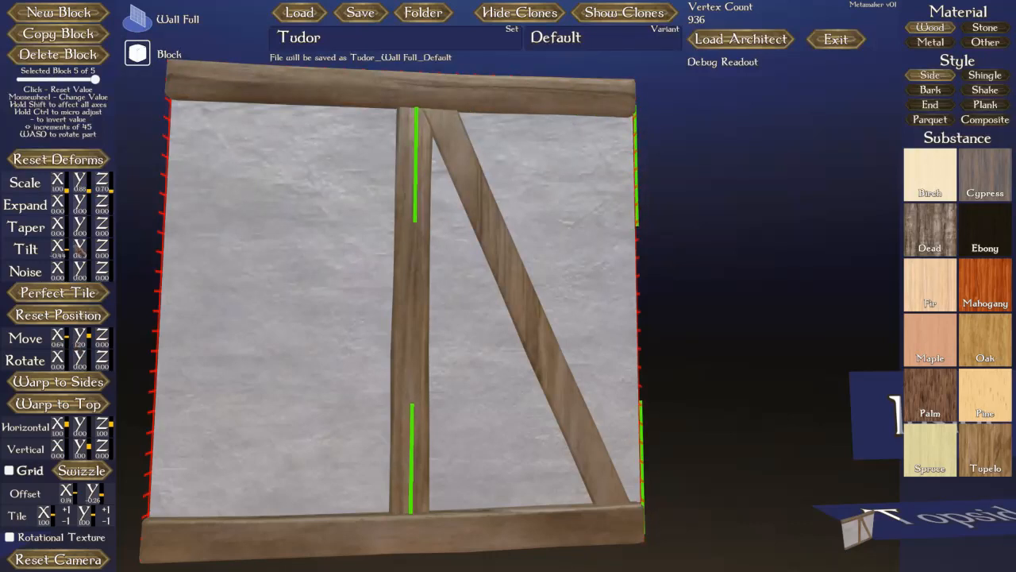
Reset the copied beam's X tilt to 0, try rotating it about X, and reset that rotation
{"action": "left_click", "coordinate": [69, 253]}
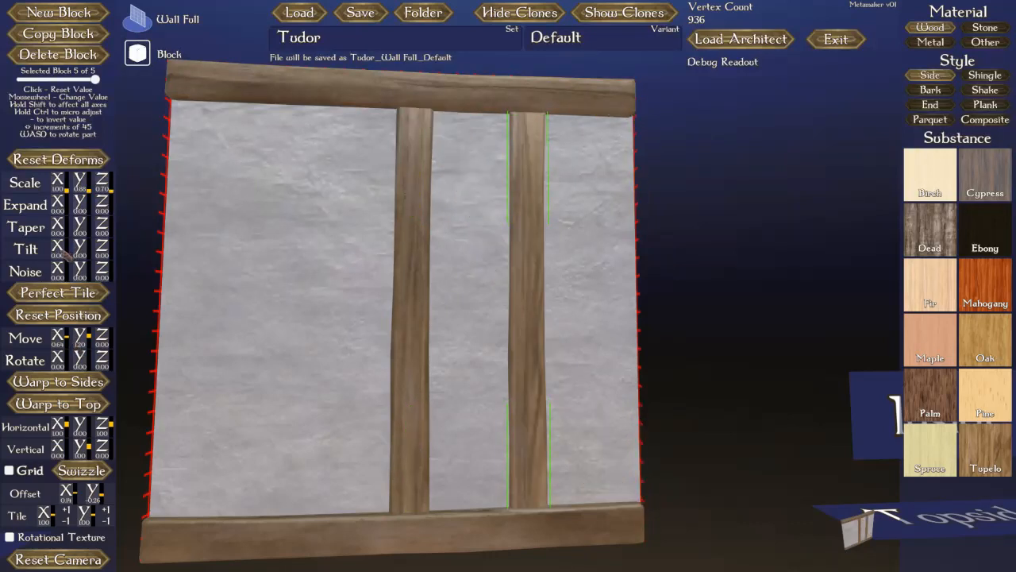
{"action": "scroll", "coordinate": [60, 362], "scroll_direction": "up", "scroll_amount": 2}
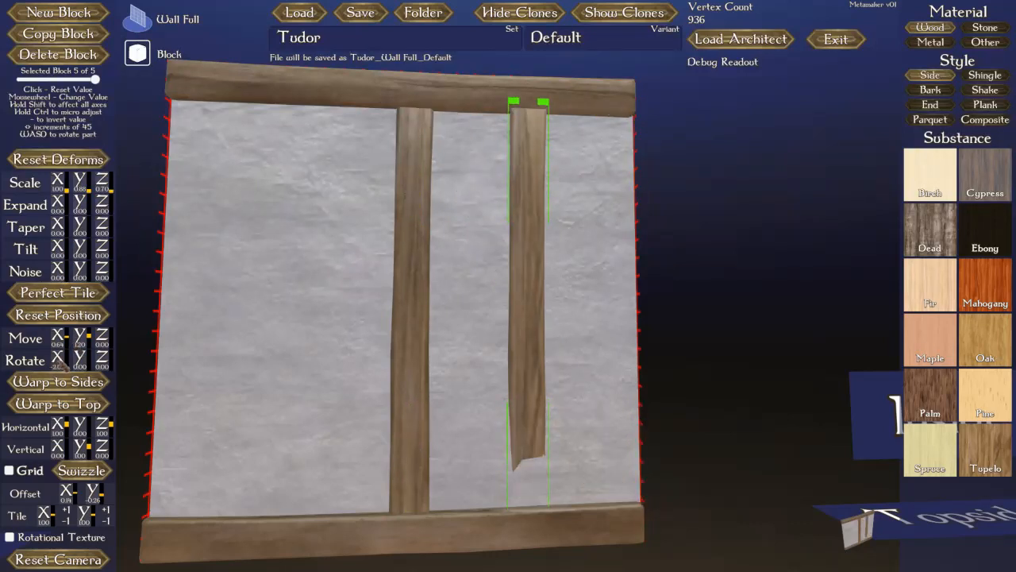
{"action": "left_click", "coordinate": [60, 362]}
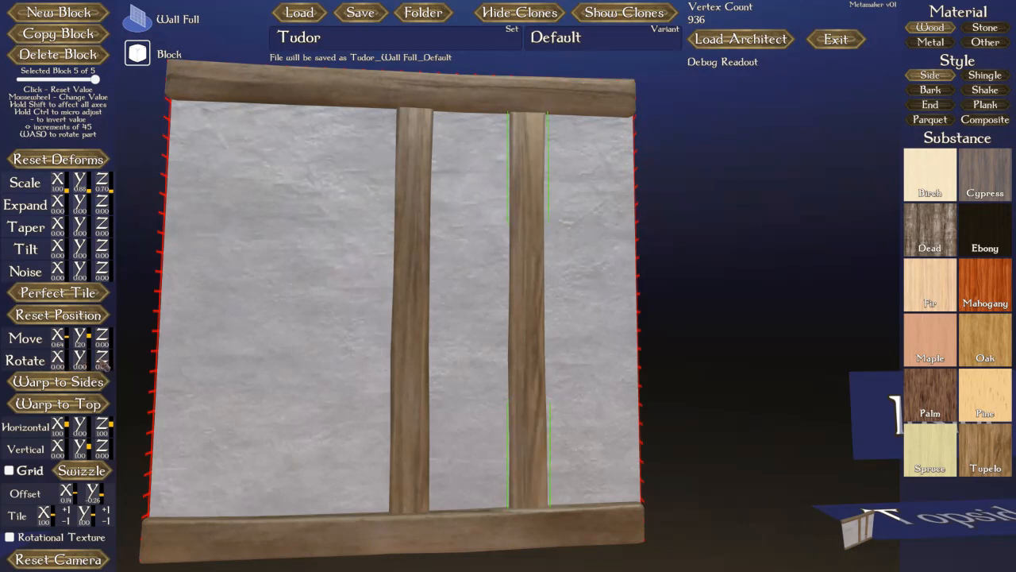
Turn the copied beam into a diagonal brace with a Z rotation of 24.00 and shift it to X position 0.68
{"action": "scroll", "coordinate": [103, 364], "scroll_direction": "up", "scroll_amount": 5}
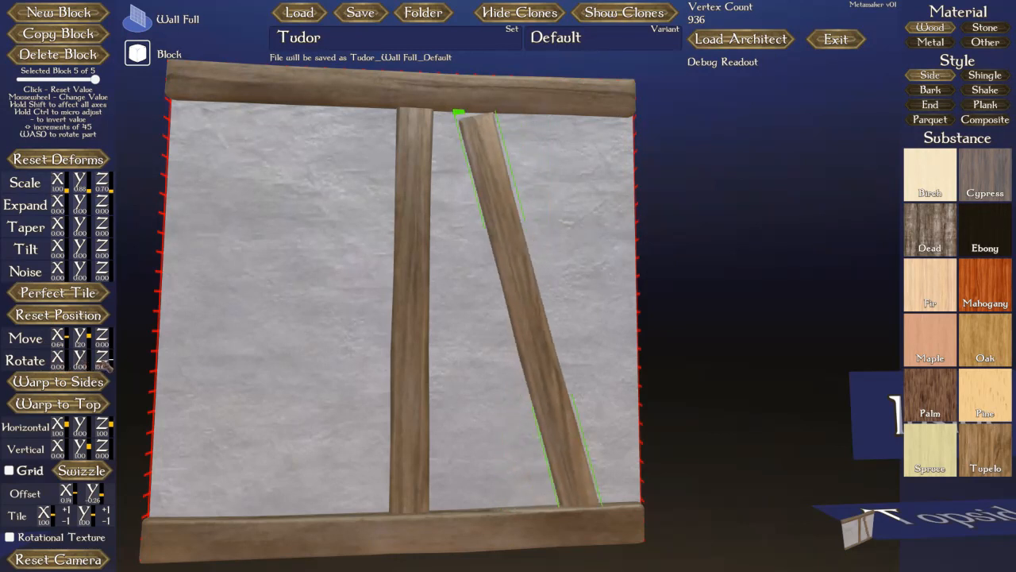
{"action": "scroll", "coordinate": [106, 363], "scroll_direction": "up", "scroll_amount": 2}
{"action": "scroll", "coordinate": [106, 362], "scroll_direction": "up", "scroll_amount": 2}
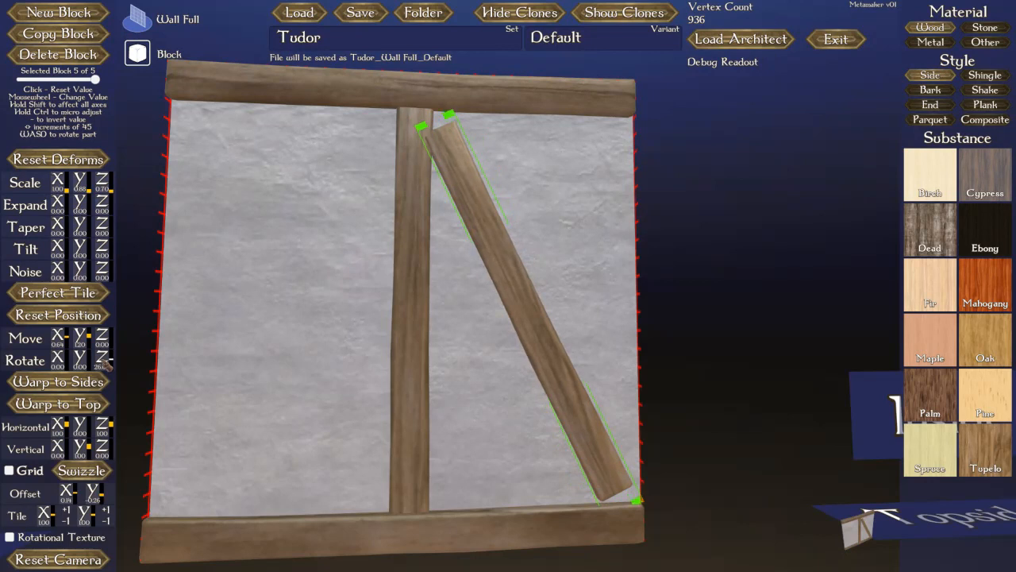
{"action": "scroll", "coordinate": [107, 363], "scroll_direction": "up", "scroll_amount": 1}
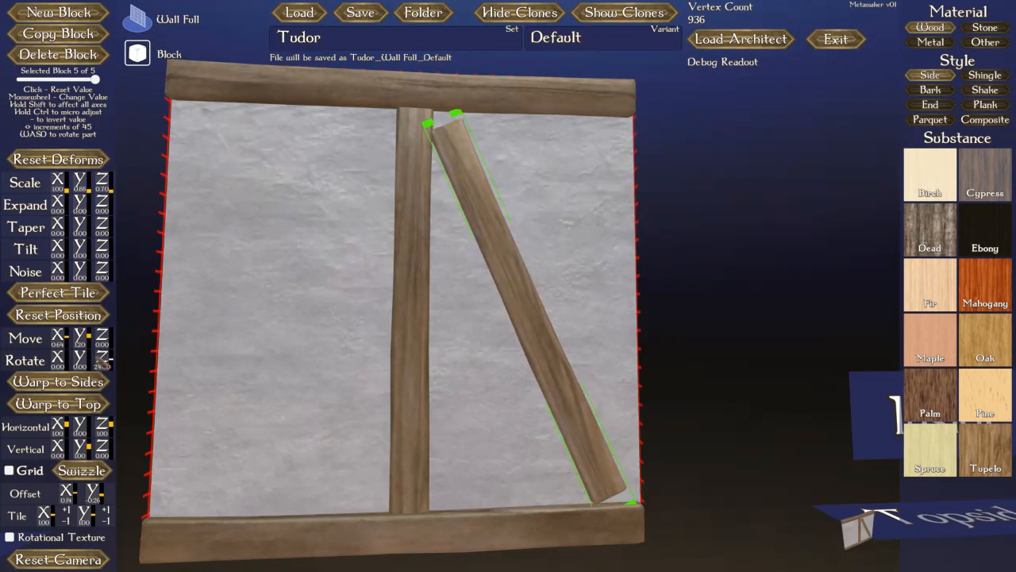
{"action": "scroll", "coordinate": [62, 346], "scroll_direction": "down", "scroll_amount": 1}
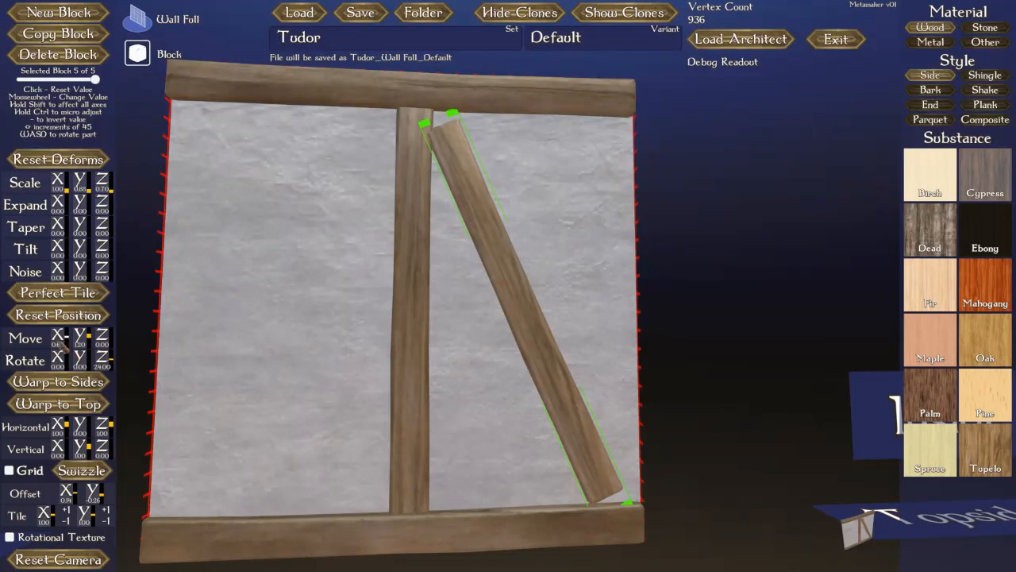
{"action": "scroll", "coordinate": [63, 346], "scroll_direction": "up", "scroll_amount": 1}
{"action": "scroll", "coordinate": [63, 346], "scroll_direction": "down", "scroll_amount": 1}
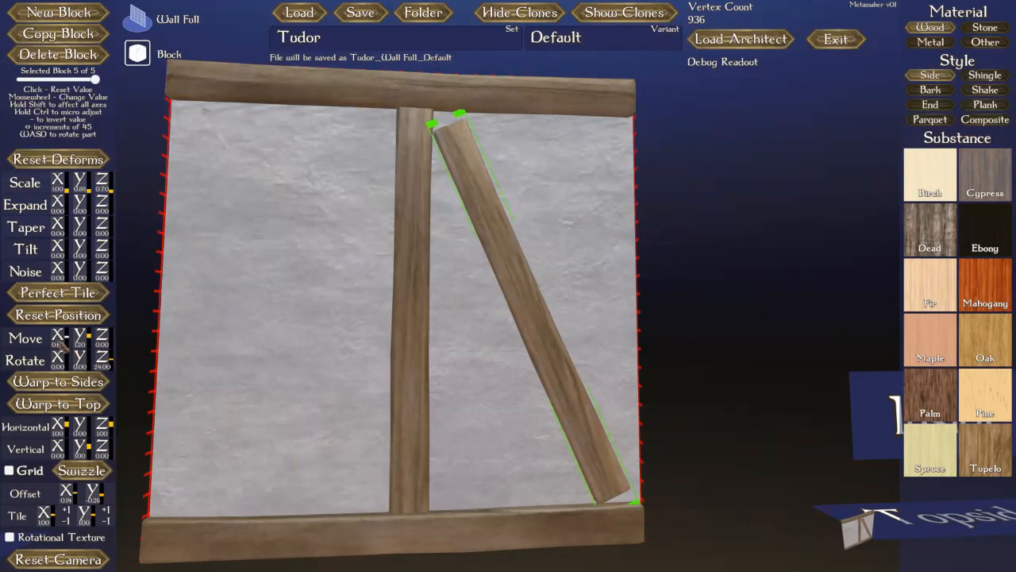
Fit the diagonal brace between the horizontal beams with Y scale 0.94, Y tilt -0.44 and Y position 1.22
{"action": "scroll", "coordinate": [63, 346], "scroll_direction": "up", "scroll_amount": 1}
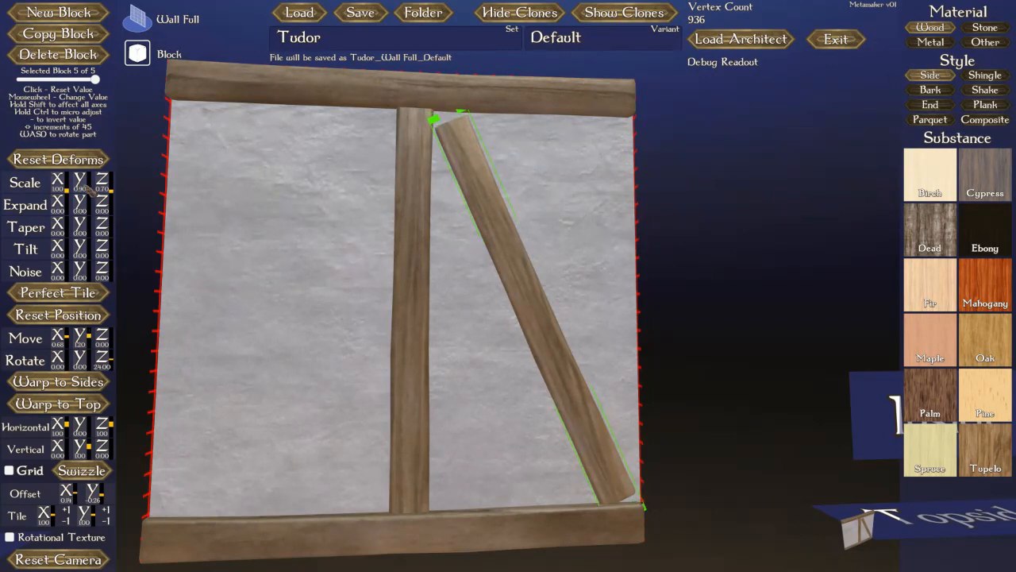
{"action": "scroll", "coordinate": [83, 346], "scroll_direction": "up", "scroll_amount": 1}
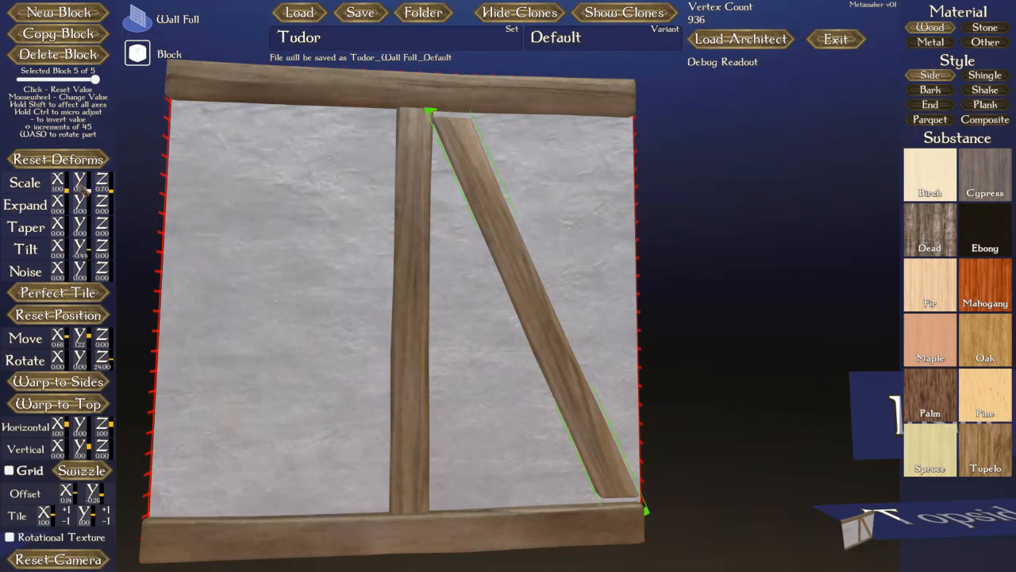
{"action": "scroll", "coordinate": [82, 188], "scroll_direction": "up", "scroll_amount": 1}
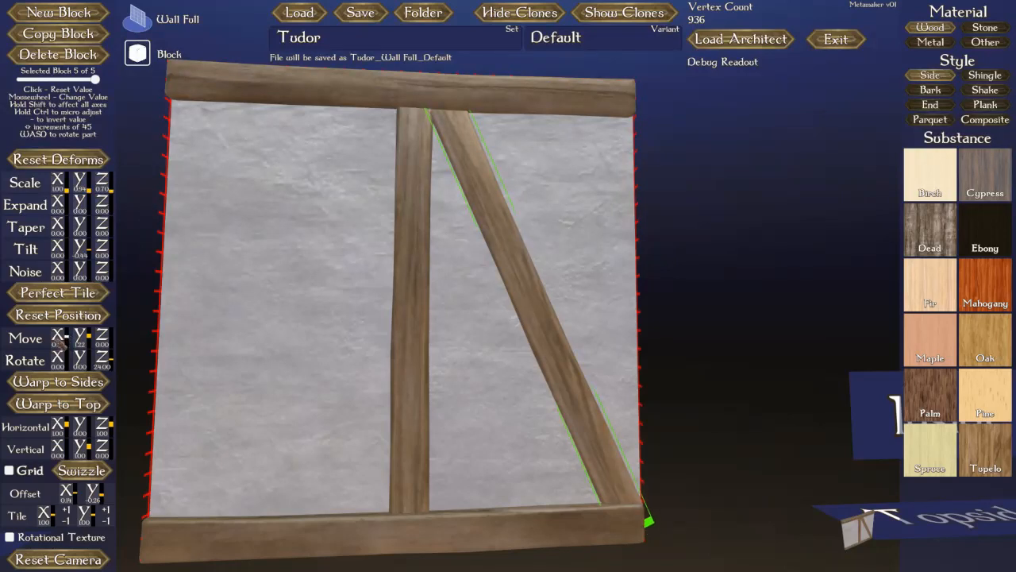
Thin the diagonal brace to Z scale 0.61, keeping it at X position 0.68
{"action": "scroll", "coordinate": [61, 343], "scroll_direction": "down", "scroll_amount": 1}
{"action": "scroll", "coordinate": [61, 343], "scroll_direction": "up", "scroll_amount": 1}
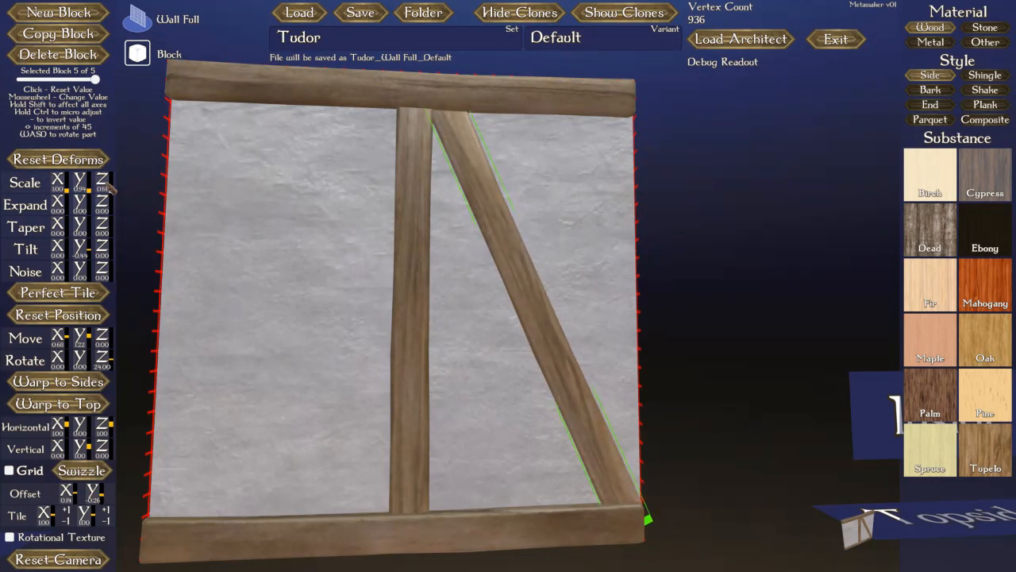
{"action": "right_click_drag", "start_coordinate": [494, 161], "coordinate": [479, 162]}
{"action": "scroll", "coordinate": [479, 164], "scroll_direction": "down", "scroll_amount": 5}
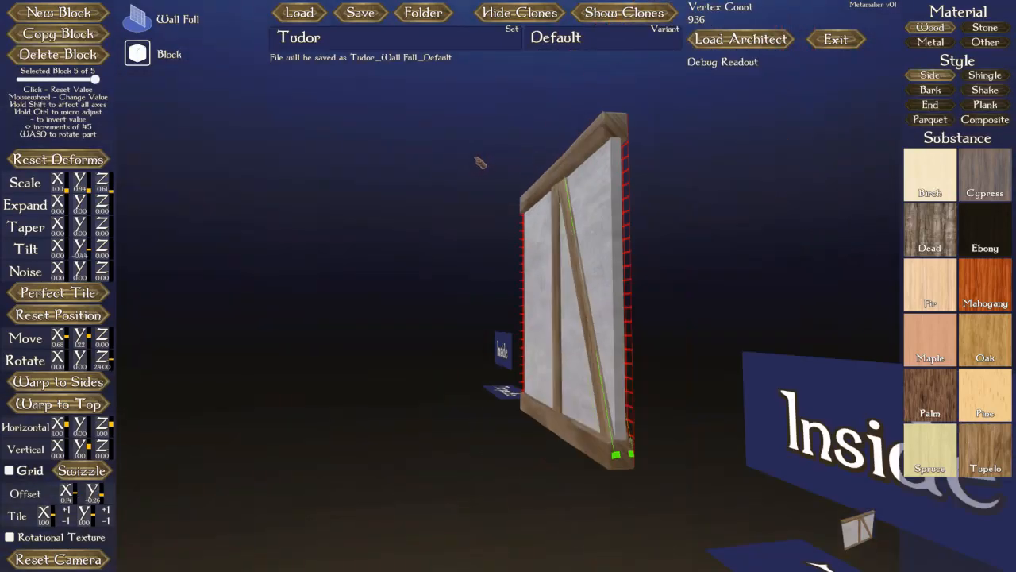
Show the surrounding clone tiles to check how the single-brace wall repeats, and hide them again
{"action": "right_click_drag", "start_coordinate": [630, 240], "coordinate": [619, 260]}
{"action": "left_click", "coordinate": [618, 14]}
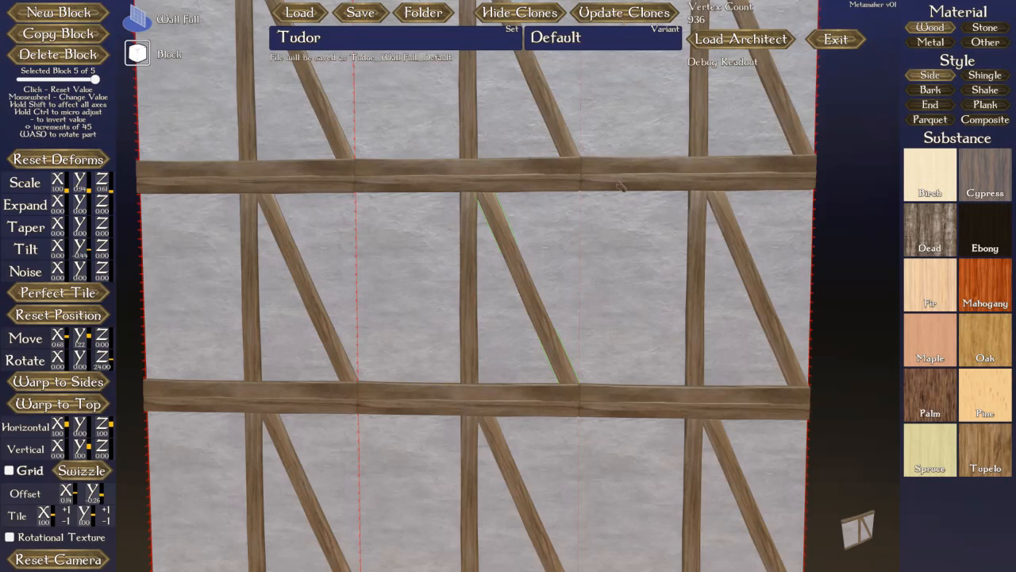
{"action": "scroll", "coordinate": [548, 256], "scroll_direction": "down", "scroll_amount": 2}
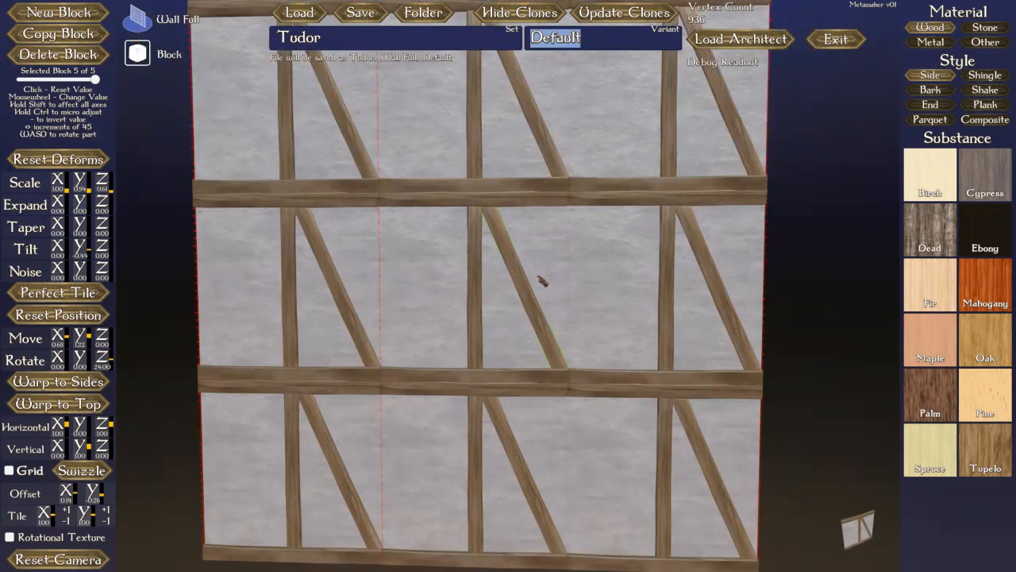
{"action": "left_click", "coordinate": [522, 13]}
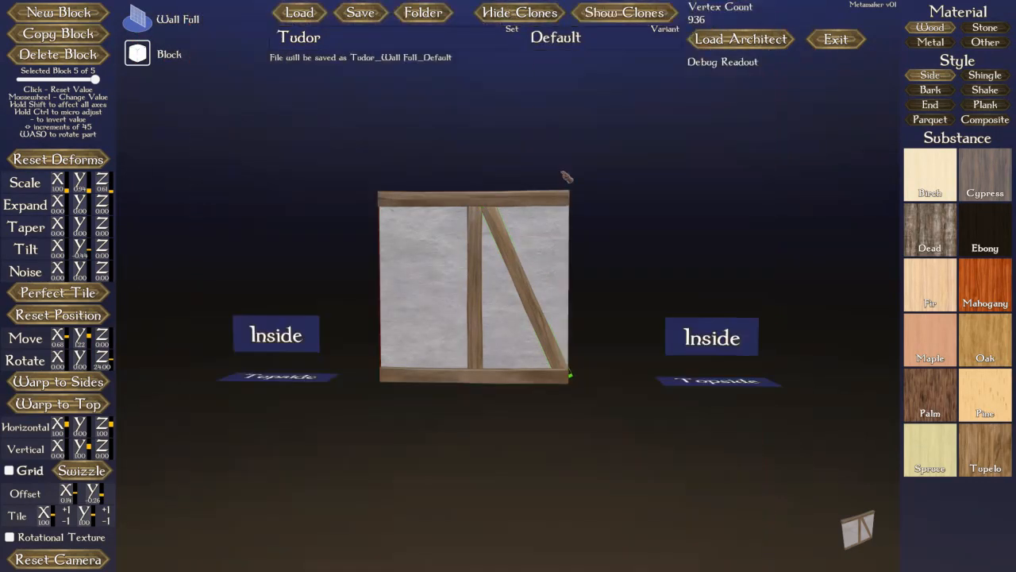
Copy the diagonal brace and place the copy on the opposite side of the central beam at X position -0.68
{"action": "middle_click_drag", "start_coordinate": [524, 275], "coordinate": [524, 270]}
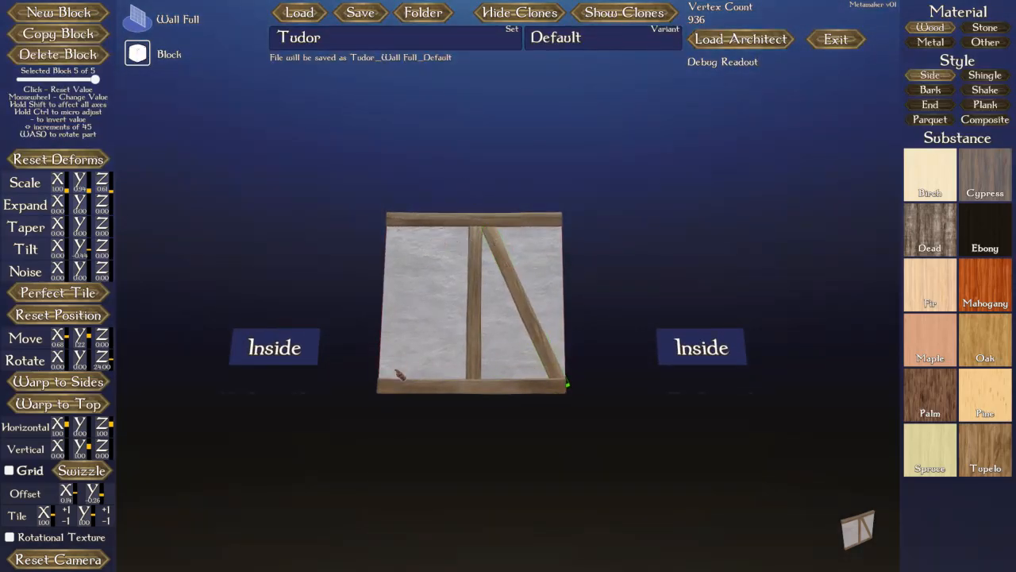
{"action": "scroll", "coordinate": [357, 332], "scroll_direction": "up", "scroll_amount": 3}
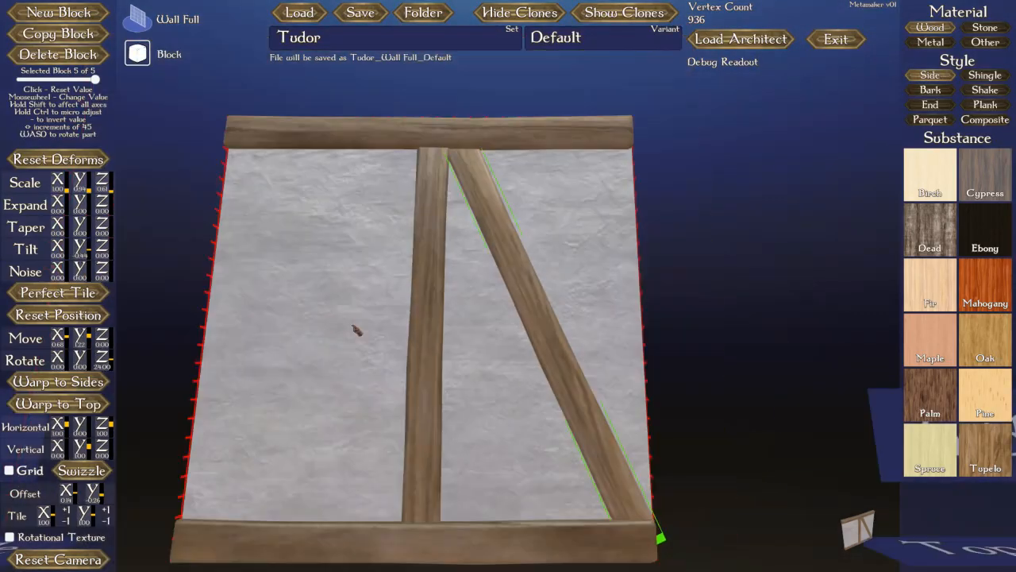
{"action": "scroll", "coordinate": [183, 148], "scroll_direction": "up", "scroll_amount": 1}
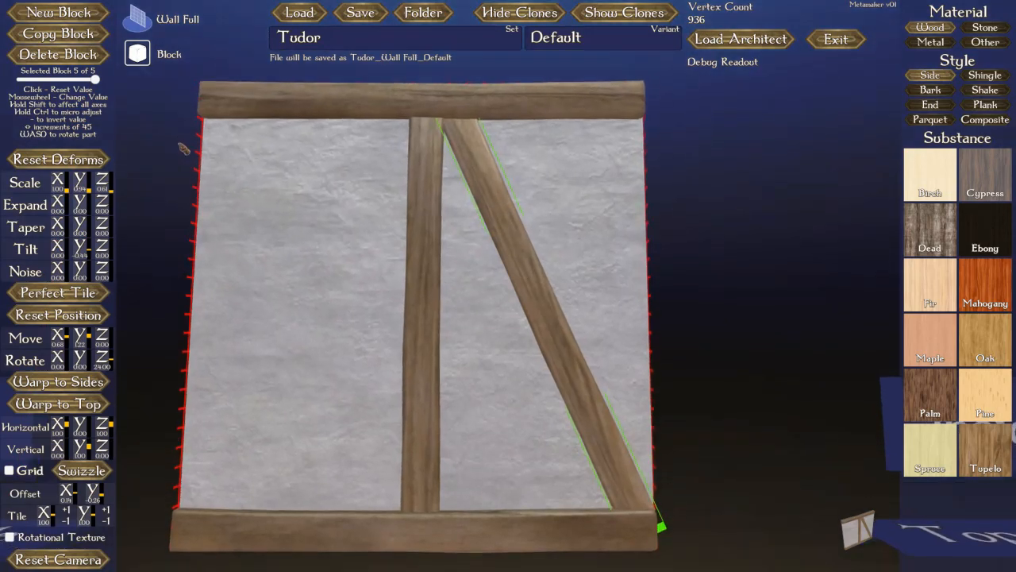
{"action": "scroll", "coordinate": [183, 148], "scroll_direction": "up", "scroll_amount": 1}
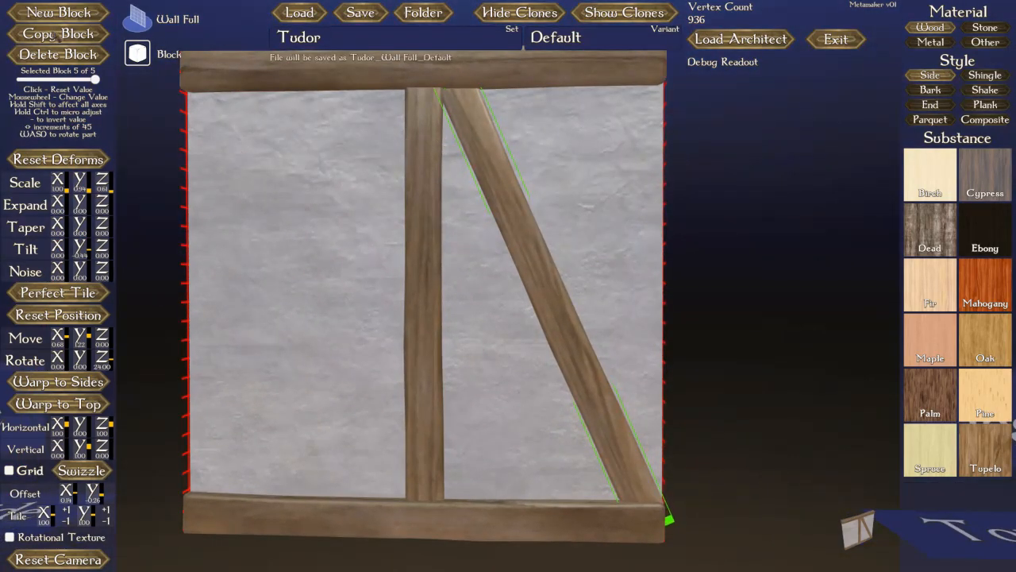
{"action": "left_click", "coordinate": [56, 36]}
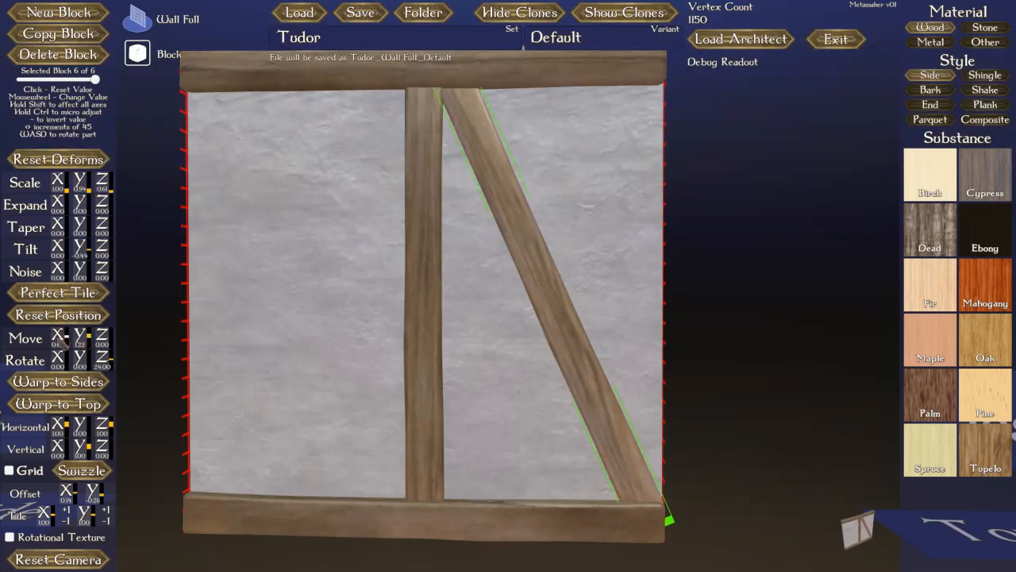
{"action": "scroll", "coordinate": [63, 343], "scroll_direction": "down", "scroll_amount": 5}
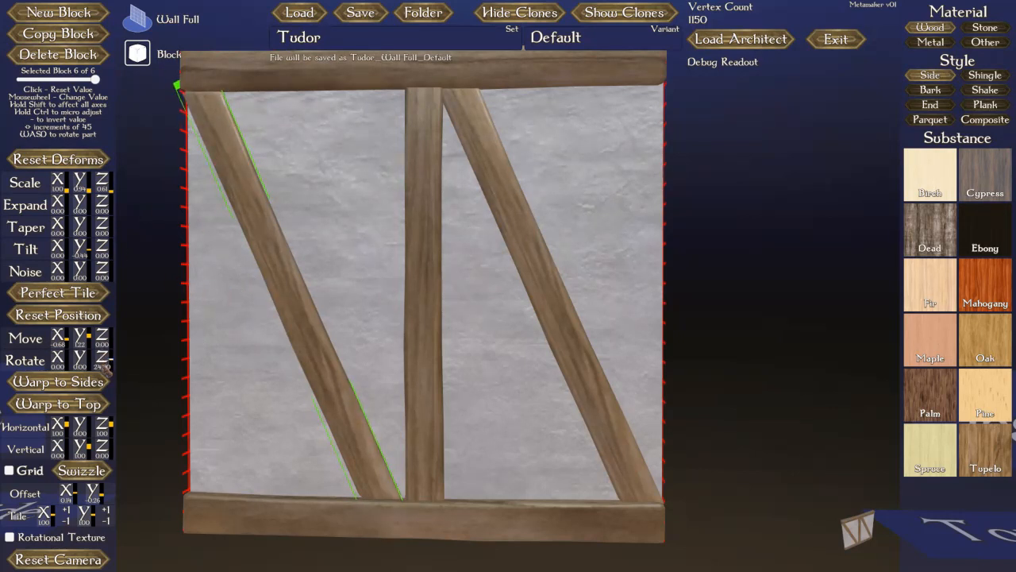
Mirror the copied brace by inverting its Z rotation to -24.00 and its Y tilt to 0.44
{"action": "key", "text": "minus"}
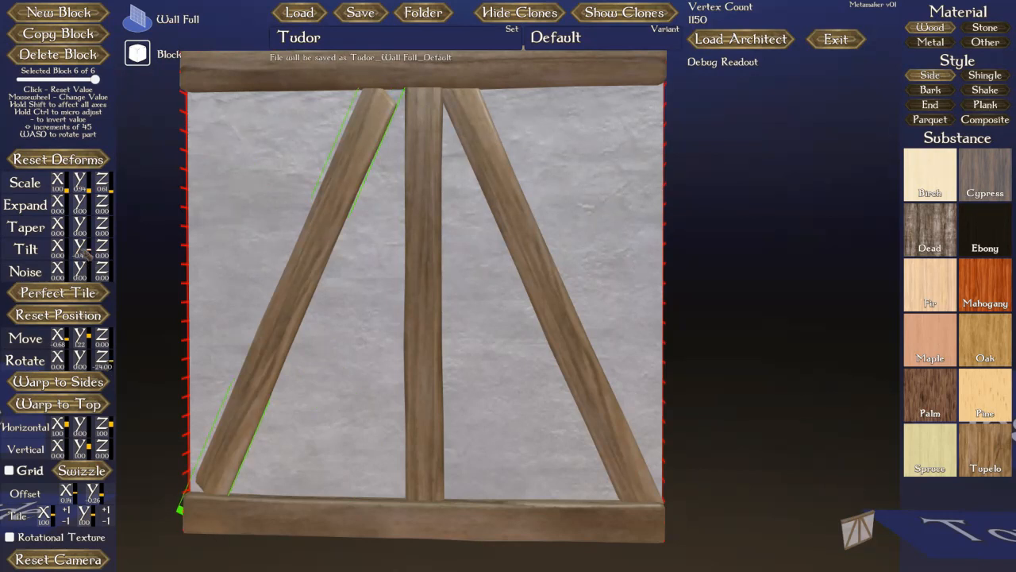
{"action": "key", "text": "minus"}
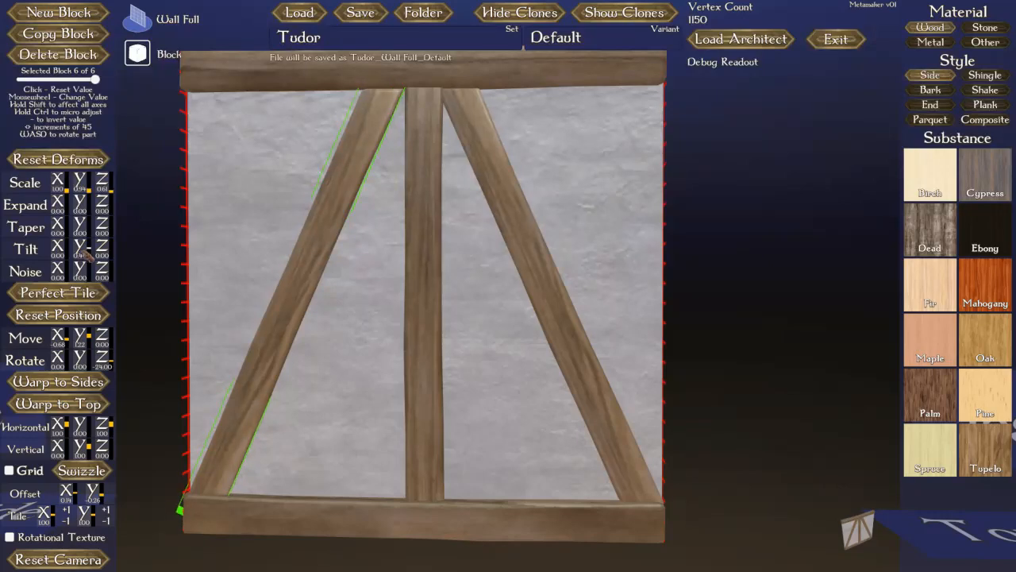
{"action": "right_click_drag", "start_coordinate": [392, 250], "coordinate": [409, 243]}
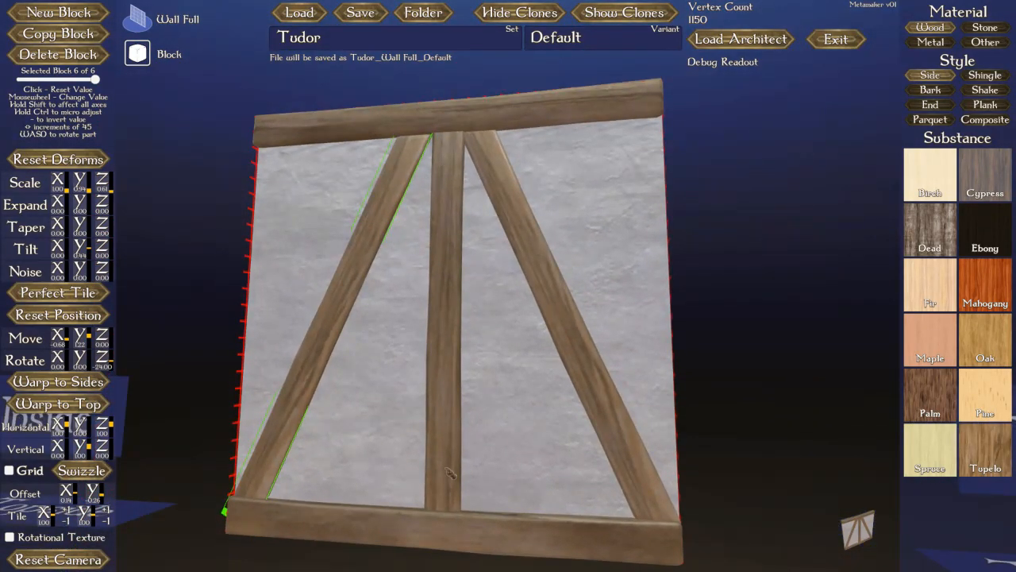
{"action": "right_click_drag", "start_coordinate": [444, 143], "coordinate": [449, 147]}
{"action": "scroll", "coordinate": [447, 147], "scroll_direction": "down", "scroll_amount": 5}
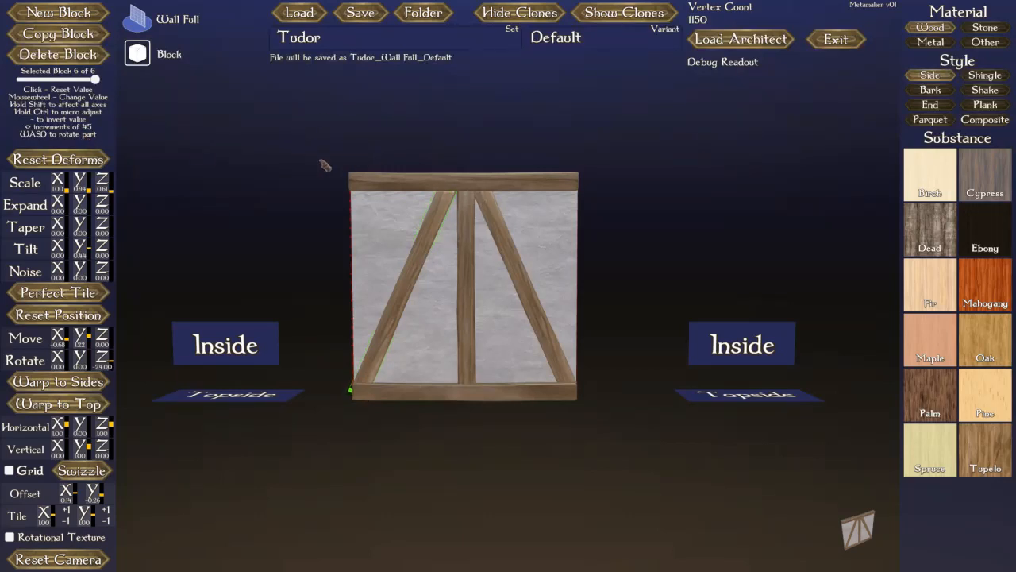
Shift the copied brace's wood texture to offset X -0.10 and Y -1.00
{"action": "scroll", "coordinate": [70, 499], "scroll_direction": "down", "scroll_amount": 4}
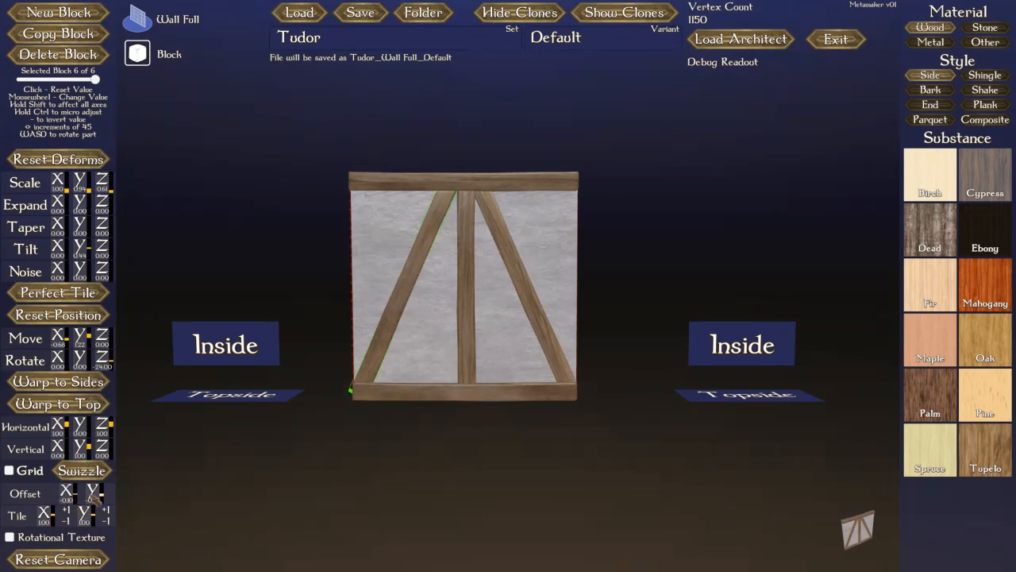
{"action": "scroll", "coordinate": [97, 498], "scroll_direction": "down", "scroll_amount": 5}
{"action": "scroll", "coordinate": [97, 497], "scroll_direction": "down", "scroll_amount": 2}
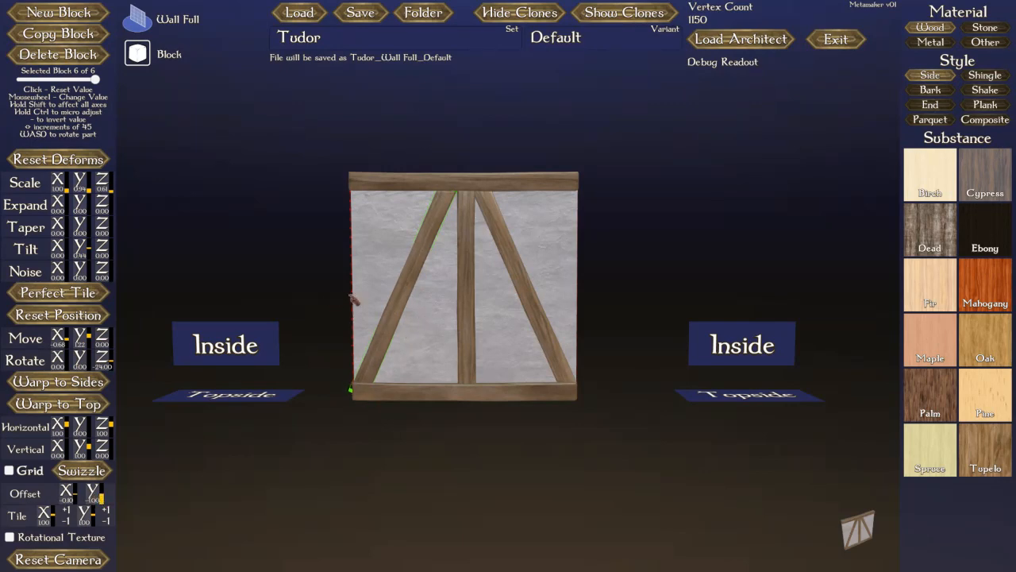
Show the clone tiles and reposition the copied brace freehand, settling on X position -0.66 and Y position 1.22
{"action": "mouse_move", "coordinate": [540, 294]}
{"action": "middle_mouse_down"}
{"action": "mouse_move", "coordinate": [558, 267]}
{"action": "mouse_move", "coordinate": [569, 279]}
{"action": "mouse_move", "coordinate": [544, 276]}
{"action": "middle_mouse_up"}
{"action": "left_click", "coordinate": [611, 19]}
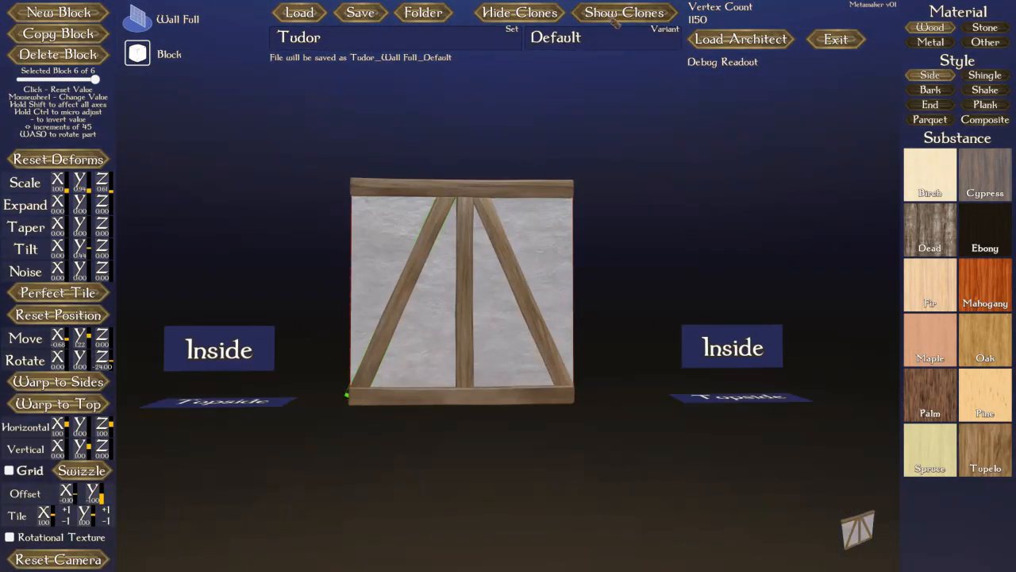
{"action": "key", "text": "Down"}
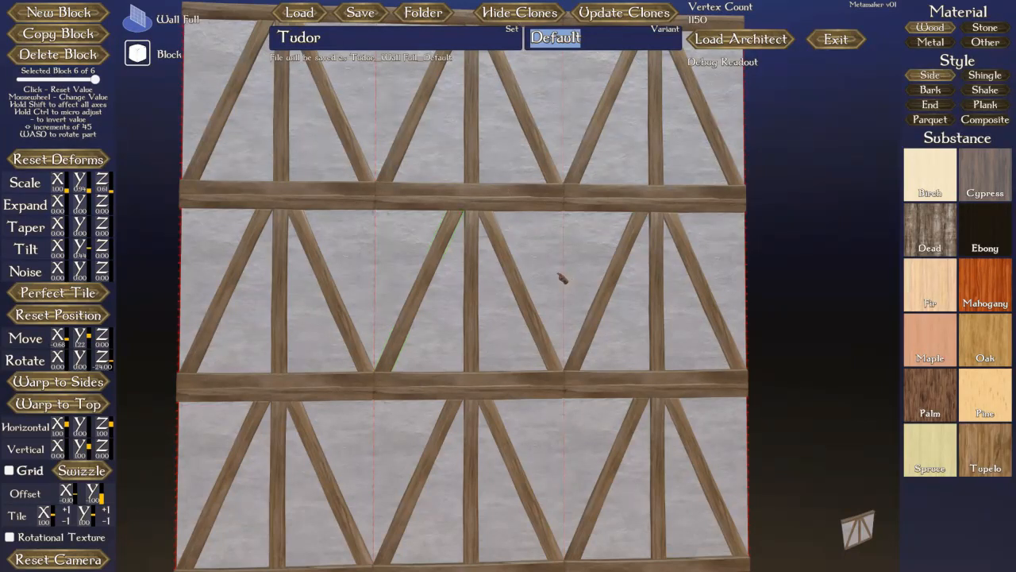
{"action": "left_click", "coordinate": [500, 276]}
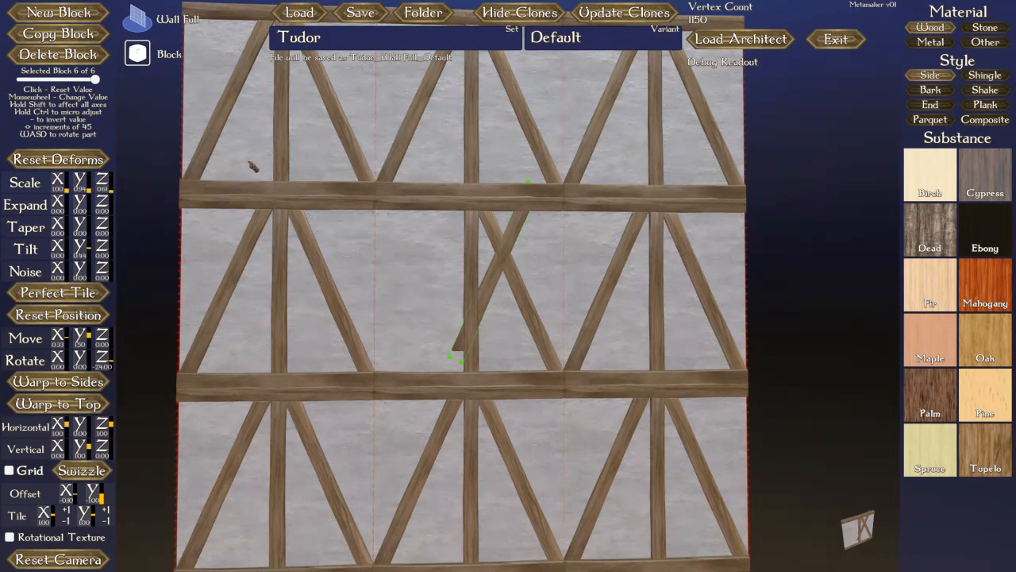
{"action": "mouse_move", "coordinate": [429, 294]}
{"action": "left_mouse_down"}
{"action": "mouse_move", "coordinate": [420, 287]}
{"action": "mouse_move", "coordinate": [426, 298]}
{"action": "left_mouse_up"}
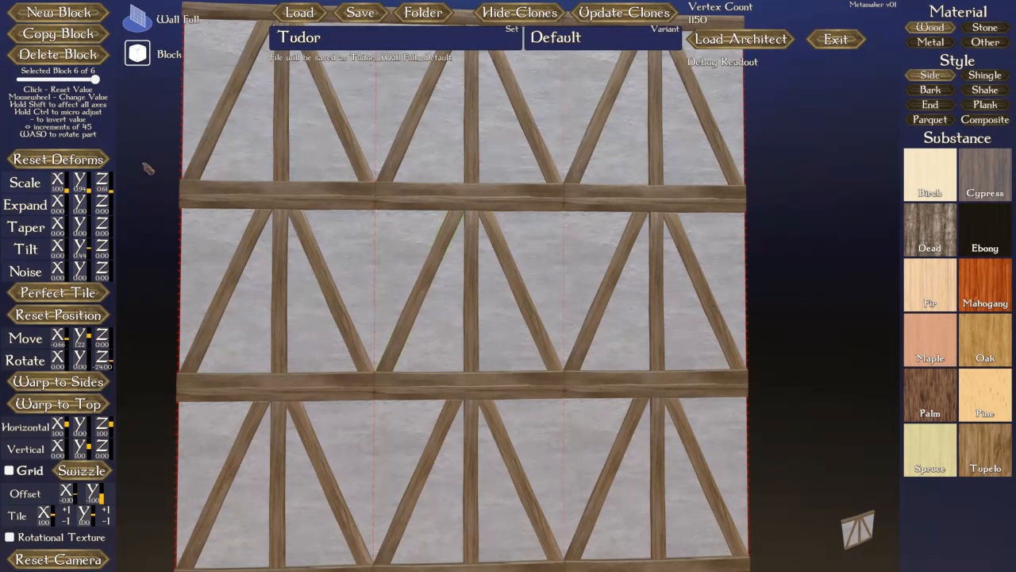
Move the original diagonal brace freehand to X position 0.70 and Y position 1.23, and update the clones
{"action": "mouse_move", "coordinate": [95, 81]}
{"action": "left_mouse_down"}
{"action": "mouse_move", "coordinate": [40, 84]}
{"action": "mouse_move", "coordinate": [80, 86]}
{"action": "left_mouse_up"}
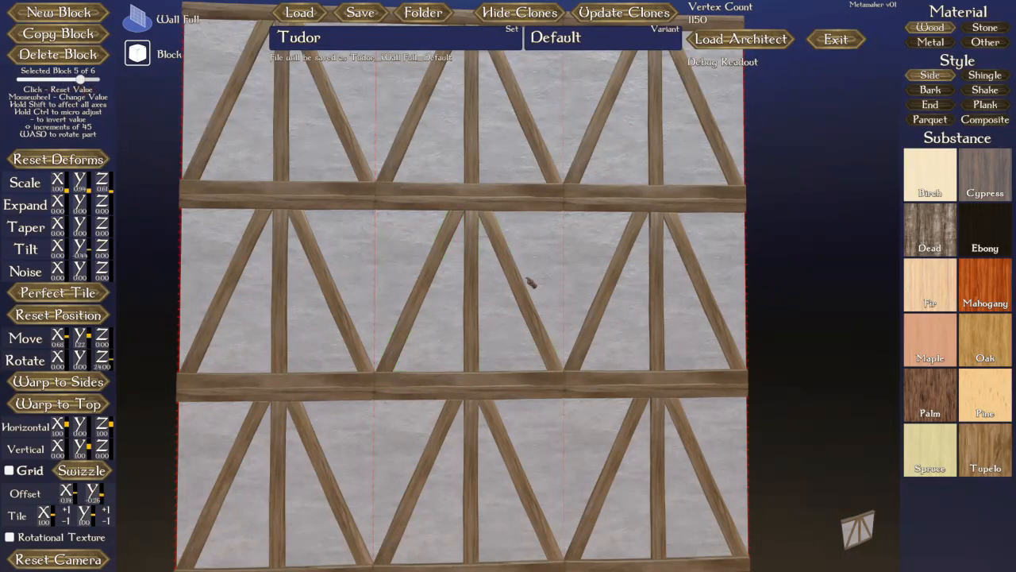
{"action": "left_click_drag", "start_coordinate": [516, 279], "coordinate": [528, 298]}
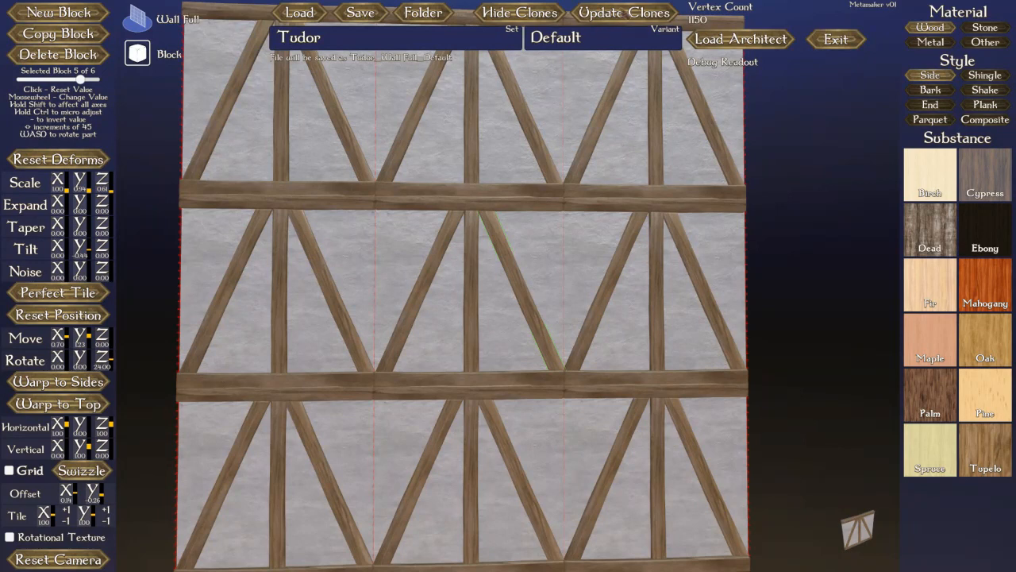
{"action": "left_click", "coordinate": [626, 13]}
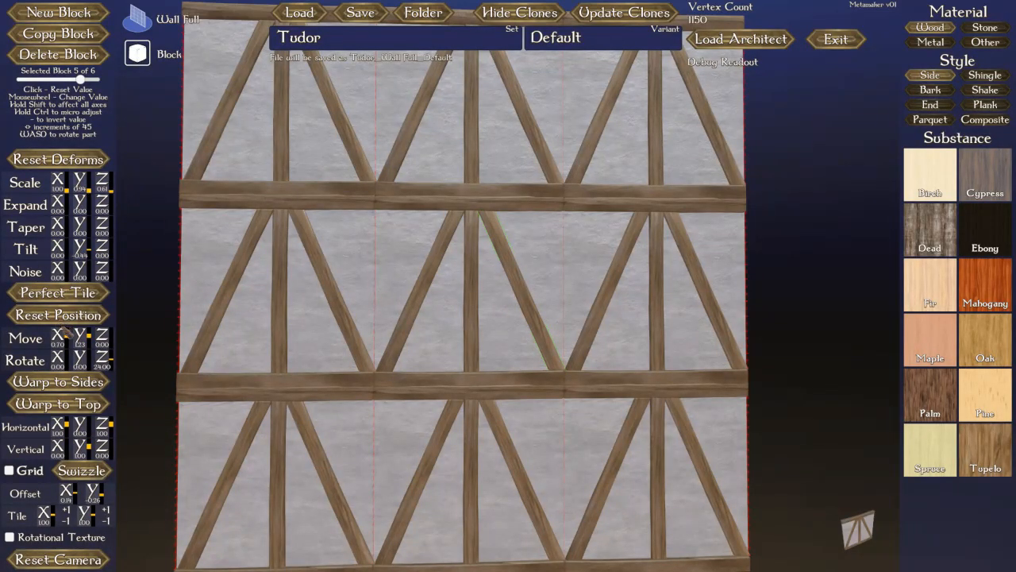
Adjust the central vertical beam's X position and shift the original diagonal brace to X position 0.66
{"action": "left_click_drag", "start_coordinate": [81, 81], "coordinate": [65, 83]}
{"action": "scroll", "coordinate": [60, 344], "scroll_direction": "up", "scroll_amount": 1}
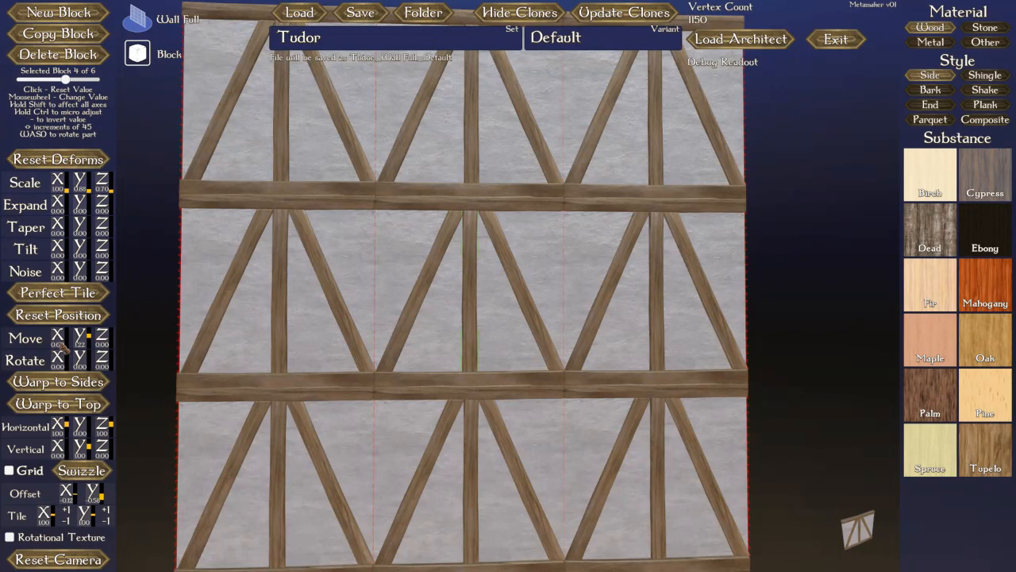
{"action": "left_click", "coordinate": [62, 347]}
{"action": "left_click_drag", "start_coordinate": [67, 79], "coordinate": [80, 79]}
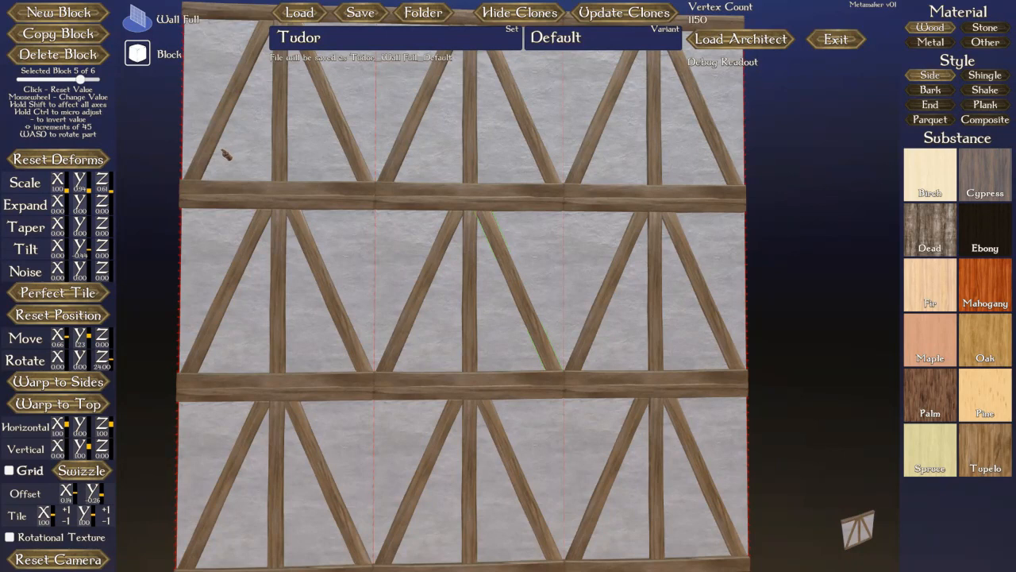
Hide the clones and save the wall tile, overwriting the existing Tudor_Wall Full_Default file
{"action": "key", "text": "Down"}
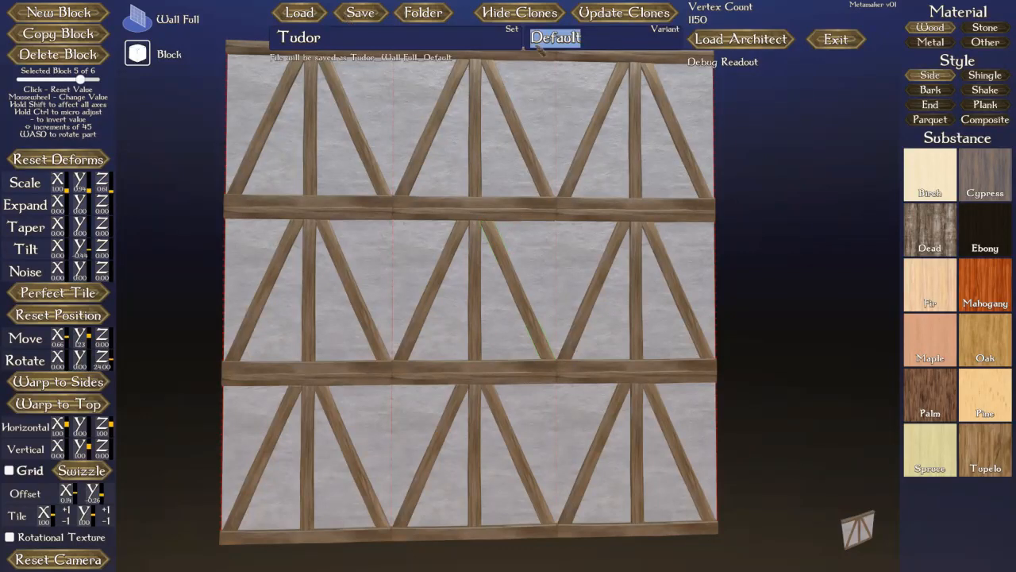
{"action": "left_click", "coordinate": [507, 19]}
{"action": "mouse_move", "coordinate": [491, 311]}
{"action": "right_mouse_down"}
{"action": "mouse_move", "coordinate": [504, 301]}
{"action": "mouse_move", "coordinate": [475, 319]}
{"action": "mouse_move", "coordinate": [495, 310]}
{"action": "right_mouse_up"}
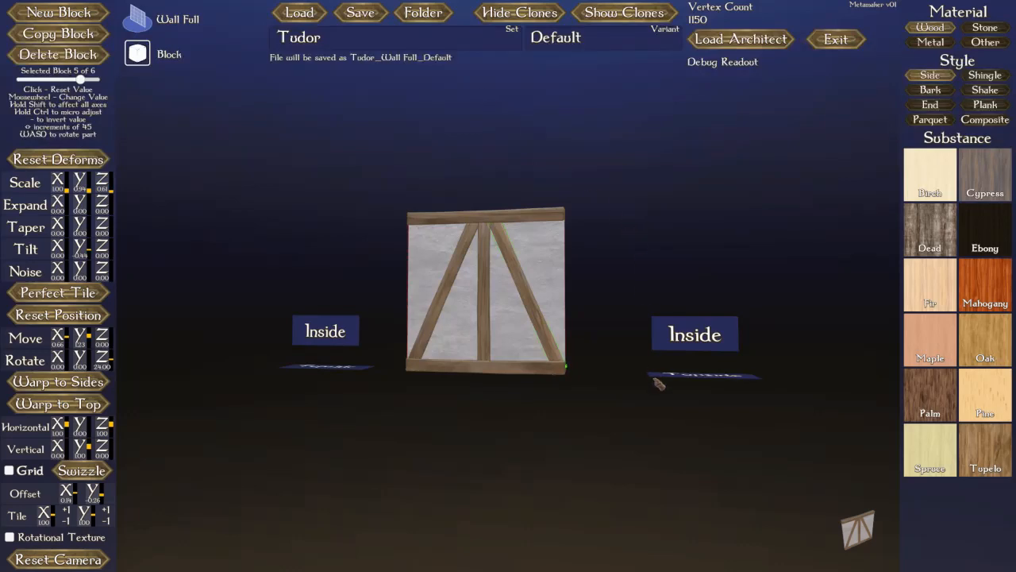
{"action": "scroll", "coordinate": [609, 361], "scroll_direction": "up", "scroll_amount": 5}
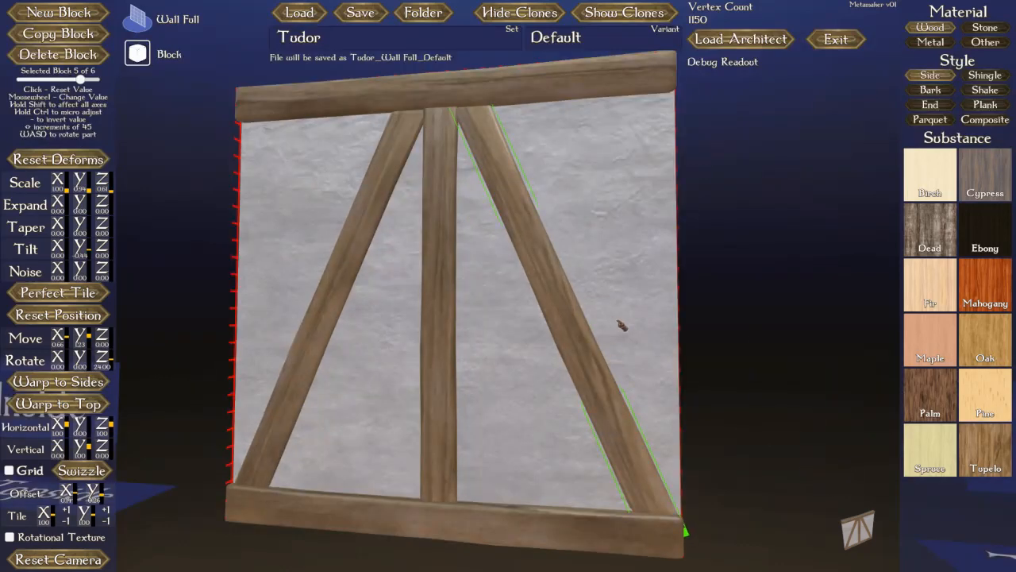
{"action": "right_click_drag", "start_coordinate": [623, 325], "coordinate": [624, 325]}
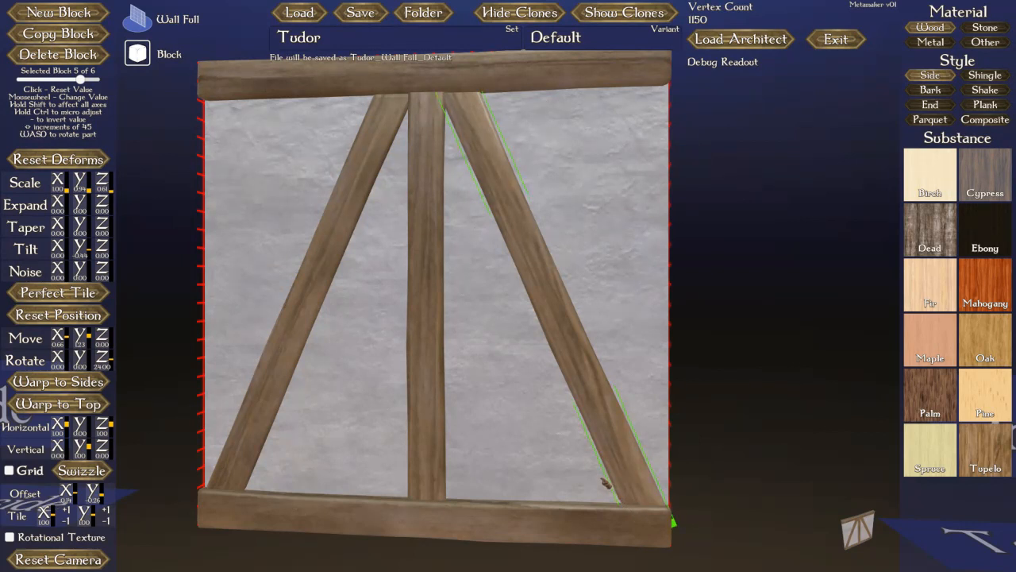
{"action": "left_click", "coordinate": [378, 14]}
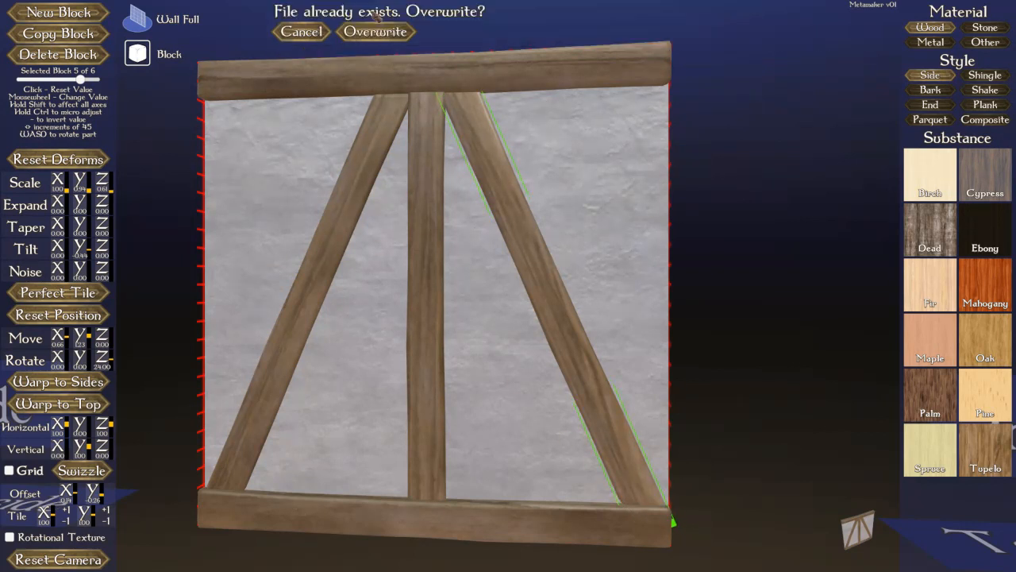
{"action": "left_click", "coordinate": [372, 33]}
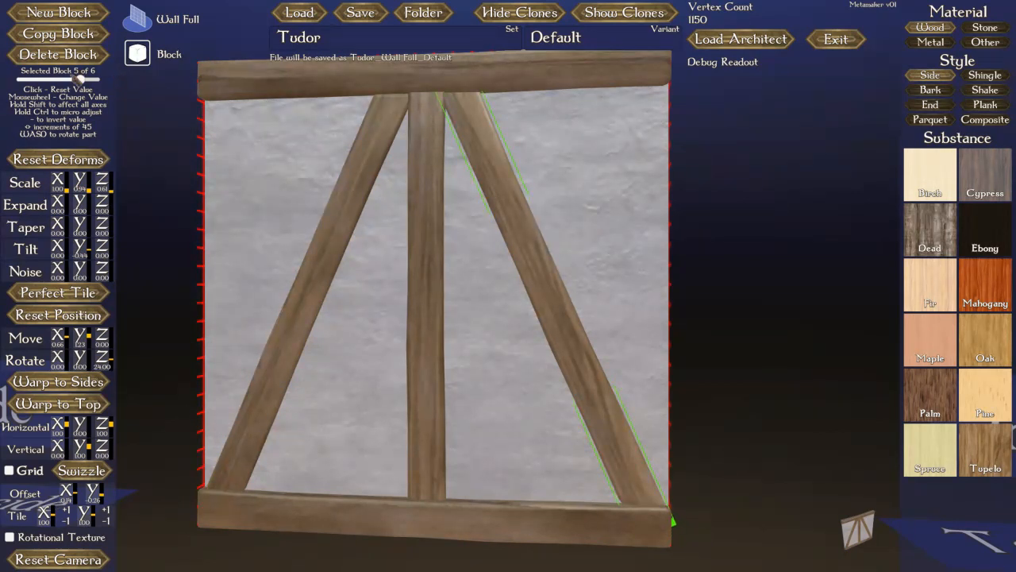
Select the plaster panel behind the beams and shrink its Y expand to 0.05
{"action": "left_click_drag", "start_coordinate": [79, 80], "coordinate": [9, 82]}
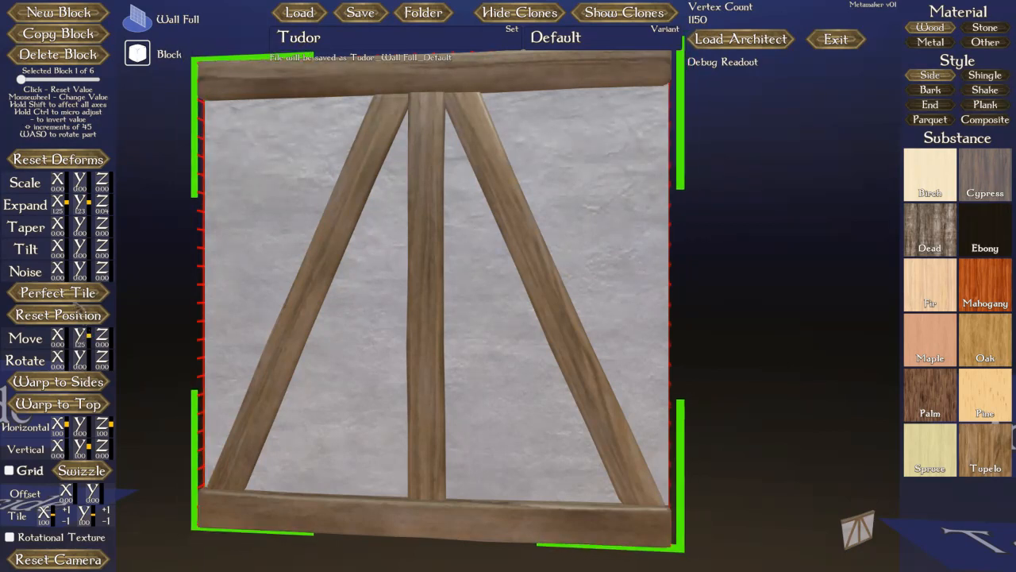
{"action": "scroll", "coordinate": [85, 208], "scroll_direction": "down", "scroll_amount": 5}
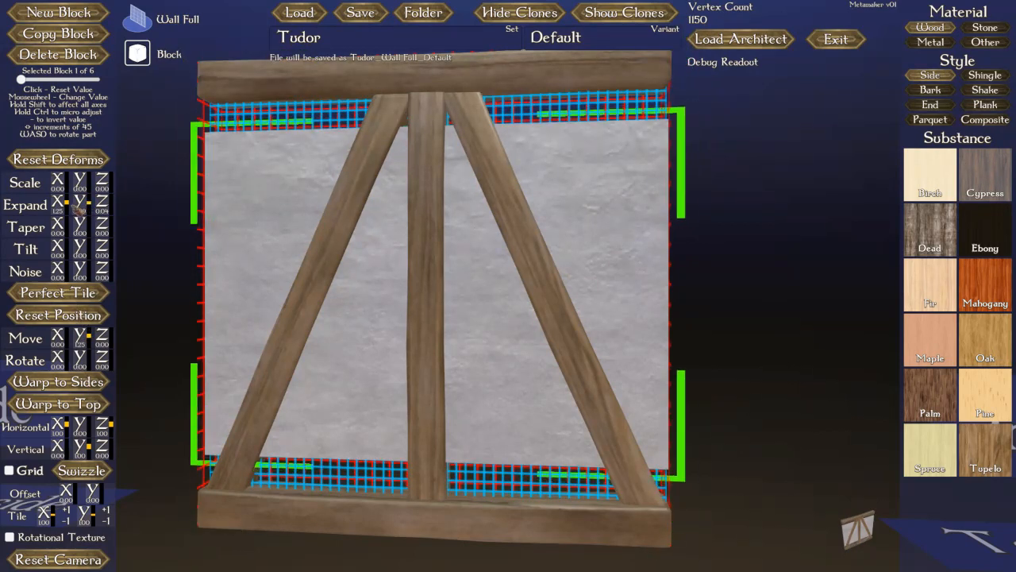
{"action": "scroll", "coordinate": [86, 208], "scroll_direction": "down", "scroll_amount": 8}
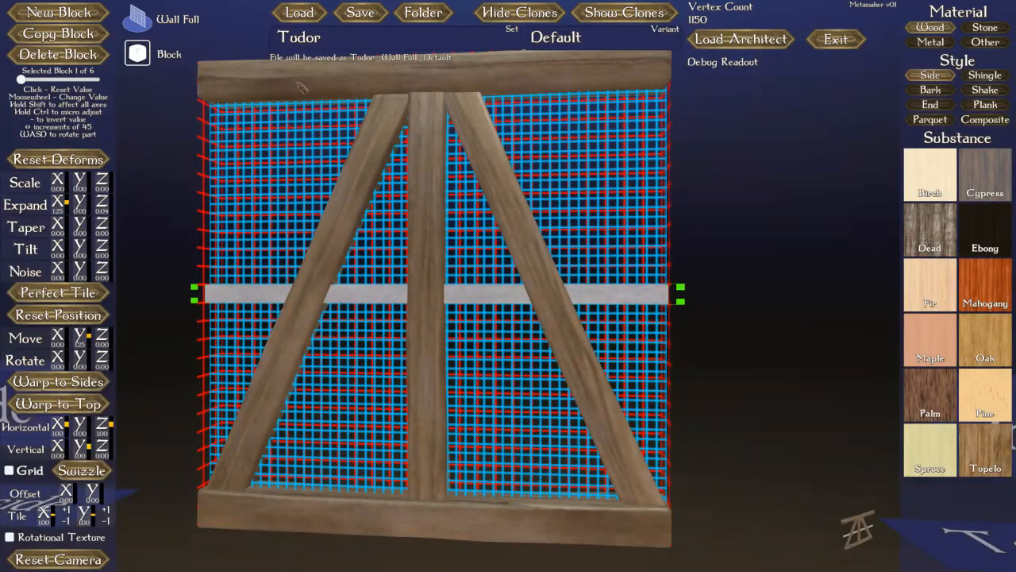
Switch the tile type to Wall Half and lower the plaster panel toward the bottom beam
{"action": "left_click", "coordinate": [148, 28]}
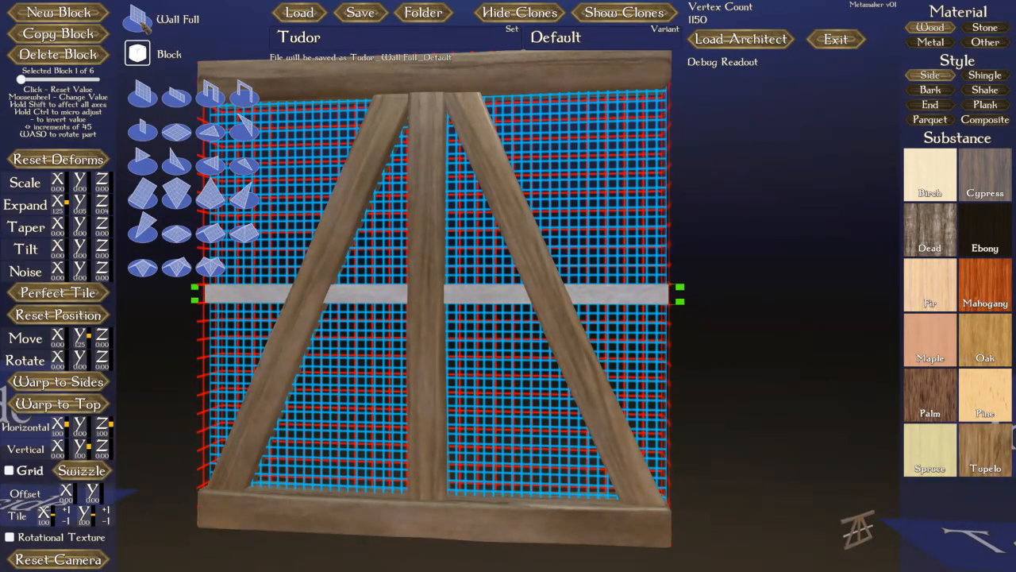
{"action": "left_click", "coordinate": [180, 99]}
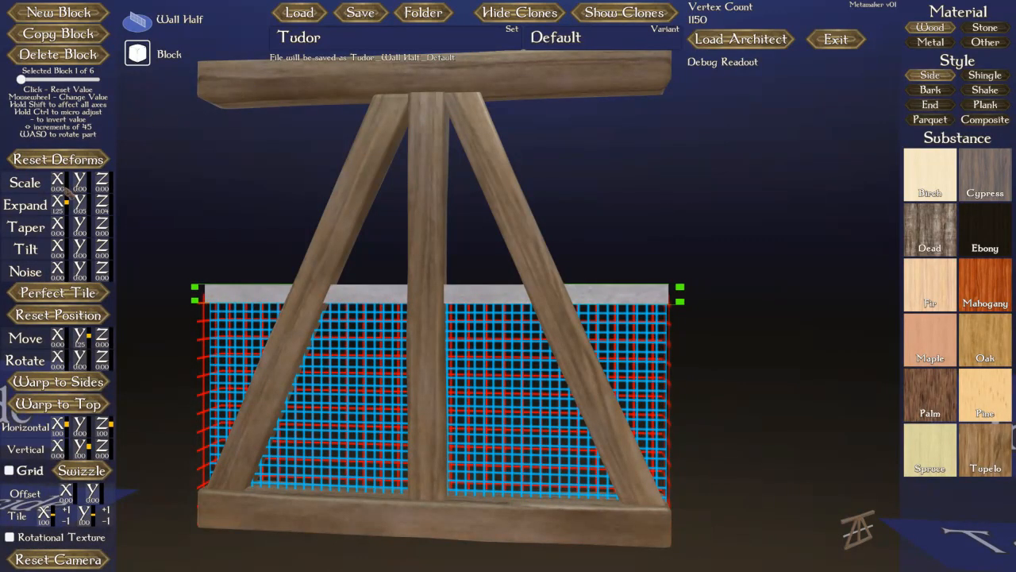
{"action": "scroll", "coordinate": [82, 336], "scroll_direction": "down", "scroll_amount": 10}
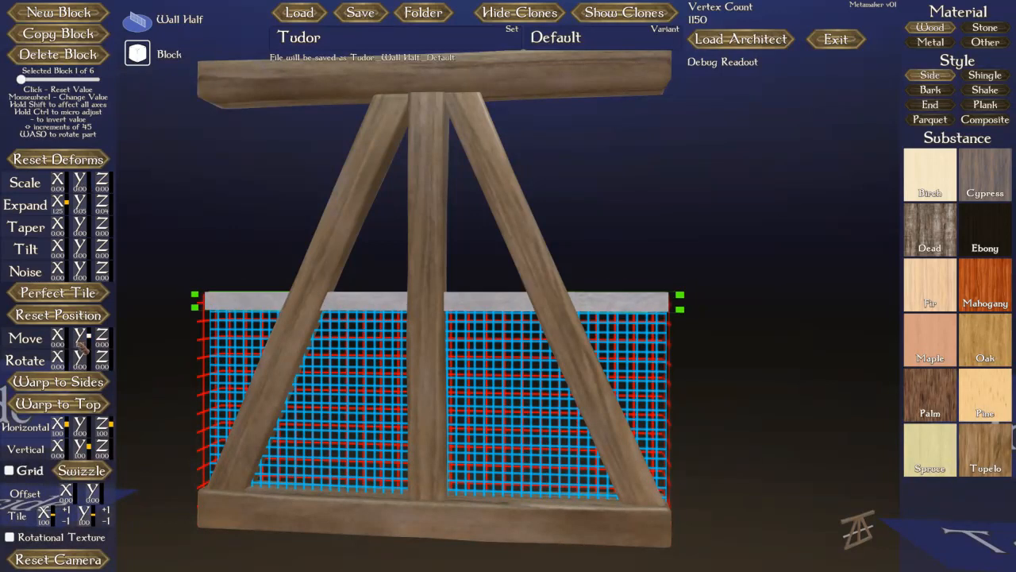
{"action": "scroll", "coordinate": [80, 343], "scroll_direction": "down", "scroll_amount": 1}
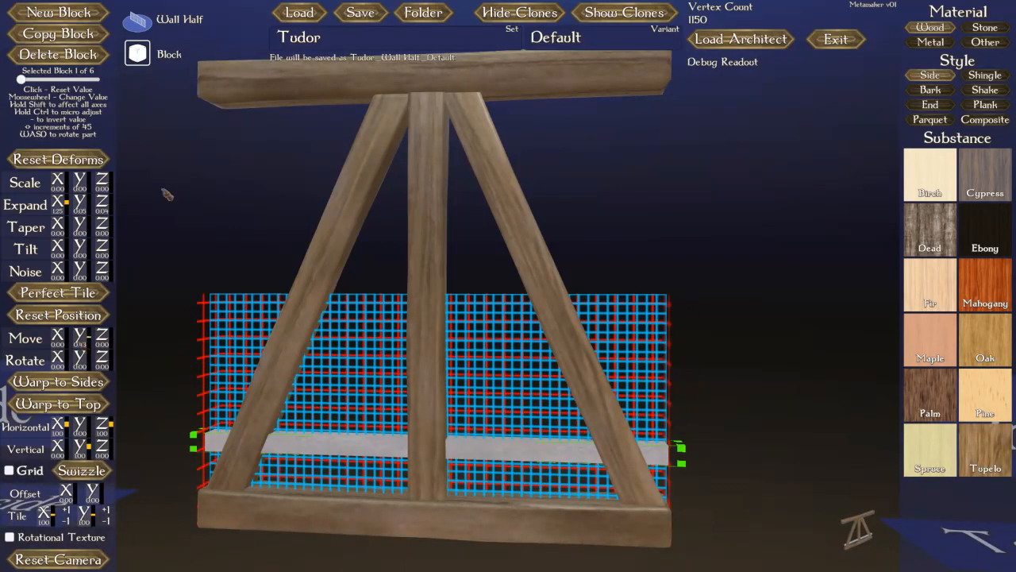
Duplicate the top horizontal beam and lower the copy to Y position 1.15, across the middle of the wall
{"action": "left_click_drag", "start_coordinate": [22, 80], "coordinate": [50, 80]}
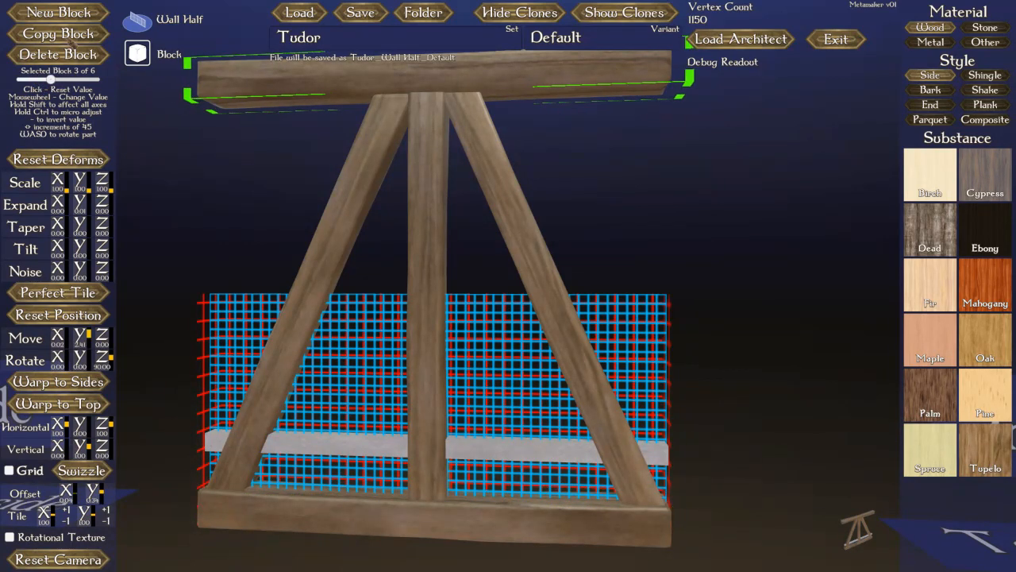
{"action": "left_click", "coordinate": [58, 34]}
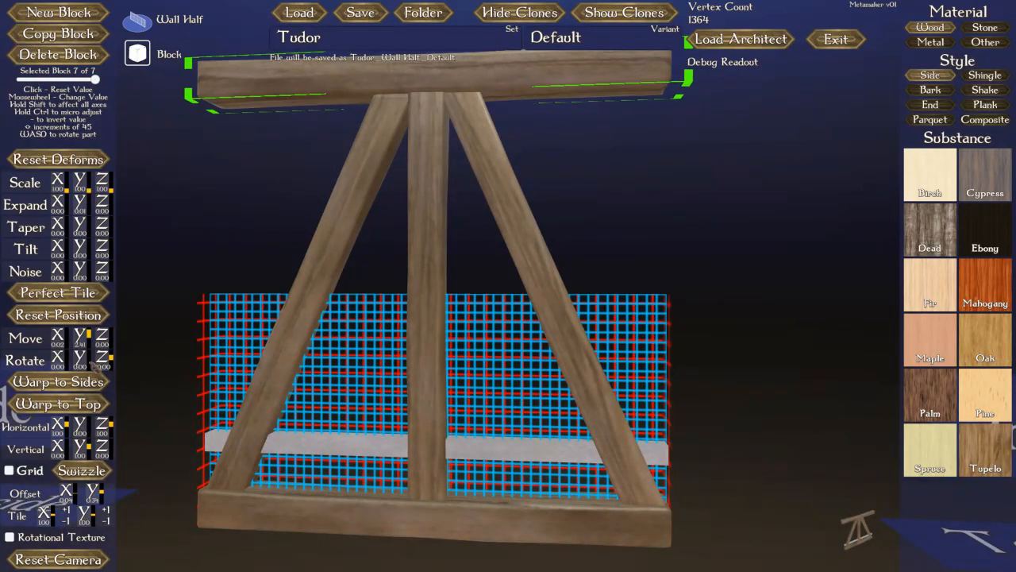
{"action": "scroll", "coordinate": [80, 337], "scroll_direction": "down", "scroll_amount": 5}
{"action": "scroll", "coordinate": [80, 338], "scroll_direction": "down", "scroll_amount": 20}
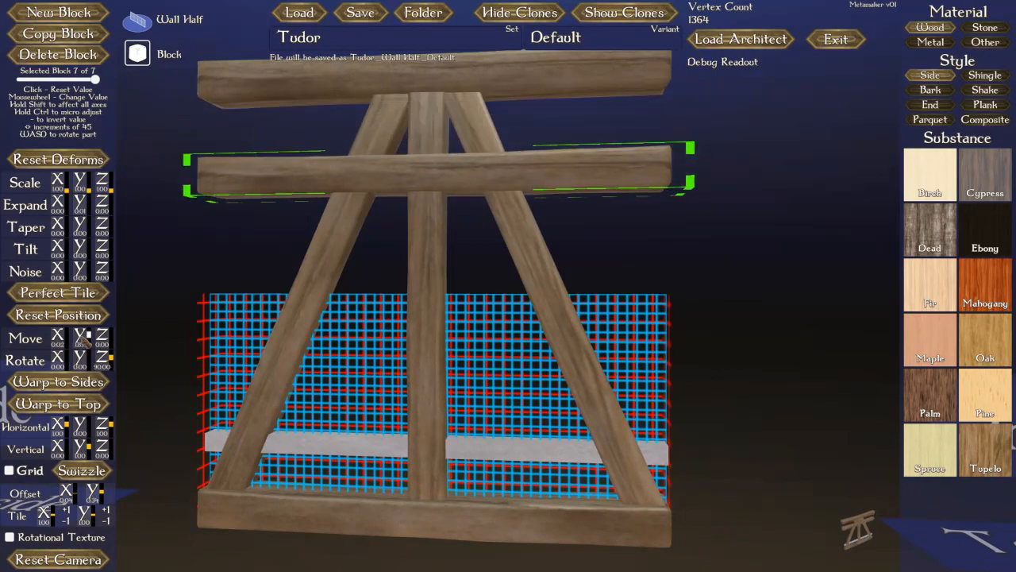
{"action": "scroll", "coordinate": [80, 337], "scroll_direction": "down", "scroll_amount": 5}
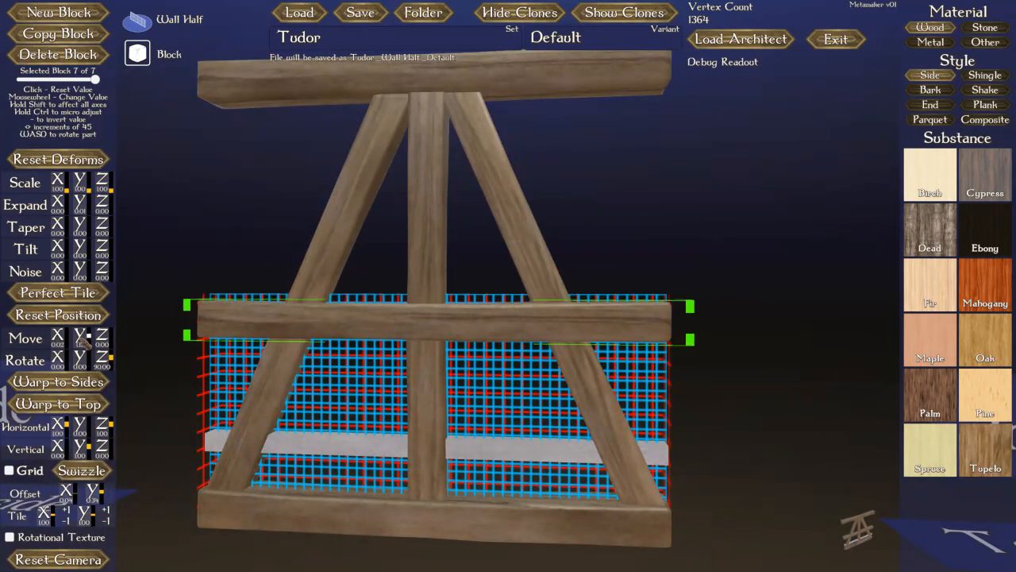
Turn the copied middle beam over by setting its Z rotation to -90
{"action": "middle_click_drag", "start_coordinate": [397, 195], "coordinate": [252, 199]}
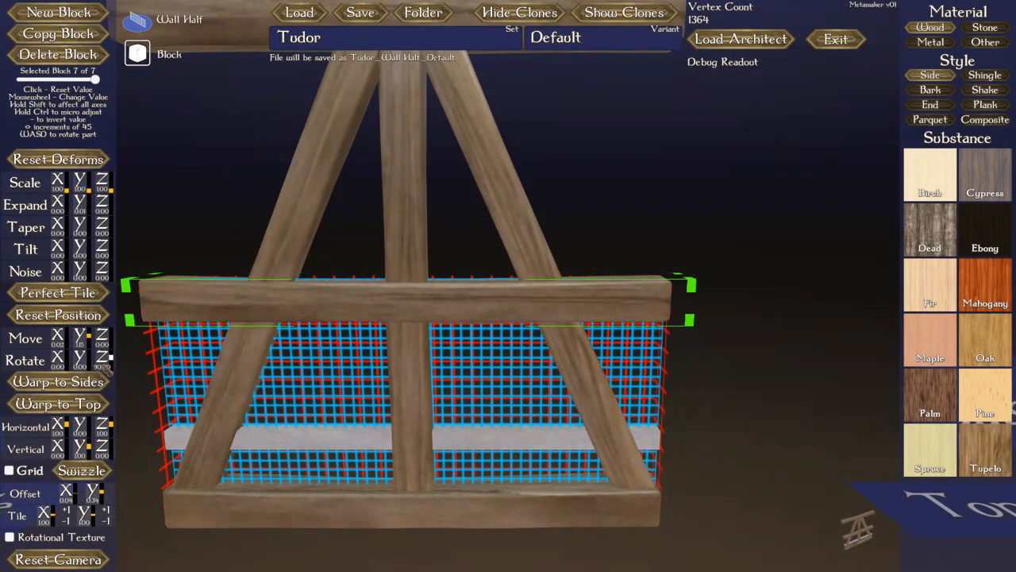
{"action": "scroll", "coordinate": [109, 367], "scroll_direction": "up", "scroll_amount": 10}
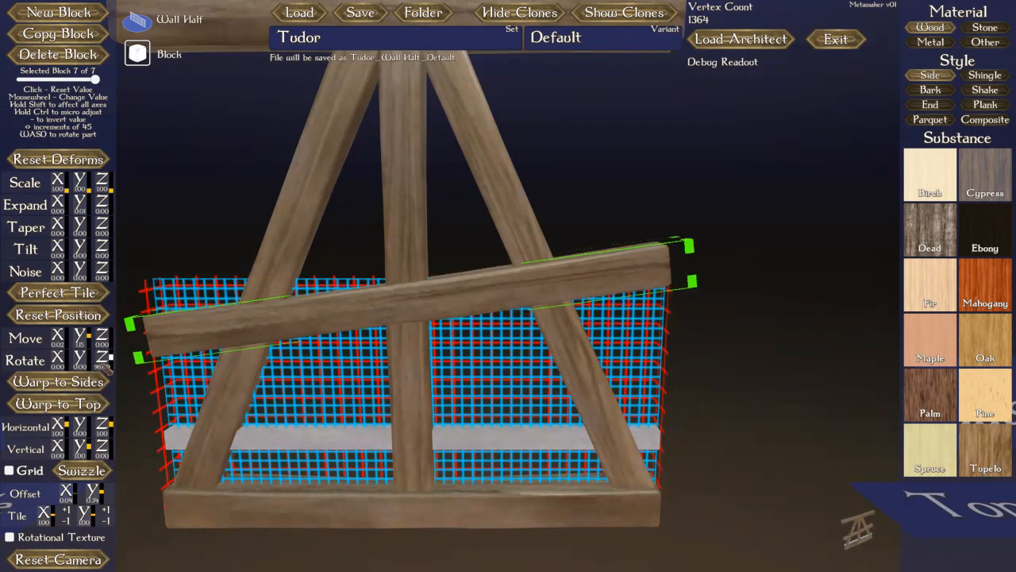
{"action": "scroll", "coordinate": [107, 366], "scroll_direction": "up", "scroll_amount": 15}
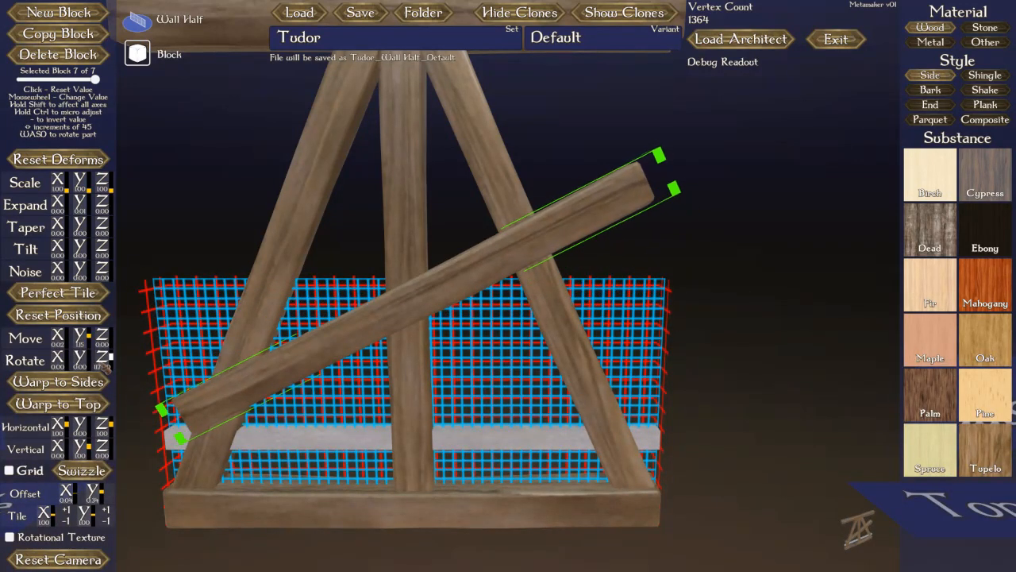
{"action": "left_click", "coordinate": [109, 366]}
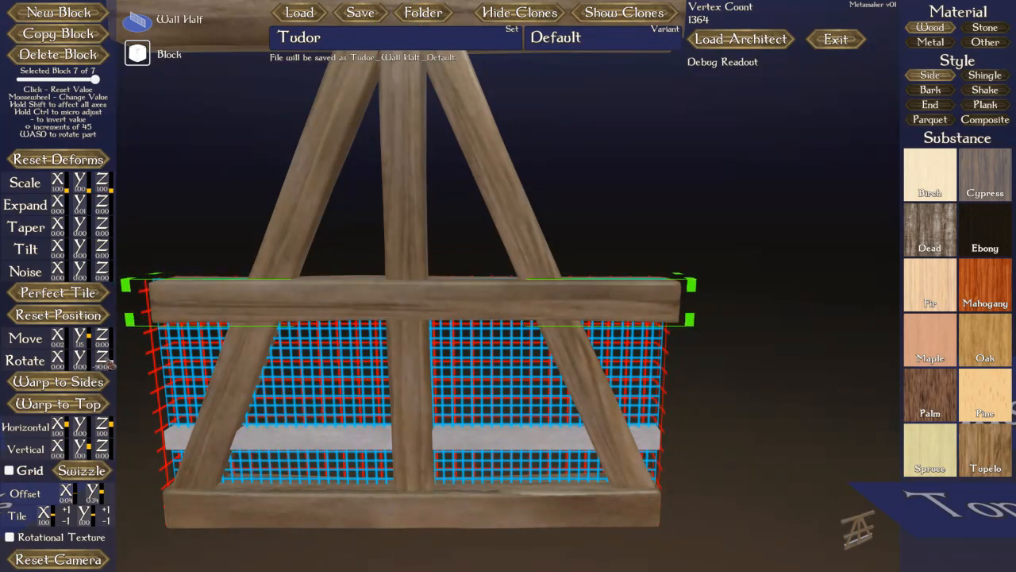
Align the middle horizontal beam with the wall by moving it to X position -0.02 and Y position 1.16
{"action": "mouse_move", "coordinate": [459, 200]}
{"action": "middle_mouse_down"}
{"action": "mouse_move", "coordinate": [467, 220]}
{"action": "mouse_move", "coordinate": [458, 204]}
{"action": "middle_mouse_up"}
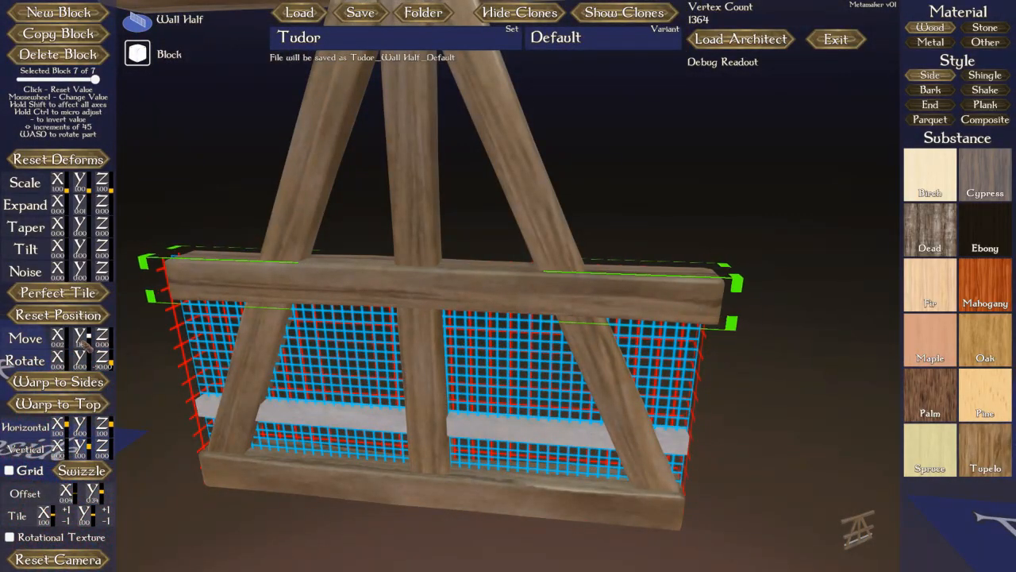
{"action": "middle_click_drag", "start_coordinate": [510, 363], "coordinate": [481, 365]}
{"action": "scroll", "coordinate": [480, 365], "scroll_direction": "down", "scroll_amount": 2}
{"action": "middle_click_drag", "start_coordinate": [397, 394], "coordinate": [436, 407]}
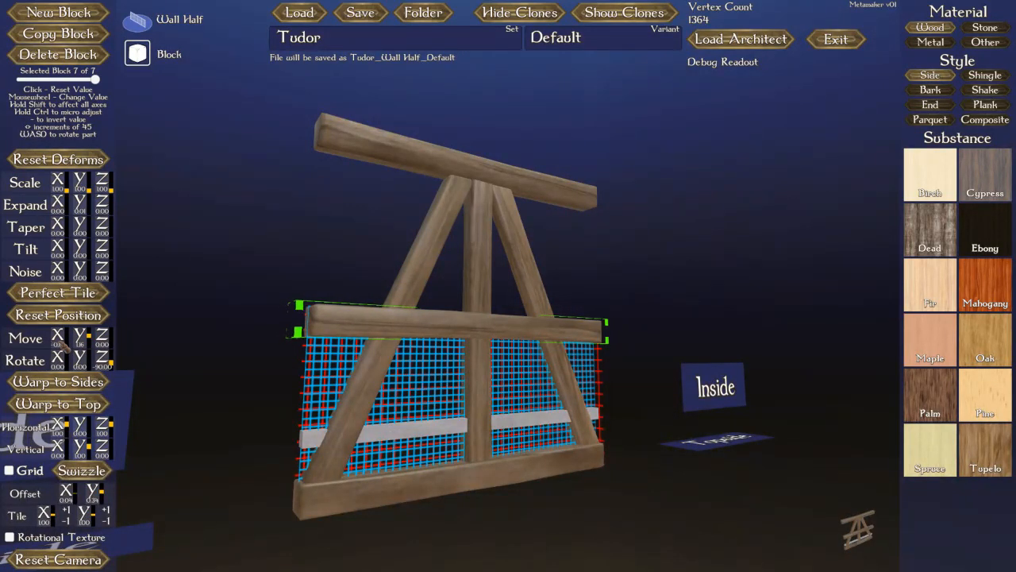
{"action": "middle_click_drag", "start_coordinate": [453, 389], "coordinate": [365, 421]}
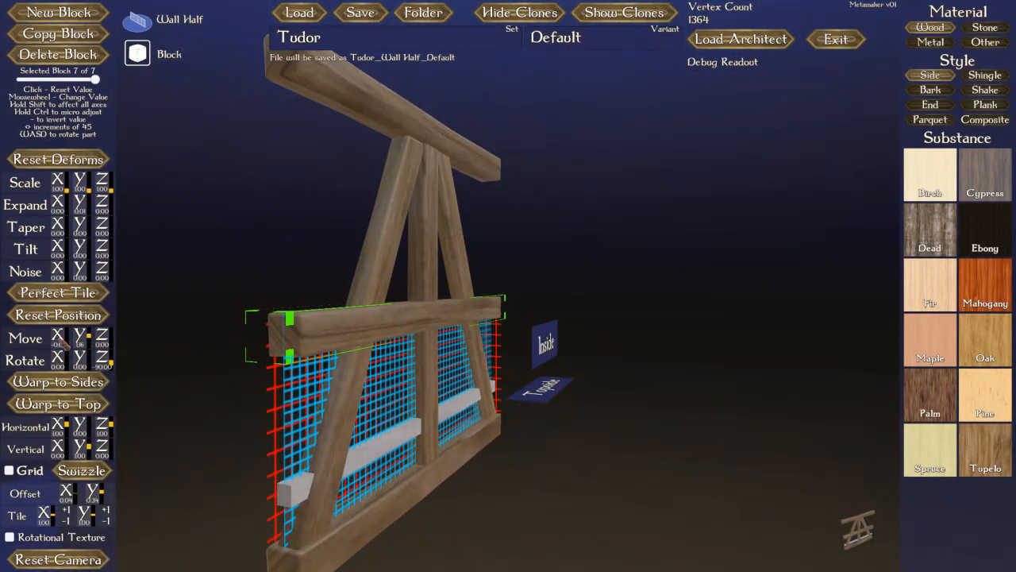
{"action": "mouse_move", "coordinate": [428, 462]}
{"action": "middle_mouse_down"}
{"action": "mouse_move", "coordinate": [399, 461]}
{"action": "mouse_move", "coordinate": [432, 459]}
{"action": "mouse_move", "coordinate": [416, 457]}
{"action": "middle_mouse_up"}
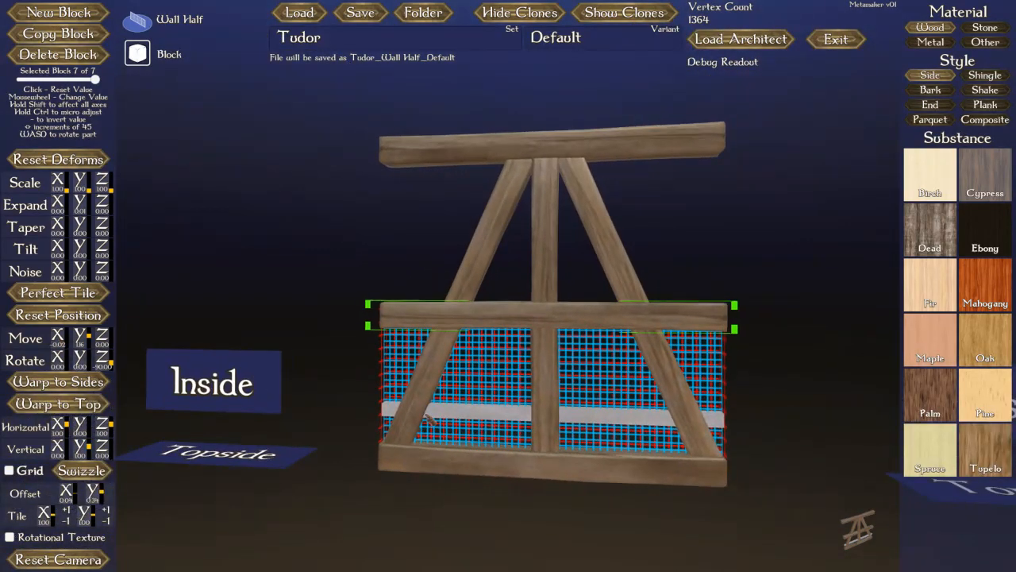
{"action": "scroll", "coordinate": [444, 425], "scroll_direction": "down", "scroll_amount": 3}
{"action": "scroll", "coordinate": [592, 338], "scroll_direction": "up", "scroll_amount": 5}
{"action": "scroll", "coordinate": [600, 364], "scroll_direction": "down", "scroll_amount": 2}
Set the tile type back to Wall Full and enlarge the plaster panel to Y expand 1.18 at Y position 1.23
{"action": "left_click", "coordinate": [143, 24]}
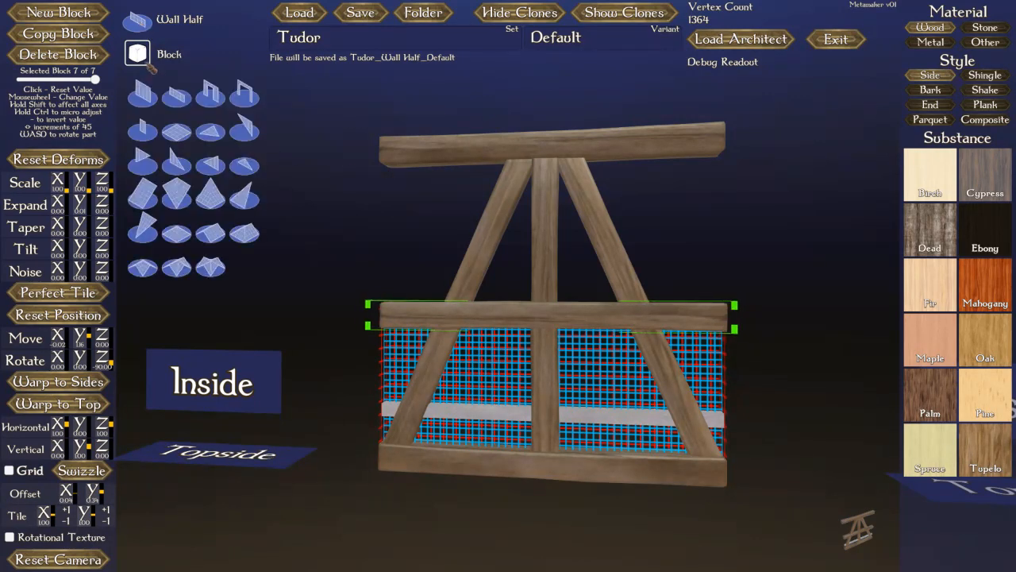
{"action": "left_click", "coordinate": [148, 99]}
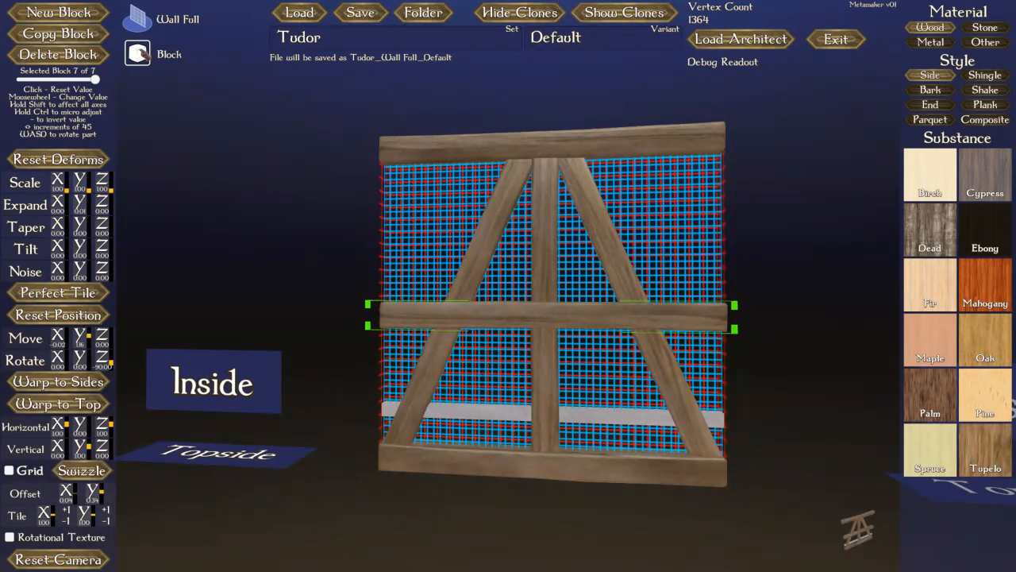
{"action": "left_click_drag", "start_coordinate": [101, 81], "coordinate": [18, 80]}
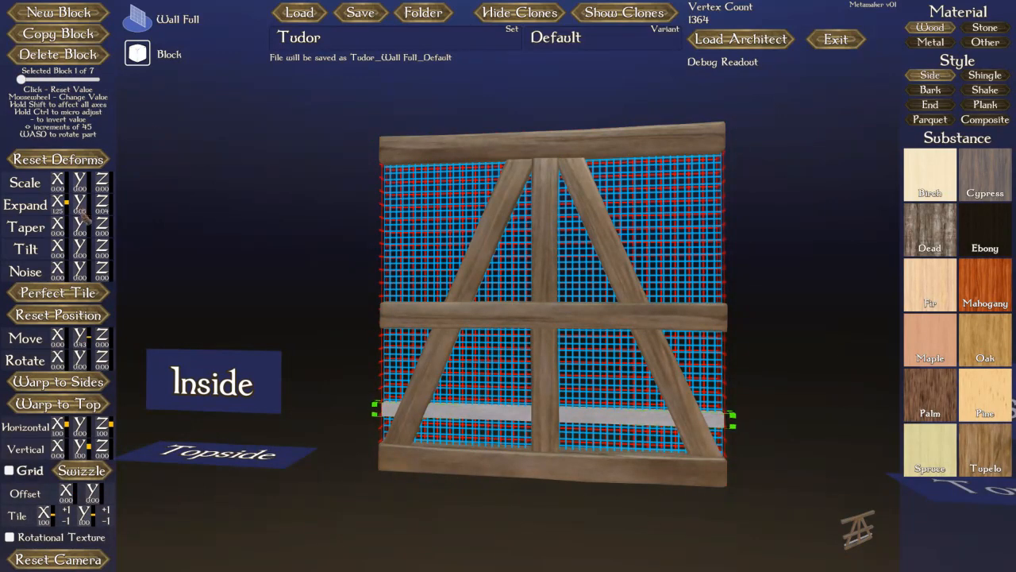
{"action": "scroll", "coordinate": [82, 342], "scroll_direction": "up", "scroll_amount": 2, "text": "ctrl"}
{"action": "scroll", "coordinate": [82, 342], "scroll_direction": "up", "scroll_amount": 5}
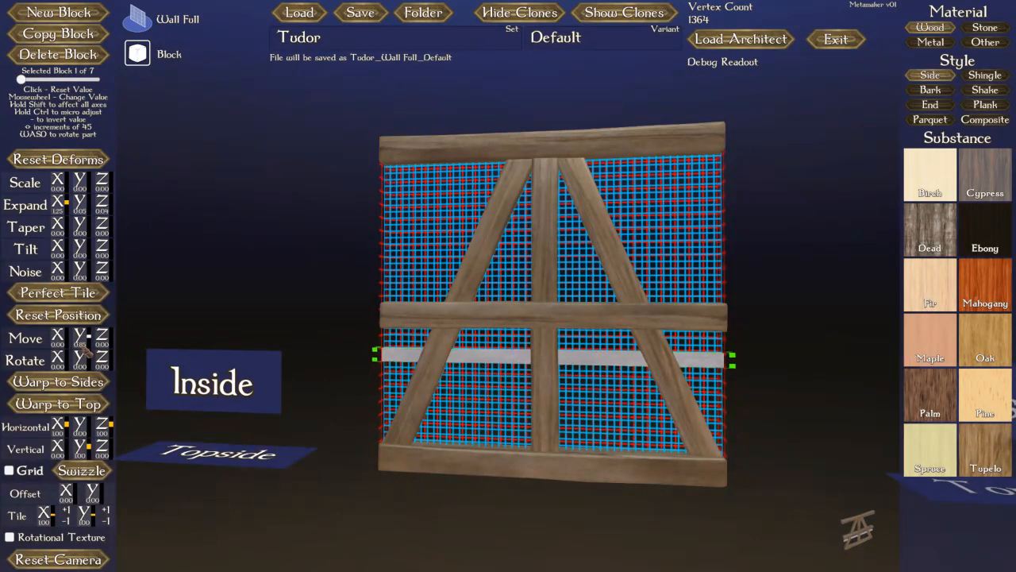
{"action": "scroll", "coordinate": [80, 206], "scroll_direction": "up", "scroll_amount": 10}
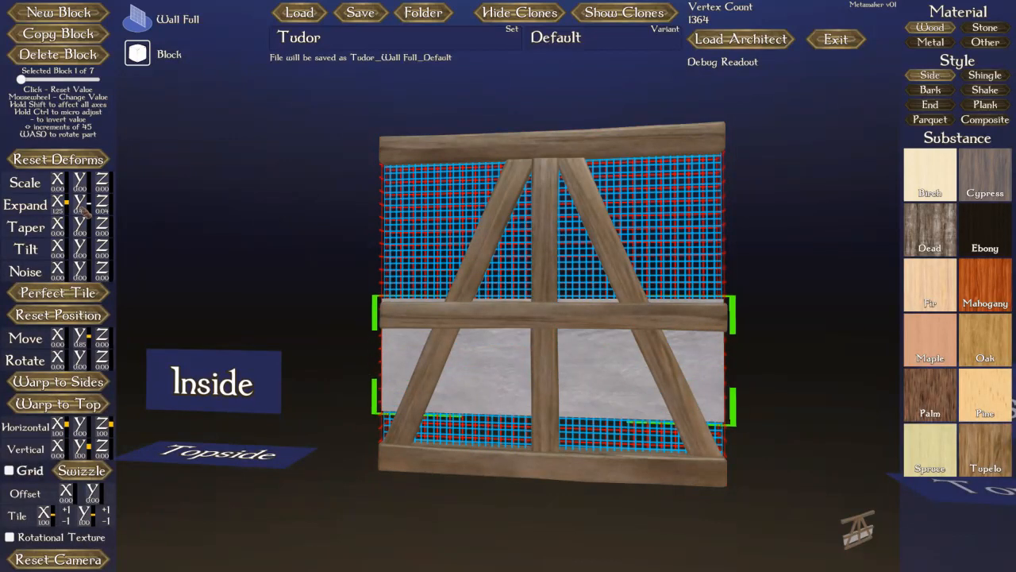
{"action": "scroll", "coordinate": [83, 337], "scroll_direction": "up", "scroll_amount": 5}
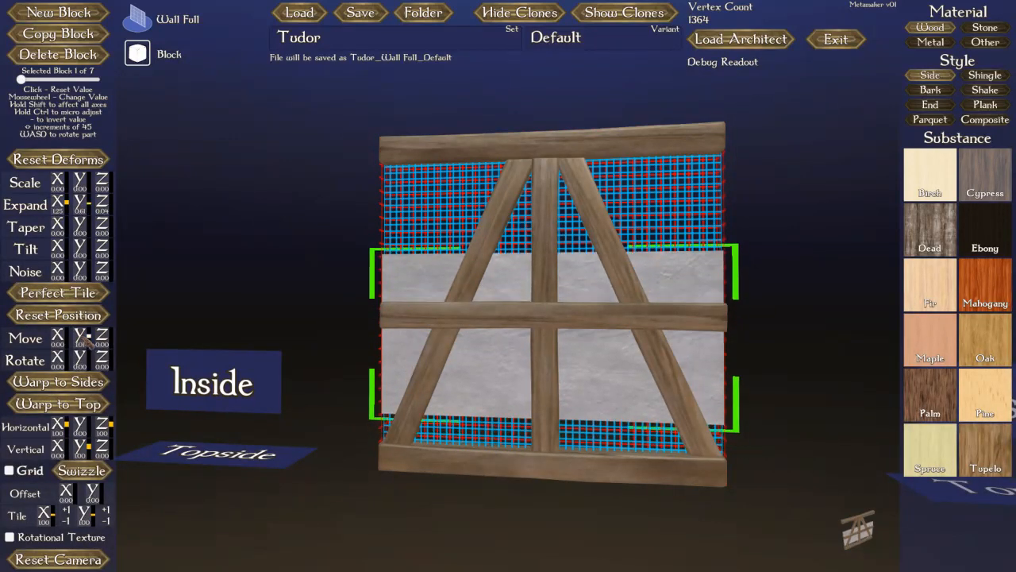
{"action": "scroll", "coordinate": [83, 338], "scroll_direction": "up", "scroll_amount": 1}
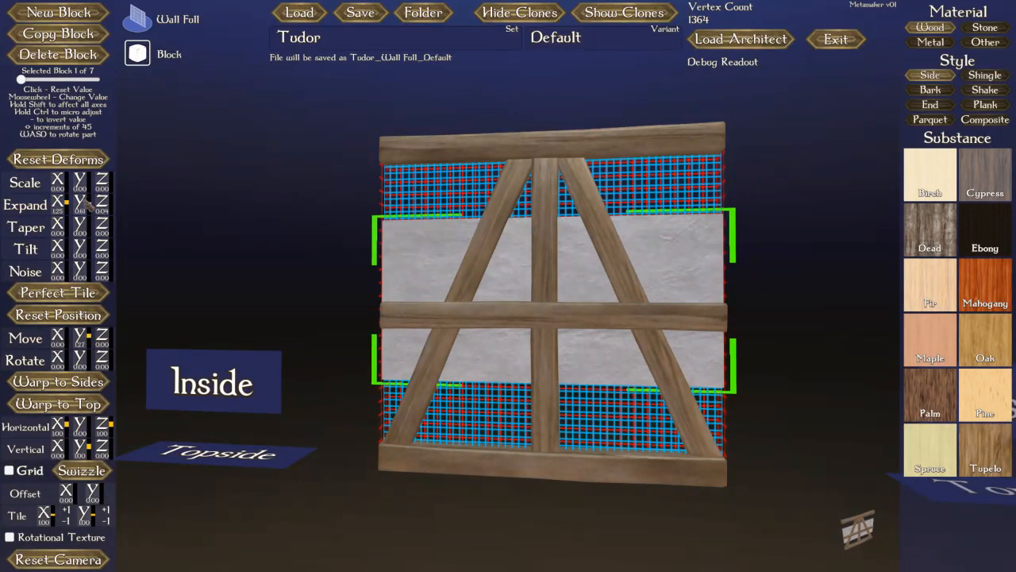
{"action": "scroll", "coordinate": [82, 206], "scroll_direction": "up", "scroll_amount": 8}
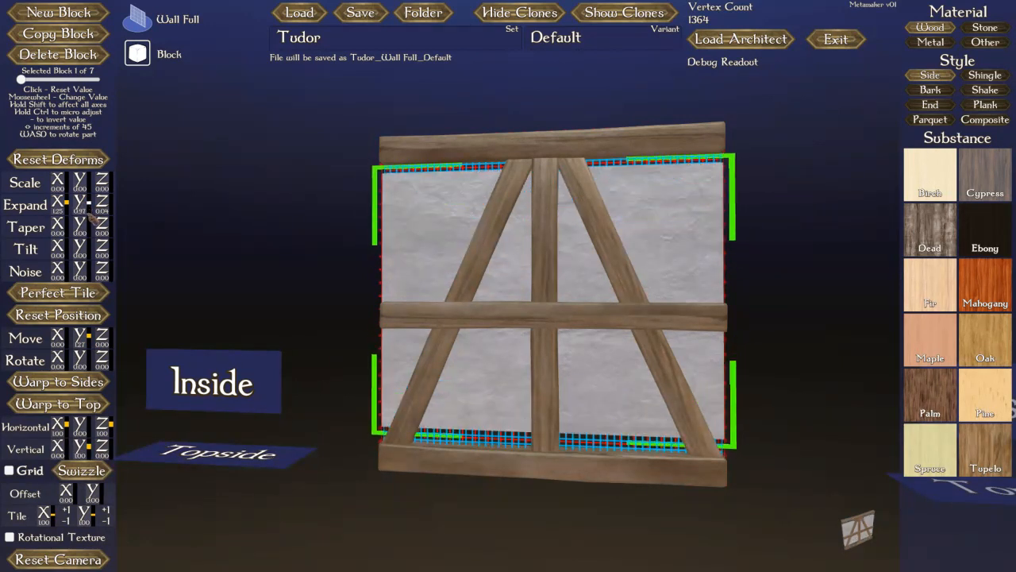
{"action": "scroll", "coordinate": [89, 211], "scroll_direction": "up", "scroll_amount": 1}
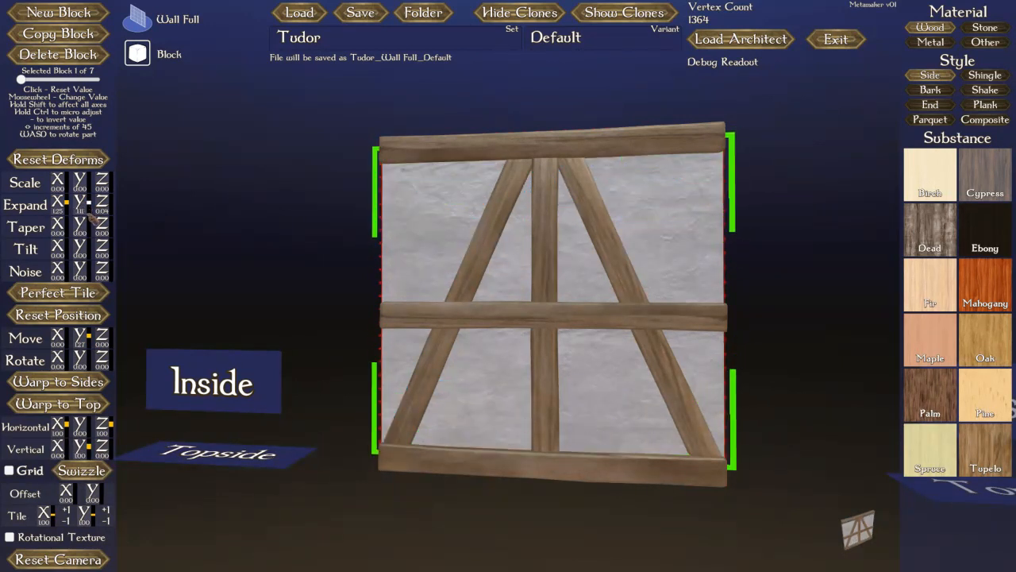
{"action": "scroll", "coordinate": [84, 335], "scroll_direction": "down", "scroll_amount": 1}
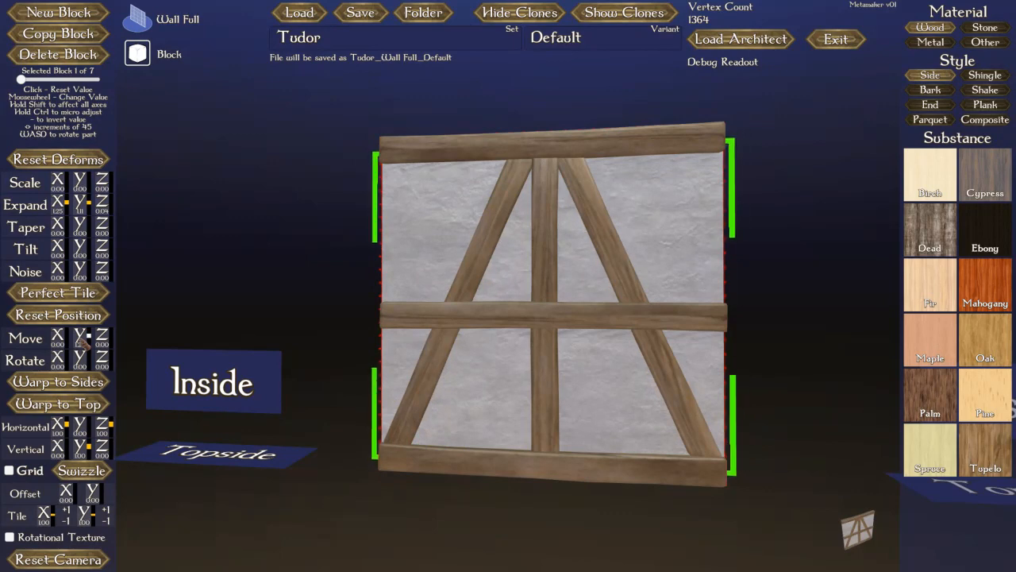
Save the wall tile as Tudor_Wall Full_Default, show its clones and inspect the tiled result
{"action": "middle_click_drag", "start_coordinate": [257, 186], "coordinate": [249, 204]}
{"action": "scroll", "coordinate": [249, 204], "scroll_direction": "down", "scroll_amount": 4}
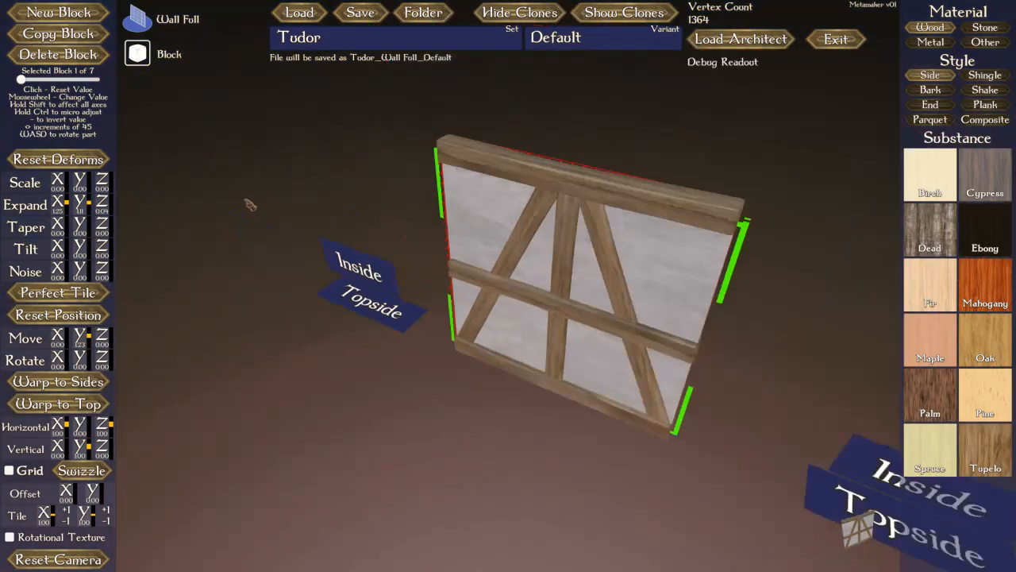
{"action": "middle_click_drag", "start_coordinate": [376, 207], "coordinate": [336, 187]}
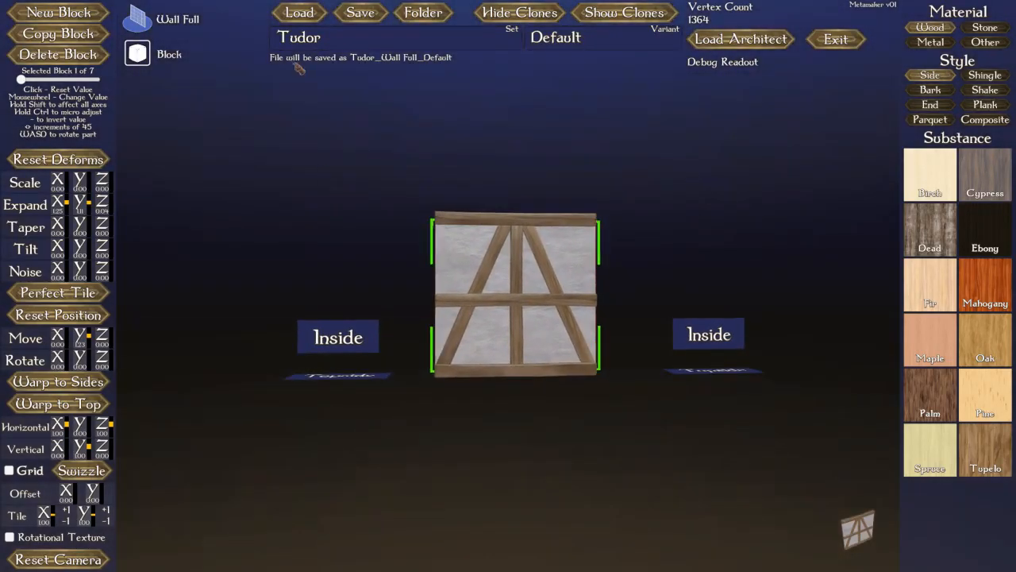
{"action": "left_click", "coordinate": [356, 14]}
{"action": "left_click", "coordinate": [374, 32]}
{"action": "left_click", "coordinate": [622, 22]}
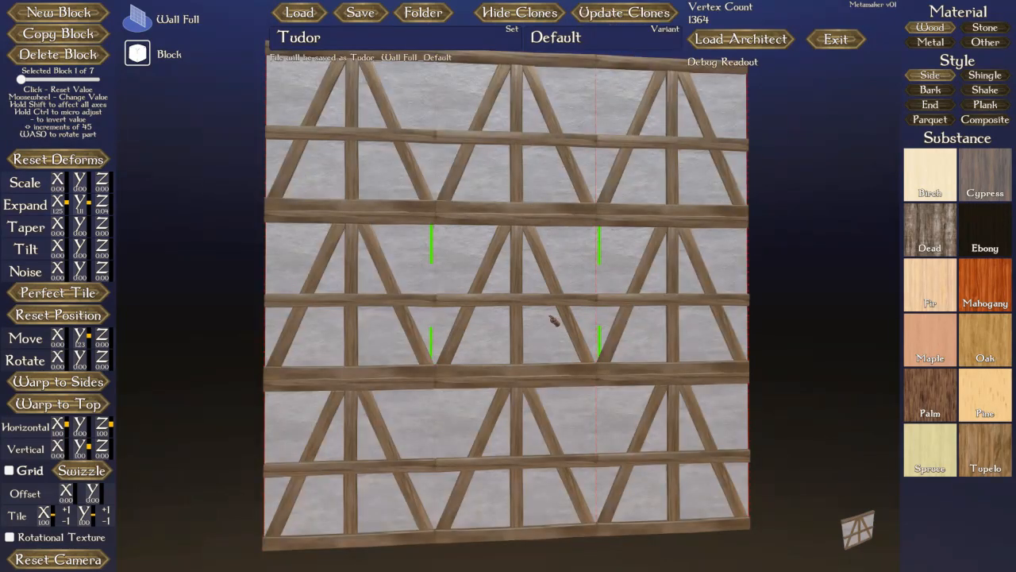
{"action": "mouse_move", "coordinate": [555, 320]}
{"action": "middle_mouse_down"}
{"action": "mouse_move", "coordinate": [550, 311]}
{"action": "mouse_move", "coordinate": [555, 320]}
{"action": "middle_mouse_up"}
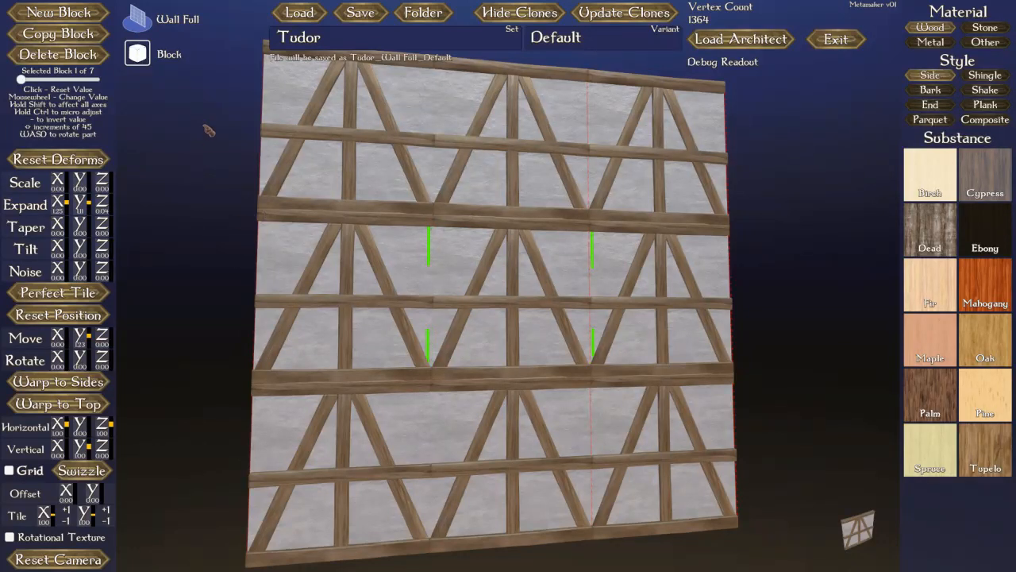
{"action": "middle_click_drag", "start_coordinate": [228, 196], "coordinate": [219, 210]}
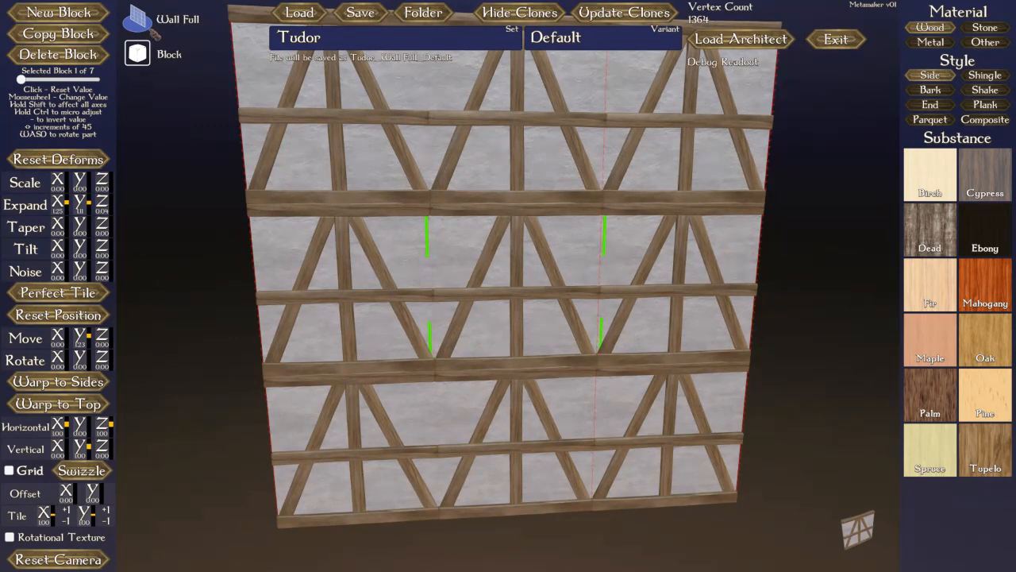
Set the tile type to Wall Half and try shrinking the plaster panel to Y expand 0.41
{"action": "left_click", "coordinate": [143, 27]}
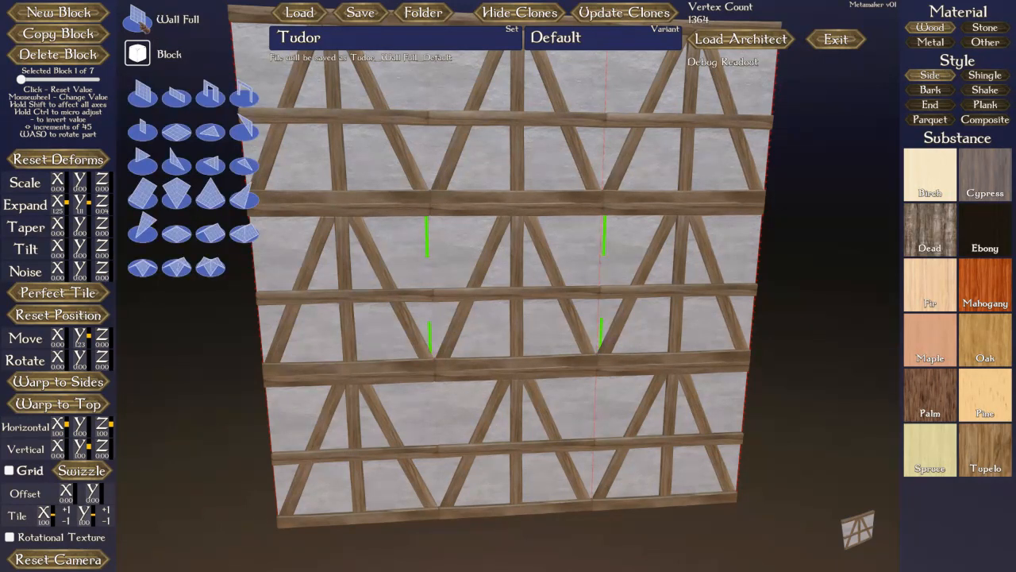
{"action": "left_click", "coordinate": [181, 101]}
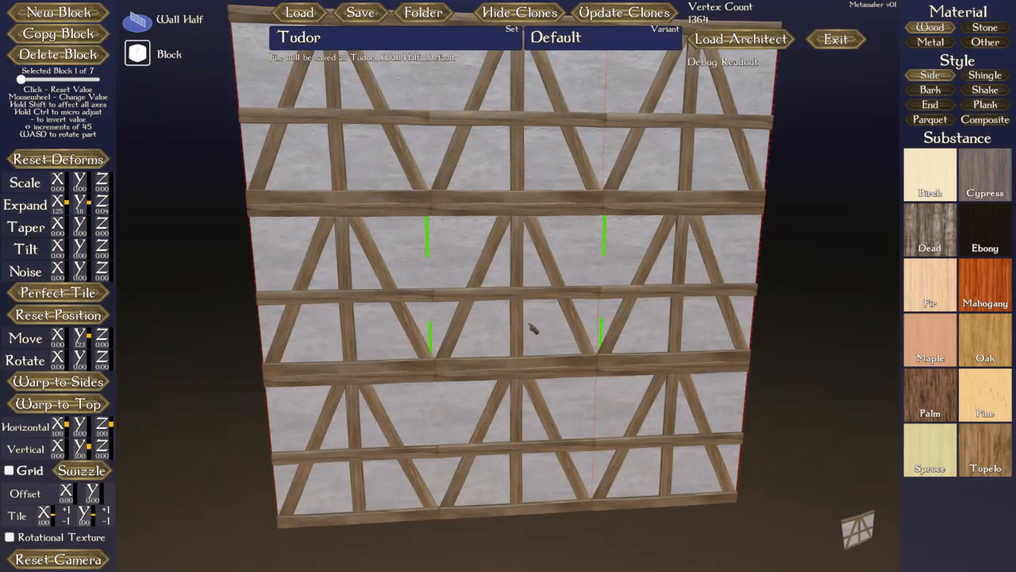
{"action": "scroll", "coordinate": [533, 331], "scroll_direction": "up", "scroll_amount": 3}
{"action": "scroll", "coordinate": [532, 331], "scroll_direction": "up", "scroll_amount": 2}
{"action": "right_click_drag", "start_coordinate": [562, 374], "coordinate": [562, 360]}
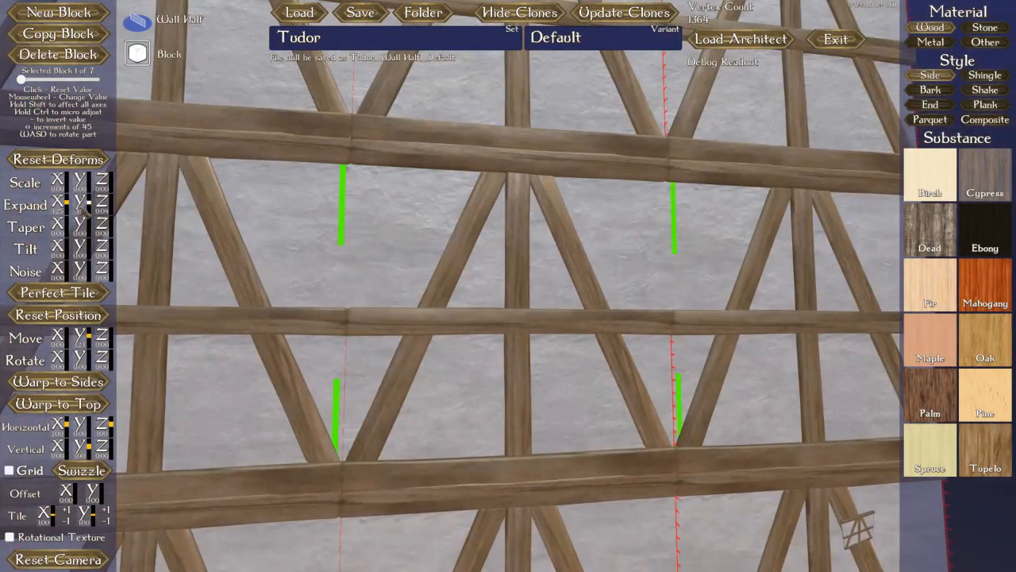
{"action": "scroll", "coordinate": [81, 208], "scroll_direction": "down", "scroll_amount": 2}
{"action": "scroll", "coordinate": [83, 211], "scroll_direction": "down", "scroll_amount": 8}
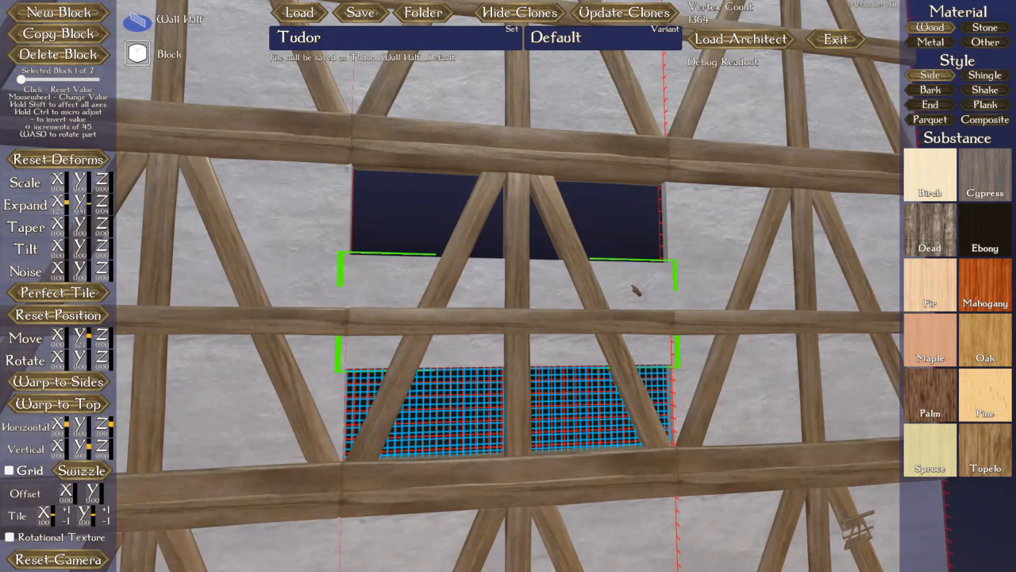
{"action": "right_click_drag", "start_coordinate": [670, 304], "coordinate": [689, 308]}
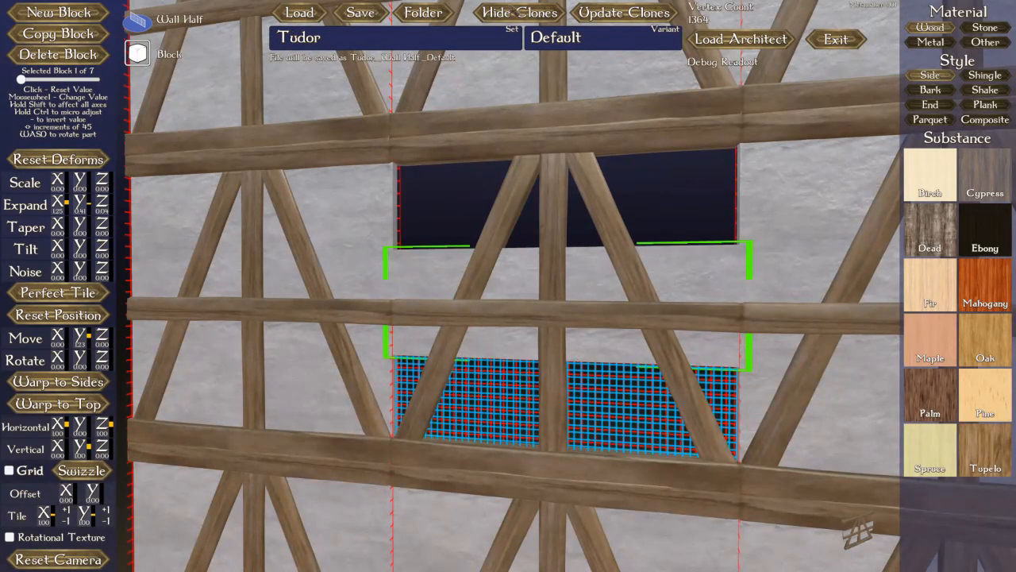
Hide the clones and load the saved Tudor Wall Full Default tile
{"action": "left_click", "coordinate": [508, 13]}
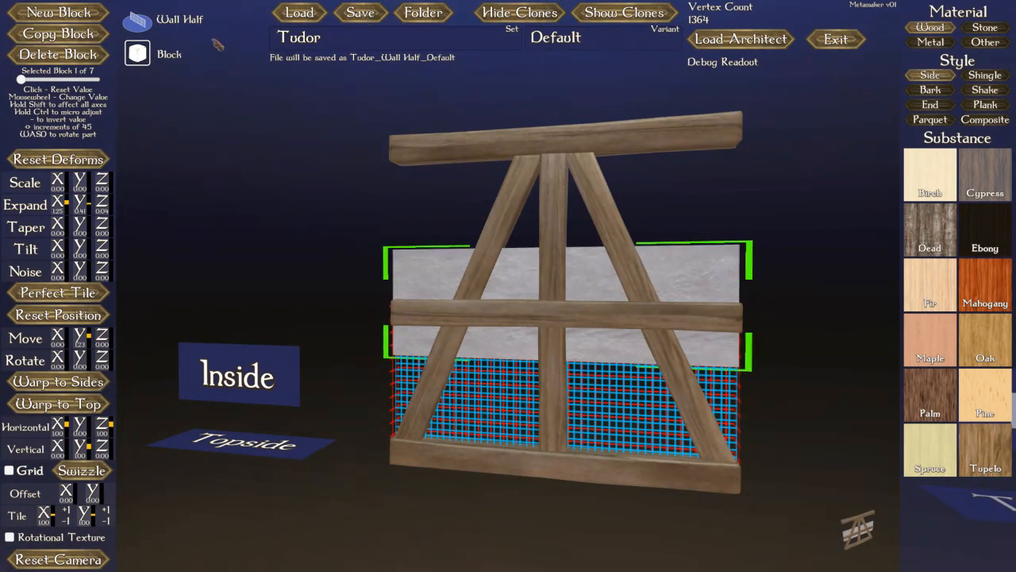
{"action": "left_click", "coordinate": [310, 13]}
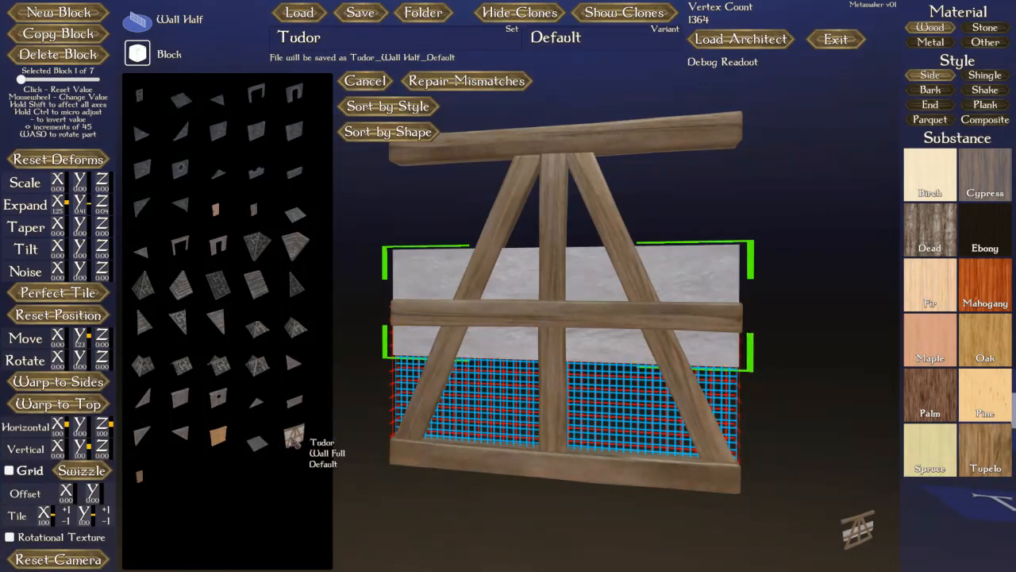
{"action": "left_click", "coordinate": [296, 439]}
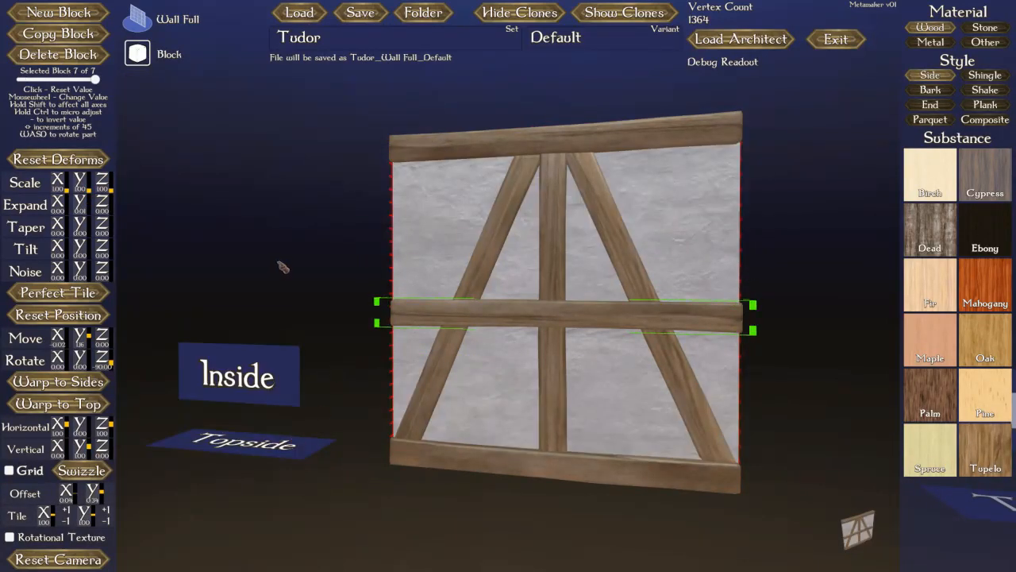
Select the central vertical beam, block 4, and turn on its texture grid
{"action": "mouse_move", "coordinate": [281, 266]}
{"action": "right_mouse_down"}
{"action": "mouse_move", "coordinate": [445, 274]}
{"action": "mouse_move", "coordinate": [285, 268]}
{"action": "right_mouse_up"}
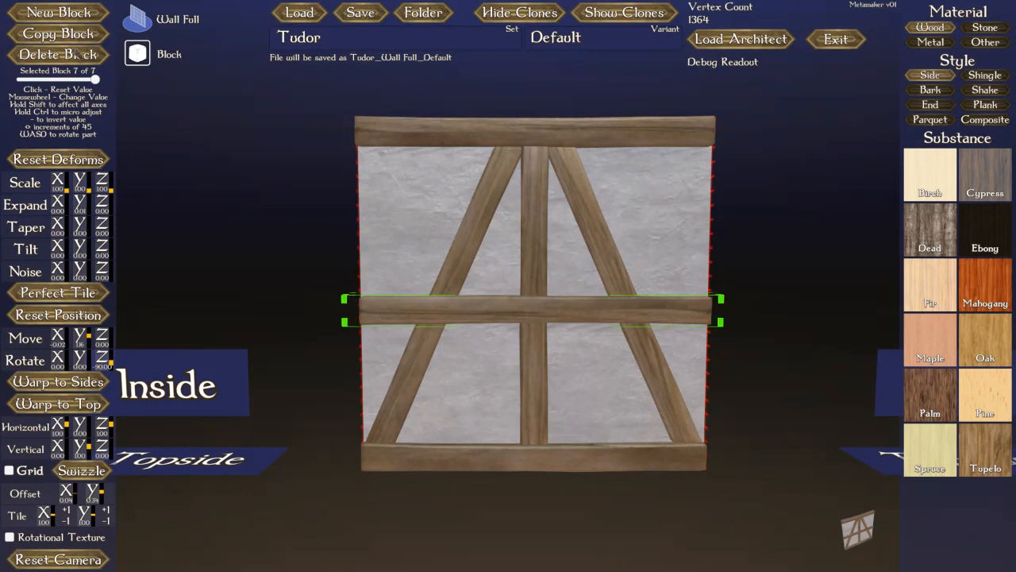
{"action": "left_click_drag", "start_coordinate": [95, 83], "coordinate": [58, 83]}
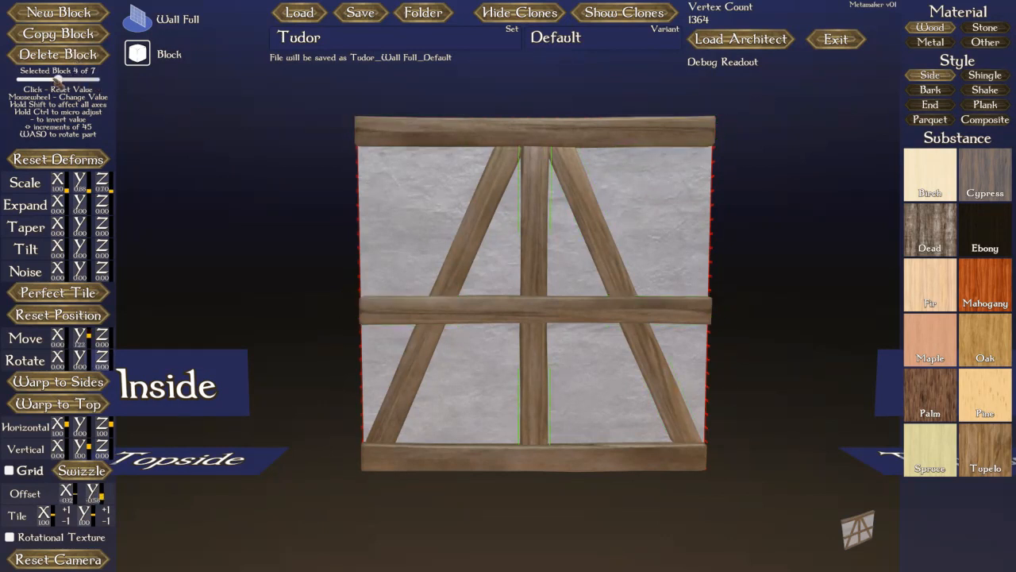
{"action": "mouse_move", "coordinate": [526, 267]}
{"action": "middle_mouse_down"}
{"action": "mouse_move", "coordinate": [537, 257]}
{"action": "mouse_move", "coordinate": [527, 269]}
{"action": "middle_mouse_up"}
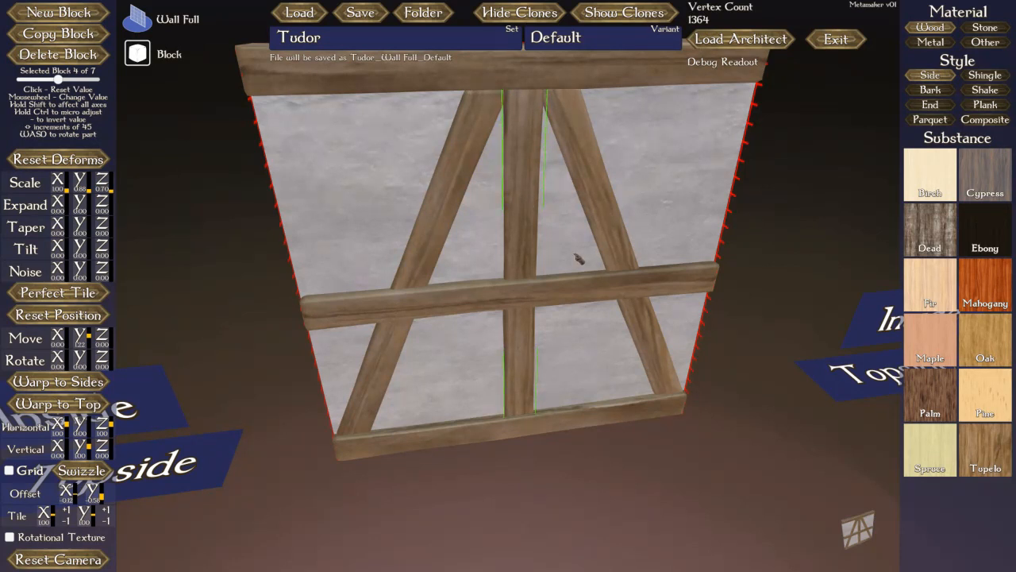
{"action": "key", "text": "g"}
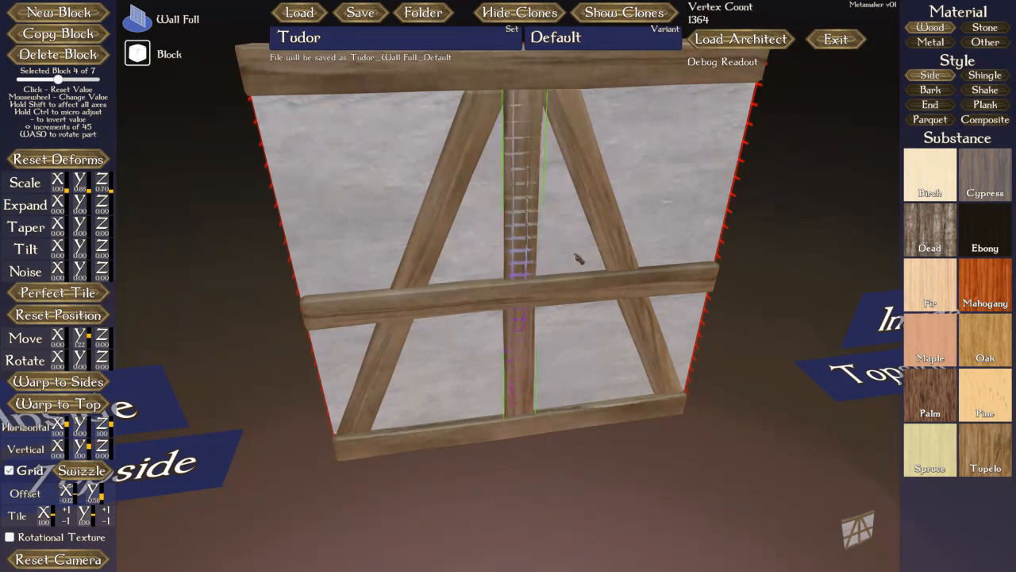
{"action": "left_click", "coordinate": [19, 474]}
{"action": "left_click", "coordinate": [27, 469]}
{"action": "middle_click_drag", "start_coordinate": [307, 413], "coordinate": [395, 423]}
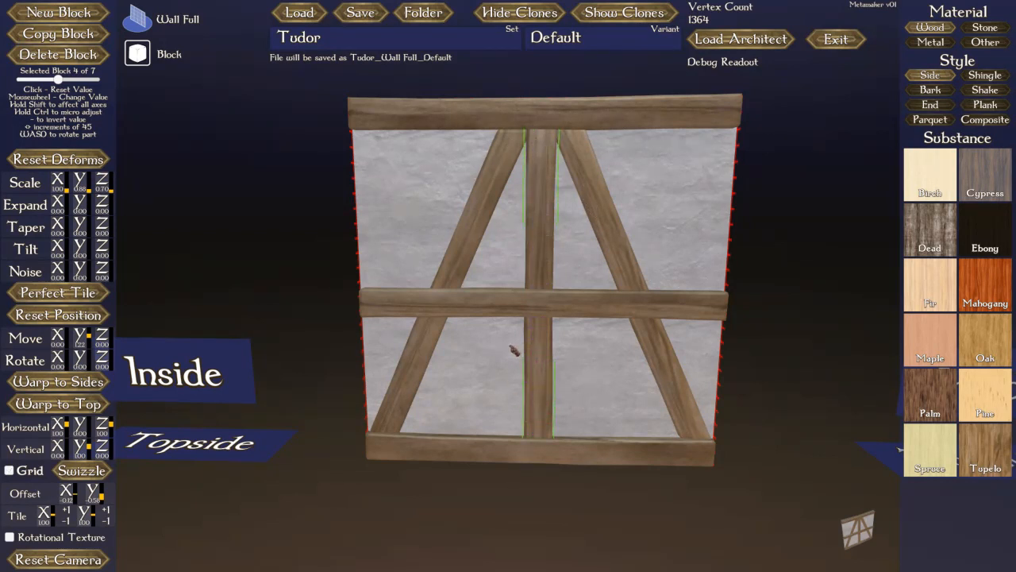
{"action": "key", "text": "g"}
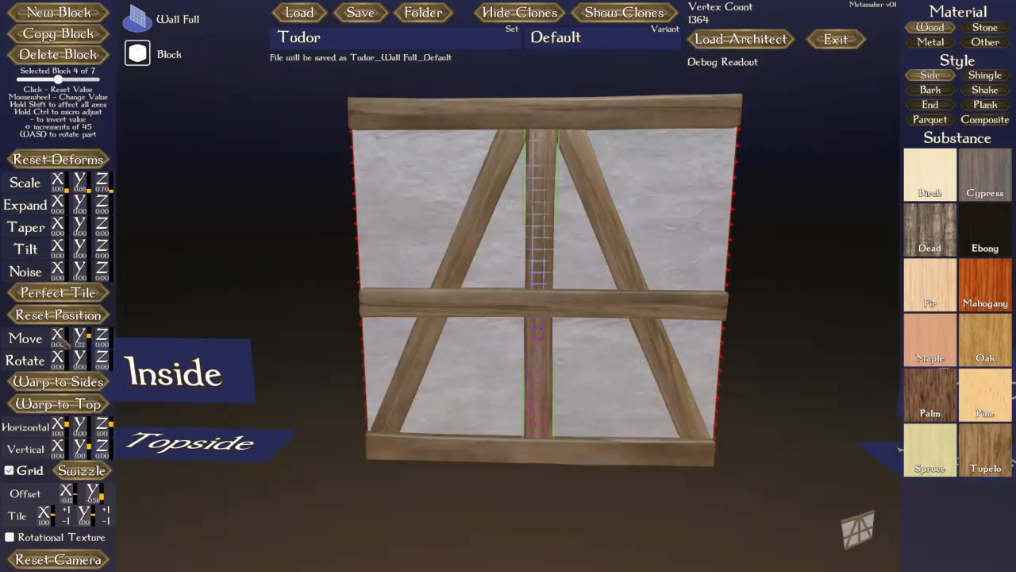
Move the vertical beam from the wall's centre to its side edge at X position 1.16
{"action": "scroll", "coordinate": [67, 343], "scroll_direction": "up", "scroll_amount": 10}
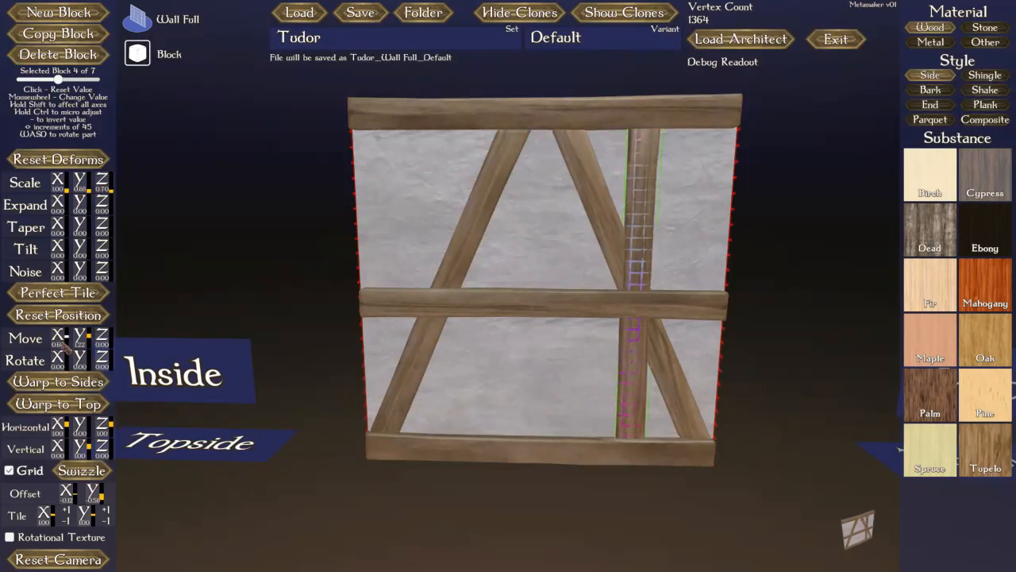
{"action": "scroll", "coordinate": [66, 343], "scroll_direction": "up", "scroll_amount": 8}
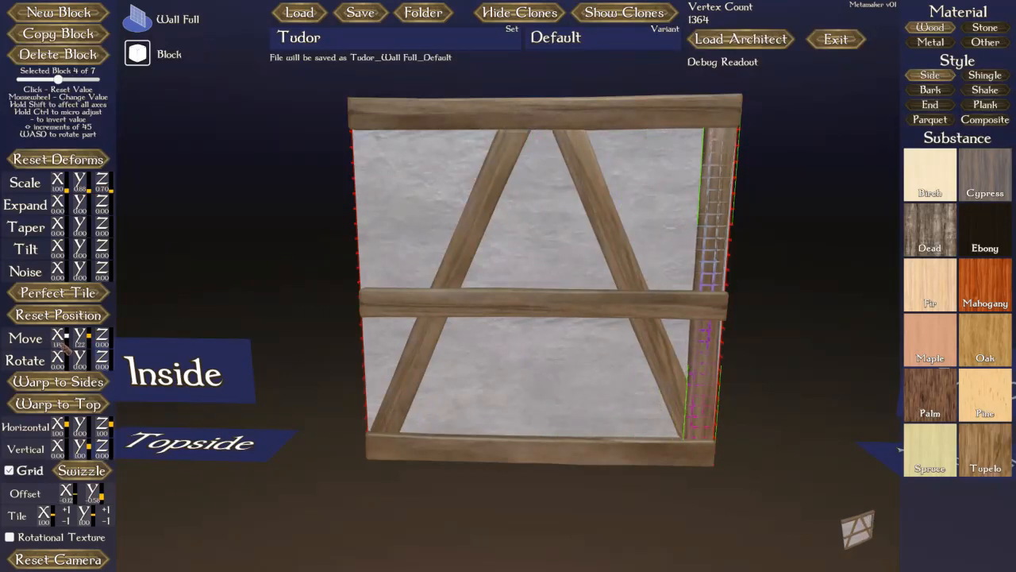
{"action": "scroll", "coordinate": [67, 343], "scroll_direction": "up", "scroll_amount": 2}
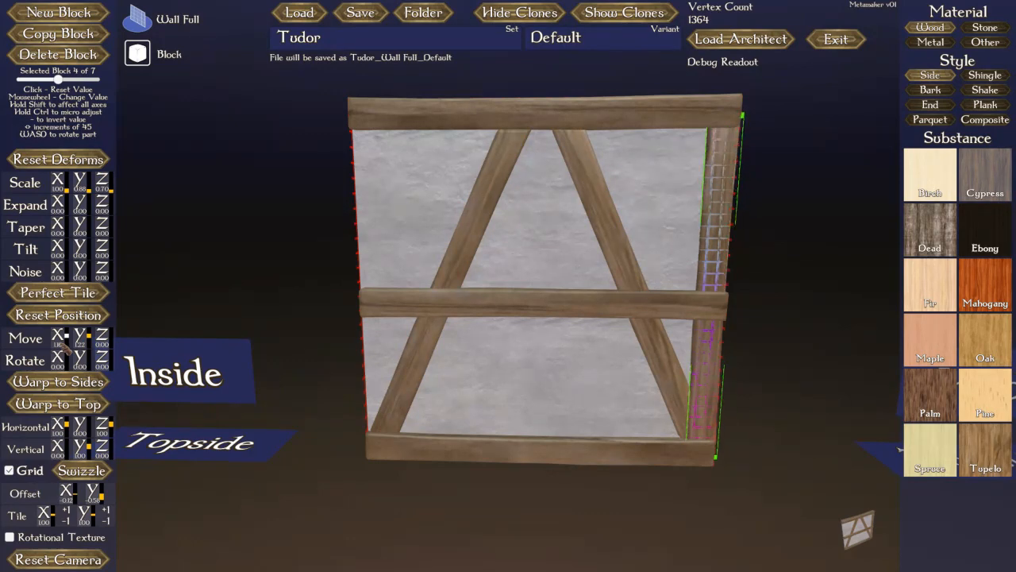
{"action": "middle_click_drag", "start_coordinate": [598, 424], "coordinate": [556, 410]}
{"action": "scroll", "coordinate": [584, 419], "scroll_direction": "down", "scroll_amount": 2}
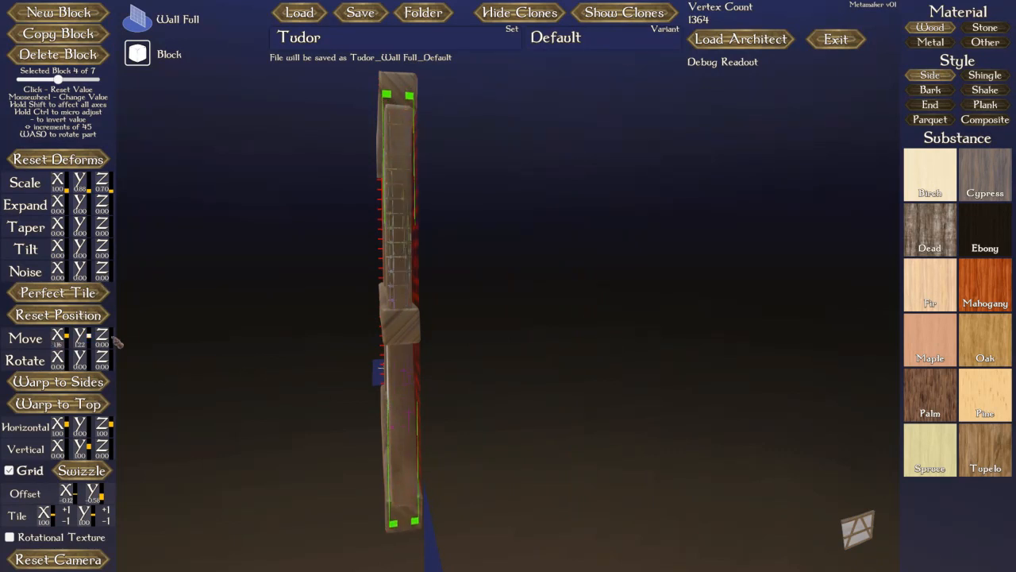
{"action": "middle_click_drag", "start_coordinate": [193, 327], "coordinate": [226, 303]}
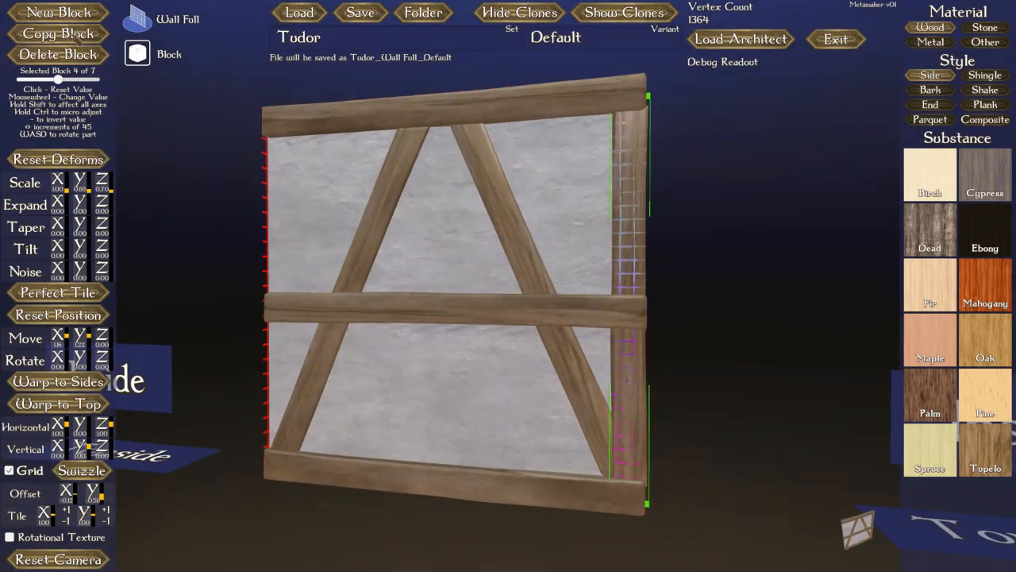
Copy the edge beam and mirror the copy to the opposite side of the wall at X position -1.16
{"action": "left_click", "coordinate": [75, 34]}
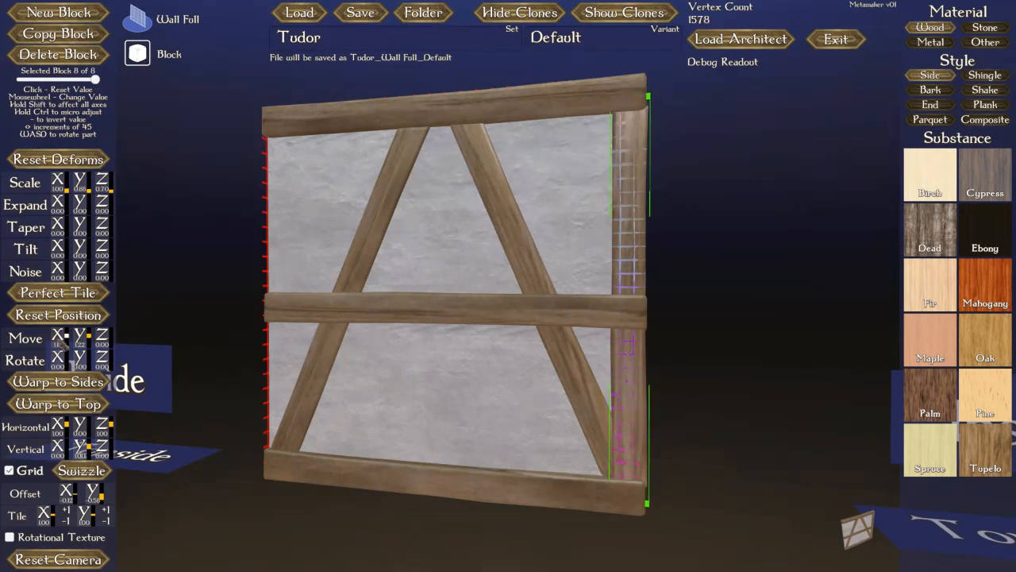
{"action": "key", "text": "minus"}
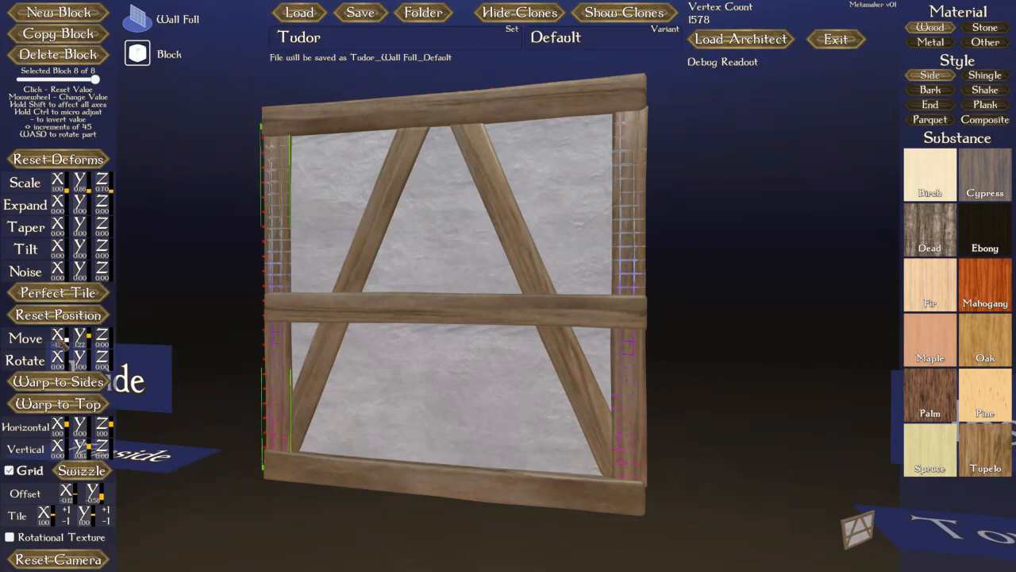
{"action": "right_click_drag", "start_coordinate": [309, 234], "coordinate": [222, 231]}
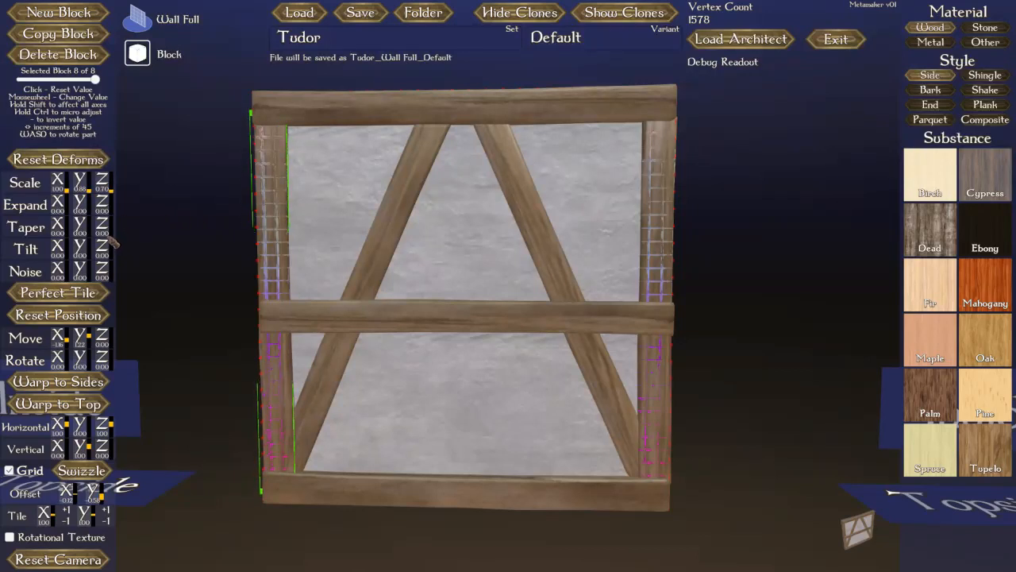
Shift the copied beam's texture offset to X 0.24 and Y -0.14, with its texture grid switched off
{"action": "left_click", "coordinate": [10, 470]}
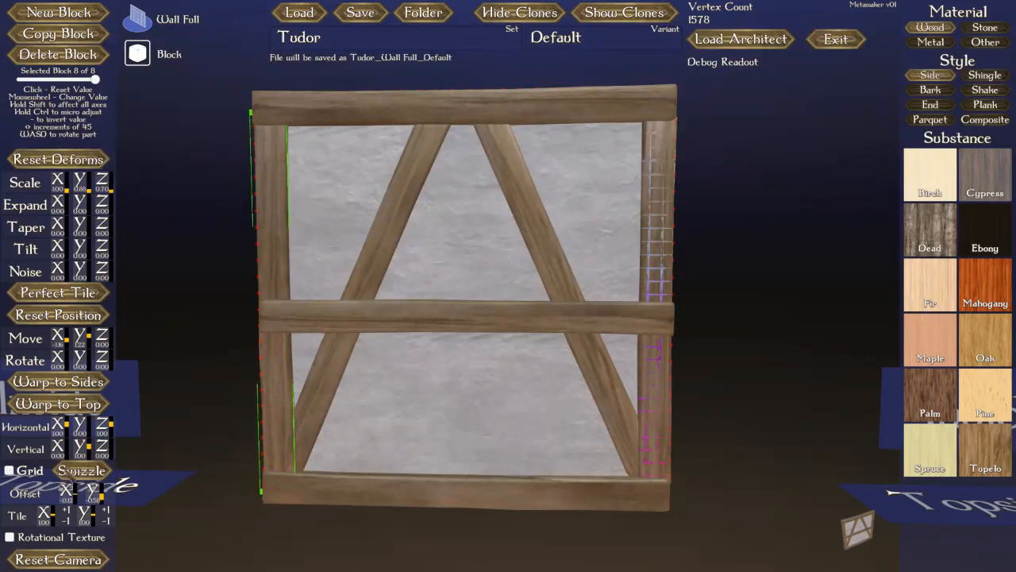
{"action": "scroll", "coordinate": [68, 497], "scroll_direction": "up", "scroll_amount": 6}
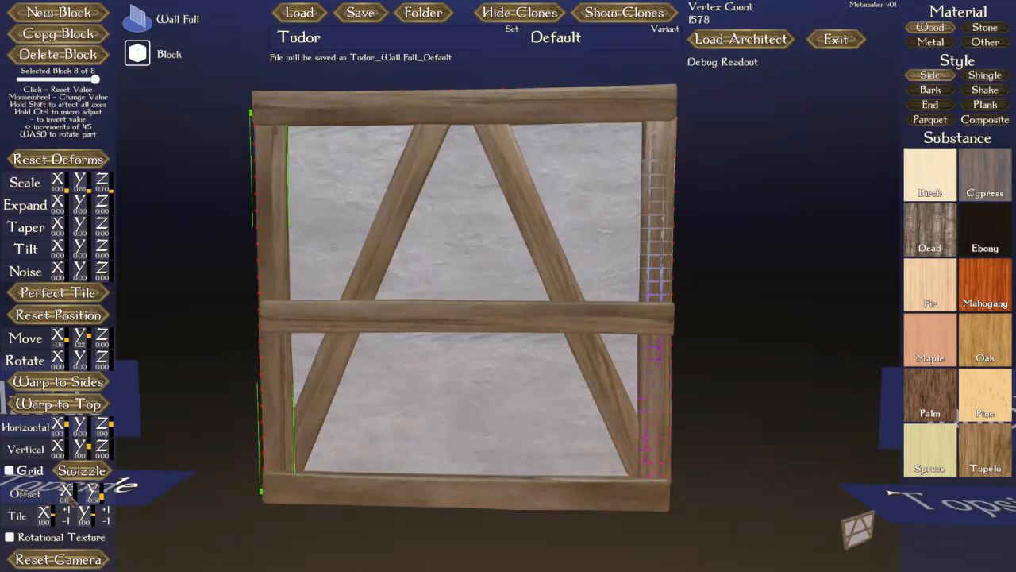
{"action": "scroll", "coordinate": [72, 500], "scroll_direction": "up", "scroll_amount": 2}
{"action": "scroll", "coordinate": [96, 501], "scroll_direction": "up", "scroll_amount": 3}
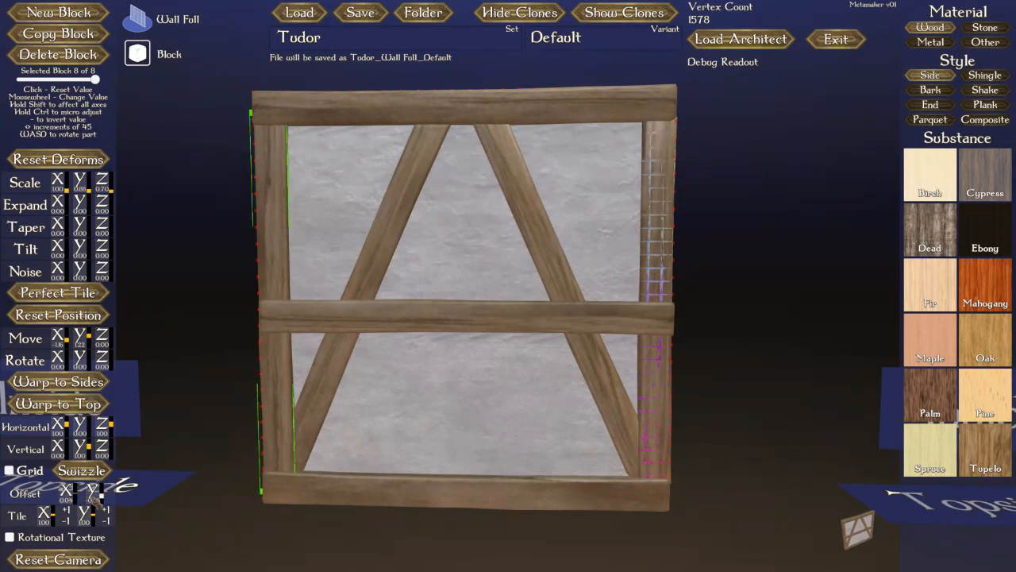
{"action": "left_click", "coordinate": [10, 470]}
{"action": "scroll", "coordinate": [96, 501], "scroll_direction": "down", "scroll_amount": 5}
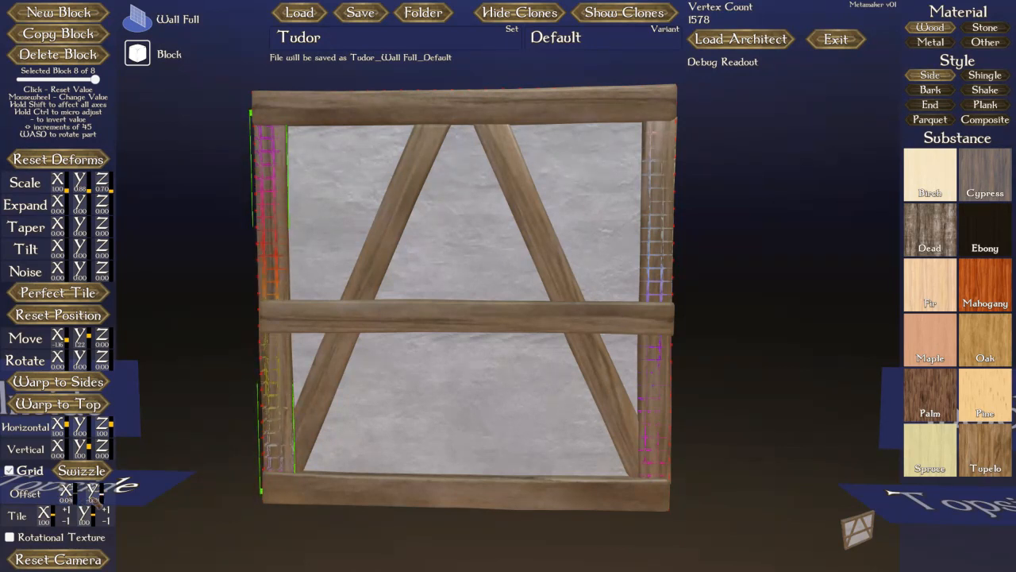
{"action": "scroll", "coordinate": [72, 501], "scroll_direction": "up", "scroll_amount": 10}
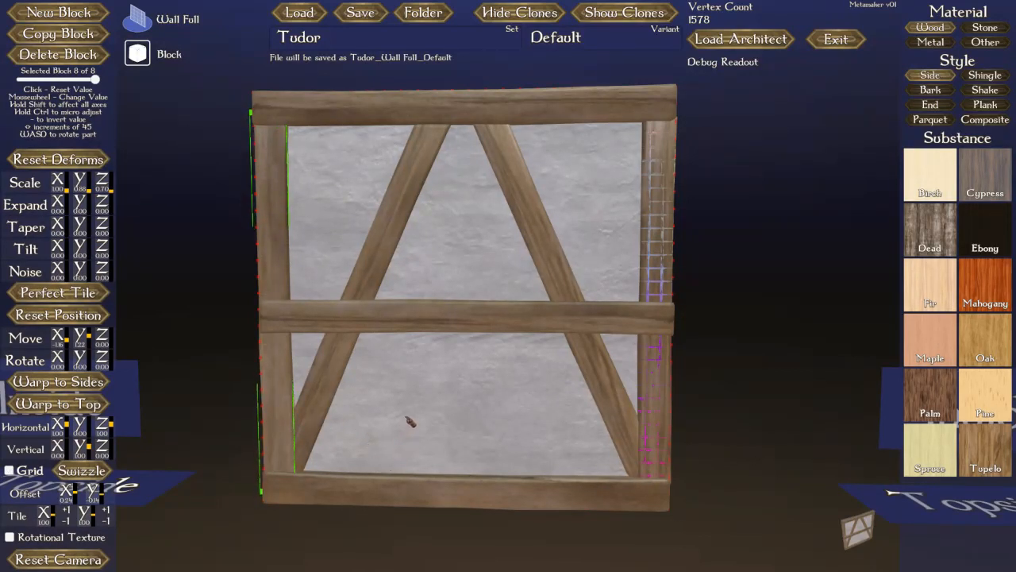
Select the middle horizontal beam, block 7, and reduce its Z scale to 0.66 so it sits behind the edge beams
{"action": "mouse_move", "coordinate": [382, 410]}
{"action": "right_mouse_down"}
{"action": "mouse_move", "coordinate": [392, 410]}
{"action": "mouse_move", "coordinate": [370, 418]}
{"action": "mouse_move", "coordinate": [386, 415]}
{"action": "right_mouse_up"}
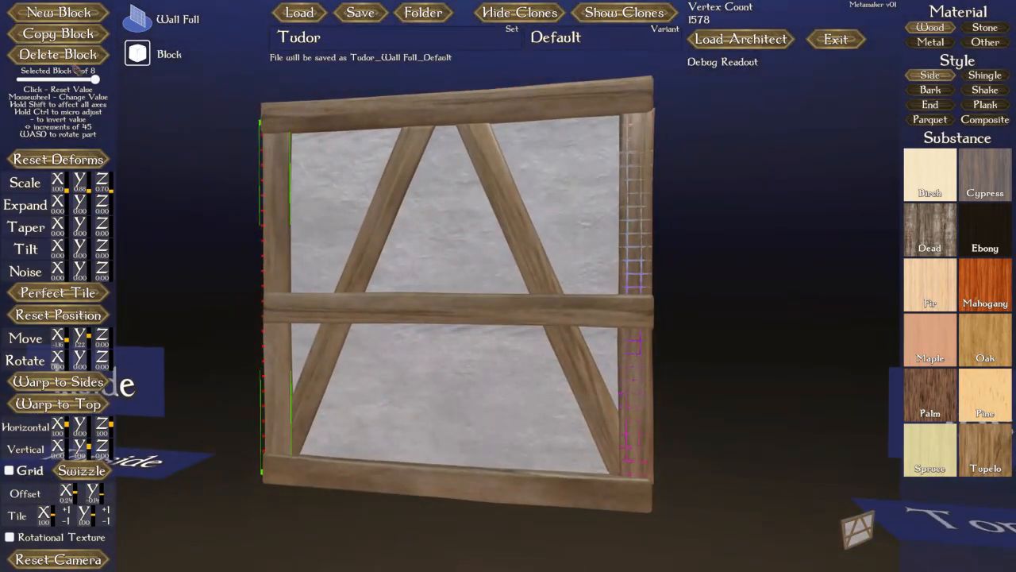
{"action": "mouse_move", "coordinate": [95, 79]}
{"action": "left_mouse_down"}
{"action": "mouse_move", "coordinate": [73, 78]}
{"action": "mouse_move", "coordinate": [83, 79]}
{"action": "left_mouse_up"}
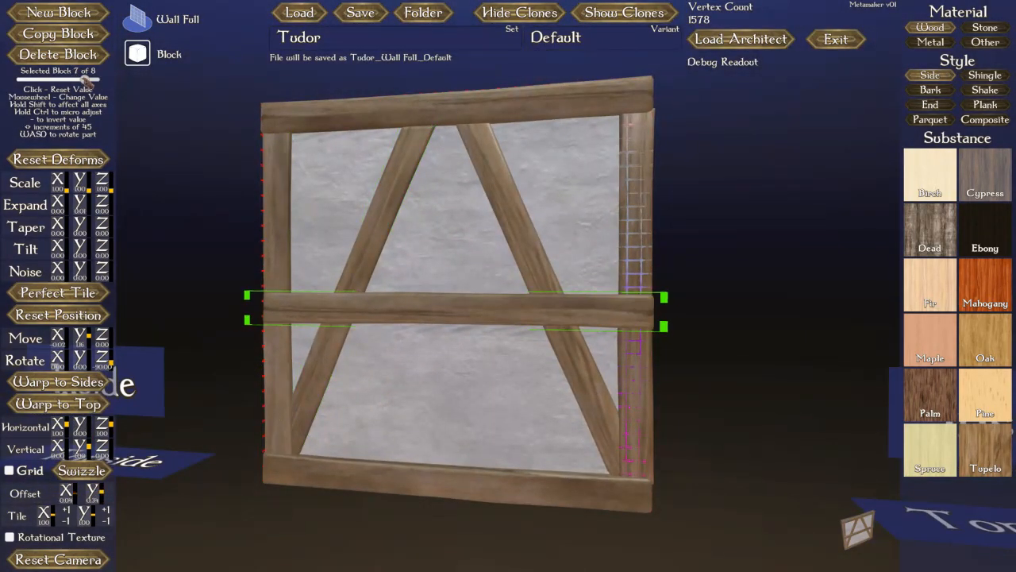
{"action": "scroll", "coordinate": [107, 187], "scroll_direction": "down", "scroll_amount": 1}
{"action": "scroll", "coordinate": [110, 188], "scroll_direction": "down", "scroll_amount": 3}
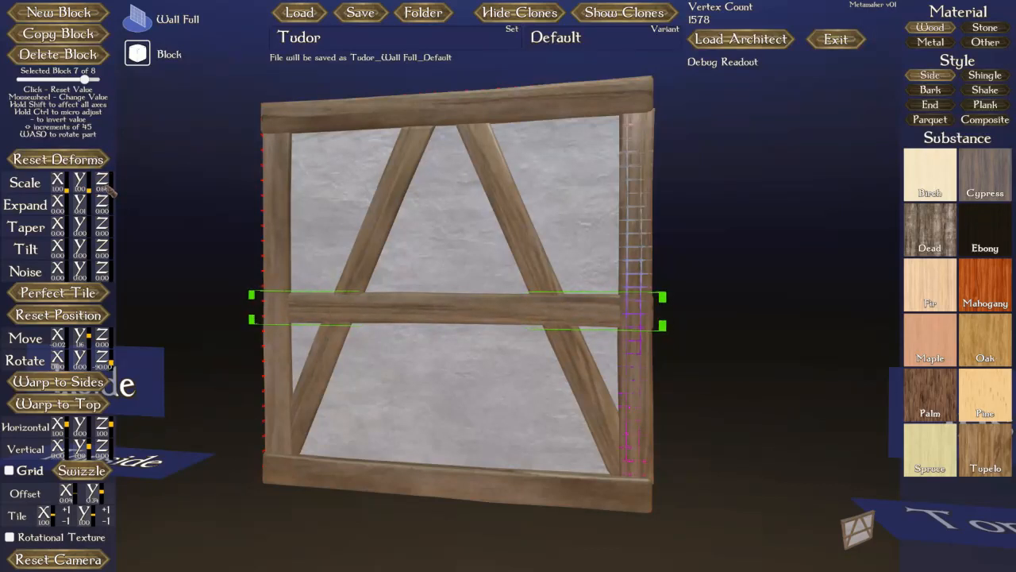
{"action": "right_click_drag", "start_coordinate": [199, 194], "coordinate": [173, 222]}
{"action": "right_click_drag", "start_coordinate": [421, 342], "coordinate": [479, 297]}
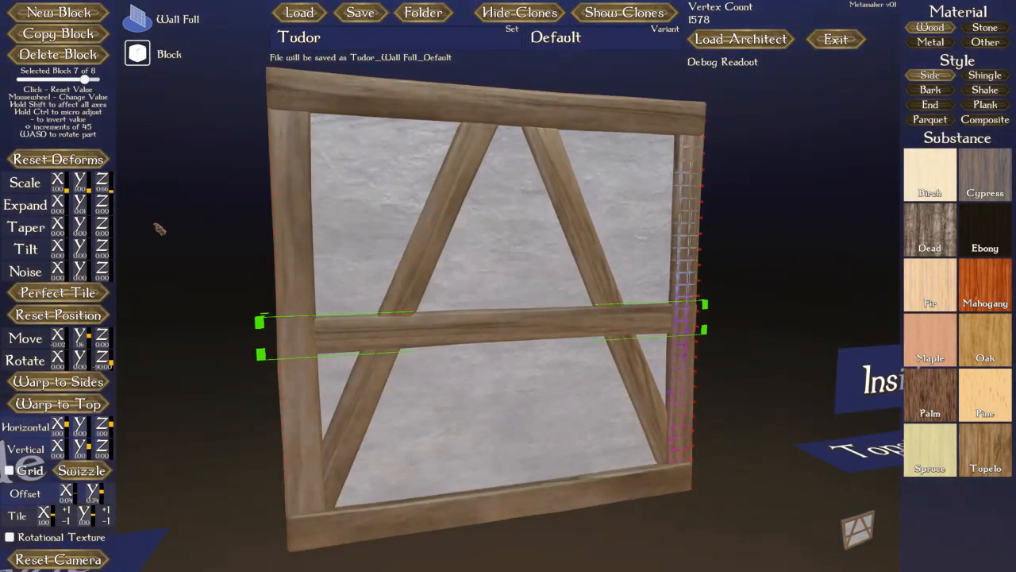
Thin the middle horizontal beam behind the diagonal braces by setting its scale to Z 0.56 and Y 0.94
{"action": "scroll", "coordinate": [111, 185], "scroll_direction": "down", "scroll_amount": 4}
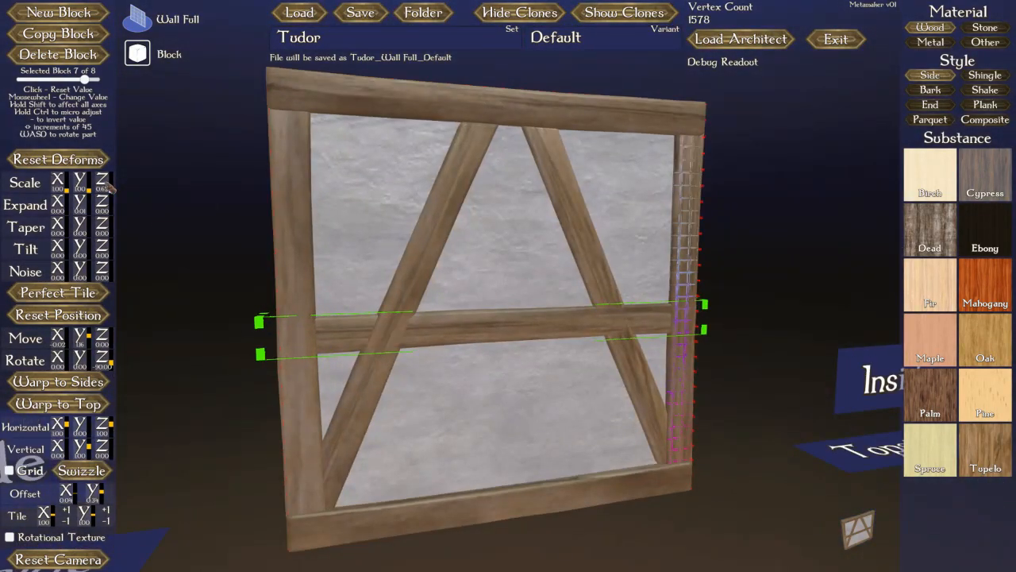
{"action": "right_click_drag", "start_coordinate": [143, 203], "coordinate": [239, 201]}
{"action": "scroll", "coordinate": [397, 297], "scroll_direction": "up", "scroll_amount": 3}
{"action": "middle_click_drag", "start_coordinate": [484, 387], "coordinate": [472, 386]}
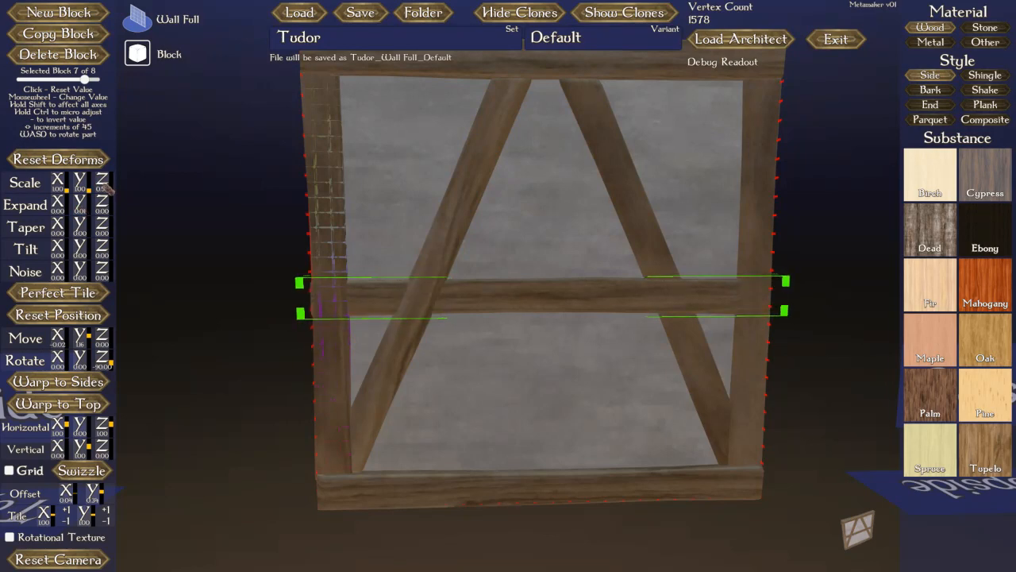
{"action": "middle_click_drag", "start_coordinate": [195, 213], "coordinate": [246, 234]}
{"action": "middle_click_drag", "start_coordinate": [335, 290], "coordinate": [143, 206]}
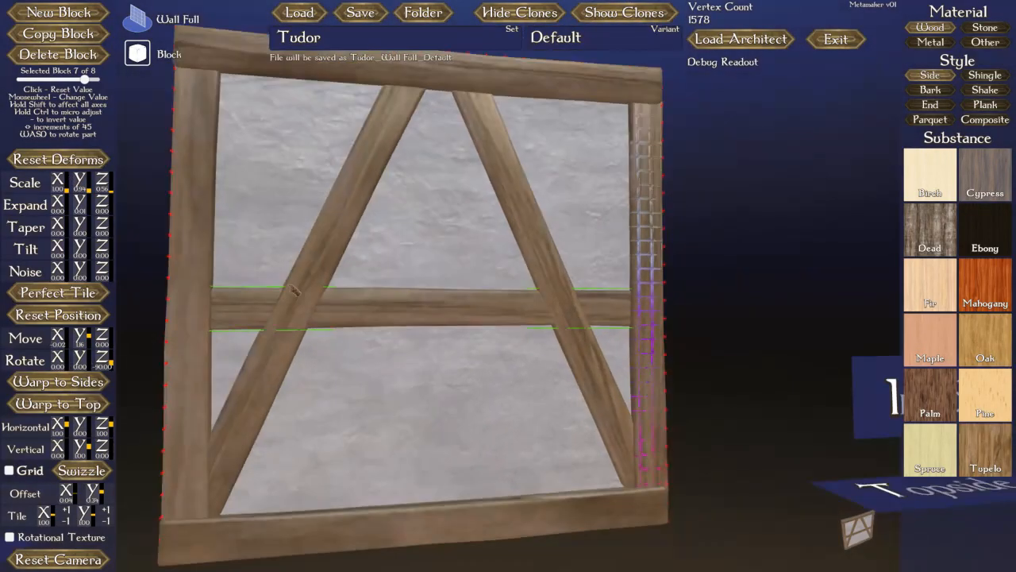
{"action": "mouse_move", "coordinate": [270, 286]}
{"action": "middle_mouse_down"}
{"action": "mouse_move", "coordinate": [294, 290]}
{"action": "mouse_move", "coordinate": [270, 273]}
{"action": "middle_mouse_up"}
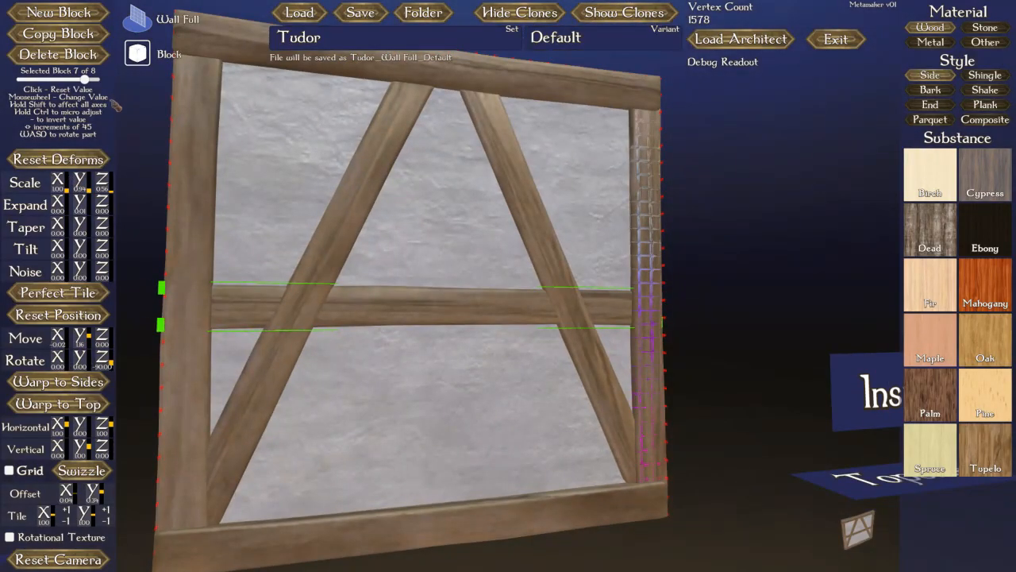
Reduce the Z scale of both diagonal braces, blocks 6 and 5, to 0.51 so they sit behind the crossbeam
{"action": "left_click_drag", "start_coordinate": [84, 80], "coordinate": [76, 81]}
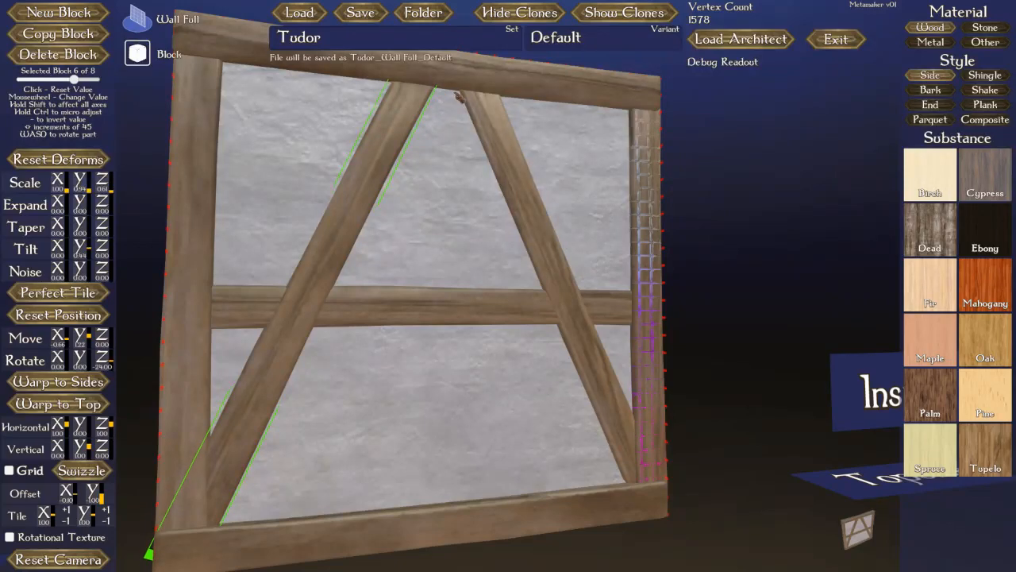
{"action": "middle_click_drag", "start_coordinate": [291, 304], "coordinate": [305, 308]}
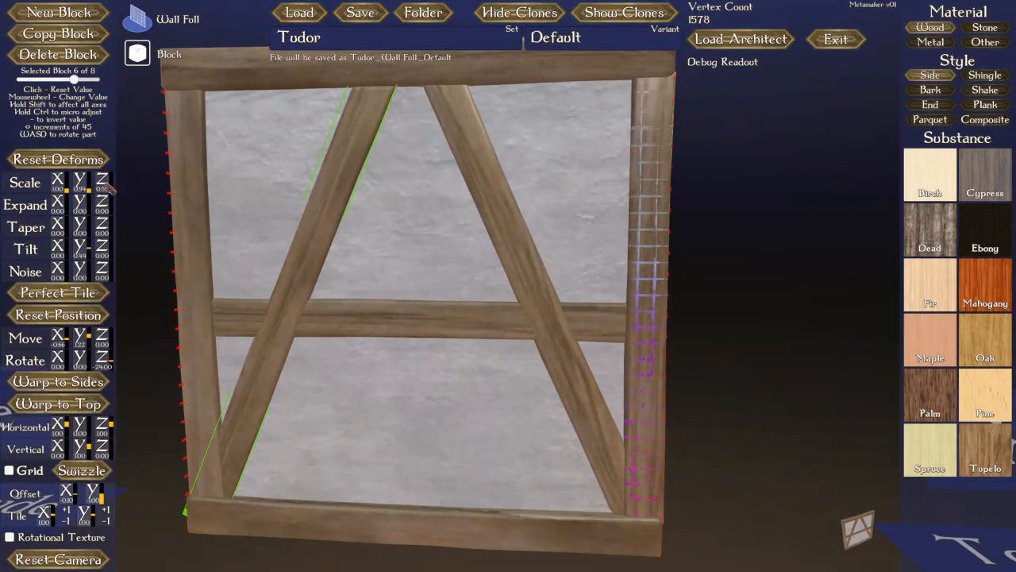
{"action": "scroll", "coordinate": [108, 185], "scroll_direction": "down", "scroll_amount": 3}
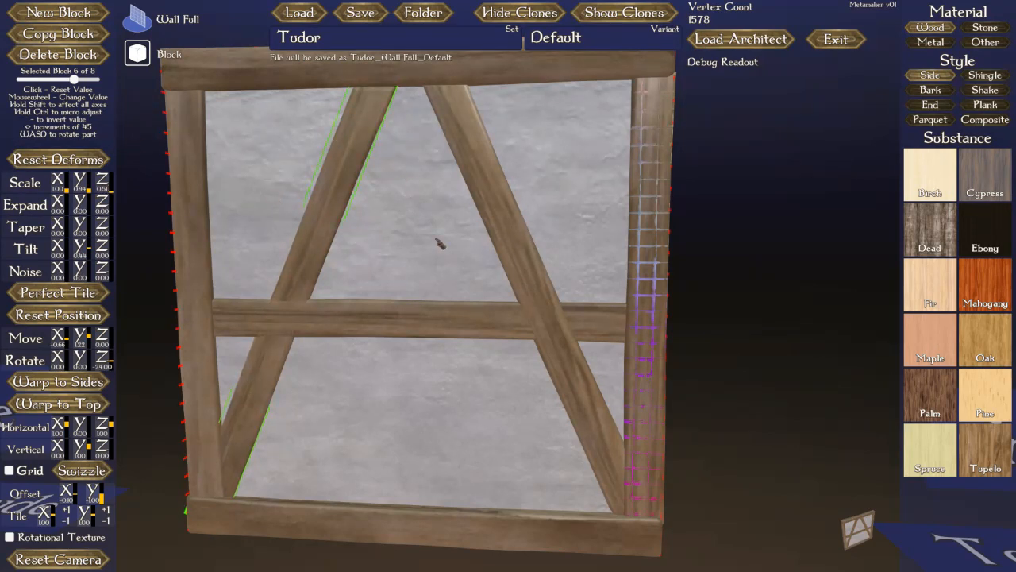
{"action": "mouse_move", "coordinate": [442, 242]}
{"action": "middle_mouse_down"}
{"action": "mouse_move", "coordinate": [407, 239]}
{"action": "mouse_move", "coordinate": [428, 236]}
{"action": "middle_mouse_up"}
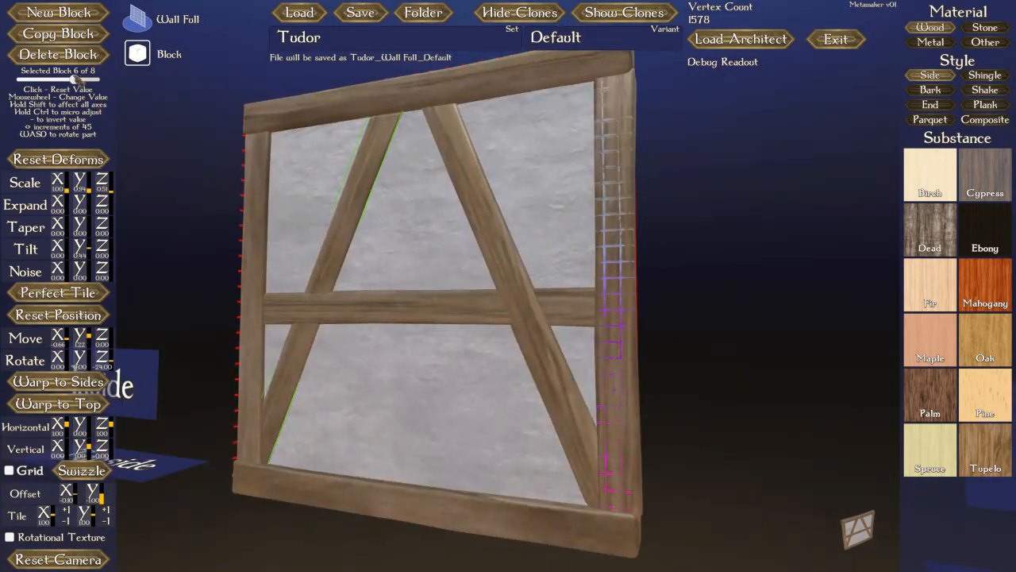
{"action": "mouse_move", "coordinate": [73, 80]}
{"action": "left_mouse_down"}
{"action": "mouse_move", "coordinate": [95, 80]}
{"action": "mouse_move", "coordinate": [63, 80]}
{"action": "left_mouse_up"}
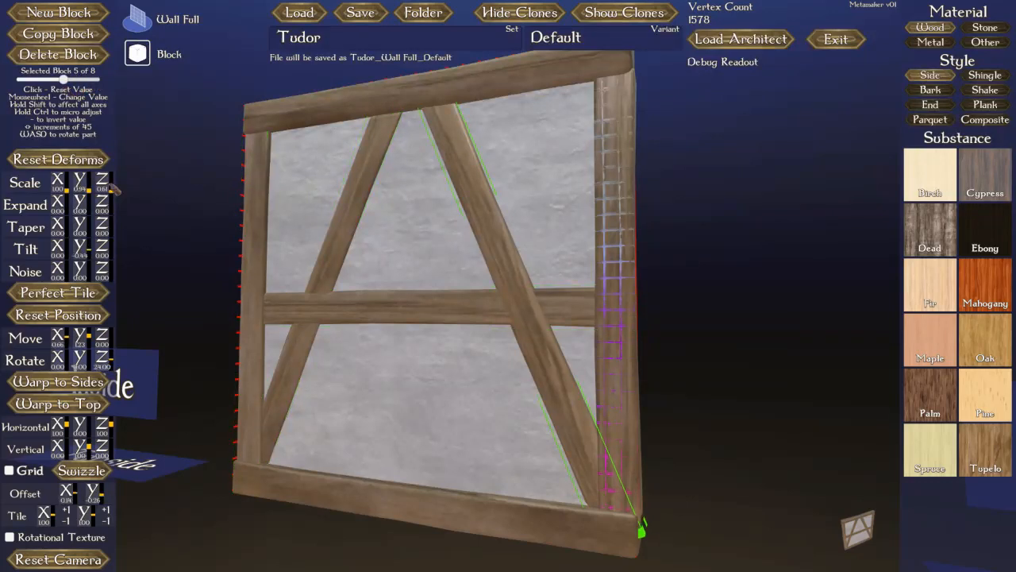
{"action": "scroll", "coordinate": [102, 184], "scroll_direction": "down", "scroll_amount": 2}
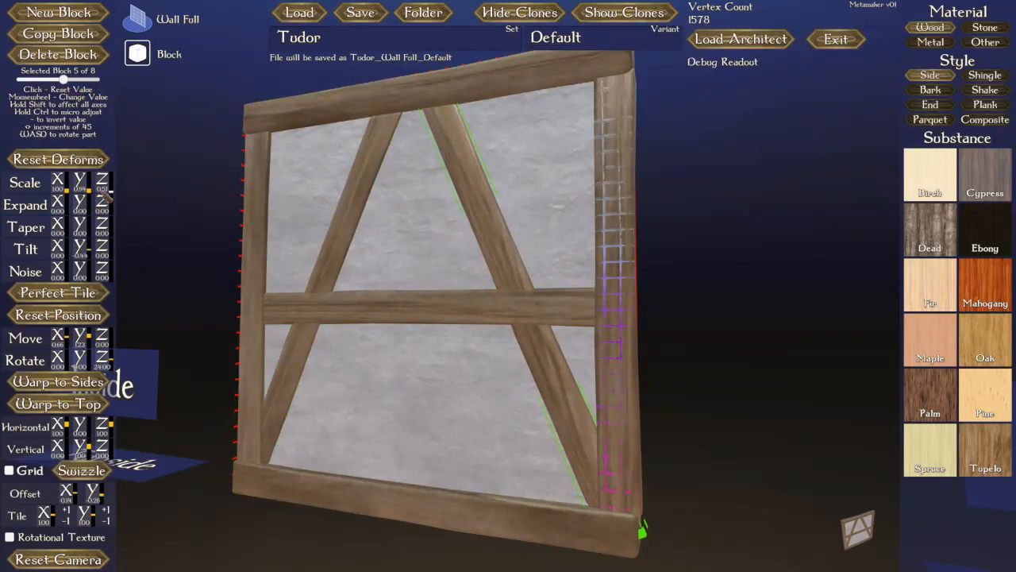
Shift the diagonal braces inward, setting block 5 to X position 0.60 and block 6 to X position -0.60
{"action": "right_click_drag", "start_coordinate": [445, 334], "coordinate": [410, 348]}
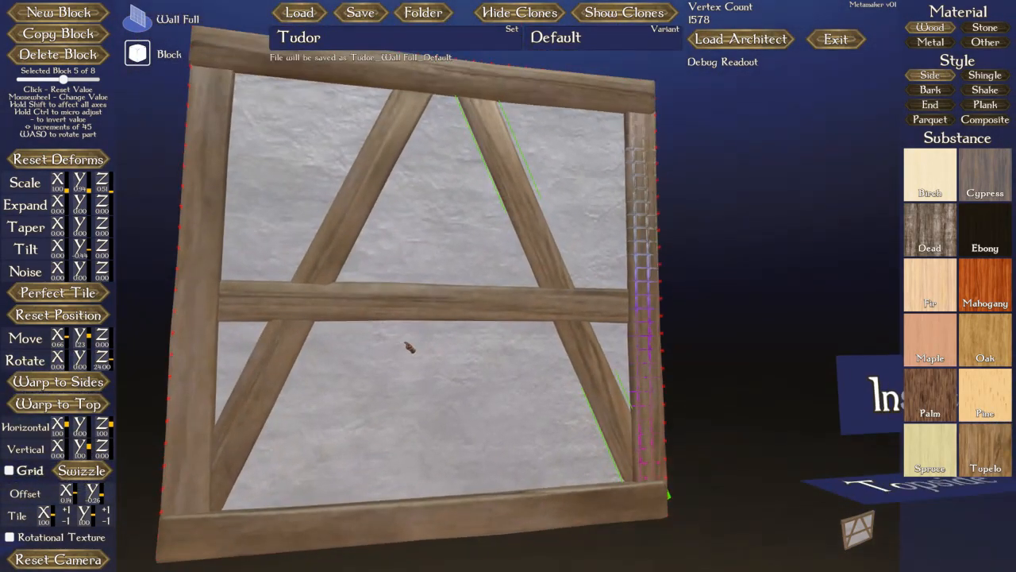
{"action": "scroll", "coordinate": [58, 343], "scroll_direction": "down", "scroll_amount": 1}
{"action": "scroll", "coordinate": [61, 346], "scroll_direction": "down", "scroll_amount": 2}
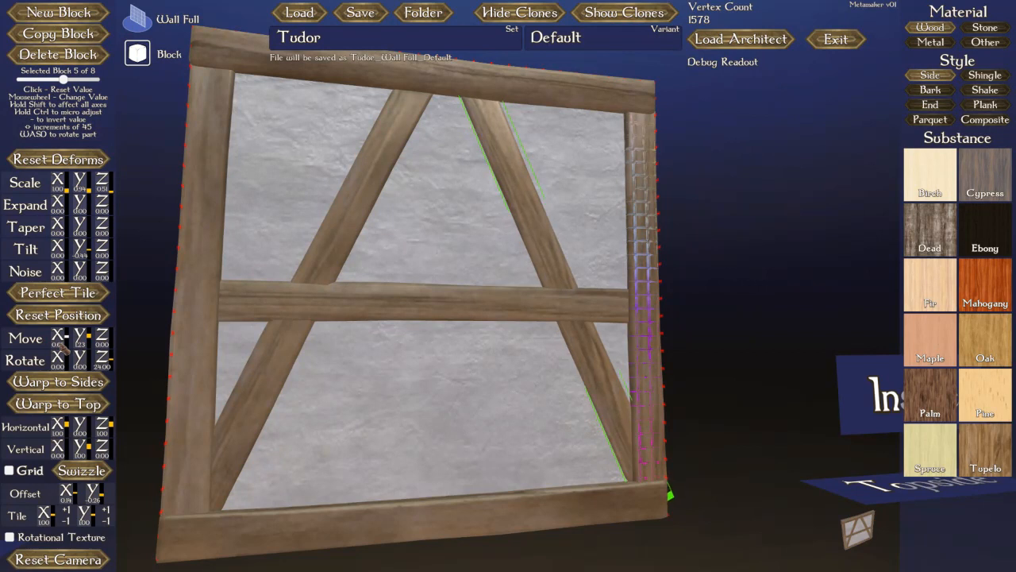
{"action": "scroll", "coordinate": [61, 346], "scroll_direction": "down", "scroll_amount": 1}
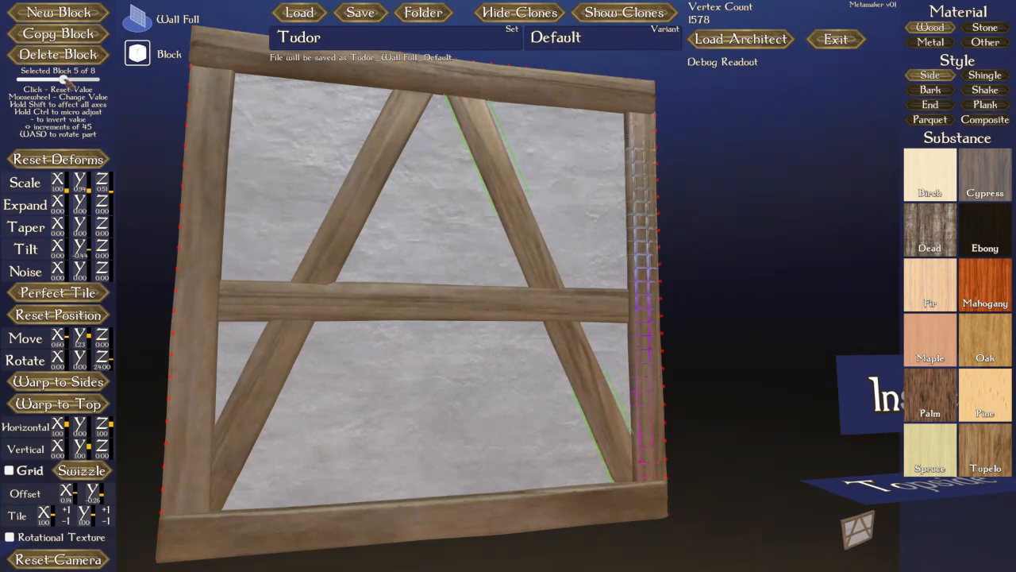
{"action": "left_click_drag", "start_coordinate": [64, 79], "coordinate": [75, 79]}
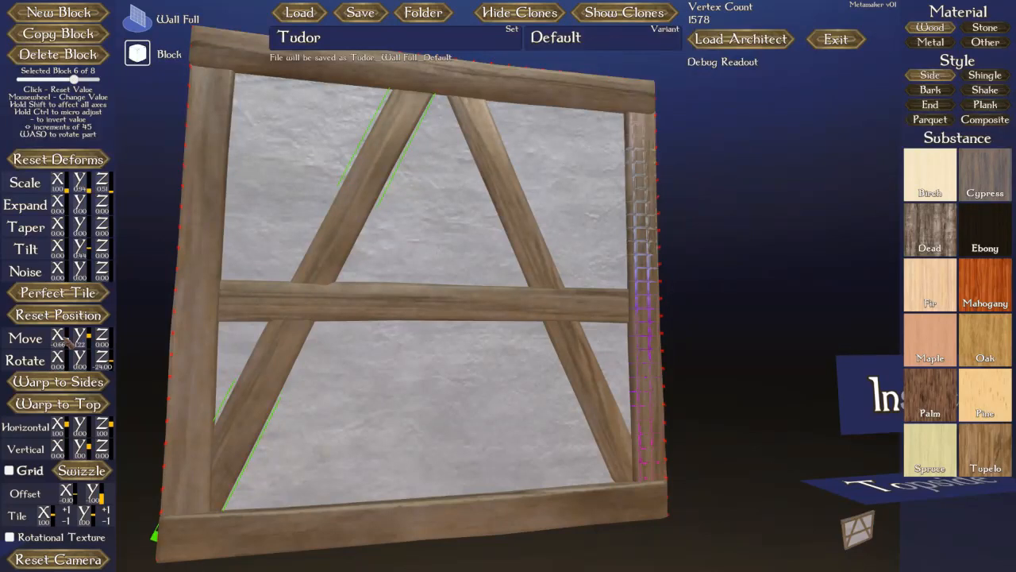
{"action": "scroll", "coordinate": [66, 341], "scroll_direction": "up", "scroll_amount": 2}
{"action": "scroll", "coordinate": [67, 341], "scroll_direction": "up", "scroll_amount": 2}
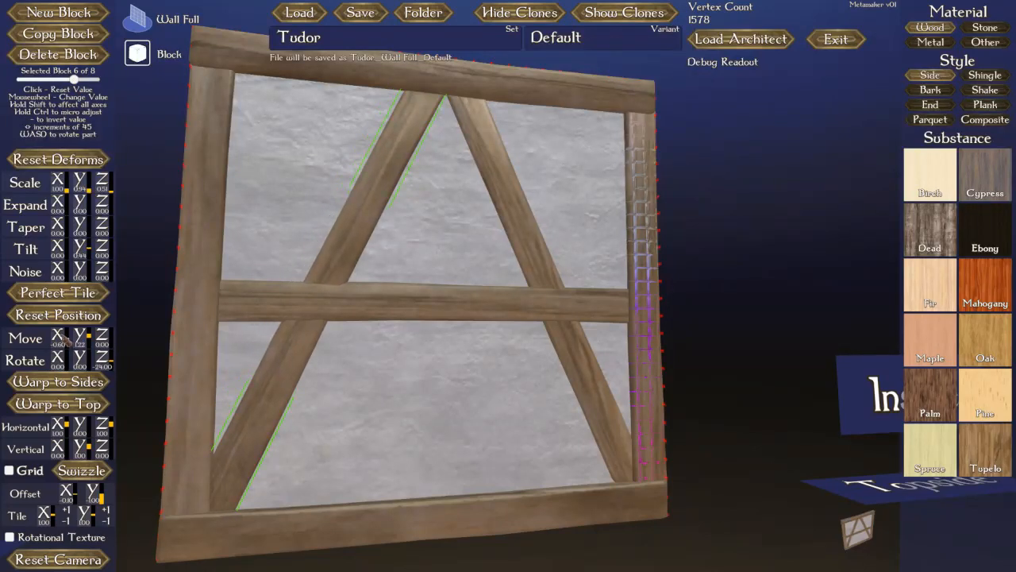
Save the reworked full wall tile as Tudor_Wall Full_Default
{"action": "scroll", "coordinate": [282, 277], "scroll_direction": "down", "scroll_amount": 5}
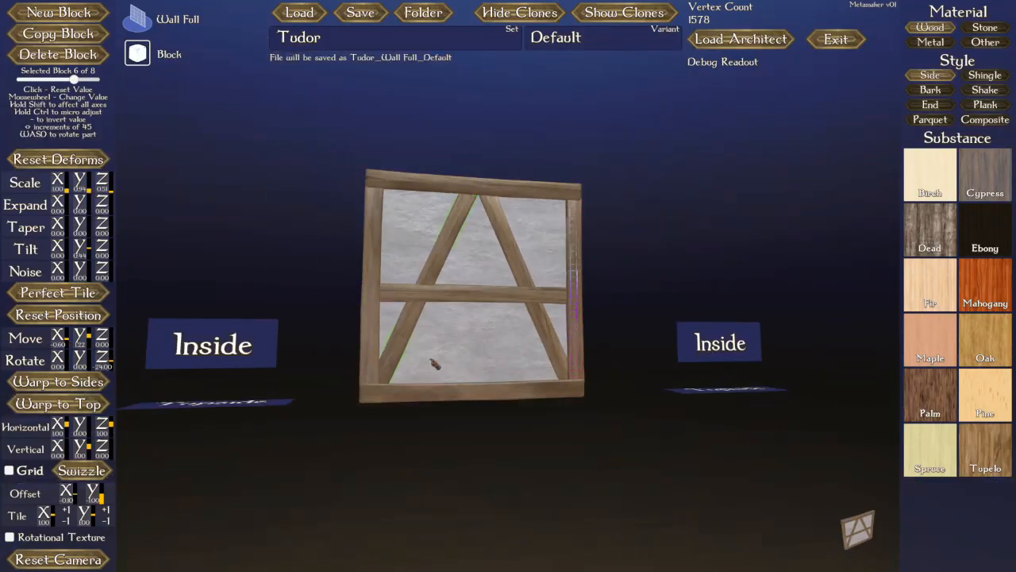
{"action": "middle_click_drag", "start_coordinate": [435, 364], "coordinate": [505, 363]}
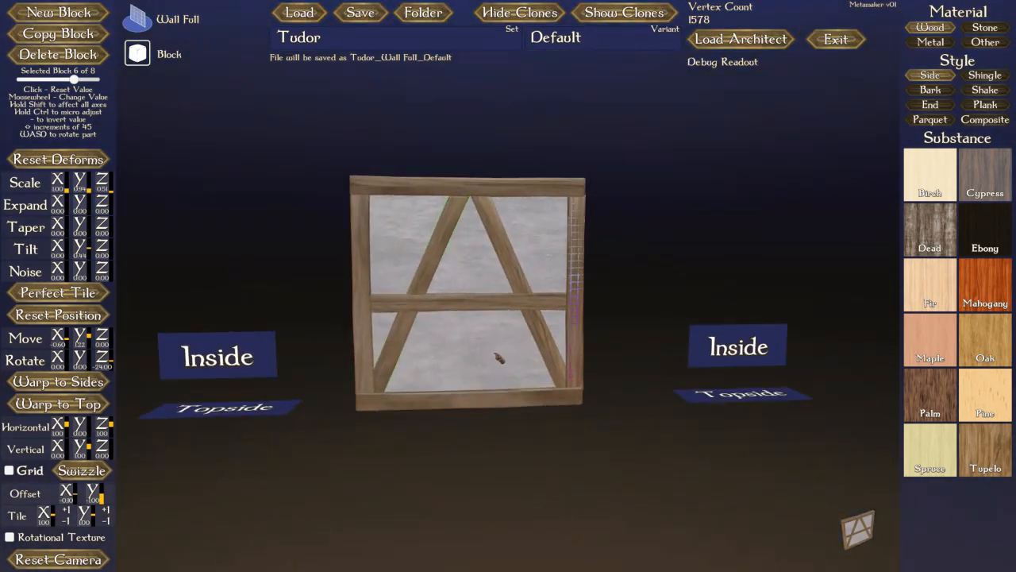
{"action": "left_click", "coordinate": [362, 14]}
{"action": "left_click", "coordinate": [385, 32]}
{"action": "key", "text": "ctrl+s"}
{"action": "left_click", "coordinate": [381, 34]}
Show the wall's clones, examine how the beams line up across neighbouring tiles, and hide the clones again
{"action": "left_click", "coordinate": [616, 15]}
{"action": "middle_click_drag", "start_coordinate": [629, 270], "coordinate": [629, 292]}
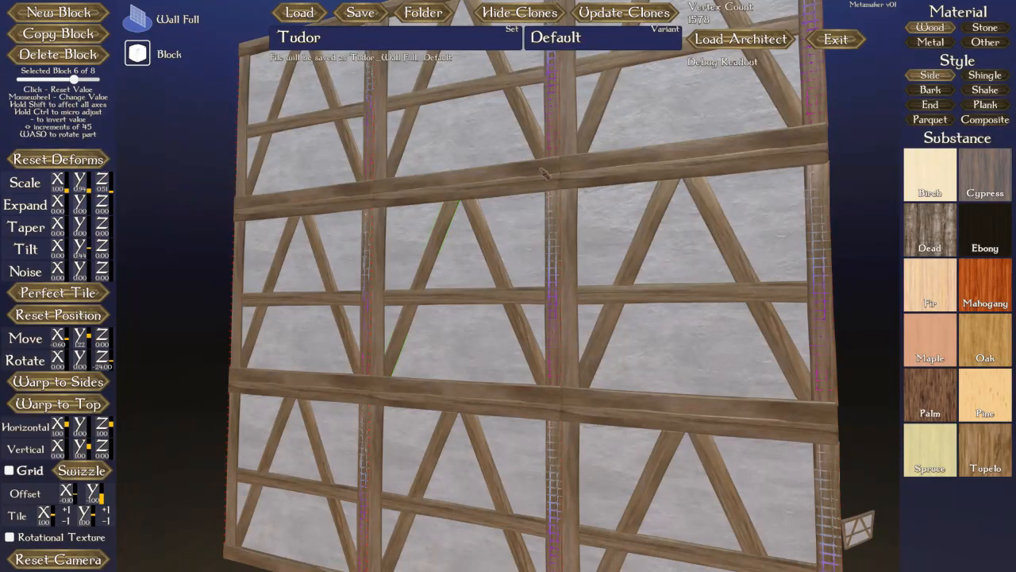
{"action": "mouse_move", "coordinate": [413, 248]}
{"action": "middle_mouse_down"}
{"action": "mouse_move", "coordinate": [410, 207]}
{"action": "mouse_move", "coordinate": [414, 255]}
{"action": "middle_mouse_up"}
{"action": "scroll", "coordinate": [426, 309], "scroll_direction": "down", "scroll_amount": 5}
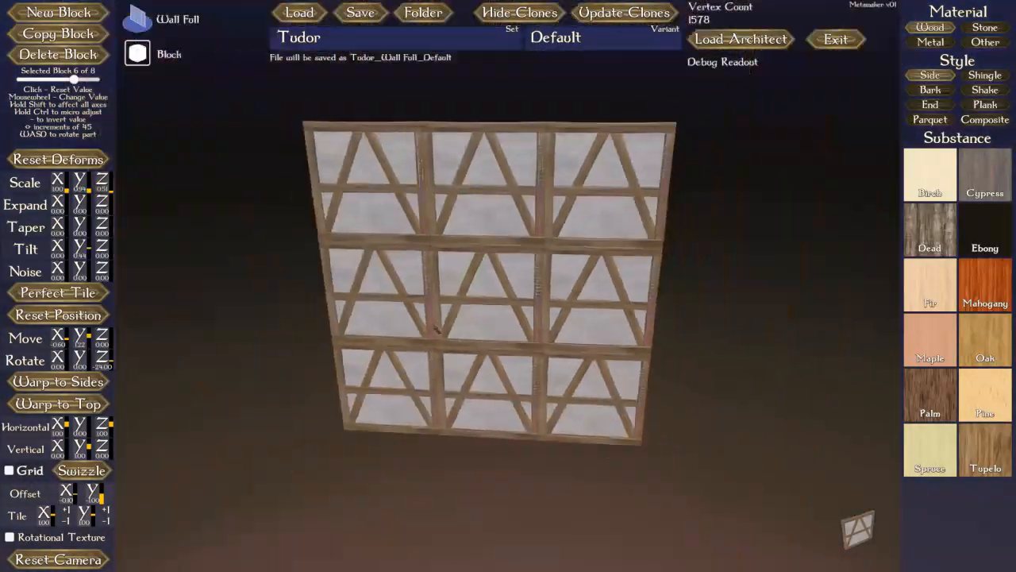
{"action": "scroll", "coordinate": [479, 354], "scroll_direction": "up", "scroll_amount": 5}
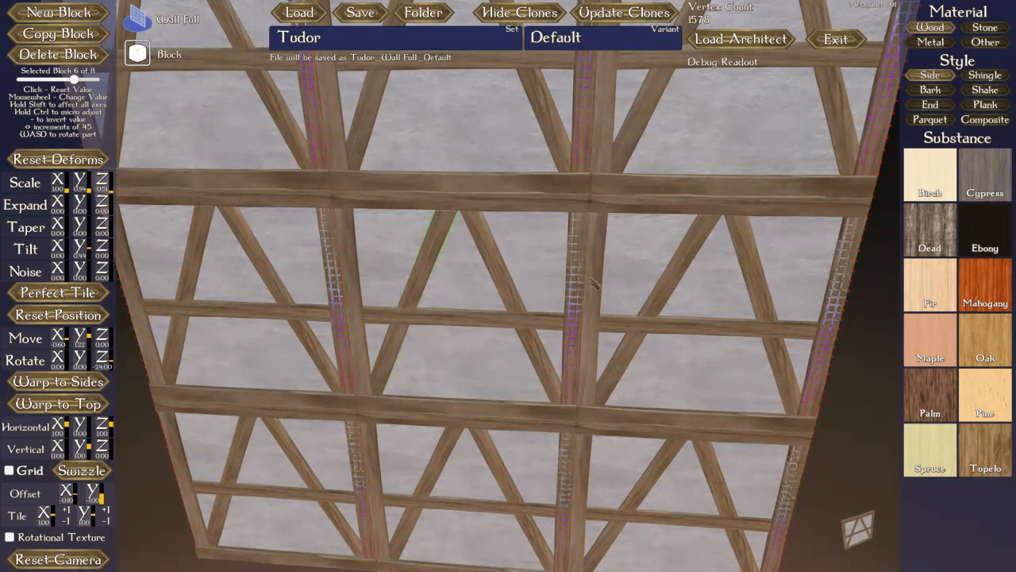
{"action": "left_click", "coordinate": [511, 18]}
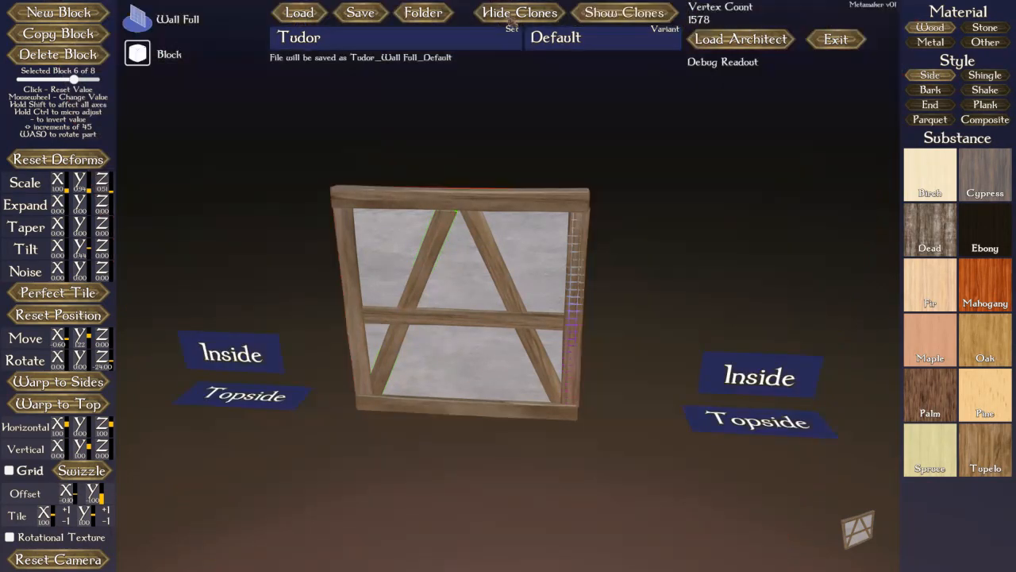
Save the full wall tile again and switch the tile type to Wall Half
{"action": "left_click", "coordinate": [367, 17]}
{"action": "left_click", "coordinate": [373, 32]}
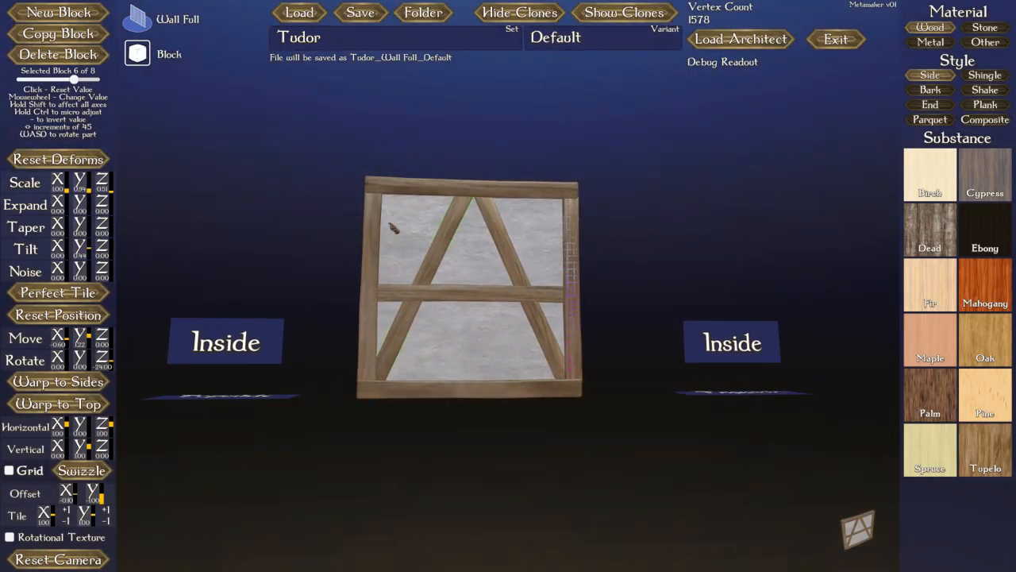
{"action": "left_click", "coordinate": [138, 25]}
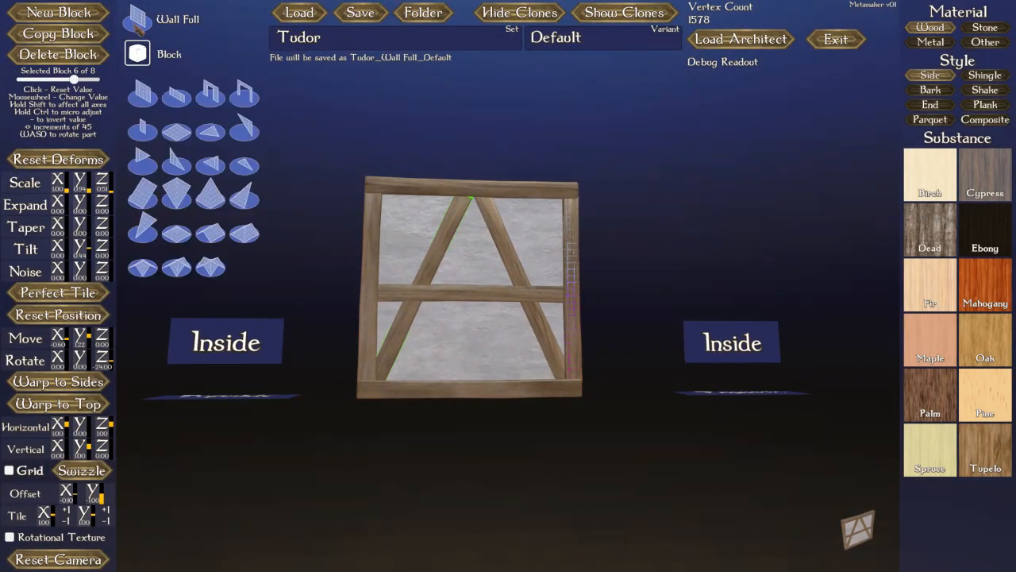
{"action": "left_click", "coordinate": [168, 90]}
{"action": "scroll", "coordinate": [400, 264], "scroll_direction": "up", "scroll_amount": 2}
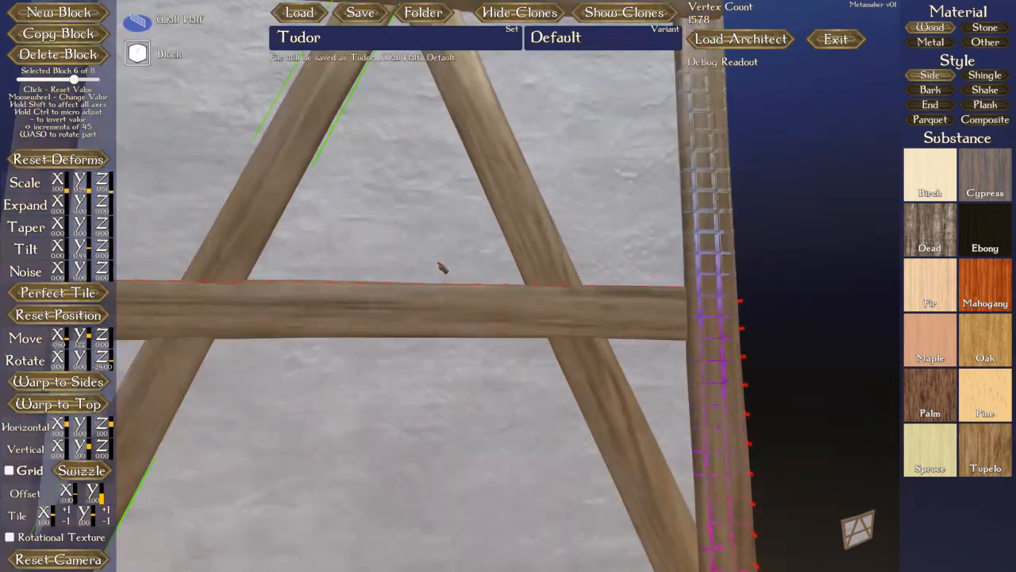
{"action": "scroll", "coordinate": [58, 183], "scroll_direction": "down", "scroll_amount": 4}
{"action": "scroll", "coordinate": [234, 208], "scroll_direction": "down", "scroll_amount": 1}
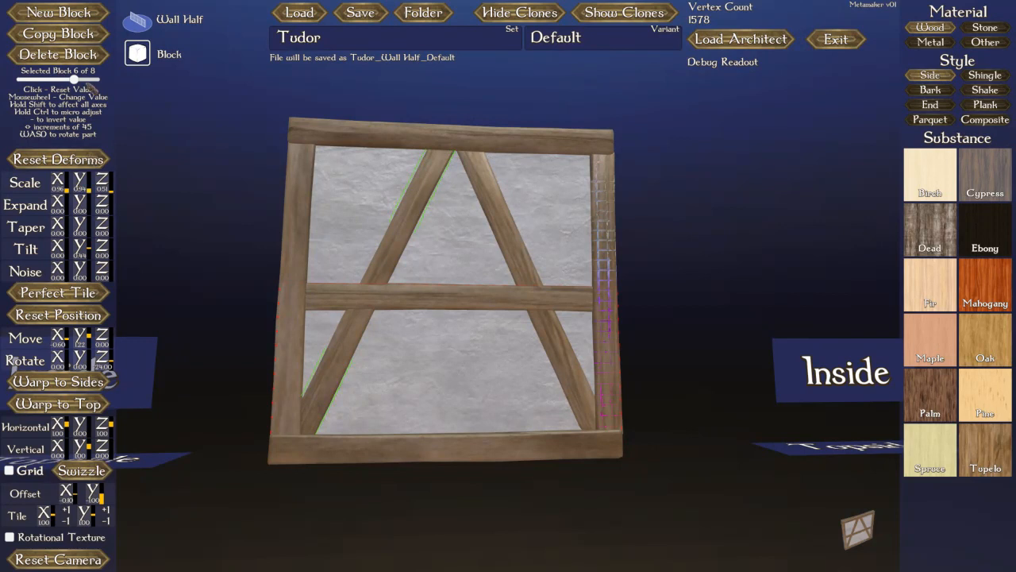
Shrink the plaster panel, block 1, to a Y expand of 0.49 and lower it to fill the area beneath the crossbeam
{"action": "left_click_drag", "start_coordinate": [74, 79], "coordinate": [20, 80]}
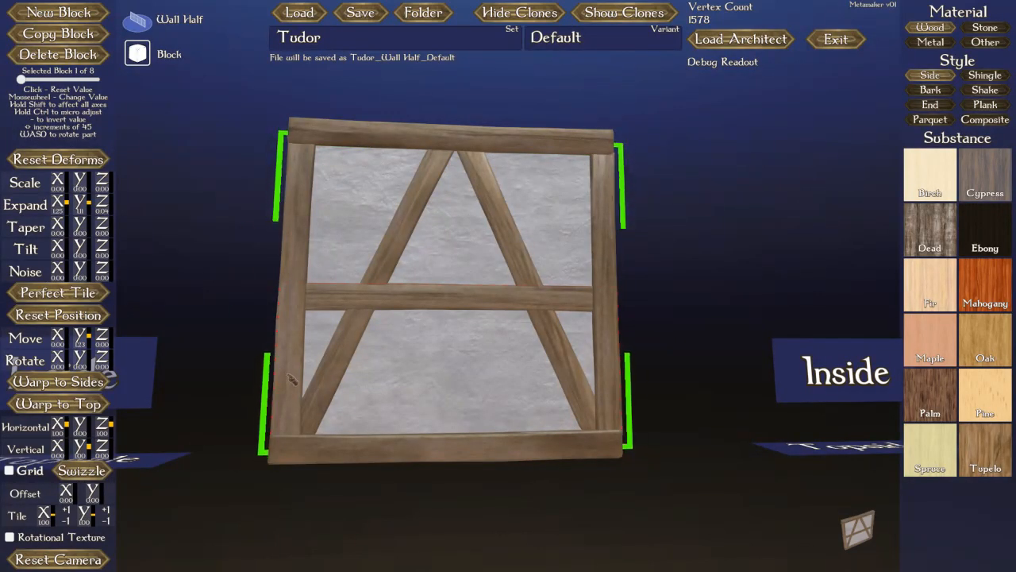
{"action": "key", "text": "g"}
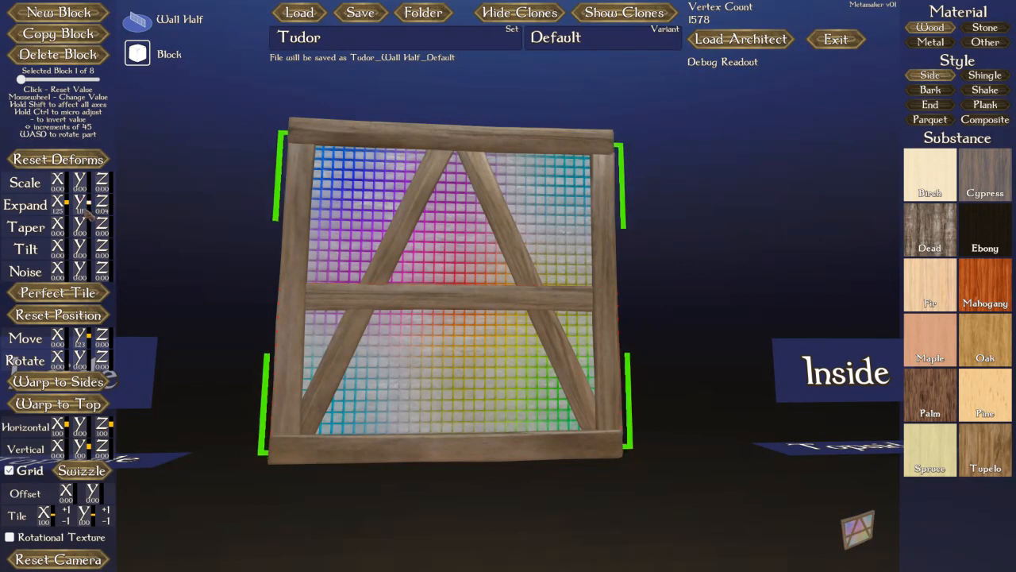
{"action": "scroll", "coordinate": [85, 210], "scroll_direction": "down", "scroll_amount": 8}
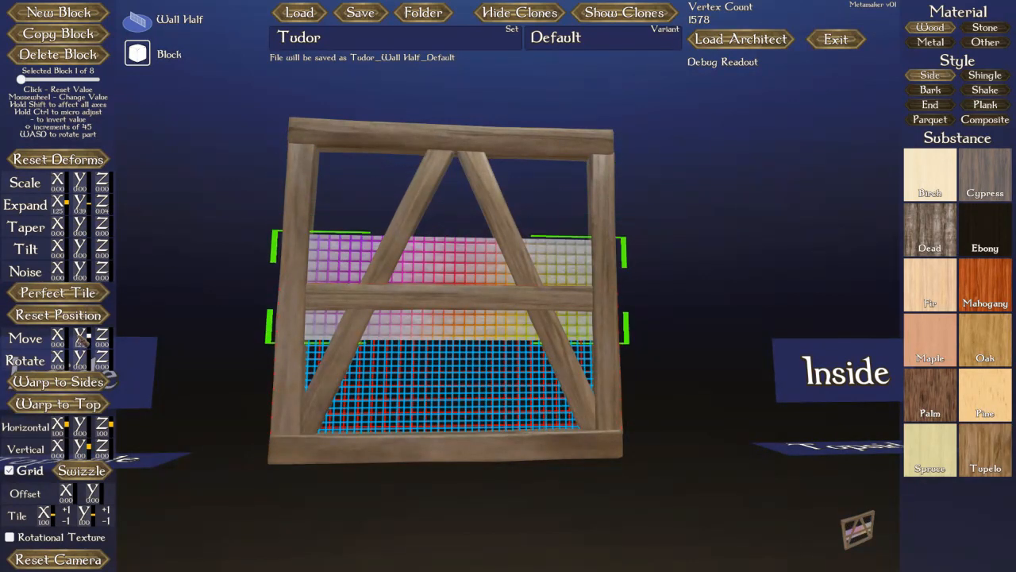
{"action": "scroll", "coordinate": [80, 340], "scroll_direction": "down", "scroll_amount": 8}
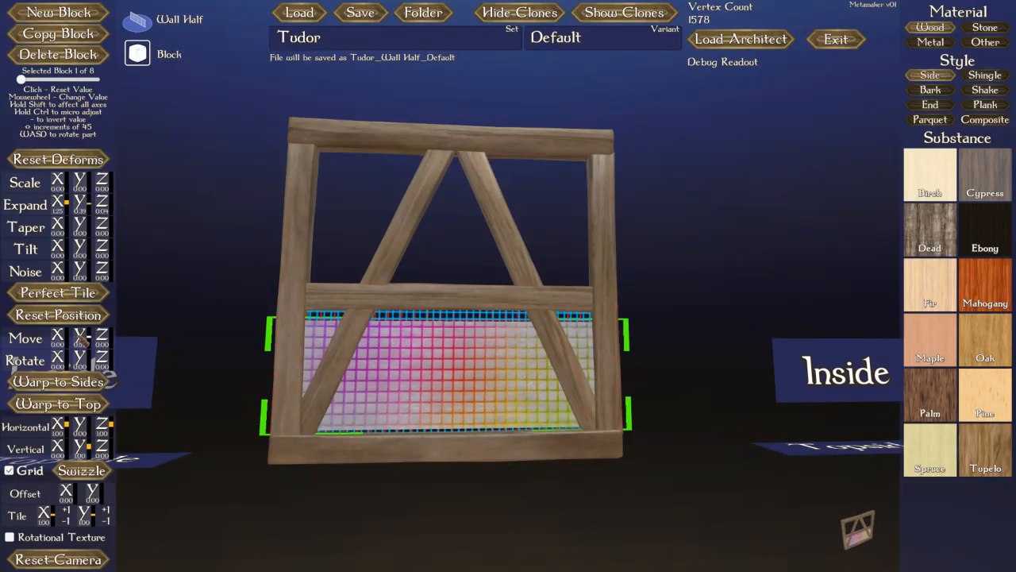
{"action": "scroll", "coordinate": [83, 340], "scroll_direction": "down", "scroll_amount": 2}
{"action": "scroll", "coordinate": [82, 340], "scroll_direction": "up", "scroll_amount": 3}
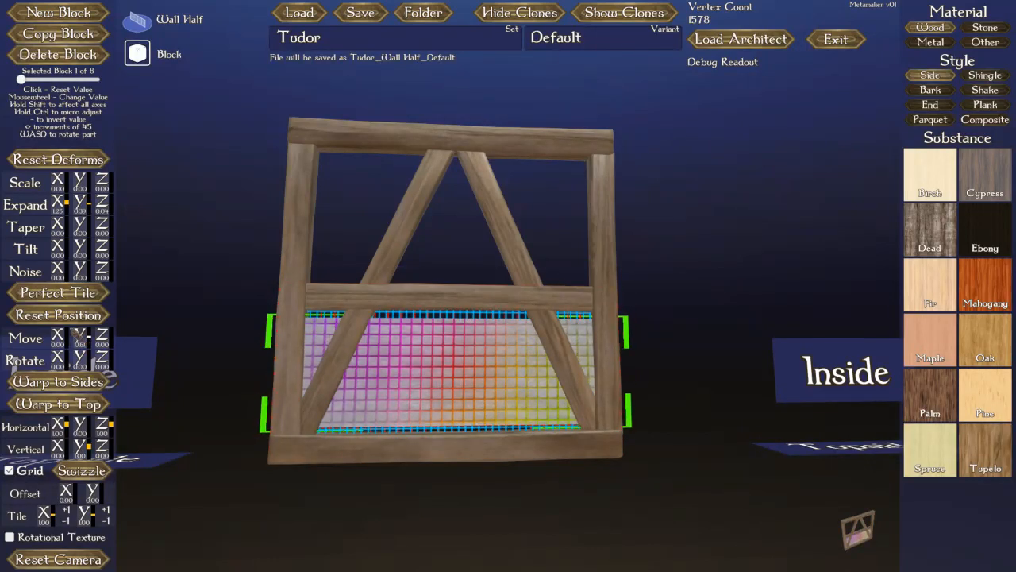
{"action": "scroll", "coordinate": [87, 210], "scroll_direction": "up", "scroll_amount": 2}
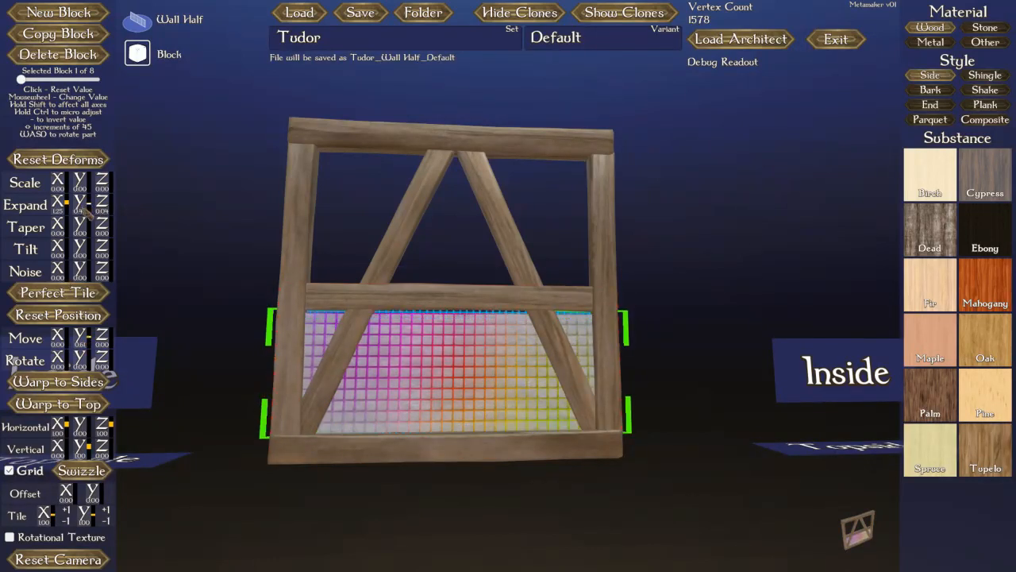
{"action": "scroll", "coordinate": [85, 211], "scroll_direction": "up", "scroll_amount": 1}
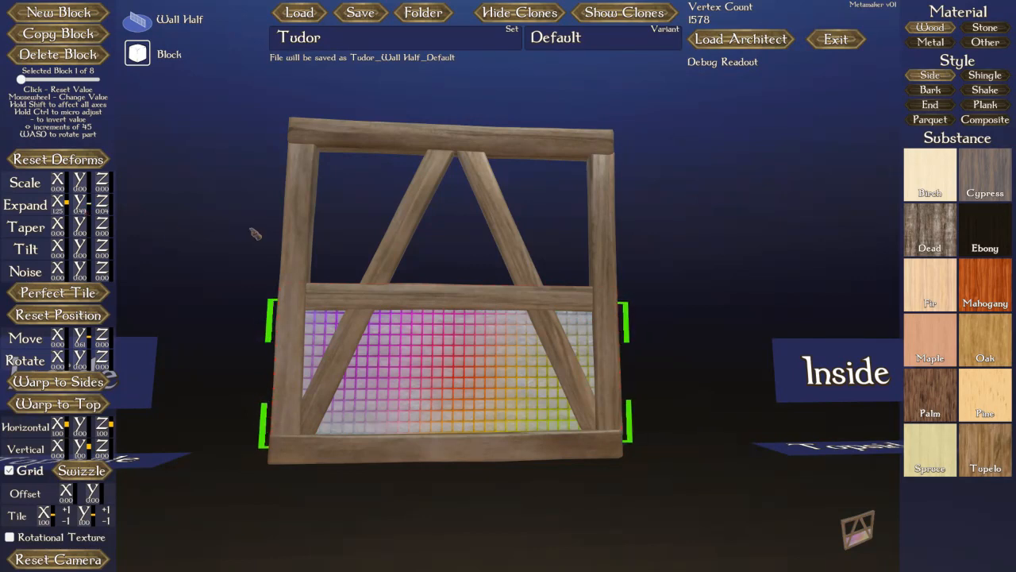
{"action": "key", "text": "g"}
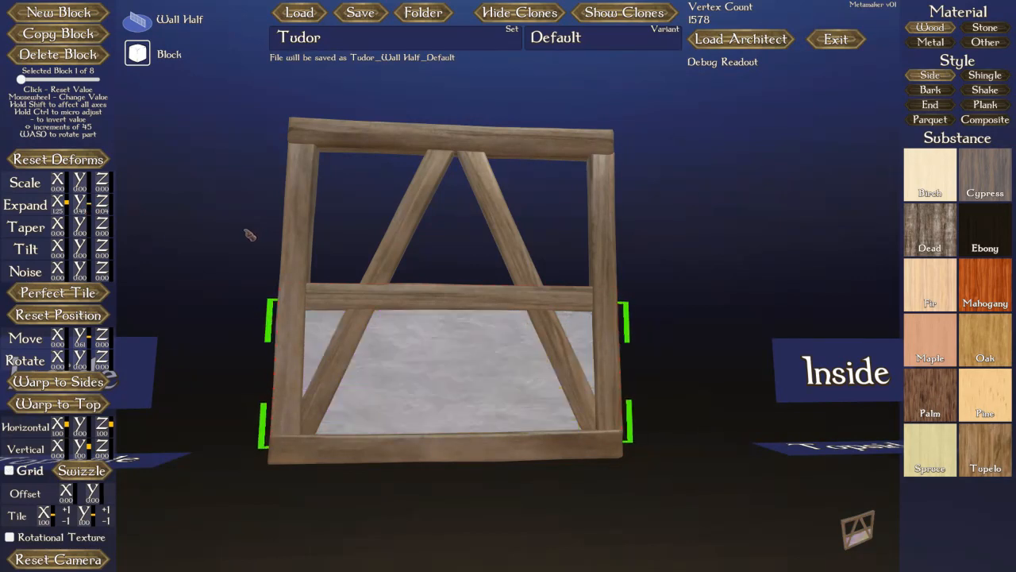
Select the top horizontal beam, block 3 of 8, and delete it
{"action": "middle_click_drag", "start_coordinate": [454, 255], "coordinate": [467, 275]}
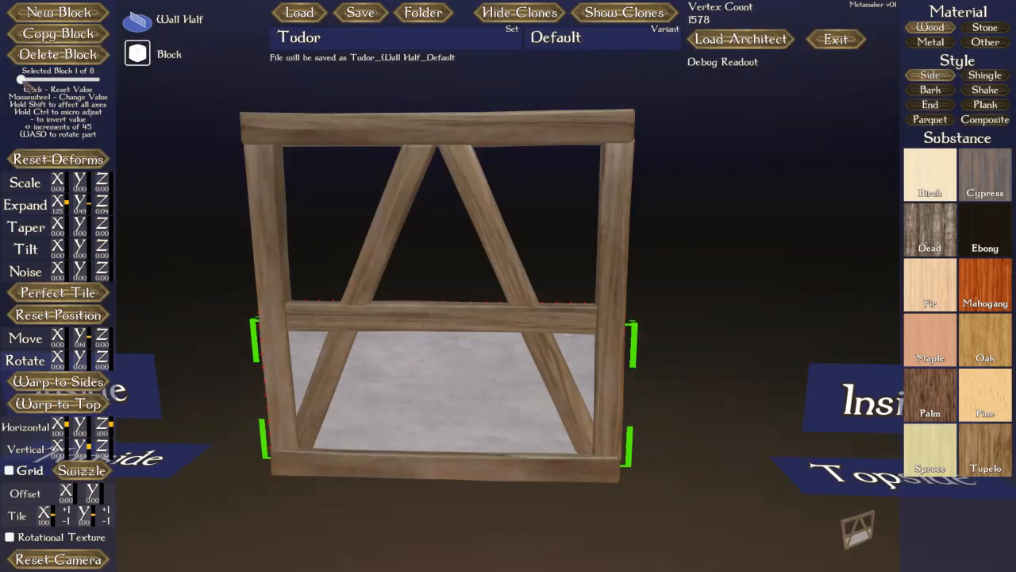
{"action": "scroll", "coordinate": [40, 88], "scroll_direction": "up", "scroll_amount": 2}
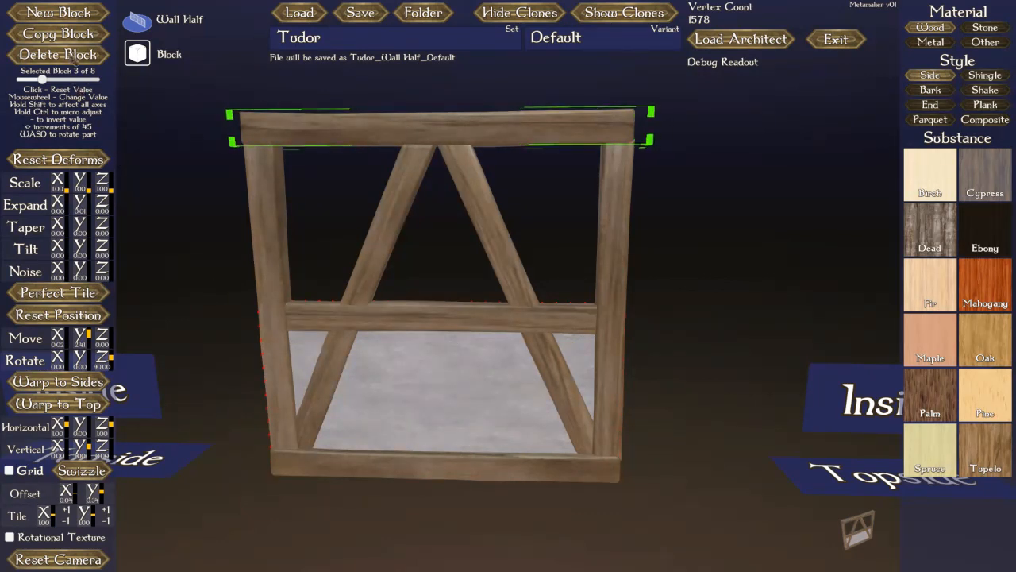
{"action": "left_click", "coordinate": [72, 57]}
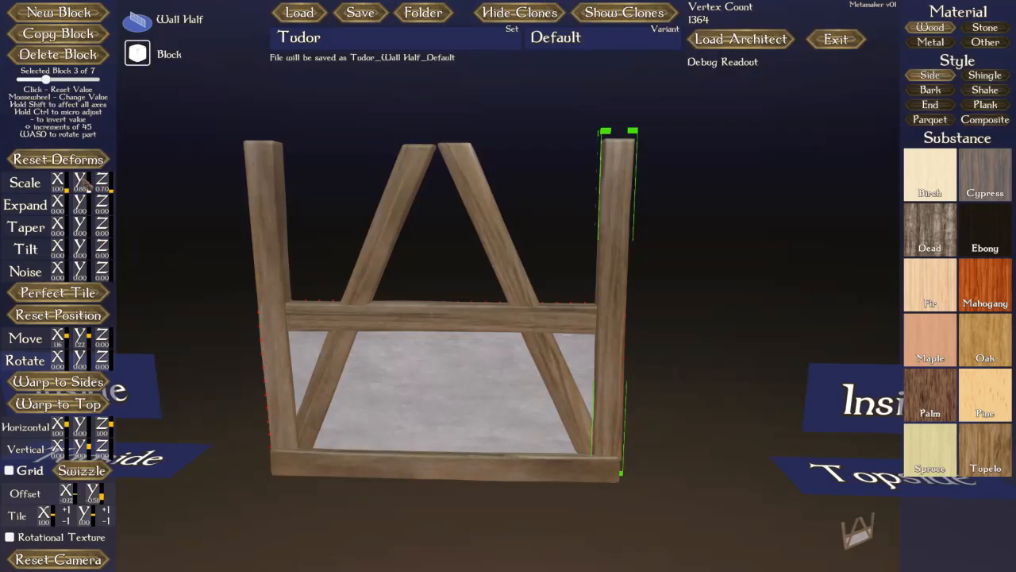
Shorten the selected vertical edge beam to Y scale 0.42 and lower it to Y position 0.68 beside the plaster panel
{"action": "scroll", "coordinate": [82, 186], "scroll_direction": "down", "scroll_amount": 5}
{"action": "scroll", "coordinate": [82, 187], "scroll_direction": "down", "scroll_amount": 6}
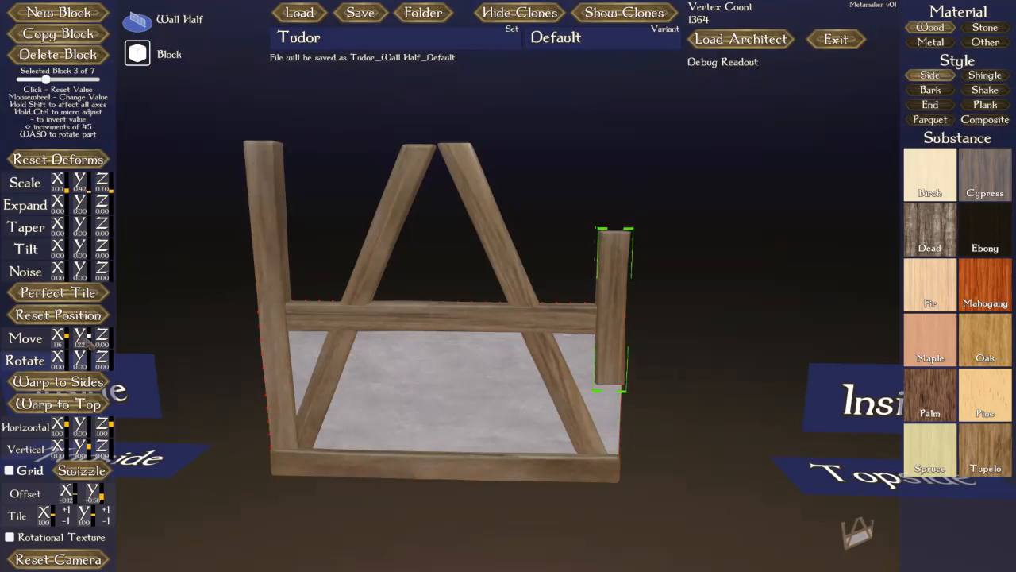
{"action": "scroll", "coordinate": [84, 339], "scroll_direction": "down", "scroll_amount": 4}
{"action": "scroll", "coordinate": [89, 342], "scroll_direction": "down", "scroll_amount": 7}
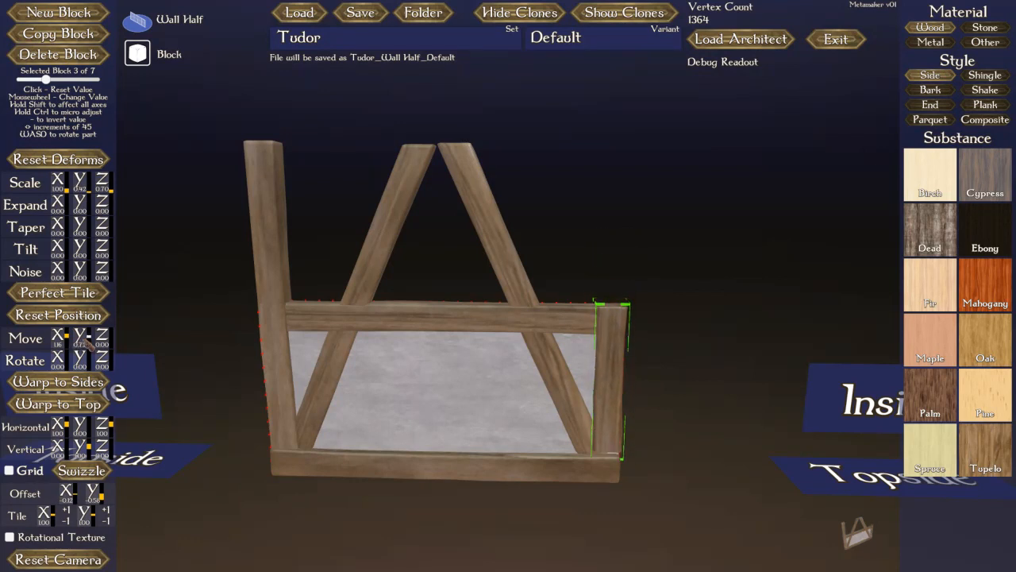
{"action": "scroll", "coordinate": [89, 342], "scroll_direction": "down", "scroll_amount": 2}
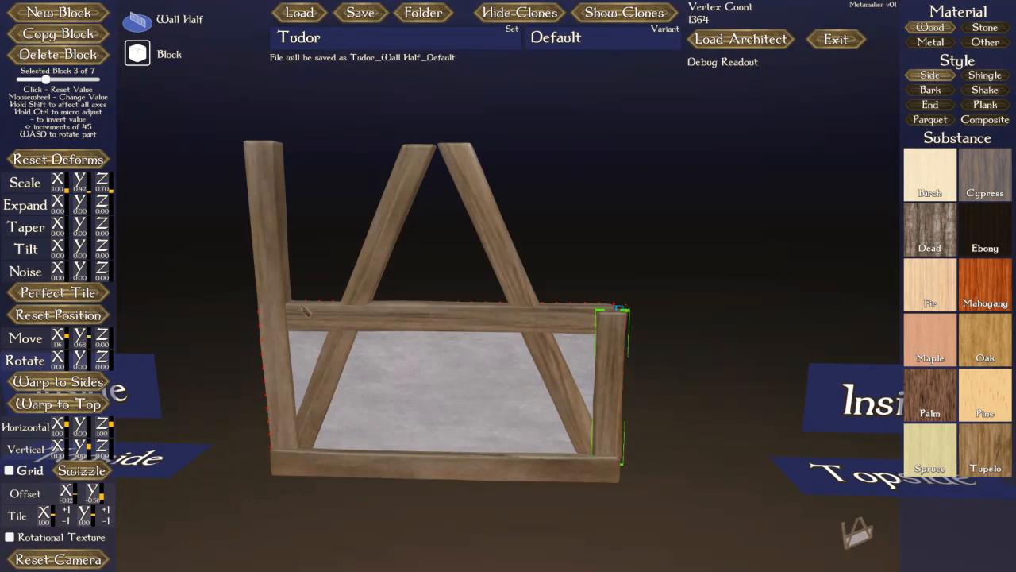
Select the remaining full-height vertical edge beam, block 7 of 7, and delete it
{"action": "right_click_drag", "start_coordinate": [509, 387], "coordinate": [517, 384]}
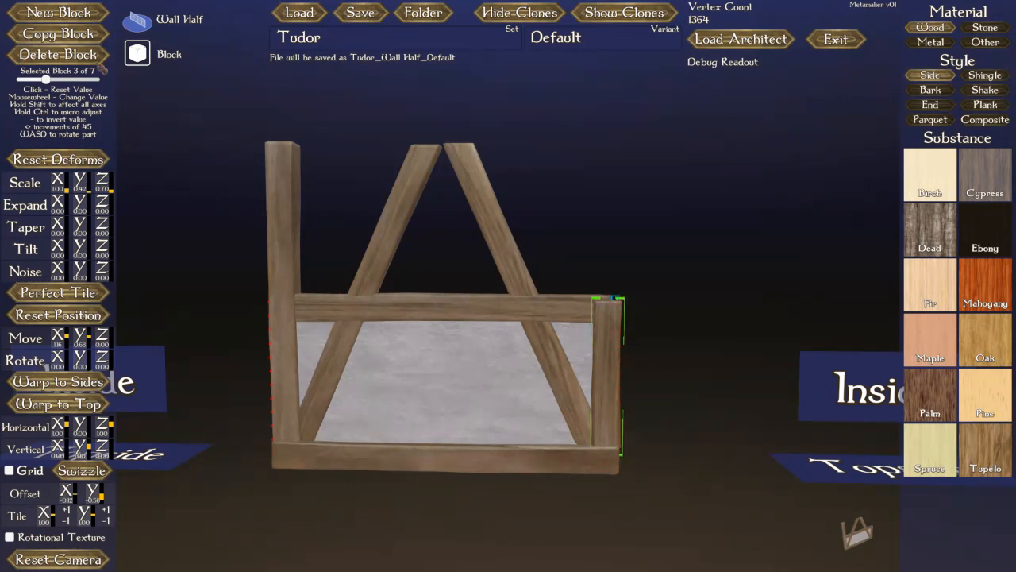
{"action": "left_click_drag", "start_coordinate": [70, 79], "coordinate": [96, 79]}
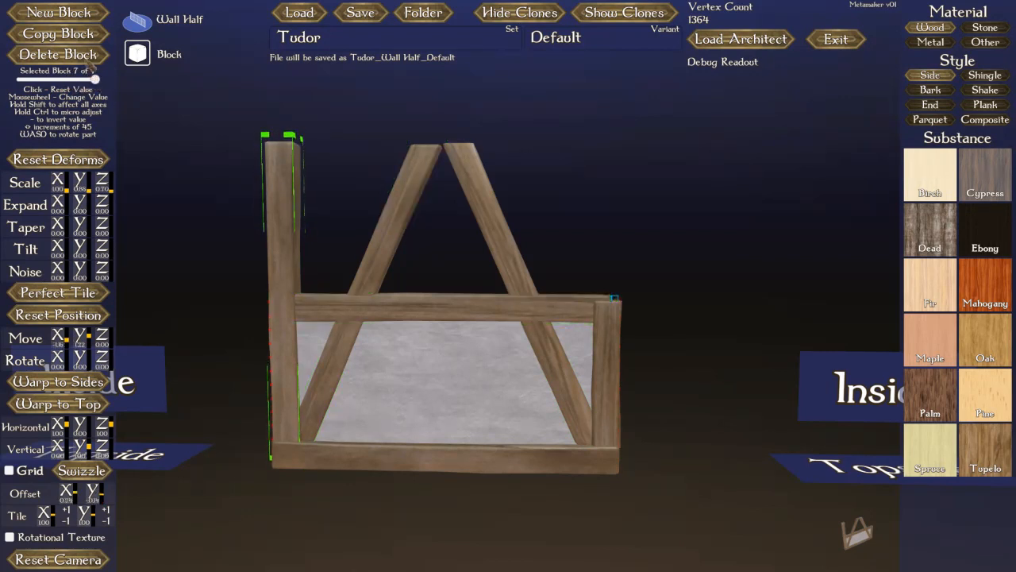
{"action": "left_click", "coordinate": [86, 56]}
Copy the shortened vertical edge beam, block 3, and invert the copy's X position to -1.16 on the opposite edge of the wall
{"action": "left_click_drag", "start_coordinate": [96, 80], "coordinate": [50, 80]}
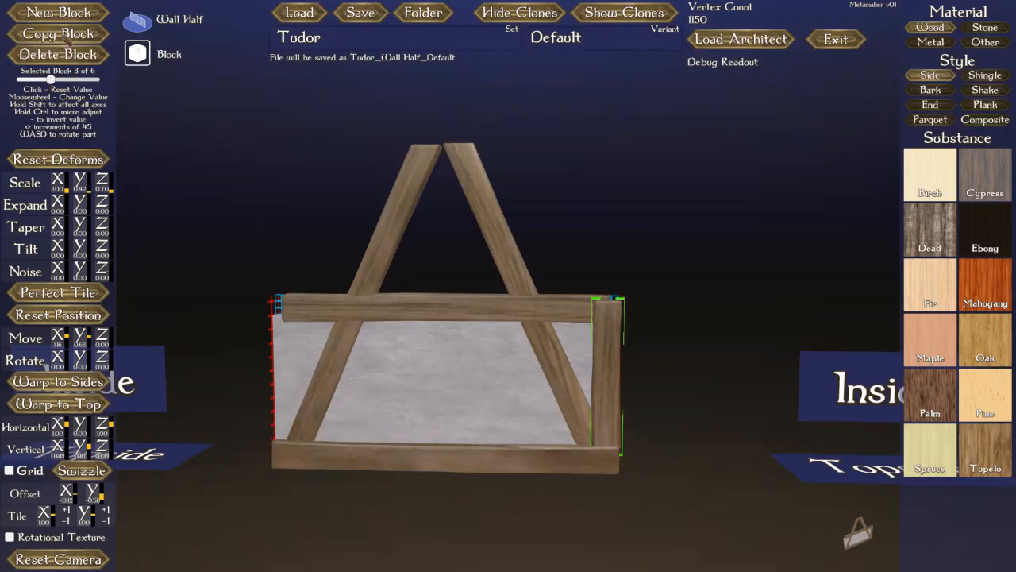
{"action": "left_click", "coordinate": [67, 37]}
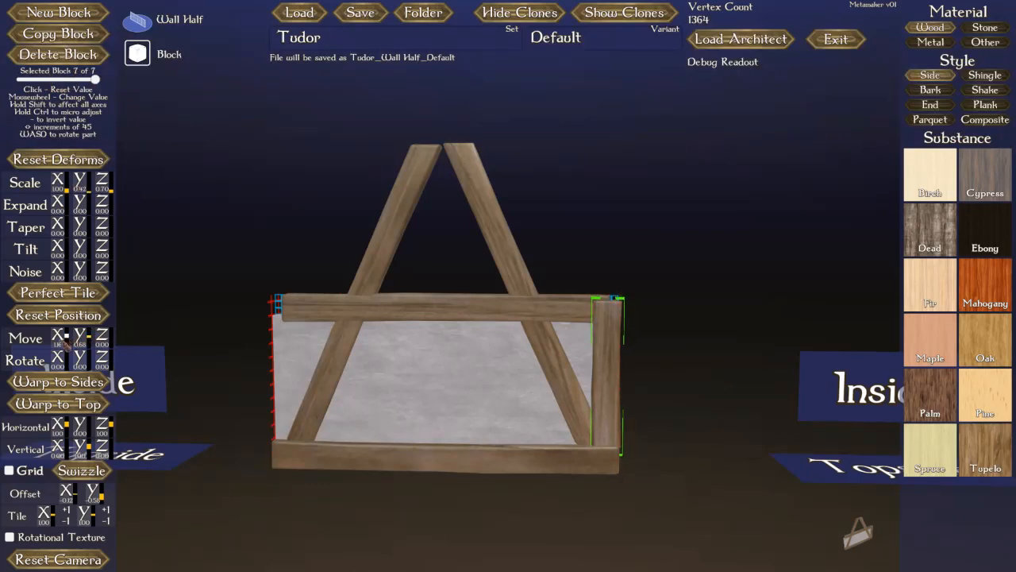
{"action": "key", "text": "minus"}
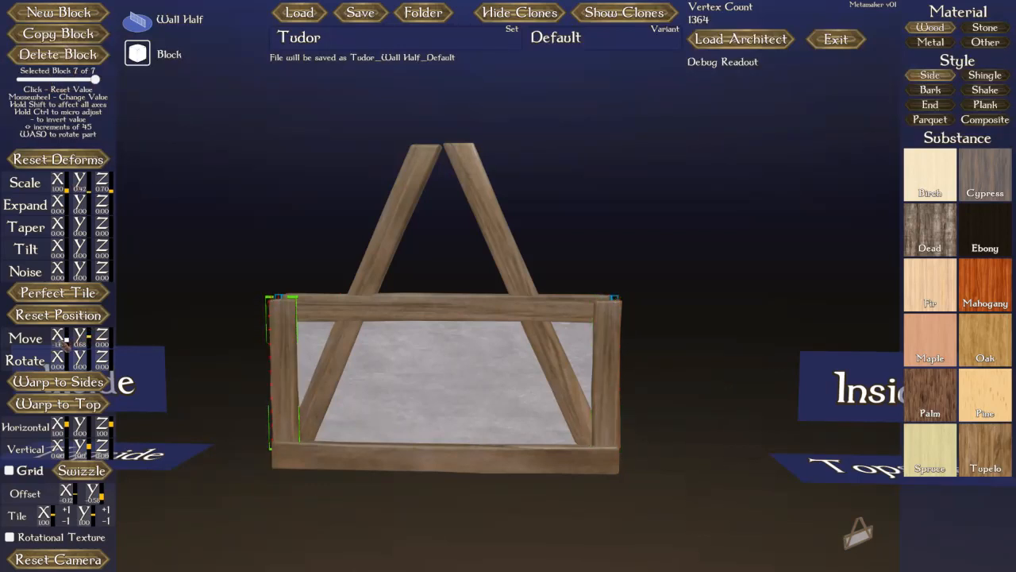
{"action": "scroll", "coordinate": [63, 340], "scroll_direction": "down", "scroll_amount": 1}
{"action": "scroll", "coordinate": [63, 185], "scroll_direction": "down", "scroll_amount": 5}
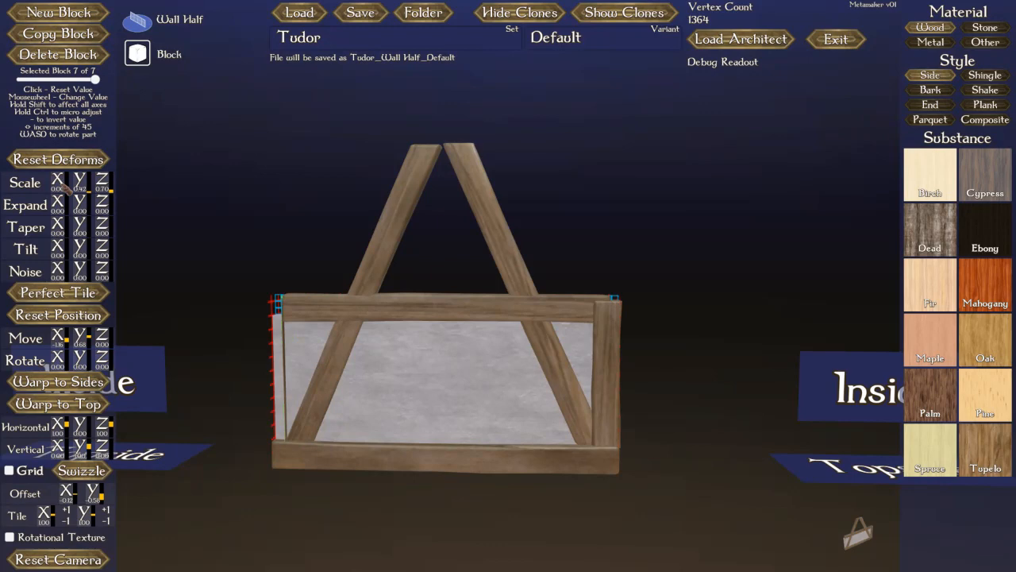
{"action": "scroll", "coordinate": [63, 185], "scroll_direction": "up", "scroll_amount": 5}
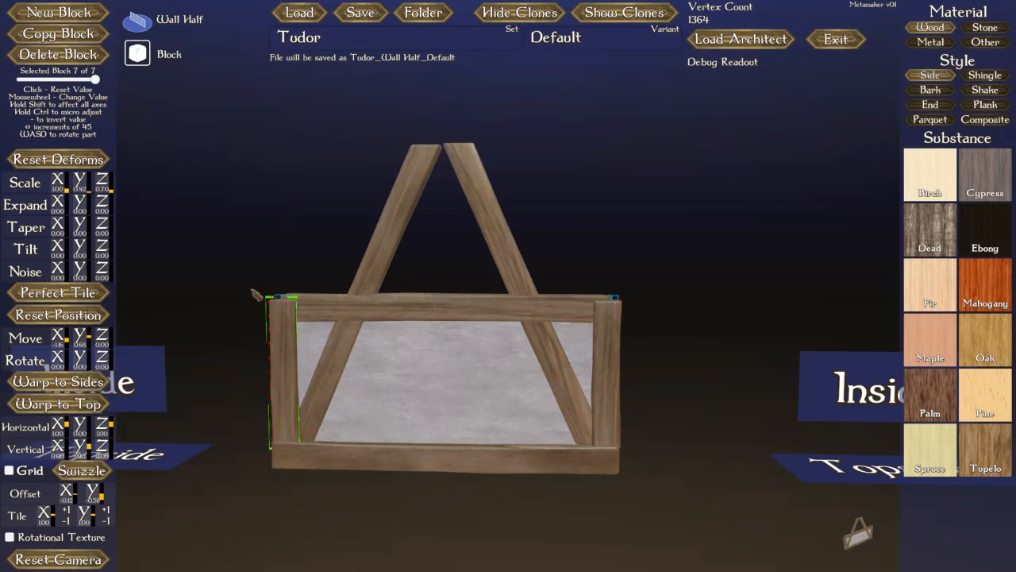
Shift the wood texture offset of the copied vertical edge beam so its grain differs from the original
{"action": "mouse_move", "coordinate": [253, 291]}
{"action": "right_mouse_down"}
{"action": "mouse_move", "coordinate": [264, 280]}
{"action": "mouse_move", "coordinate": [255, 290]}
{"action": "right_mouse_up"}
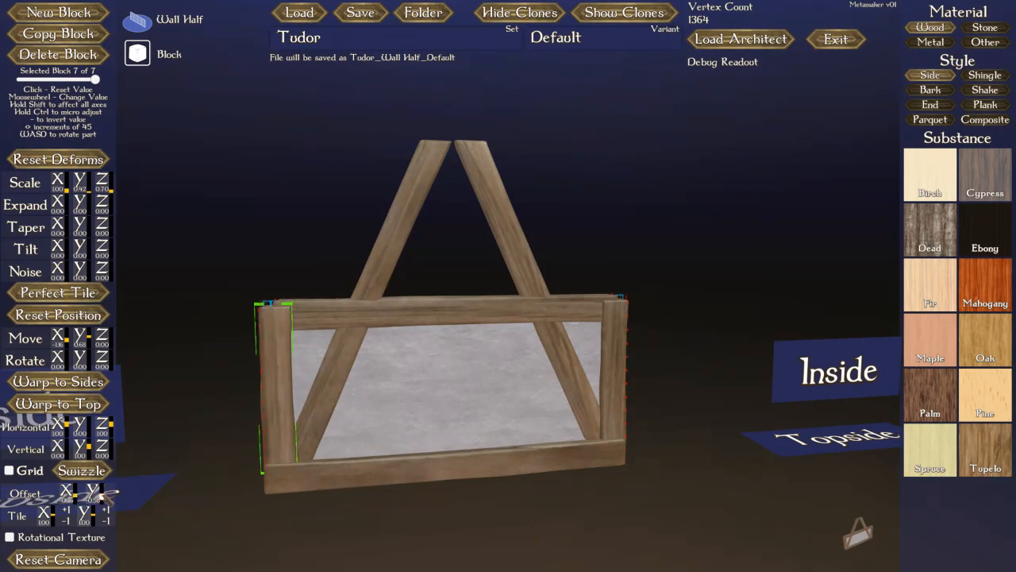
{"action": "scroll", "coordinate": [106, 497], "scroll_direction": "down", "scroll_amount": 5}
{"action": "right_click_drag", "start_coordinate": [260, 402], "coordinate": [236, 388]}
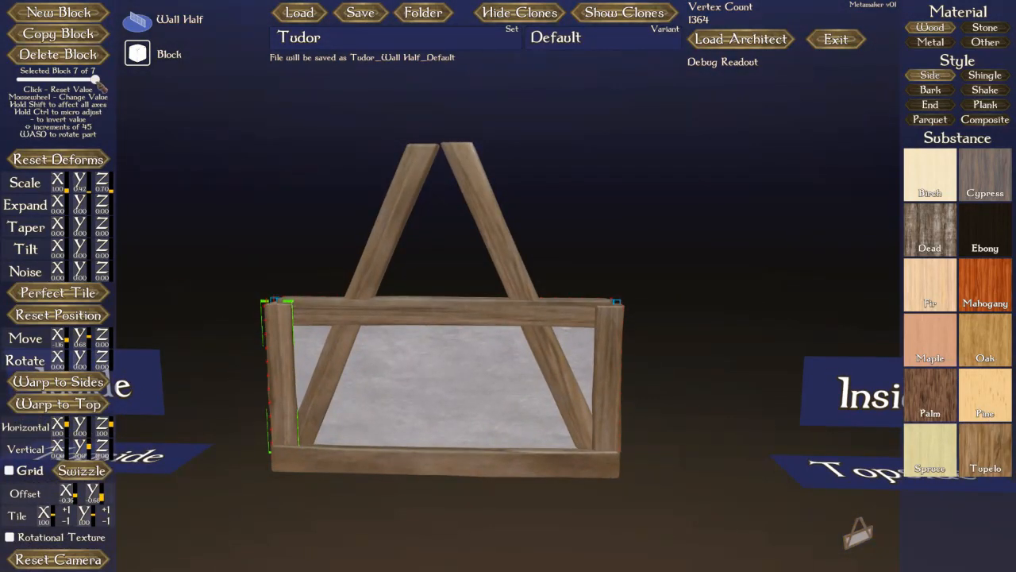
Thicken the horizontal crossbeam, block 6, to Z scale 1.00 and lengthen it to Y scale 1.02
{"action": "left_click_drag", "start_coordinate": [96, 80], "coordinate": [83, 80]}
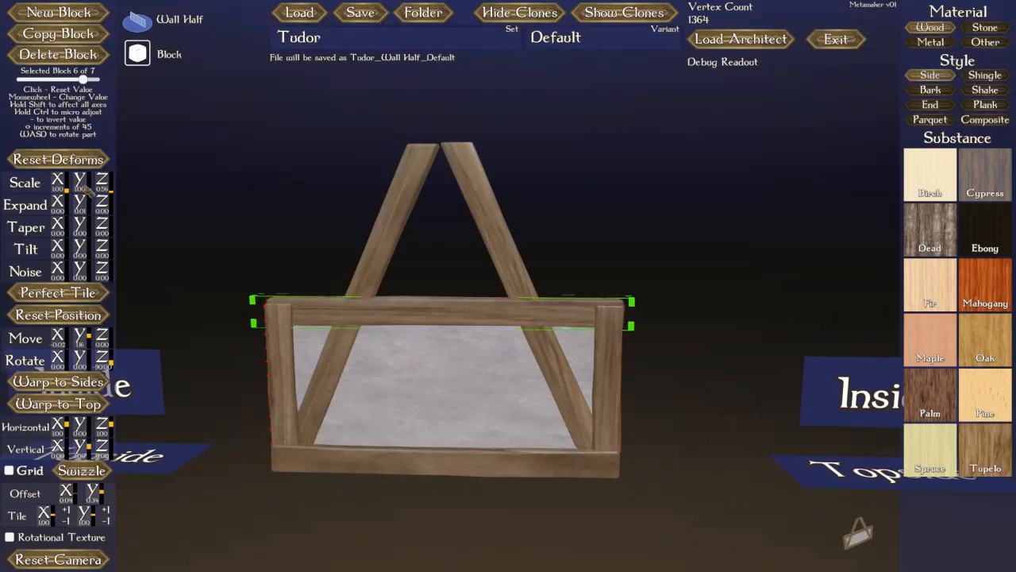
{"action": "left_click", "coordinate": [101, 187]}
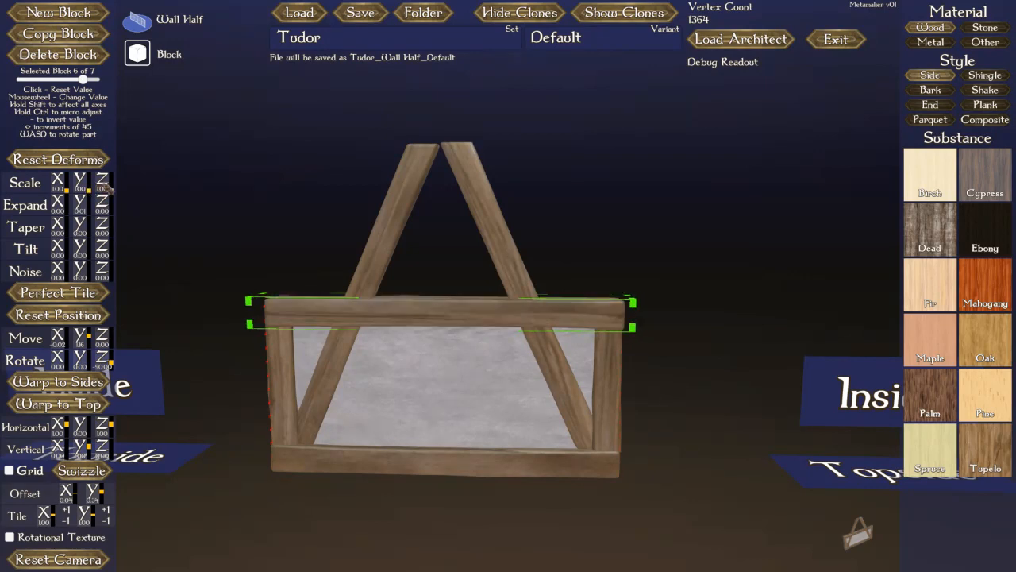
{"action": "right_click_drag", "start_coordinate": [282, 218], "coordinate": [290, 216]}
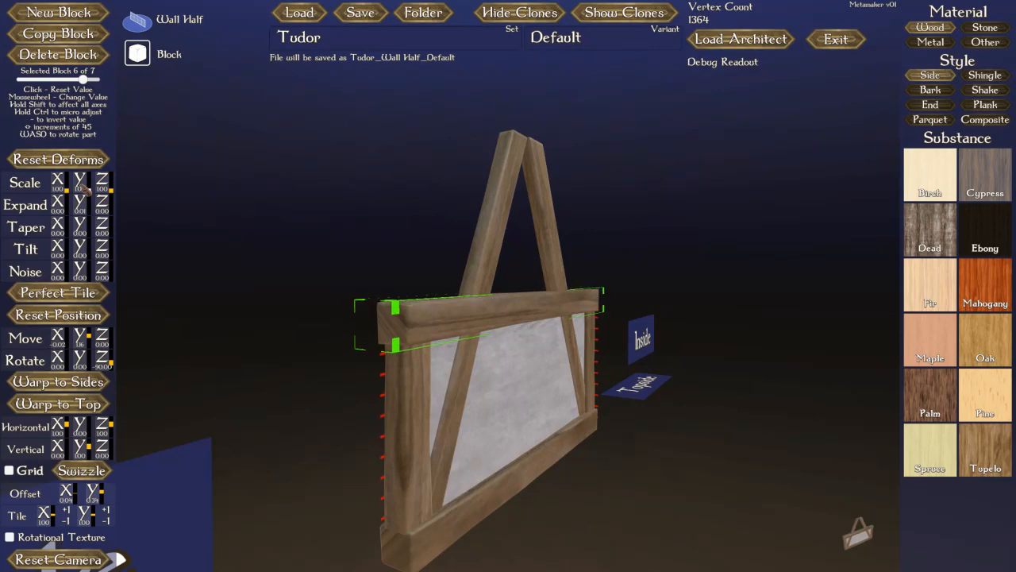
{"action": "mouse_move", "coordinate": [313, 213]}
{"action": "right_mouse_down"}
{"action": "mouse_move", "coordinate": [292, 211]}
{"action": "mouse_move", "coordinate": [312, 215]}
{"action": "right_mouse_up"}
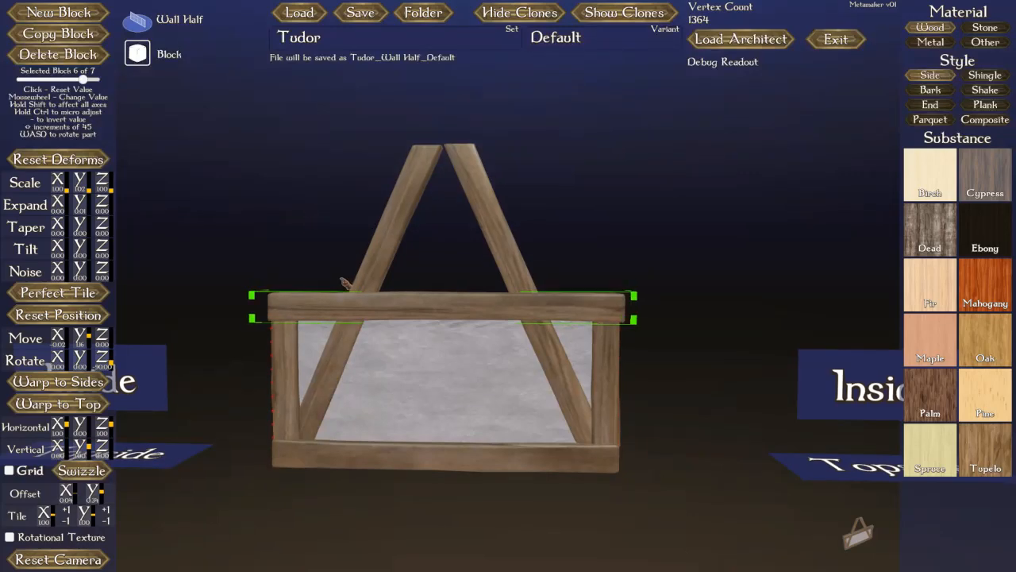
Shorten the diagonal brace, block 5, to Y scale 0.42 and lower it to Y position 0.62 beneath the crossbeam
{"action": "right_click_drag", "start_coordinate": [357, 258], "coordinate": [237, 212]}
{"action": "mouse_move", "coordinate": [82, 81]}
{"action": "left_mouse_down"}
{"action": "mouse_move", "coordinate": [97, 82]}
{"action": "mouse_move", "coordinate": [69, 83]}
{"action": "left_mouse_up"}
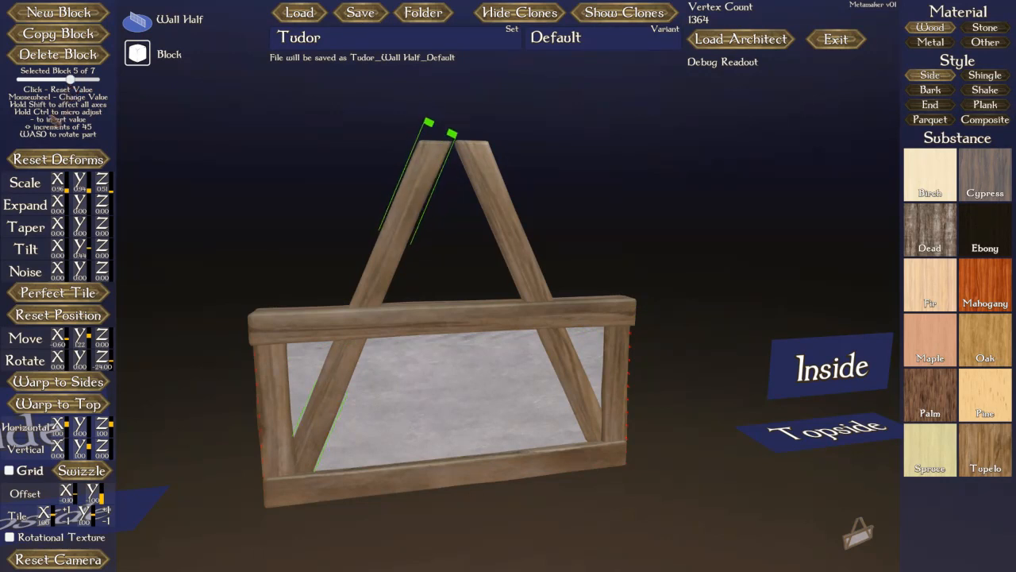
{"action": "scroll", "coordinate": [79, 184], "scroll_direction": "down", "scroll_amount": 10}
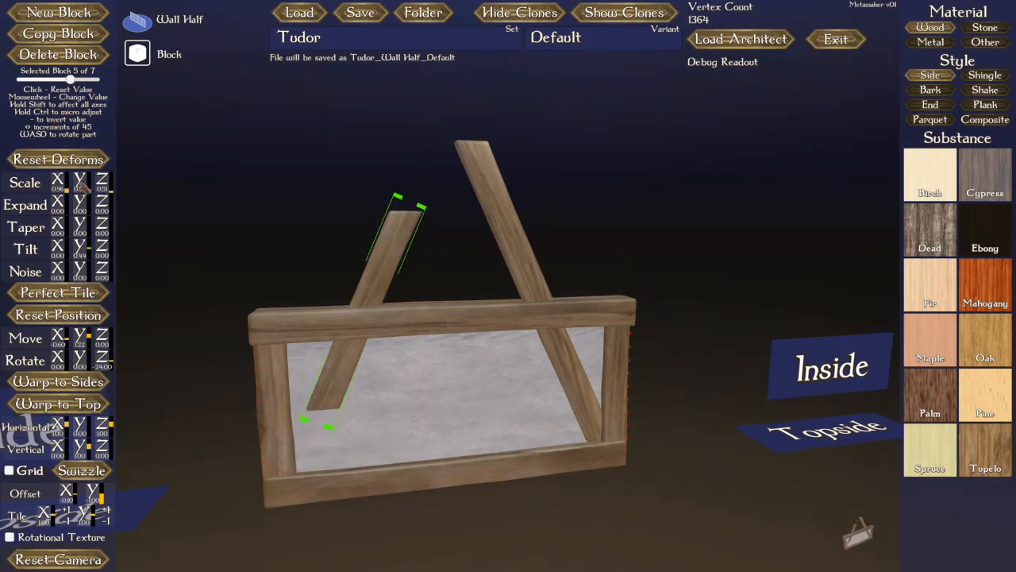
{"action": "scroll", "coordinate": [80, 184], "scroll_direction": "up", "scroll_amount": 5}
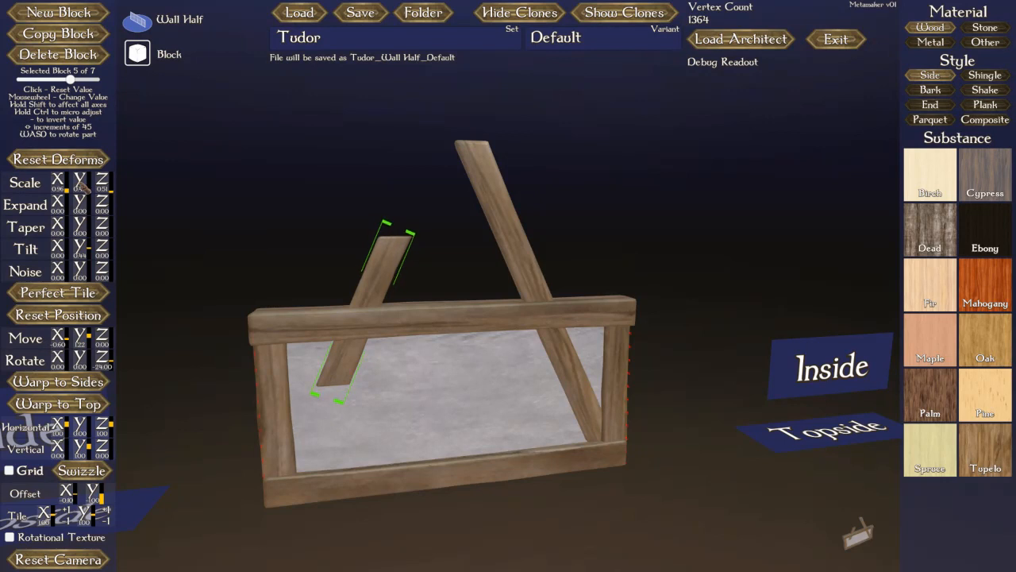
{"action": "scroll", "coordinate": [86, 344], "scroll_direction": "down", "scroll_amount": 10}
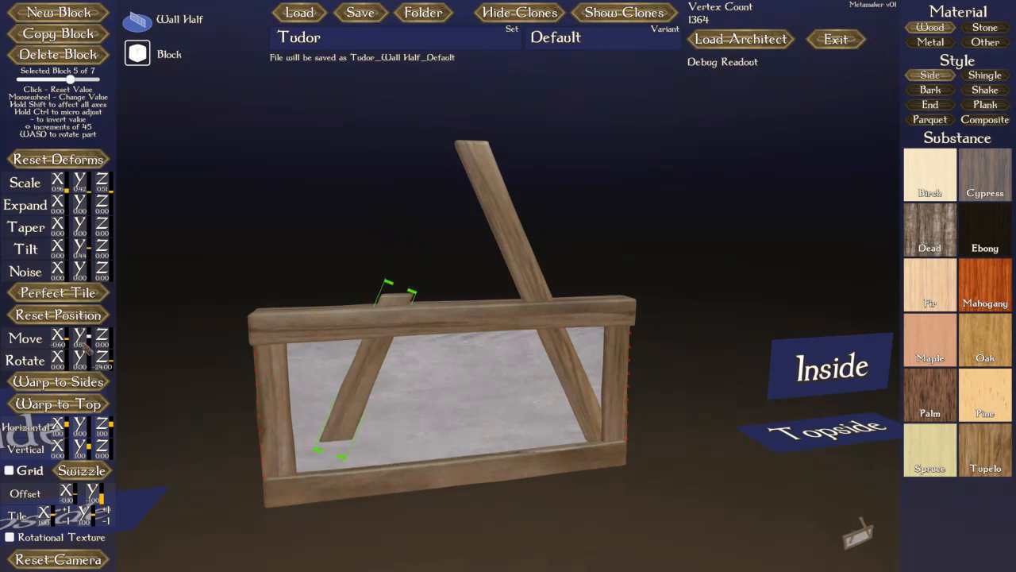
{"action": "scroll", "coordinate": [86, 347], "scroll_direction": "up", "scroll_amount": 3}
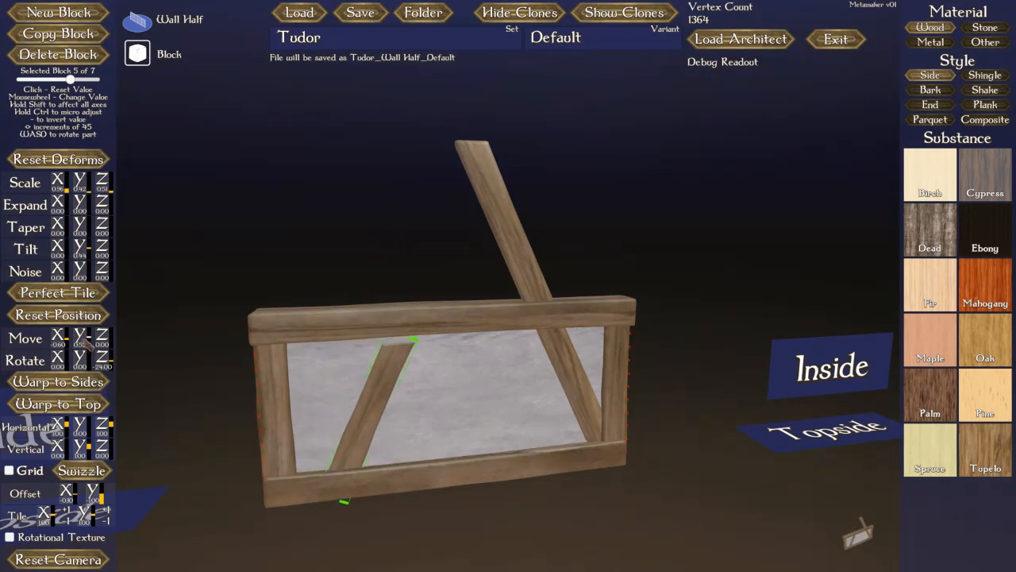
{"action": "scroll", "coordinate": [87, 345], "scroll_direction": "down", "scroll_amount": 2}
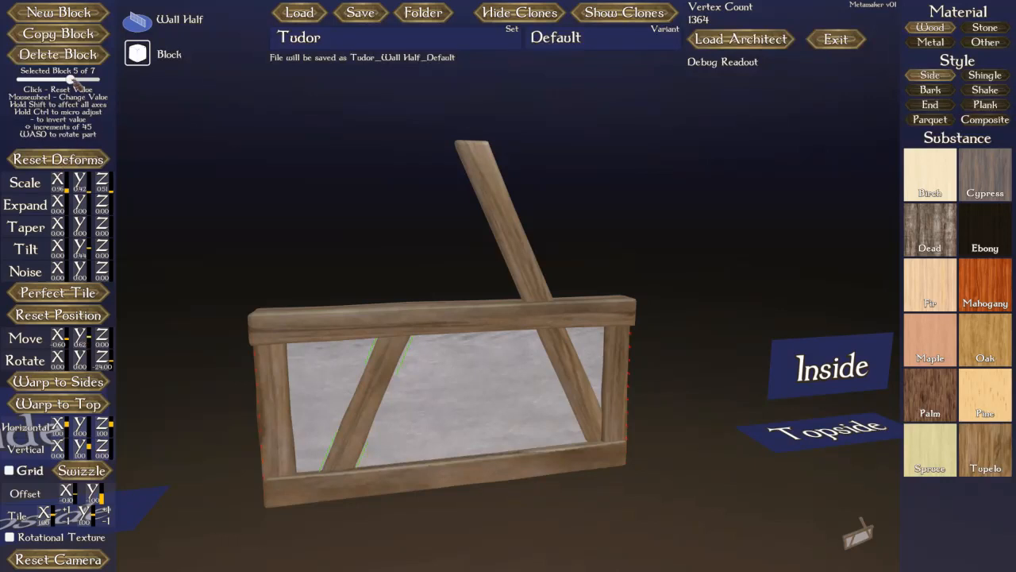
Select the other full-length diagonal brace, block 4 of 7, and delete it
{"action": "mouse_move", "coordinate": [70, 80]}
{"action": "left_mouse_down"}
{"action": "mouse_move", "coordinate": [97, 81]}
{"action": "mouse_move", "coordinate": [58, 80]}
{"action": "left_mouse_up"}
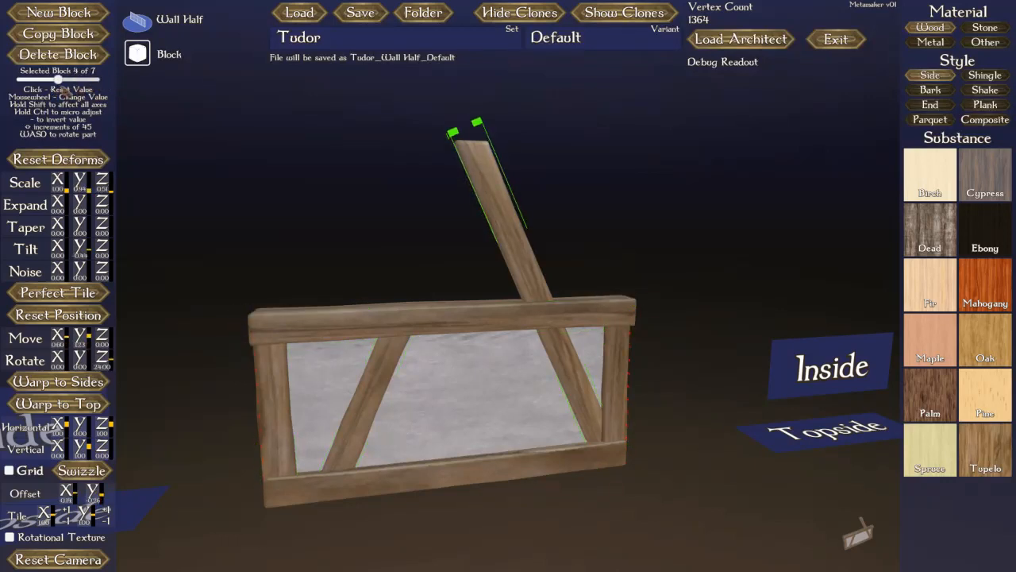
{"action": "left_click", "coordinate": [71, 56]}
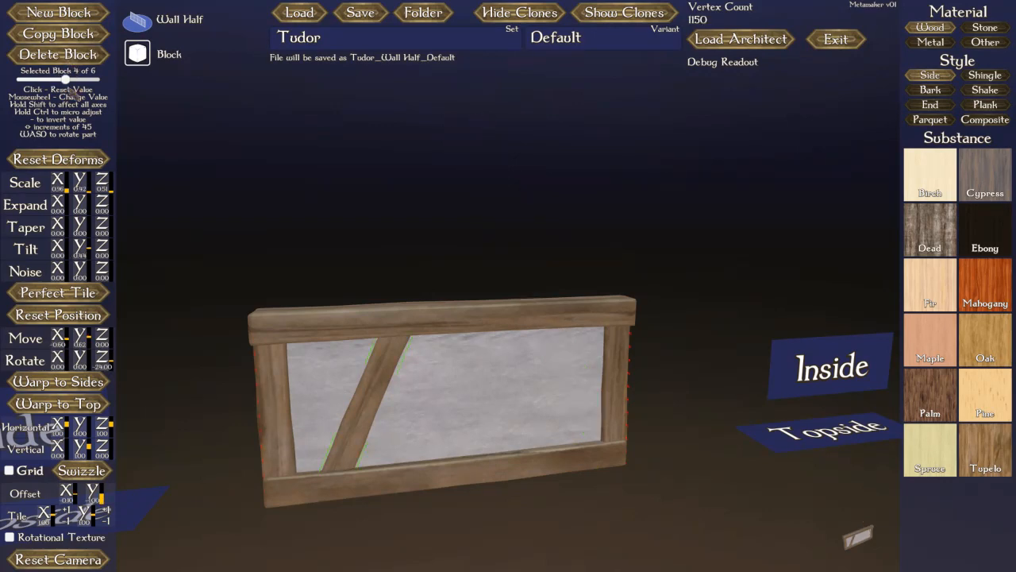
{"action": "middle_click_drag", "start_coordinate": [257, 223], "coordinate": [260, 208]}
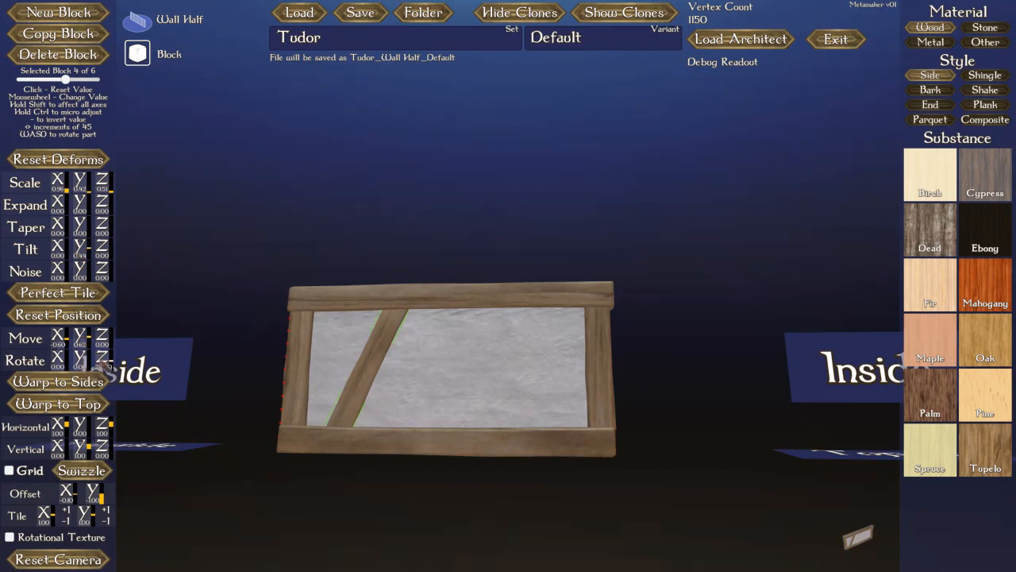
Angle the remaining diagonal brace to Z rotation -43, with Y scale 0.50, Y tilt 0.90 and X position -0.52
{"action": "scroll", "coordinate": [100, 364], "scroll_direction": "down", "scroll_amount": 5}
{"action": "scroll", "coordinate": [100, 364], "scroll_direction": "down", "scroll_amount": 2}
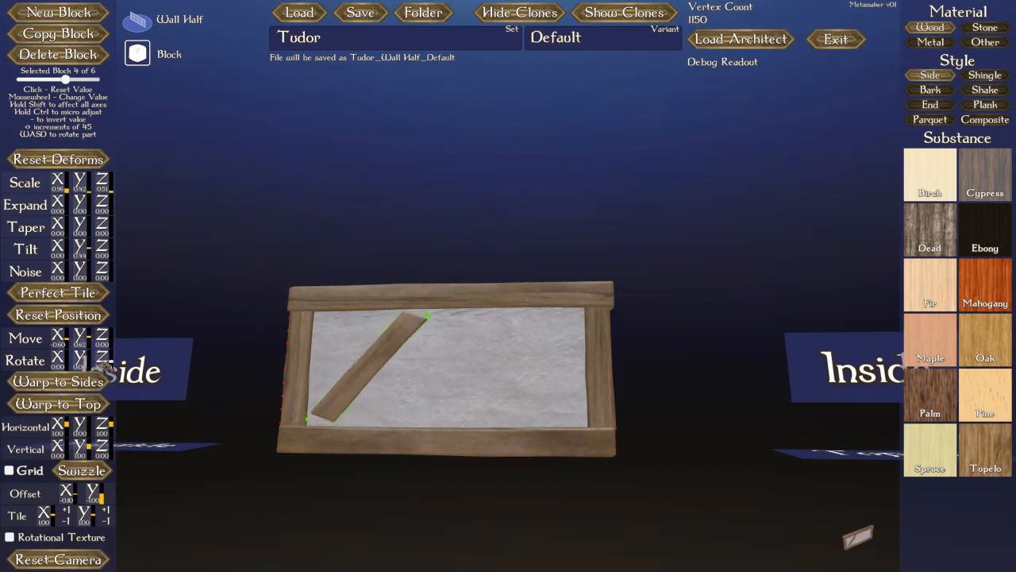
{"action": "scroll", "coordinate": [99, 364], "scroll_direction": "down", "scroll_amount": 1}
{"action": "scroll", "coordinate": [89, 189], "scroll_direction": "up", "scroll_amount": 1}
{"action": "scroll", "coordinate": [89, 189], "scroll_direction": "up", "scroll_amount": 1}
{"action": "scroll", "coordinate": [89, 189], "scroll_direction": "up", "scroll_amount": 1}
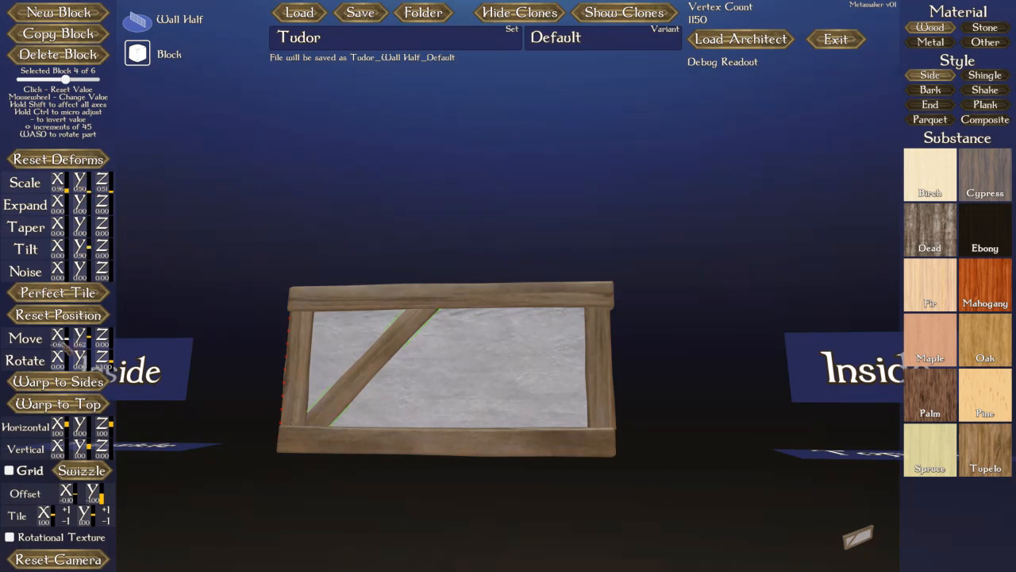
{"action": "scroll", "coordinate": [69, 348], "scroll_direction": "up", "scroll_amount": 5}
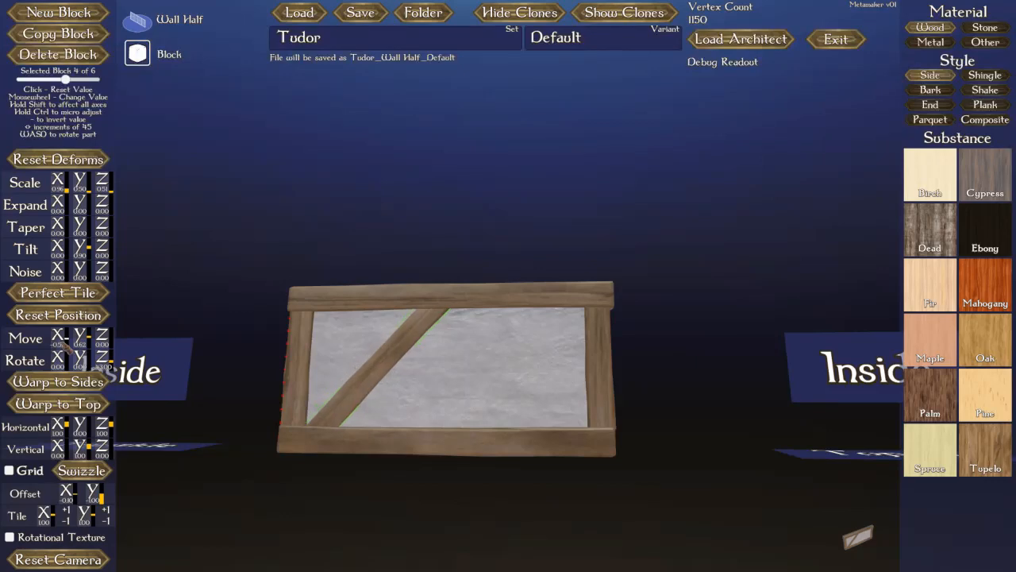
Steepen the diagonal brace to Z rotation -38 and shift it to X position -0.58, against the corner of the frame
{"action": "right_click_drag", "start_coordinate": [235, 323], "coordinate": [239, 326]}
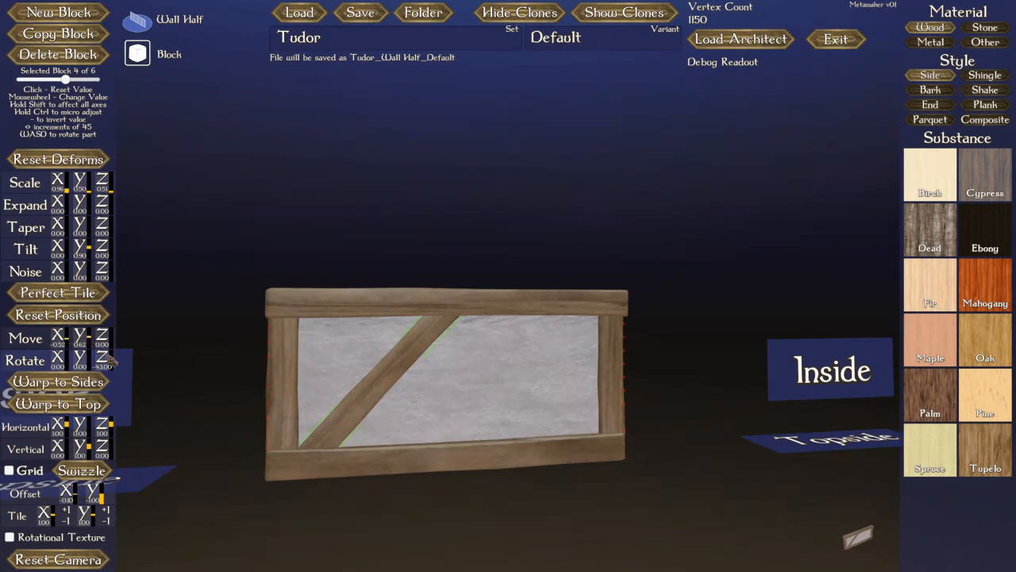
{"action": "scroll", "coordinate": [109, 363], "scroll_direction": "up", "scroll_amount": 5}
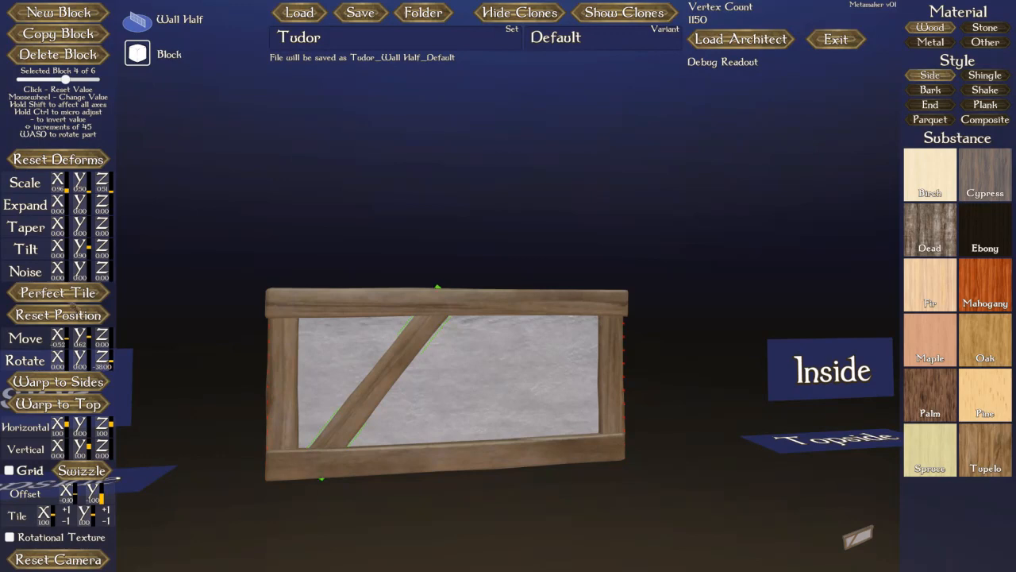
{"action": "scroll", "coordinate": [64, 340], "scroll_direction": "up", "scroll_amount": 2}
{"action": "scroll", "coordinate": [63, 340], "scroll_direction": "down", "scroll_amount": 5}
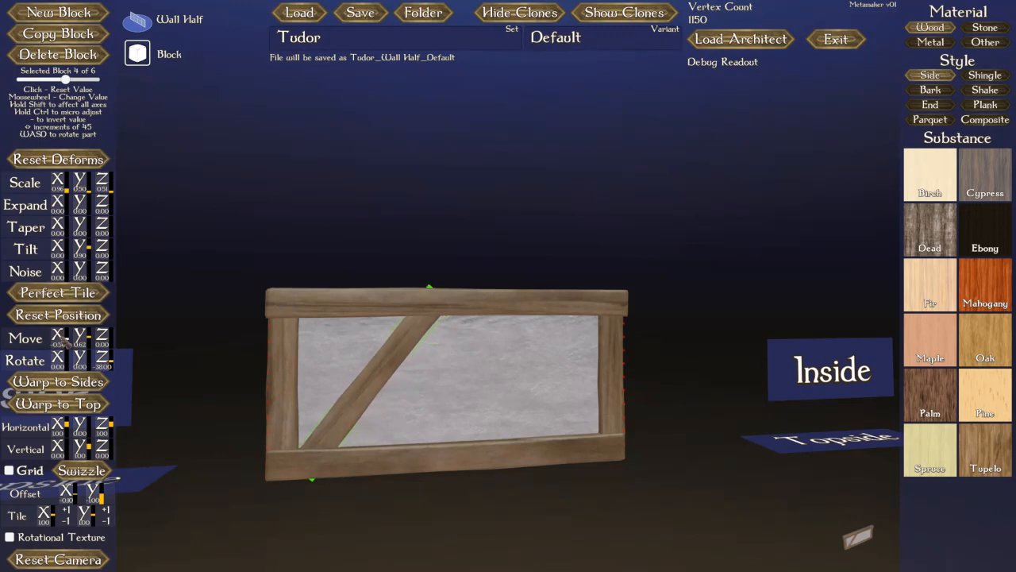
Copy the diagonal brace and mirror it by inverting X position to 0.58, Z rotation to 38 and Y tilt to -0.90
{"action": "mouse_move", "coordinate": [259, 261]}
{"action": "middle_mouse_down"}
{"action": "mouse_move", "coordinate": [260, 281]}
{"action": "mouse_move", "coordinate": [262, 238]}
{"action": "mouse_move", "coordinate": [284, 241]}
{"action": "mouse_move", "coordinate": [263, 244]}
{"action": "middle_mouse_up"}
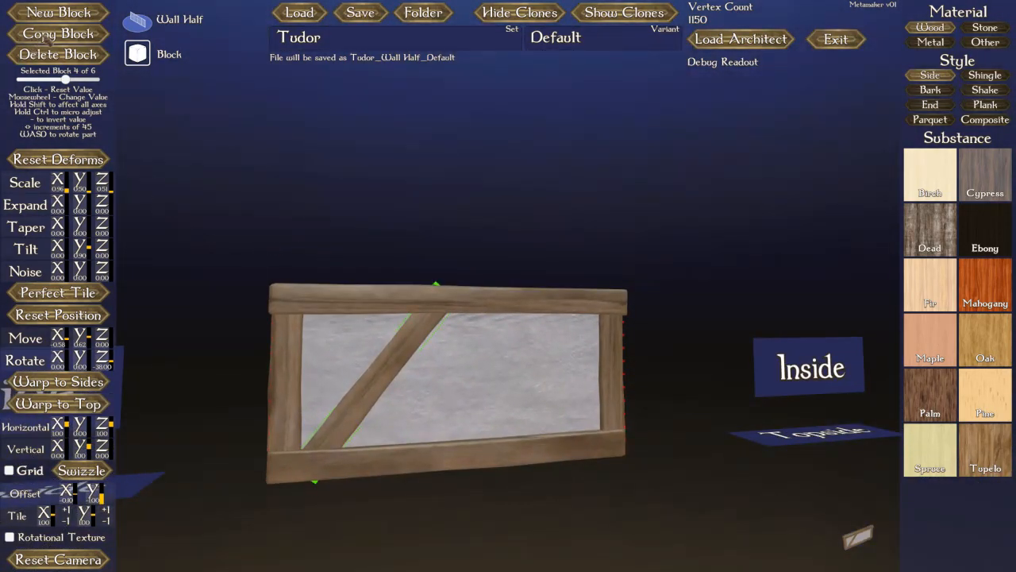
{"action": "left_click", "coordinate": [58, 33]}
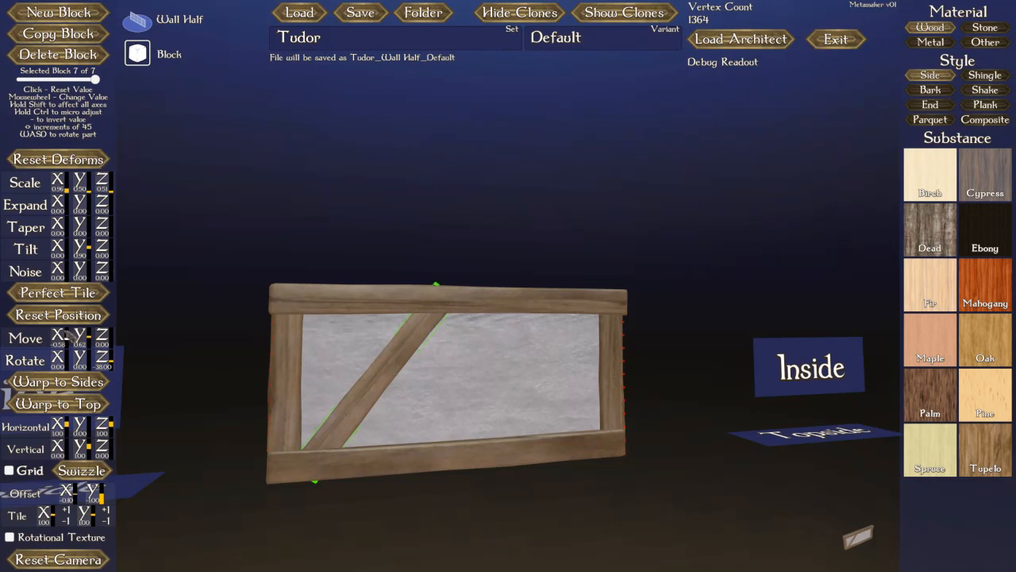
{"action": "key", "text": "minus"}
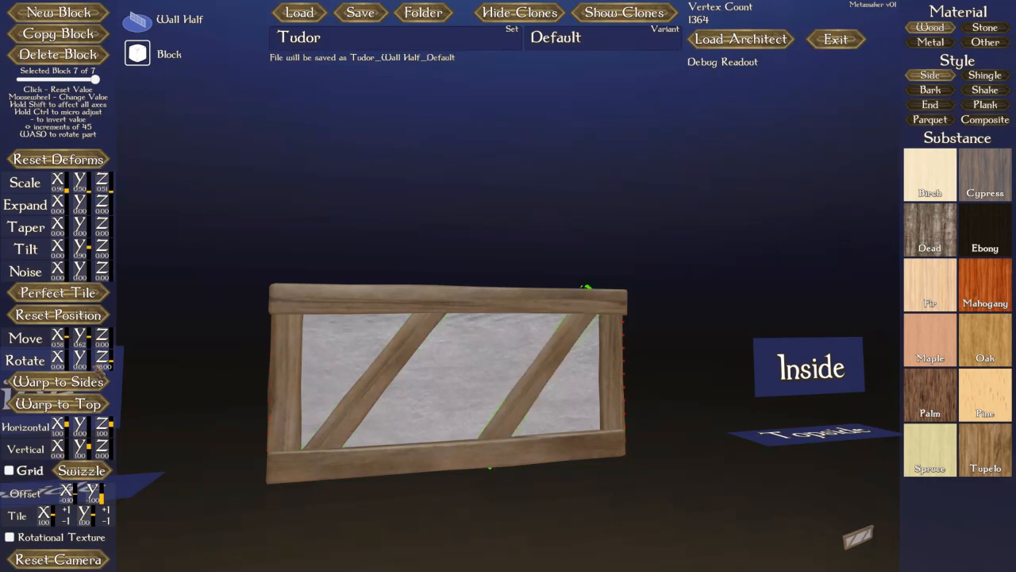
{"action": "key", "text": "minus"}
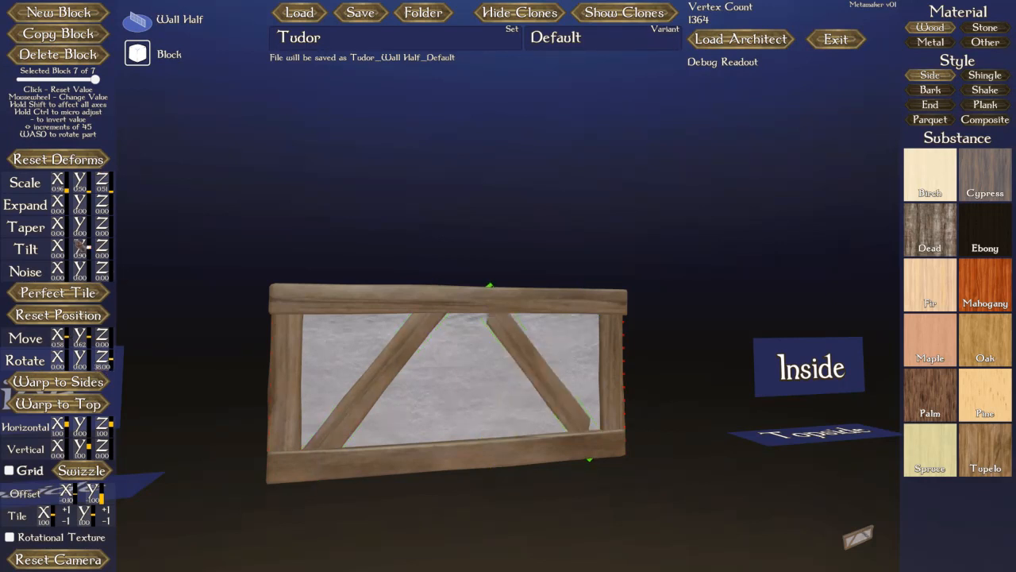
{"action": "key", "text": "minus"}
{"action": "middle_click_drag", "start_coordinate": [203, 241], "coordinate": [200, 238]}
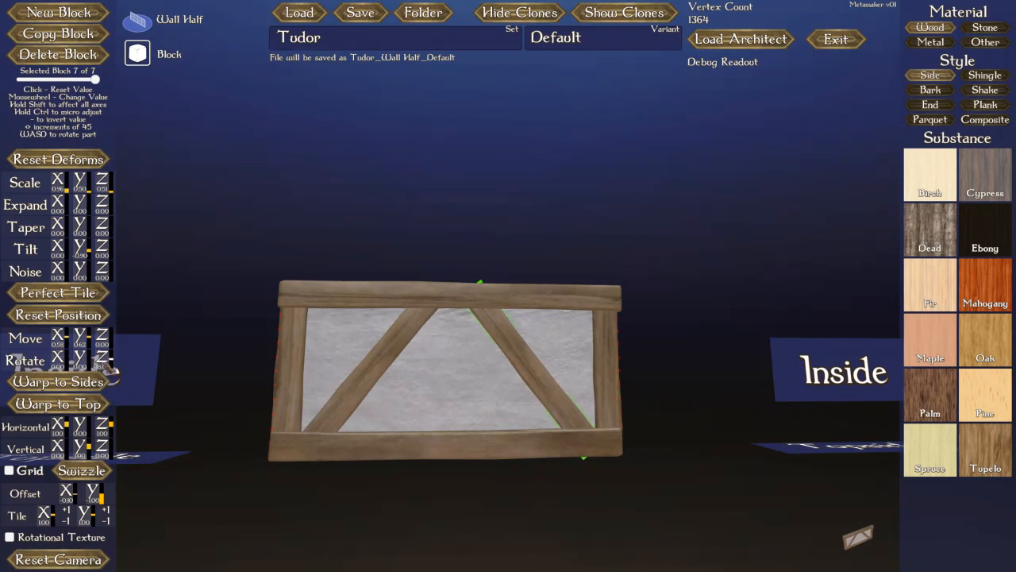
Select the original diagonal brace, block 4 of 7, and nudge it to X position -0.56
{"action": "left_click_drag", "start_coordinate": [95, 79], "coordinate": [61, 84]}
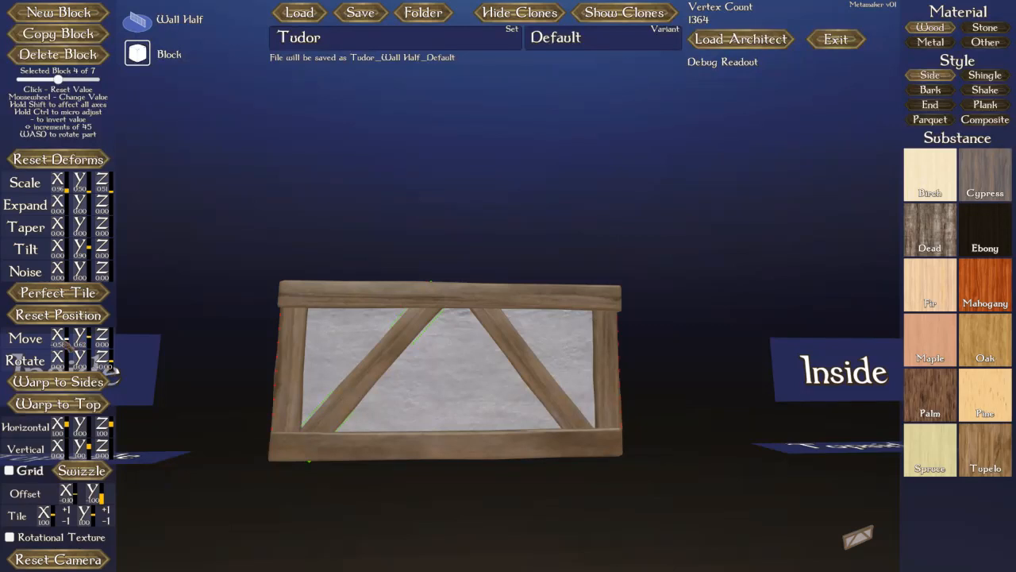
{"action": "scroll", "coordinate": [64, 339], "scroll_direction": "down", "scroll_amount": 1, "text": "ctrl"}
{"action": "scroll", "coordinate": [64, 340], "scroll_direction": "up", "scroll_amount": 2, "text": "ctrl"}
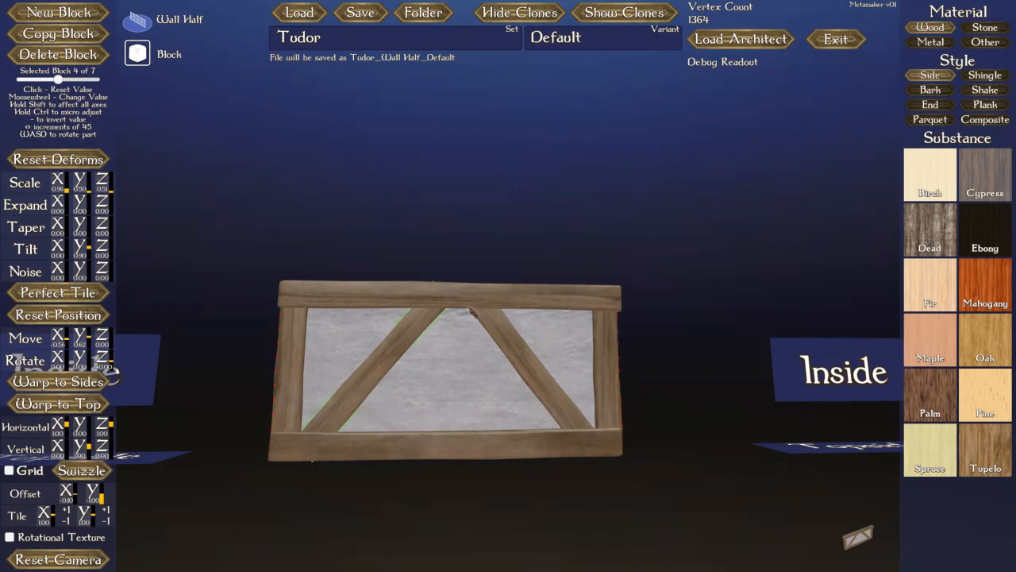
Replace the mirrored brace, block 7, with a fresh copy of the original brace, block 4, and save over Tudor_Wall Half_Default
{"action": "mouse_move", "coordinate": [448, 238]}
{"action": "middle_mouse_down"}
{"action": "mouse_move", "coordinate": [454, 247]}
{"action": "mouse_move", "coordinate": [442, 240]}
{"action": "middle_mouse_up"}
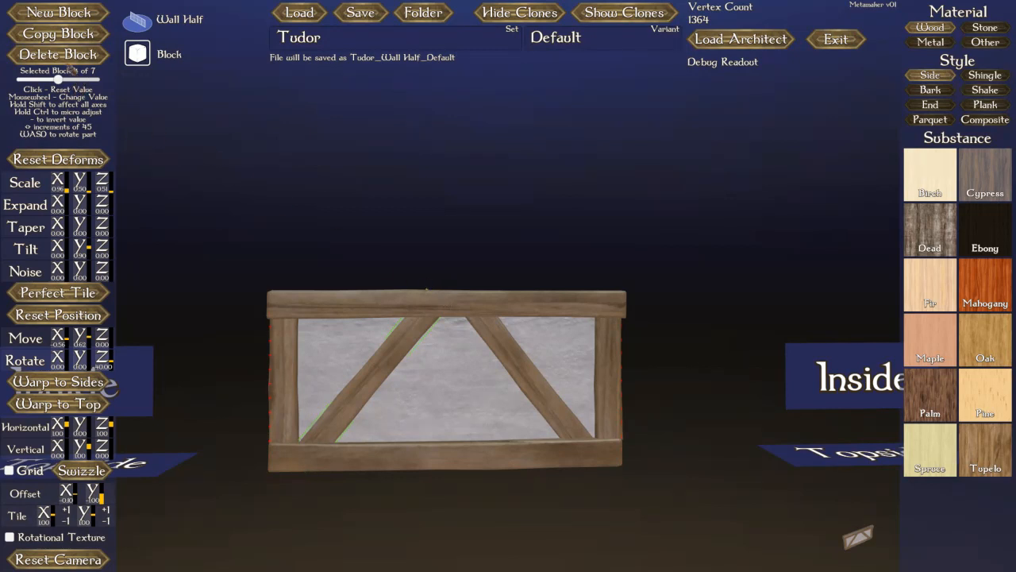
{"action": "left_click_drag", "start_coordinate": [65, 83], "coordinate": [101, 83]}
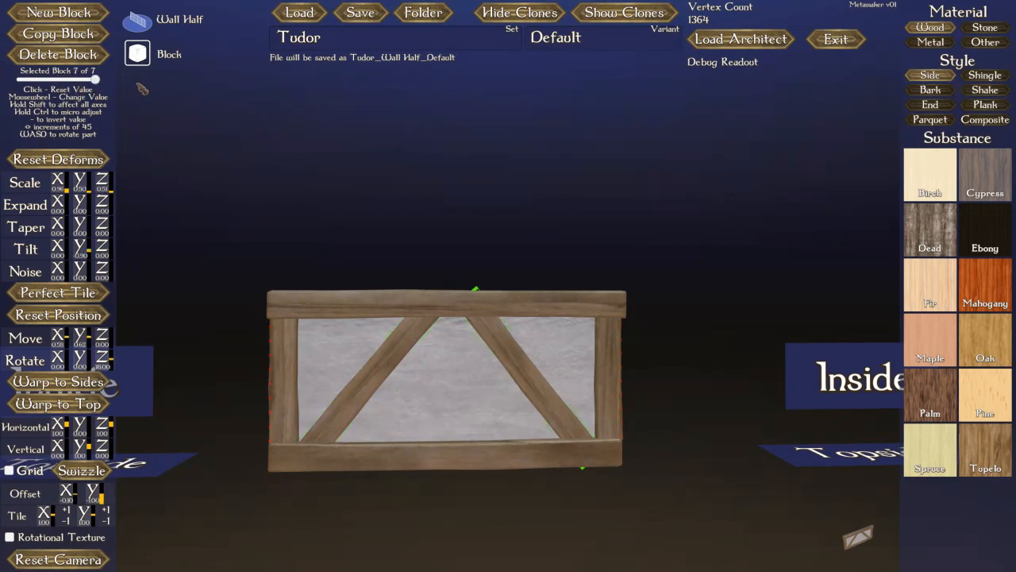
{"action": "left_click", "coordinate": [94, 60]}
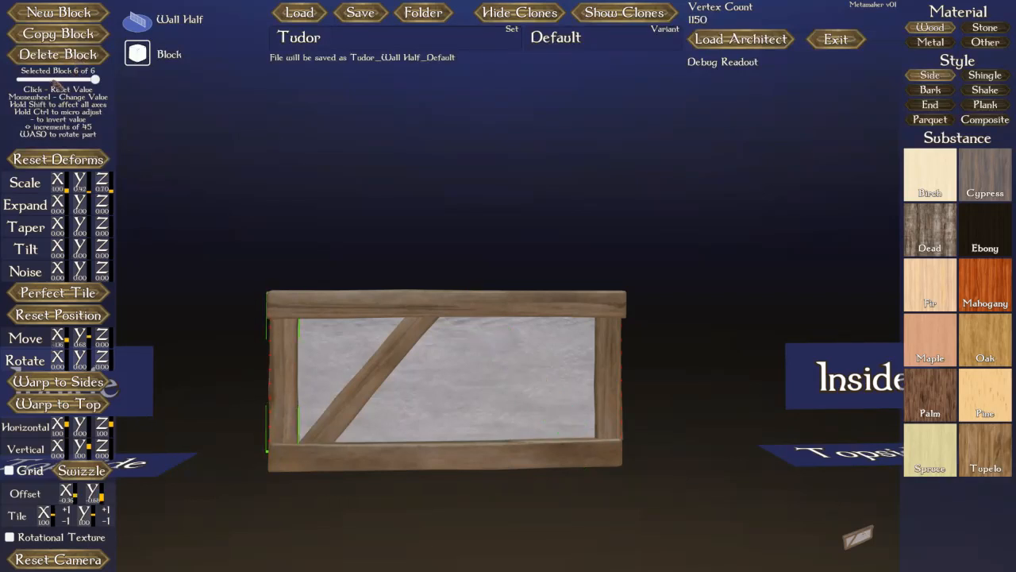
{"action": "left_click", "coordinate": [70, 80]}
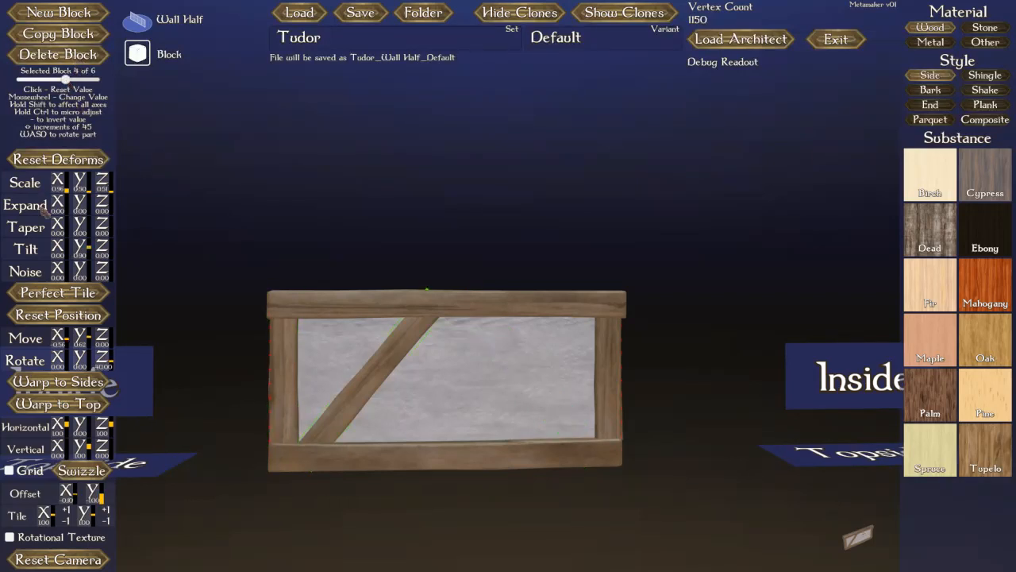
{"action": "left_click", "coordinate": [65, 38]}
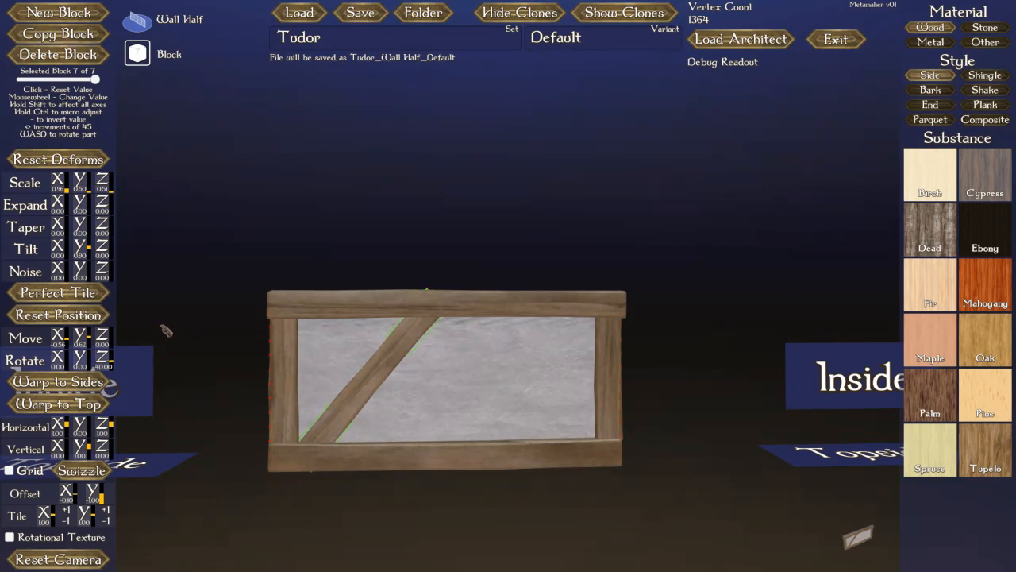
{"action": "left_click", "coordinate": [359, 13]}
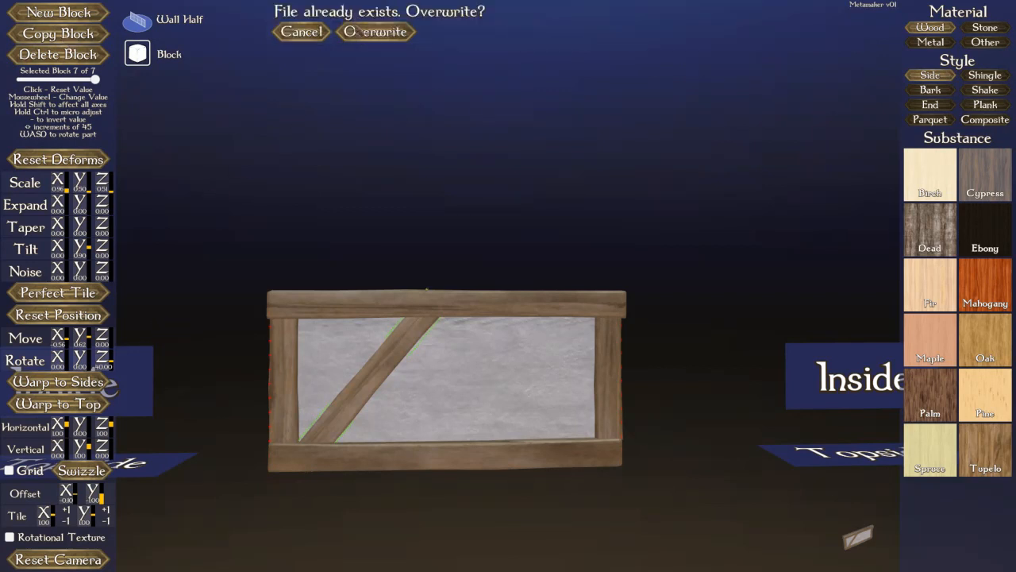
{"action": "left_click", "coordinate": [364, 35]}
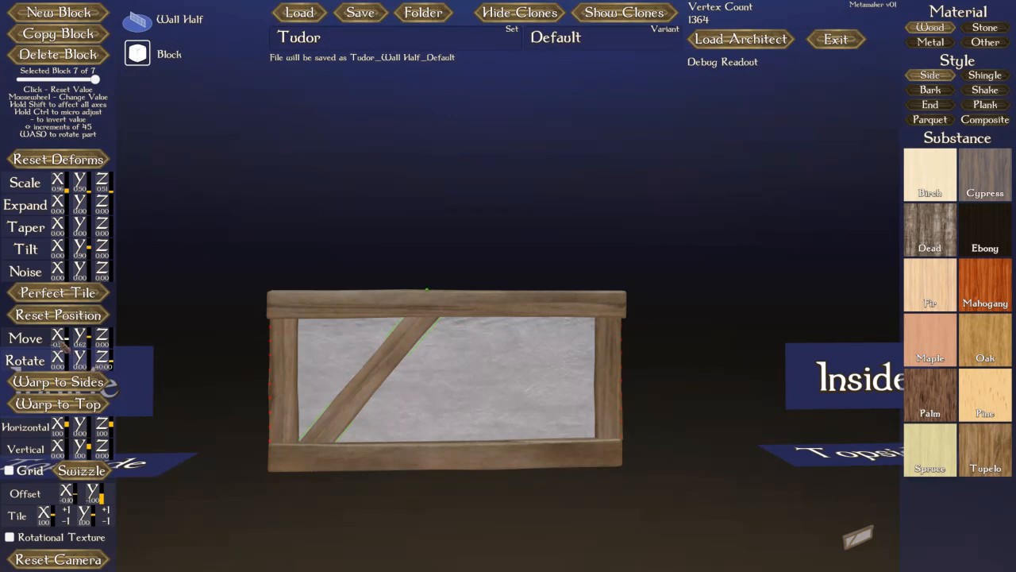
Mirror the copied brace by inverting X position to 0.56, Z rotation to 40 and Y tilt to -0.90
{"action": "key", "text": "minus"}
{"action": "key", "text": "minus"}
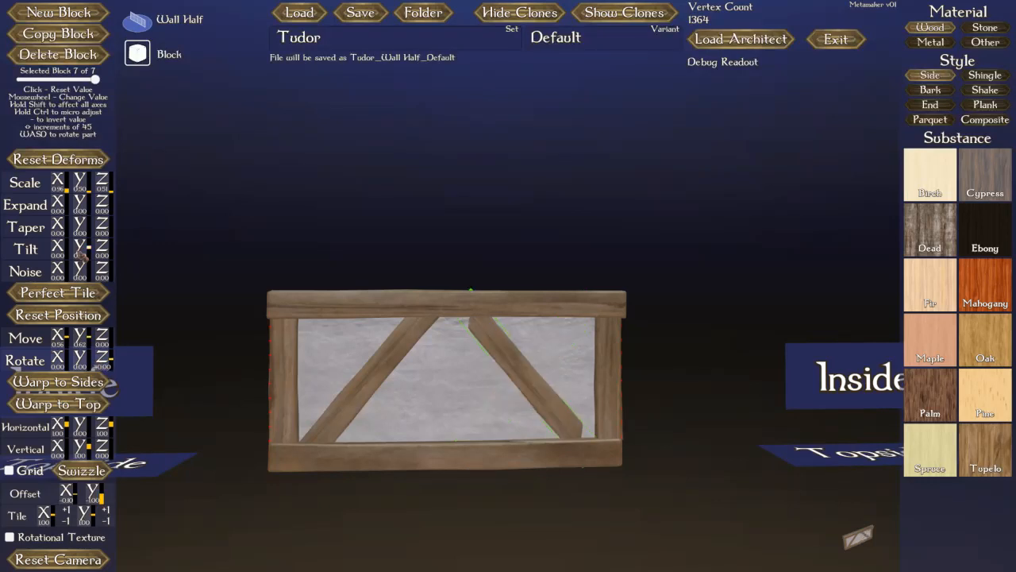
{"action": "key", "text": "minus"}
Set the original diagonal brace, block 4 of 7, to Z rotation -42 and X position -0.52
{"action": "left_click_drag", "start_coordinate": [95, 80], "coordinate": [60, 83]}
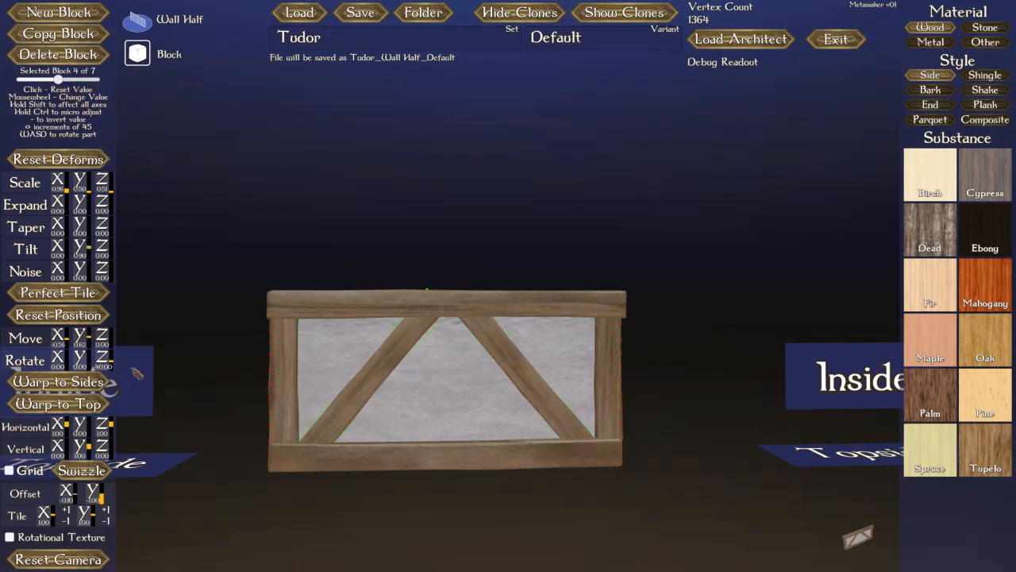
{"action": "scroll", "coordinate": [107, 369], "scroll_direction": "down", "scroll_amount": 2}
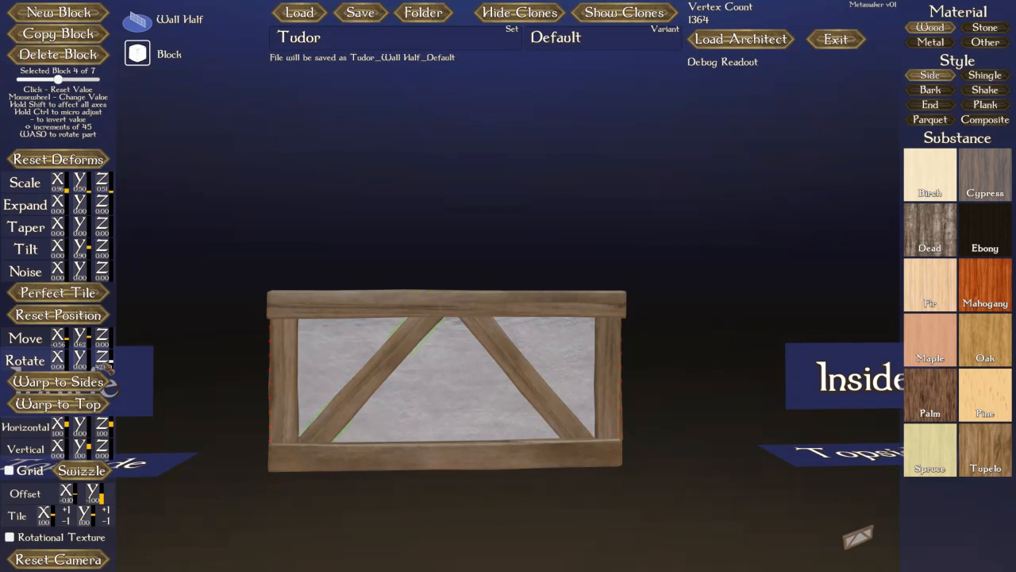
{"action": "scroll", "coordinate": [63, 340], "scroll_direction": "down", "scroll_amount": 1}
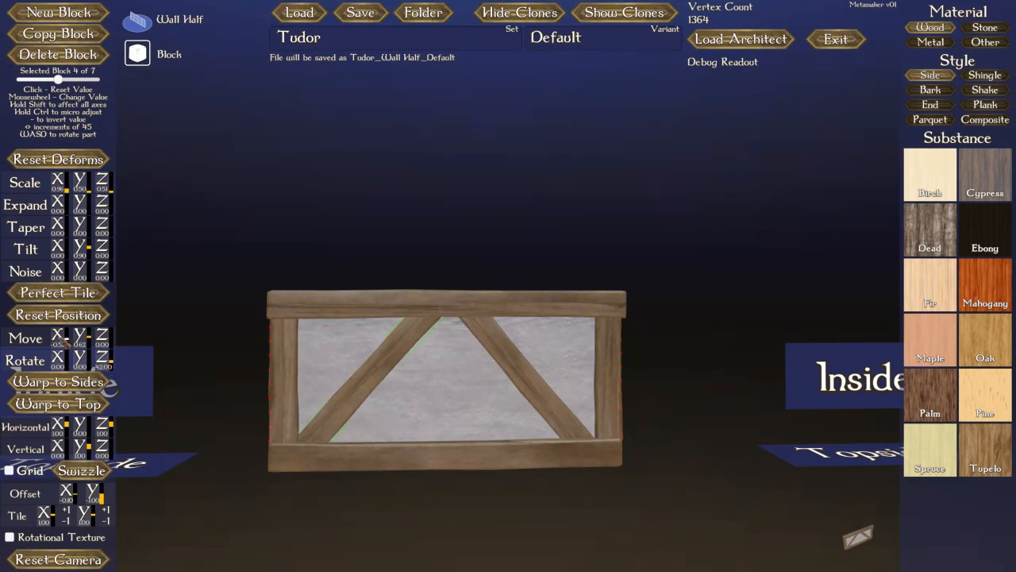
{"action": "scroll", "coordinate": [63, 340], "scroll_direction": "up", "scroll_amount": 3}
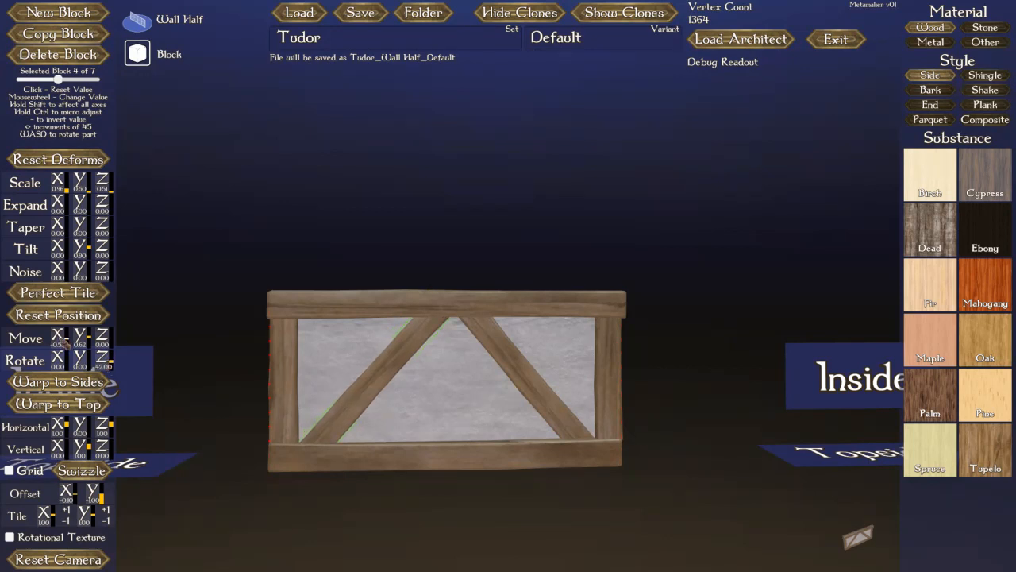
Replace the mirrored brace with a new copy of block 4, inverting X position to 0.52, Z rotation to 42 and Y tilt to -0.90
{"action": "left_click_drag", "start_coordinate": [58, 80], "coordinate": [96, 80]}
{"action": "left_click_drag", "start_coordinate": [95, 80], "coordinate": [68, 80]}
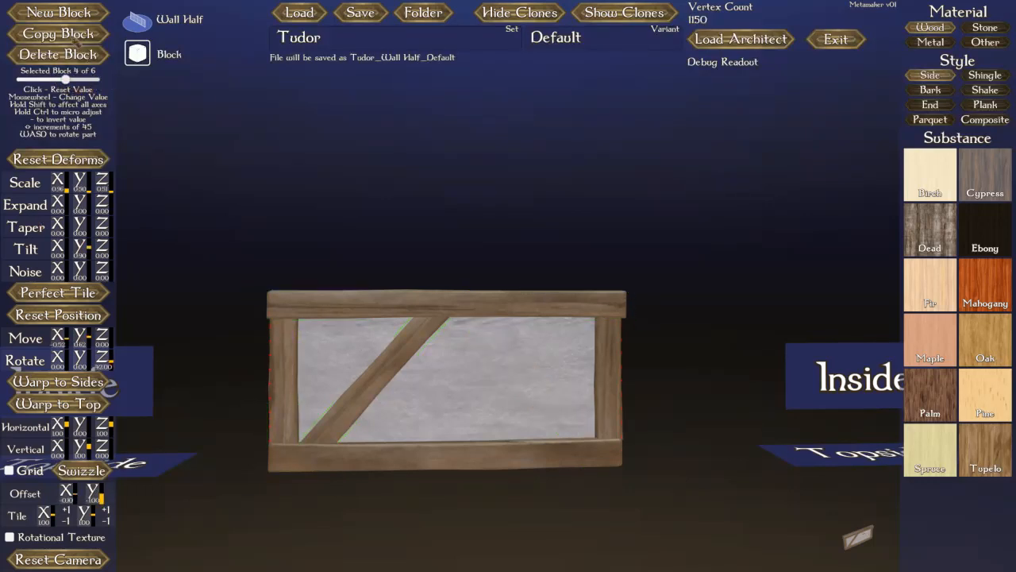
{"action": "left_click", "coordinate": [79, 35]}
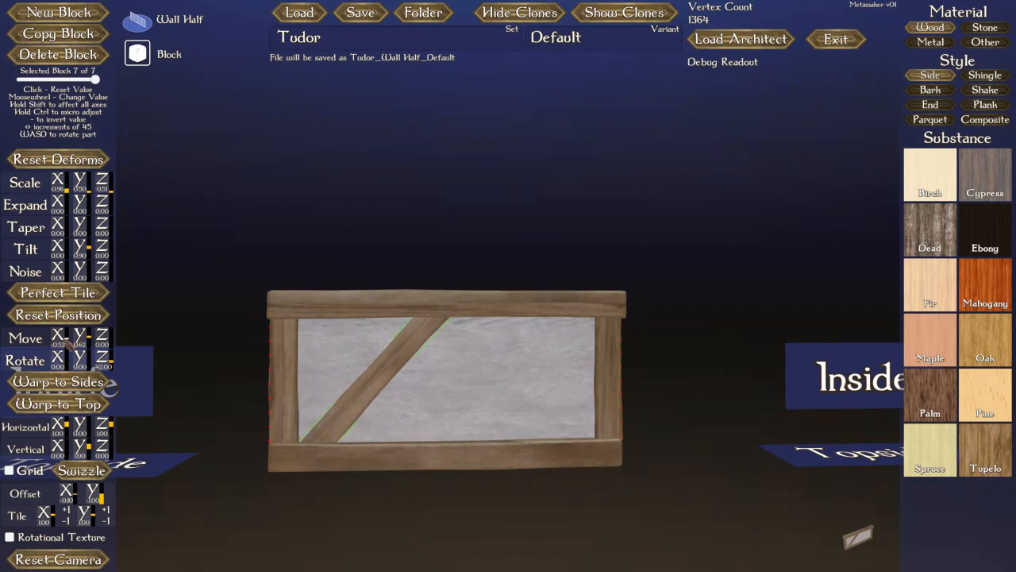
{"action": "key", "text": "minus"}
{"action": "key", "text": "minus"}
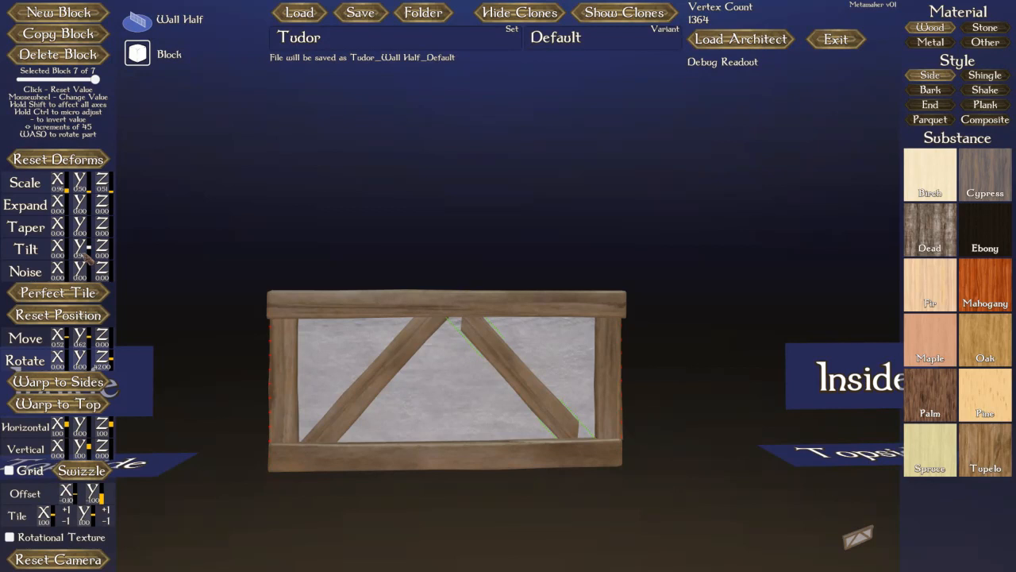
{"action": "scroll", "coordinate": [88, 253], "scroll_direction": "up", "scroll_amount": 2}
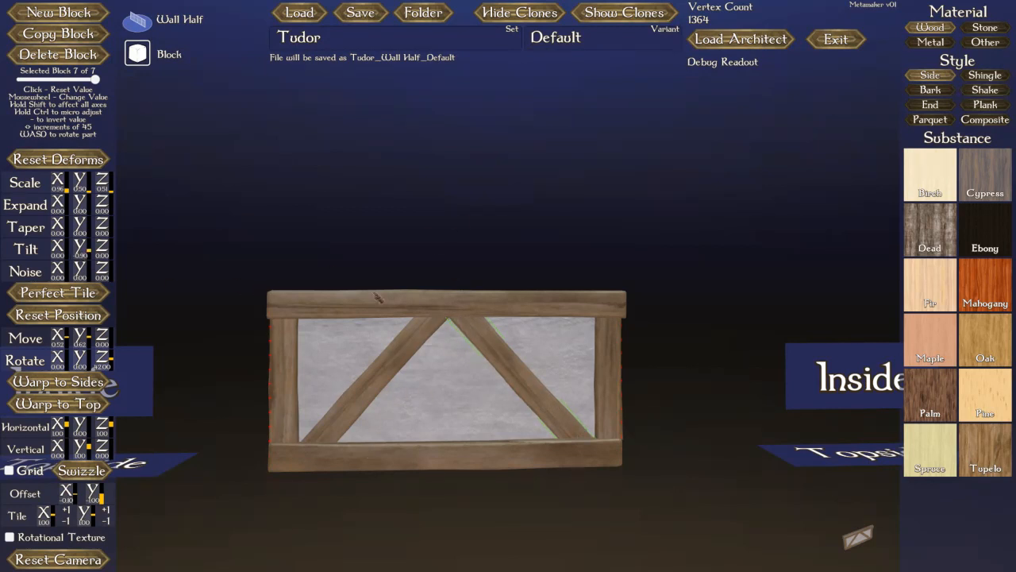
Display clones of the half wall to check how it repeats, and save over the existing Tudor_Wall Half_Default file
{"action": "left_click", "coordinate": [636, 17]}
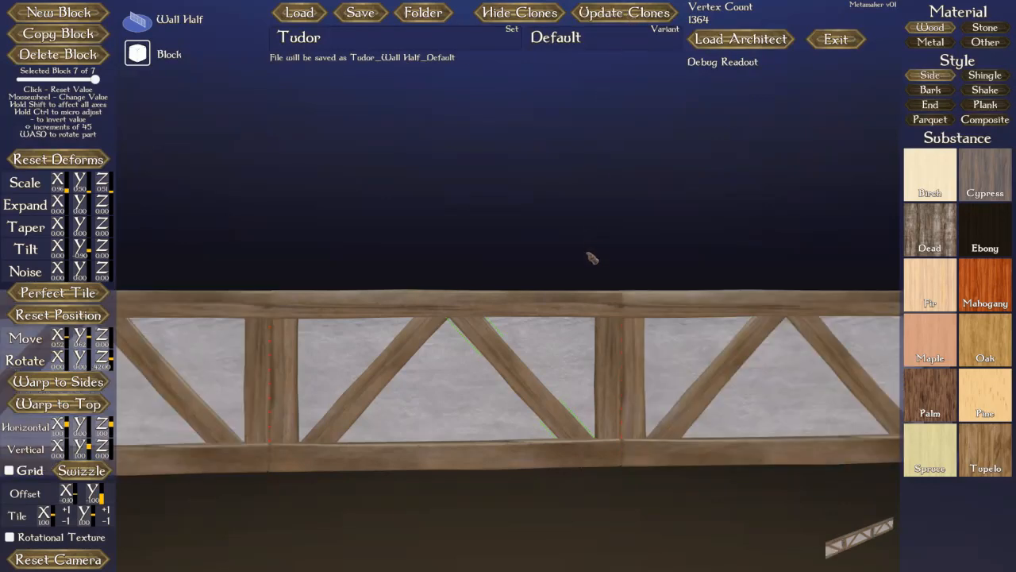
{"action": "mouse_move", "coordinate": [589, 253]}
{"action": "middle_mouse_down"}
{"action": "mouse_move", "coordinate": [580, 246]}
{"action": "mouse_move", "coordinate": [596, 244]}
{"action": "mouse_move", "coordinate": [588, 246]}
{"action": "middle_mouse_up"}
{"action": "scroll", "coordinate": [571, 232], "scroll_direction": "down", "scroll_amount": 3}
{"action": "scroll", "coordinate": [561, 222], "scroll_direction": "up", "scroll_amount": 2}
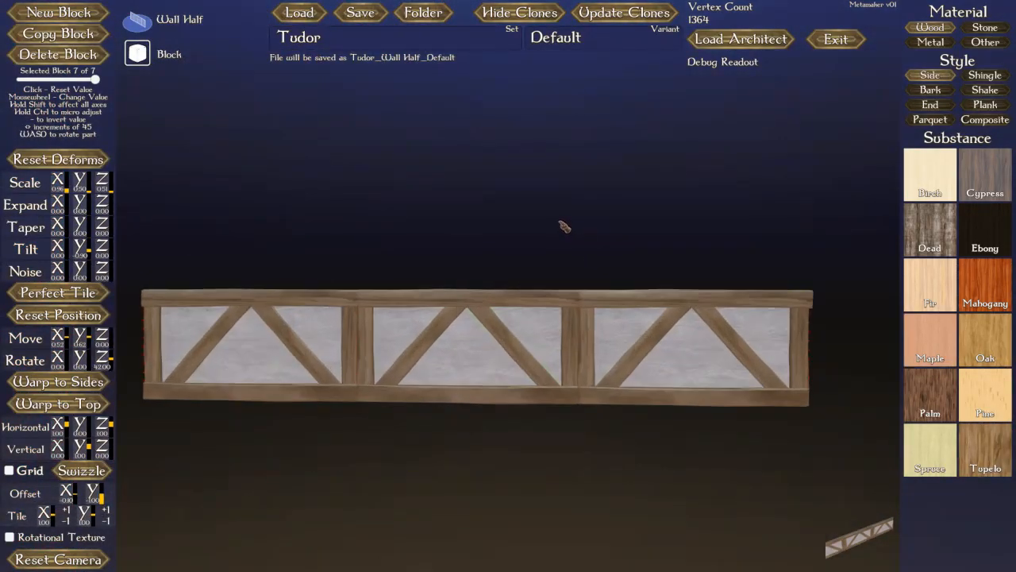
{"action": "left_click", "coordinate": [360, 13]}
{"action": "left_click", "coordinate": [376, 30]}
Load the Tudor Wall Full tile and examine how it lines up with the half-wall clones on both sides
{"action": "left_click", "coordinate": [321, 19]}
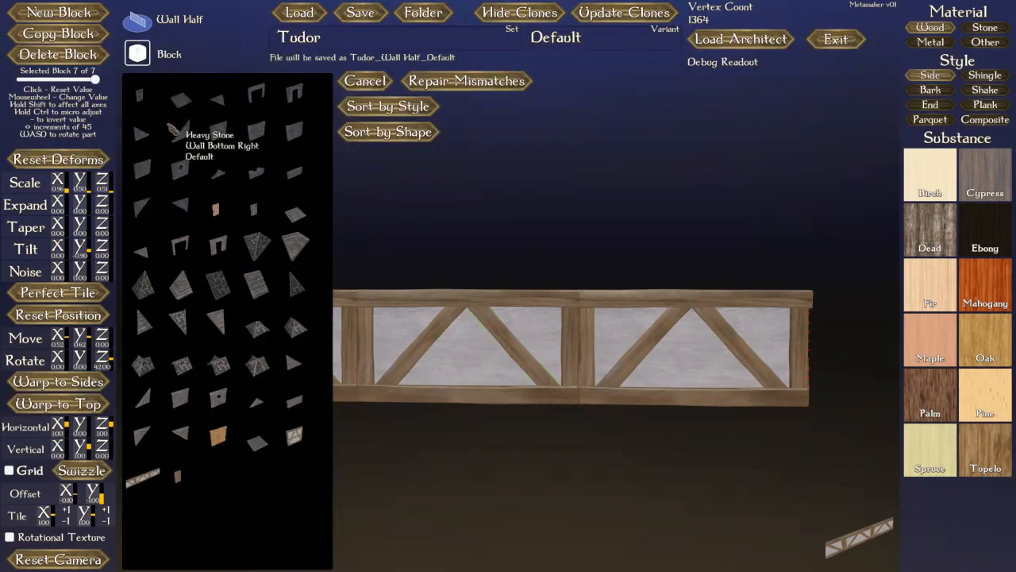
{"action": "left_click", "coordinate": [296, 436]}
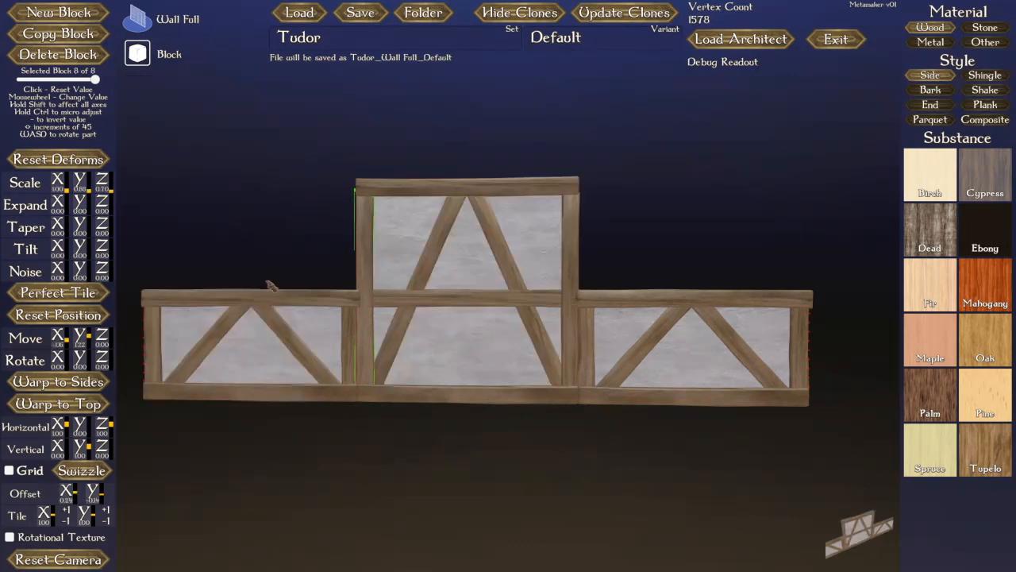
{"action": "middle_click_drag", "start_coordinate": [239, 199], "coordinate": [347, 273]}
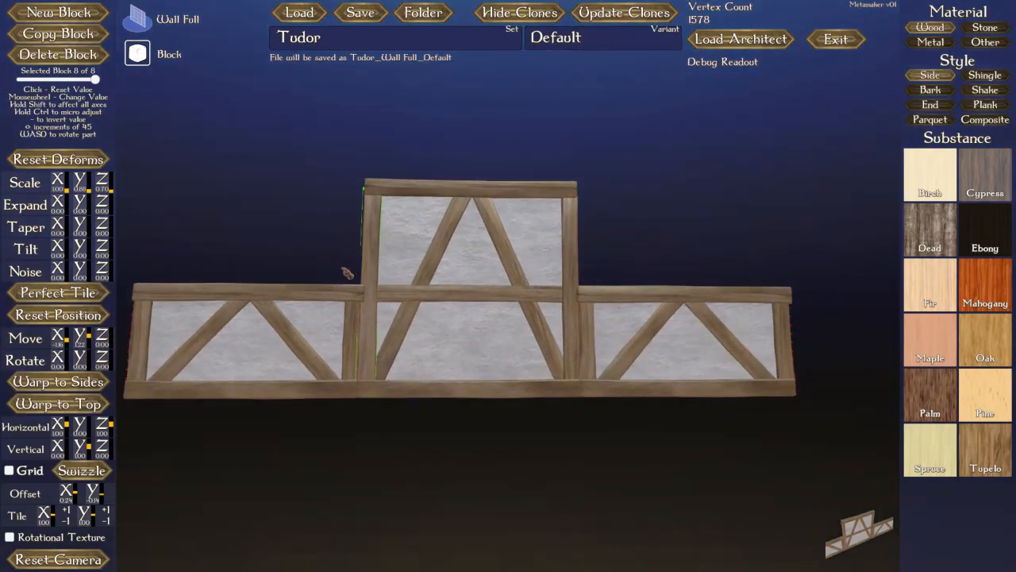
{"action": "middle_click_drag", "start_coordinate": [520, 391], "coordinate": [507, 375]}
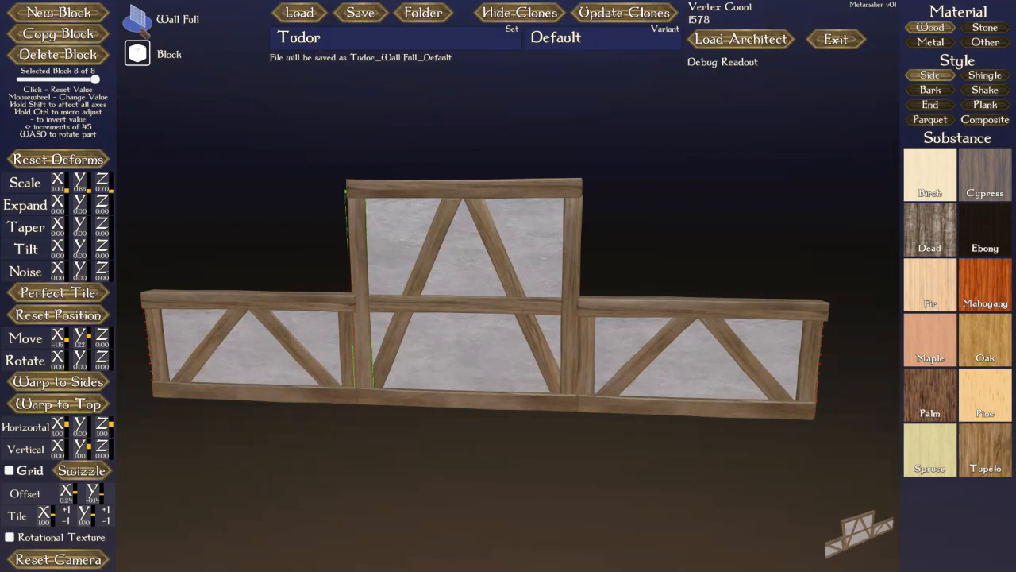
{"action": "left_click", "coordinate": [141, 29]}
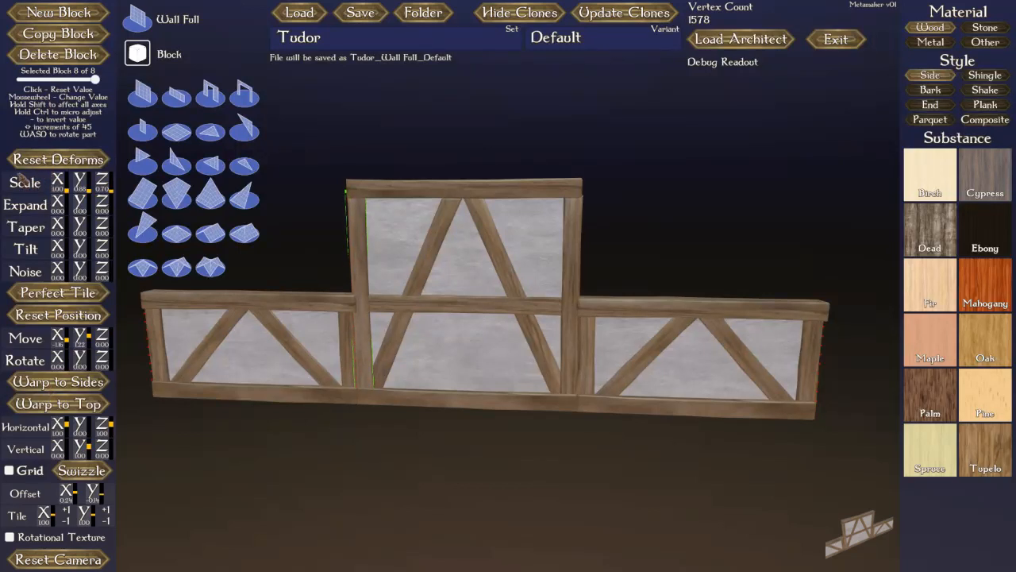
{"action": "left_click", "coordinate": [137, 51]}
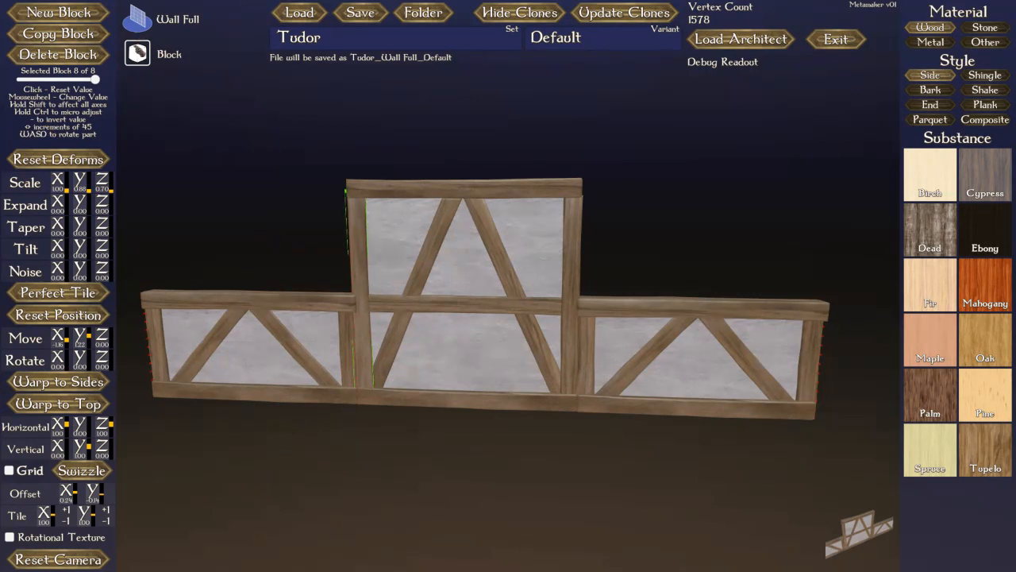